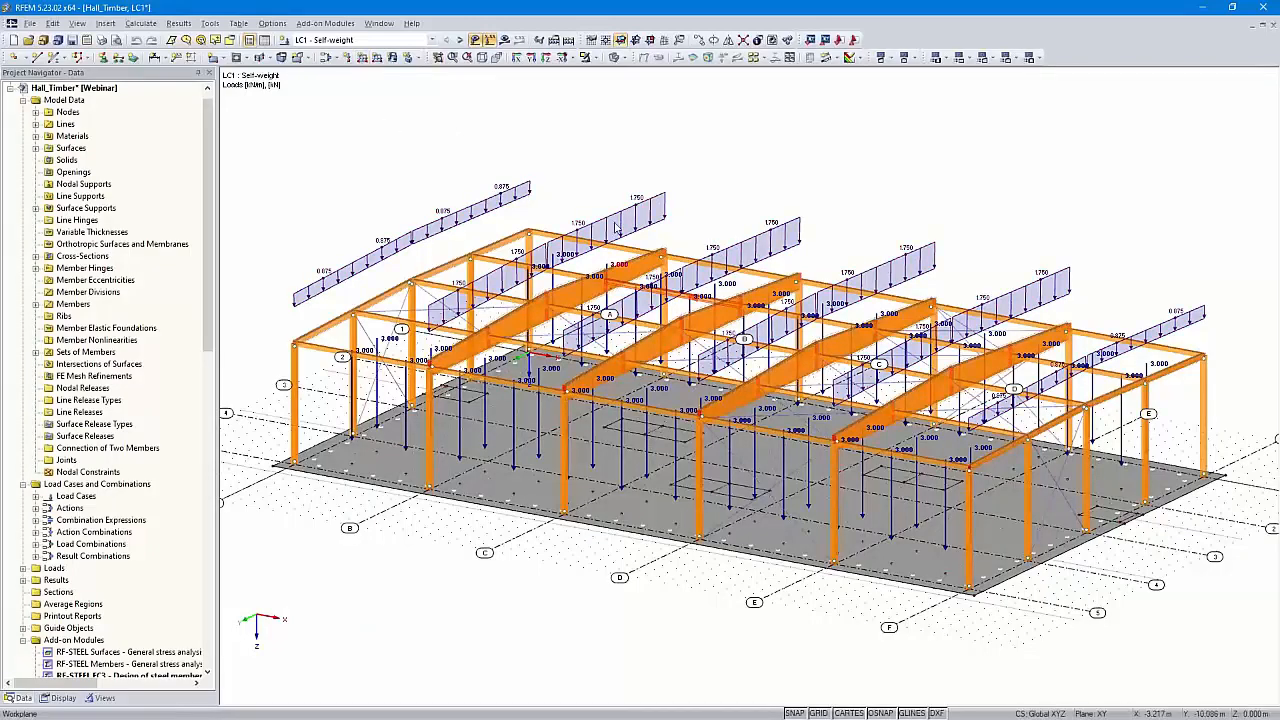
# Step through the load cases from LC1 Self-weight to LC10 Prestress, reviewing each one's loads
pyautogui.moveTo(714, 194)
pyautogui.keyDown('ctrl'); pyautogui.mouseDown(button='middle')
pyautogui.moveTo(728, 164)
pyautogui.moveTo(725, 178)
pyautogui.mouseUp(button='middle'); pyautogui.keyUp('ctrl')
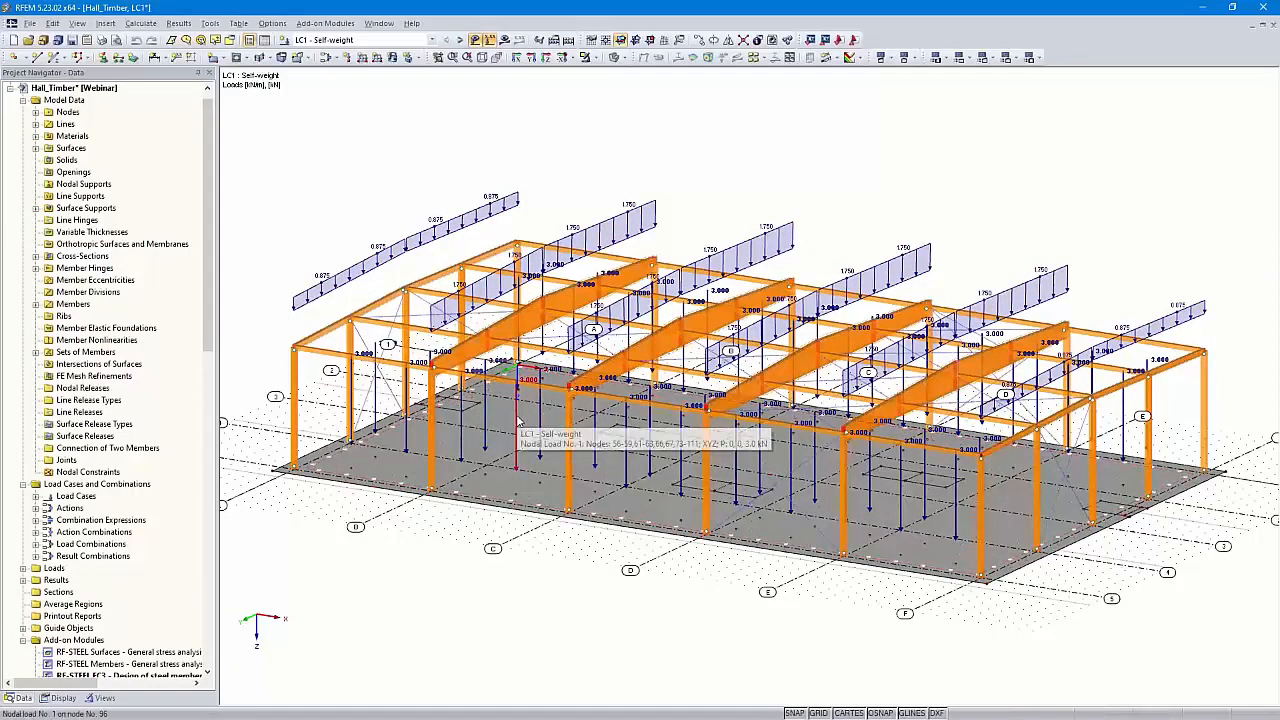
pyautogui.click(460, 40)
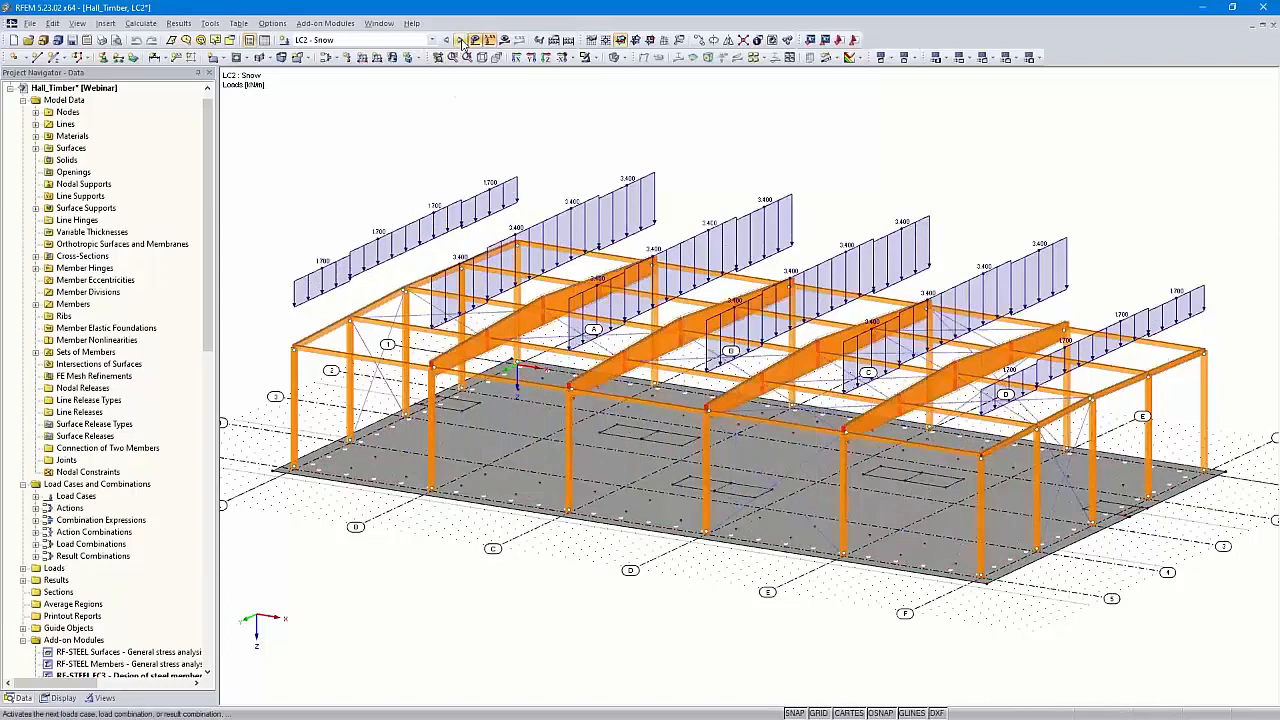
pyautogui.click(460, 40)
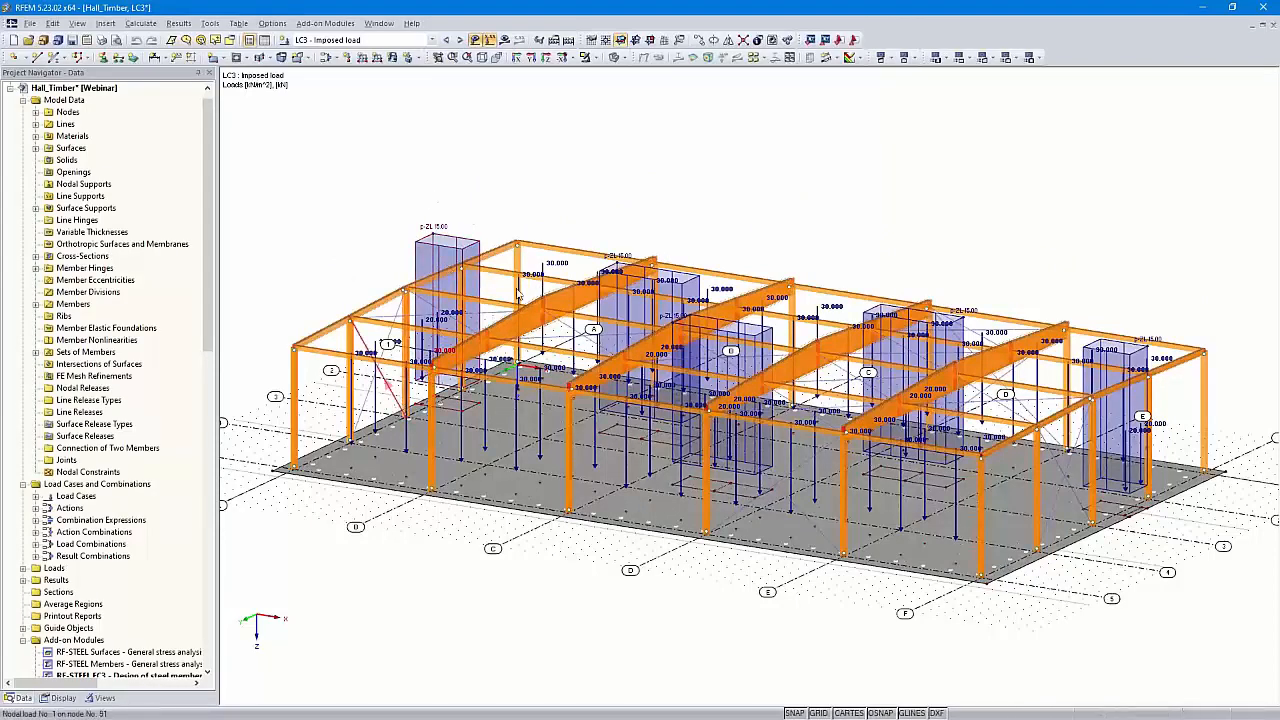
pyautogui.click(460, 41)
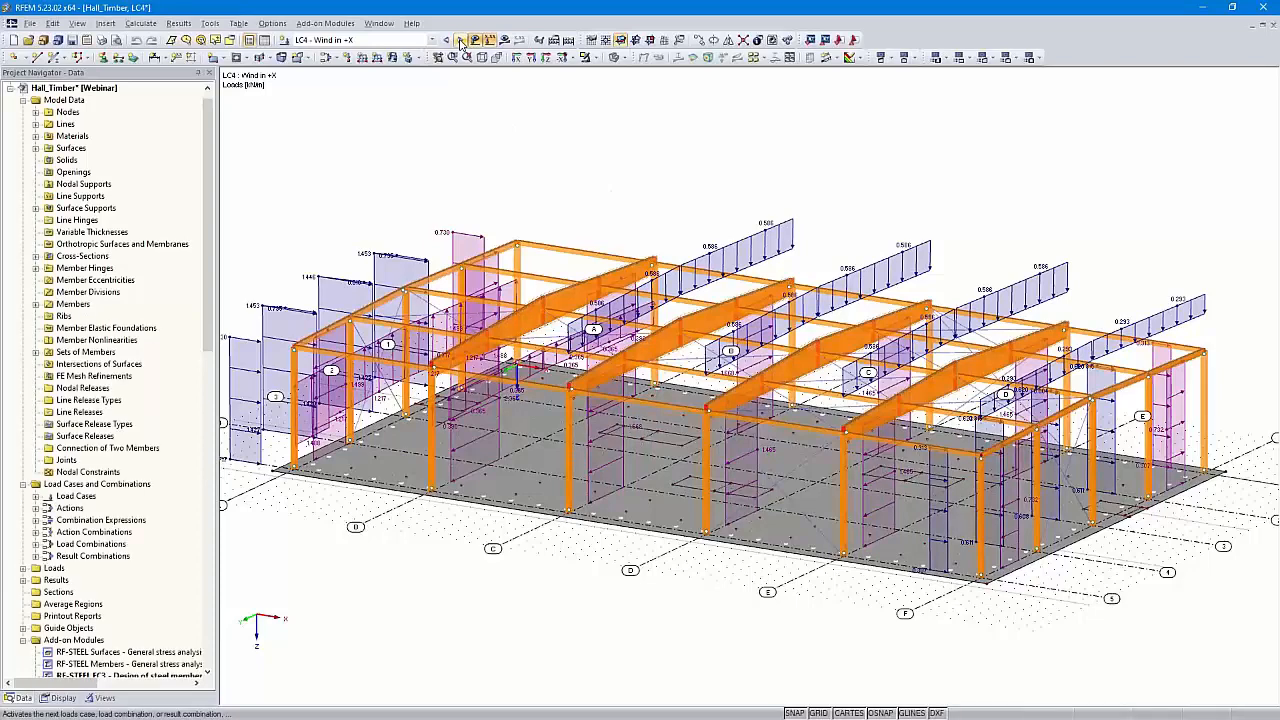
pyautogui.click(461, 41)
pyautogui.click(460, 41)
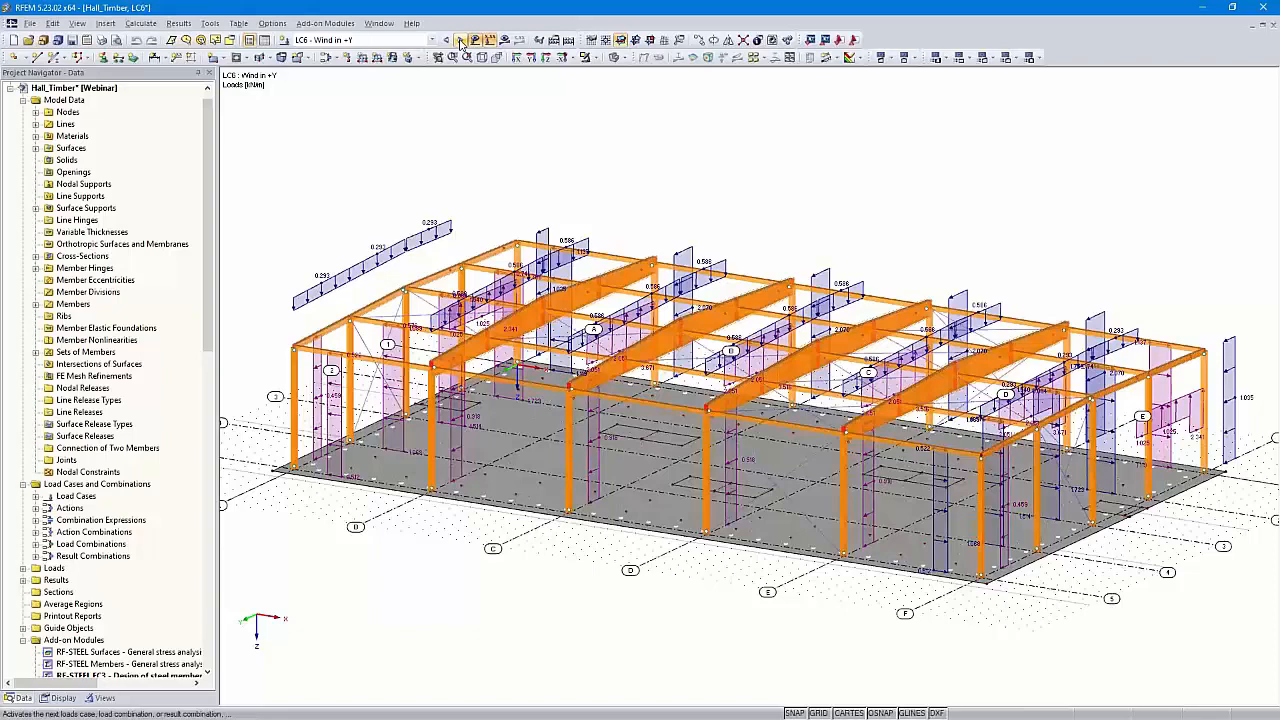
pyautogui.click(460, 41)
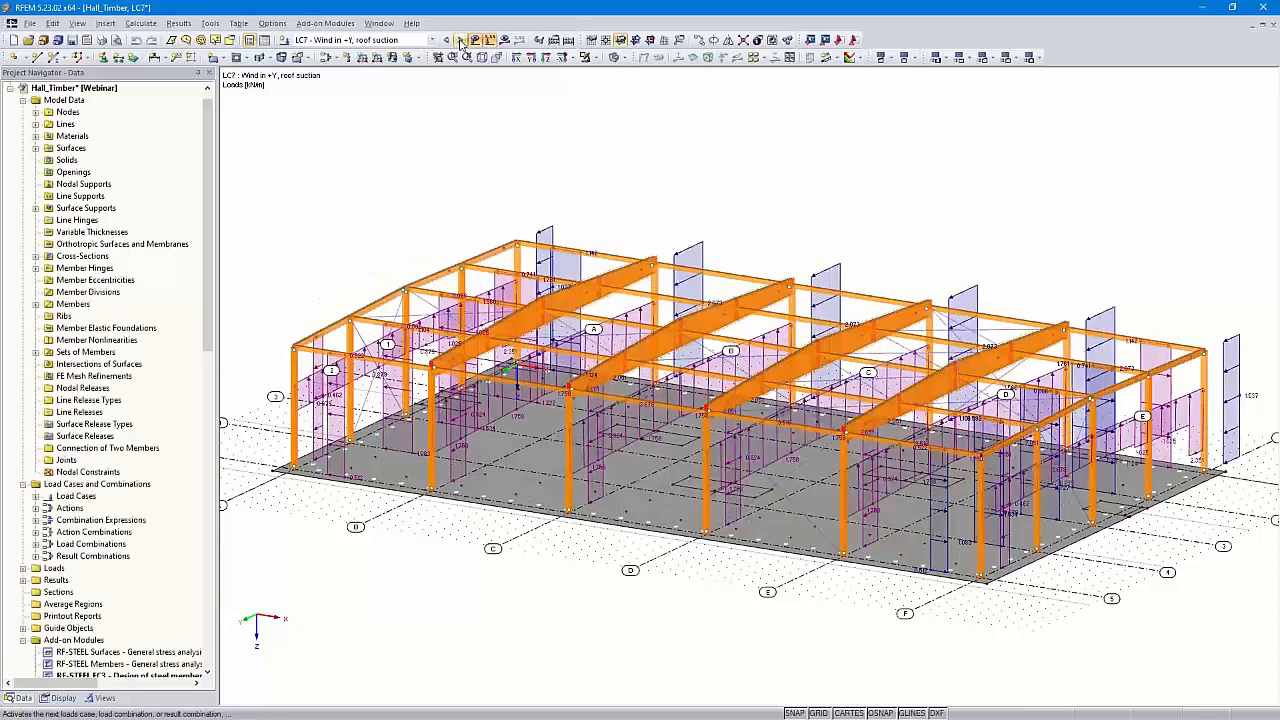
pyautogui.click(460, 41)
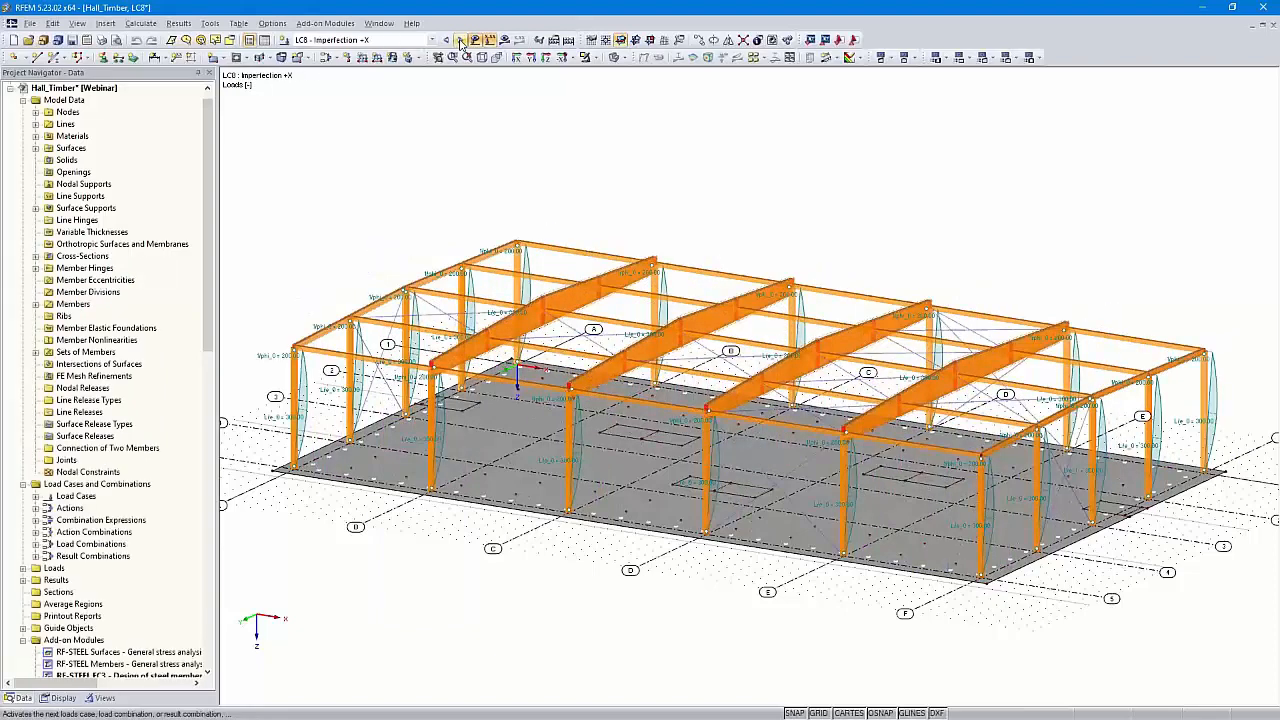
pyautogui.click(460, 41)
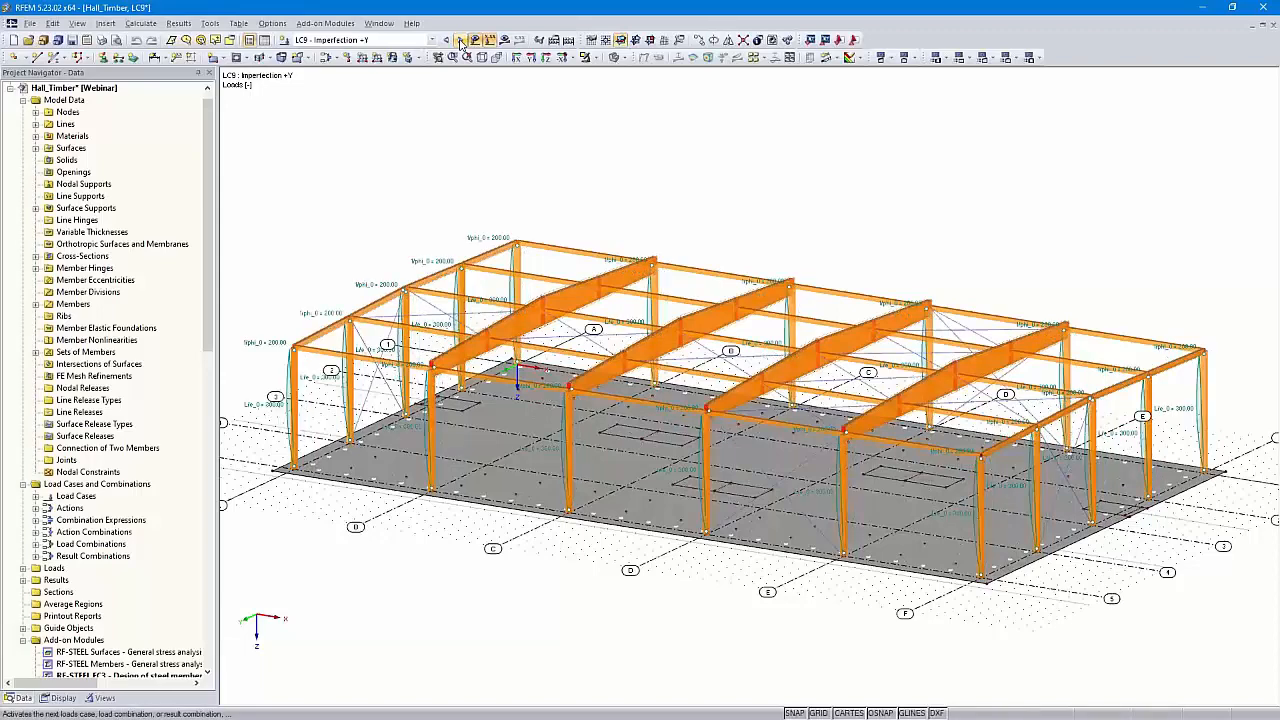
pyautogui.click(460, 41)
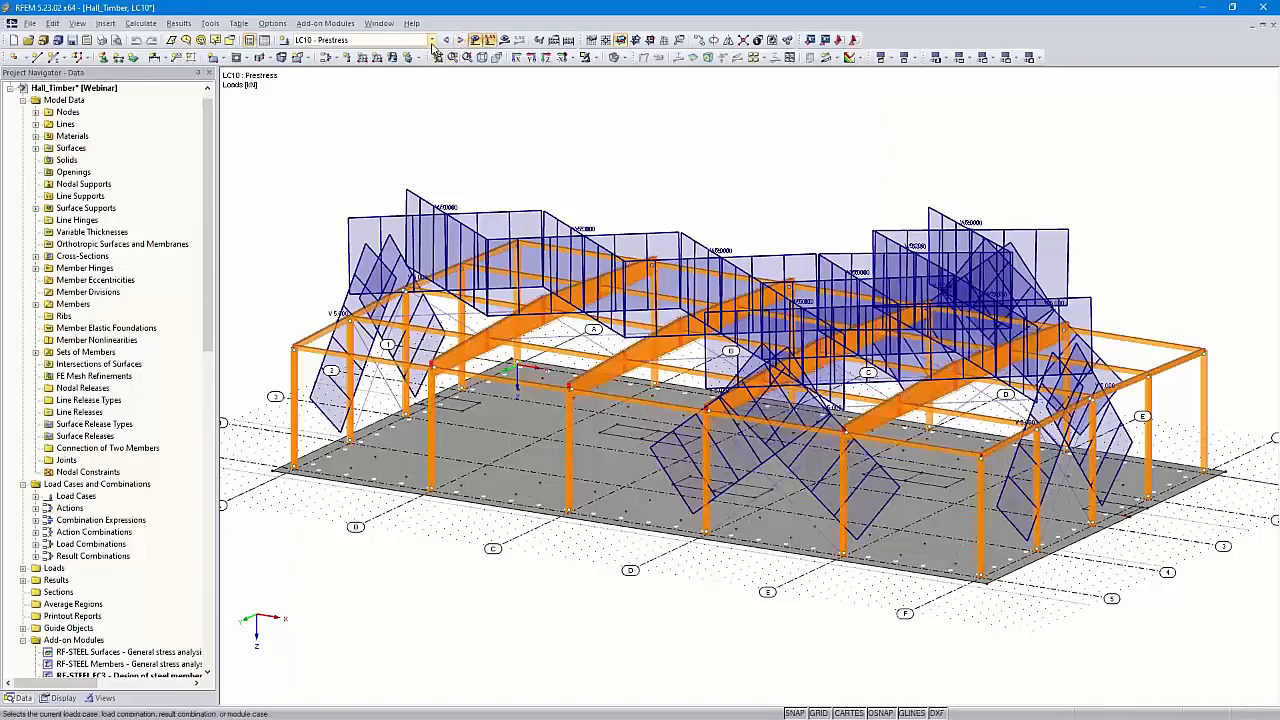
pyautogui.click(432, 40)
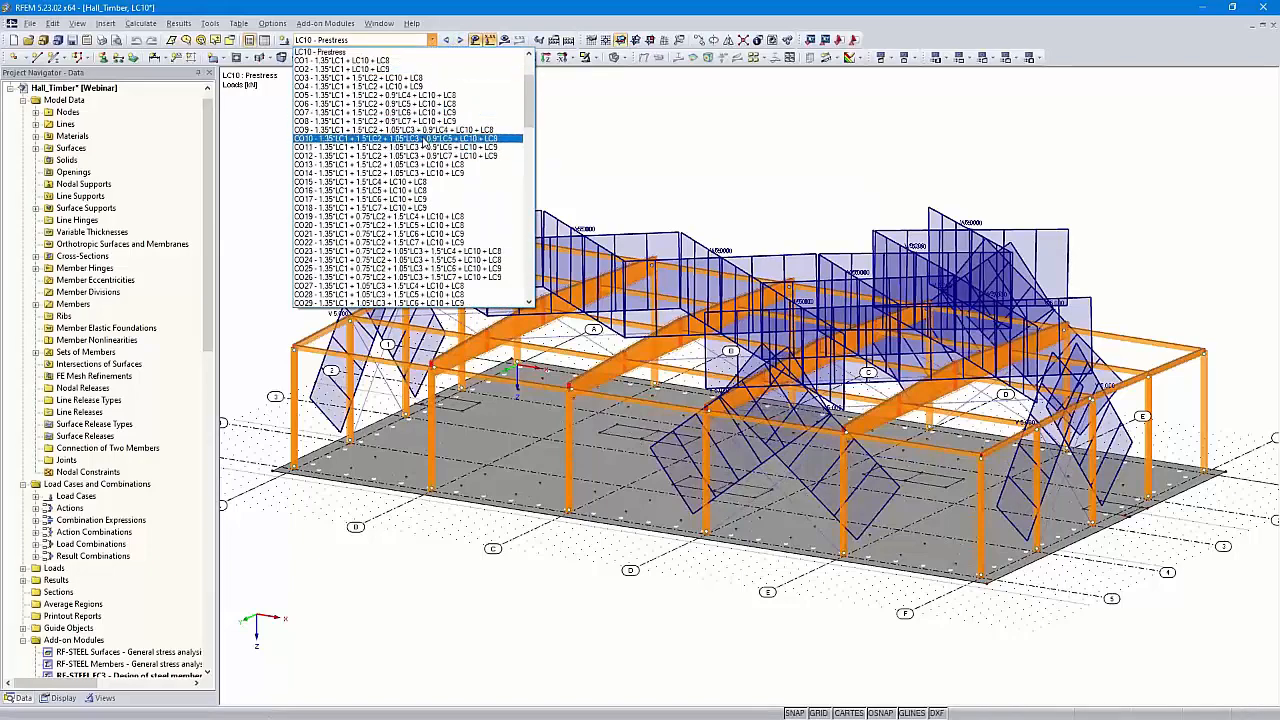
# Pick RF-STEEL EC3 CA1 – Design of steel members from the end of the load-case list
pyautogui.scroll(-10, 424, 142)
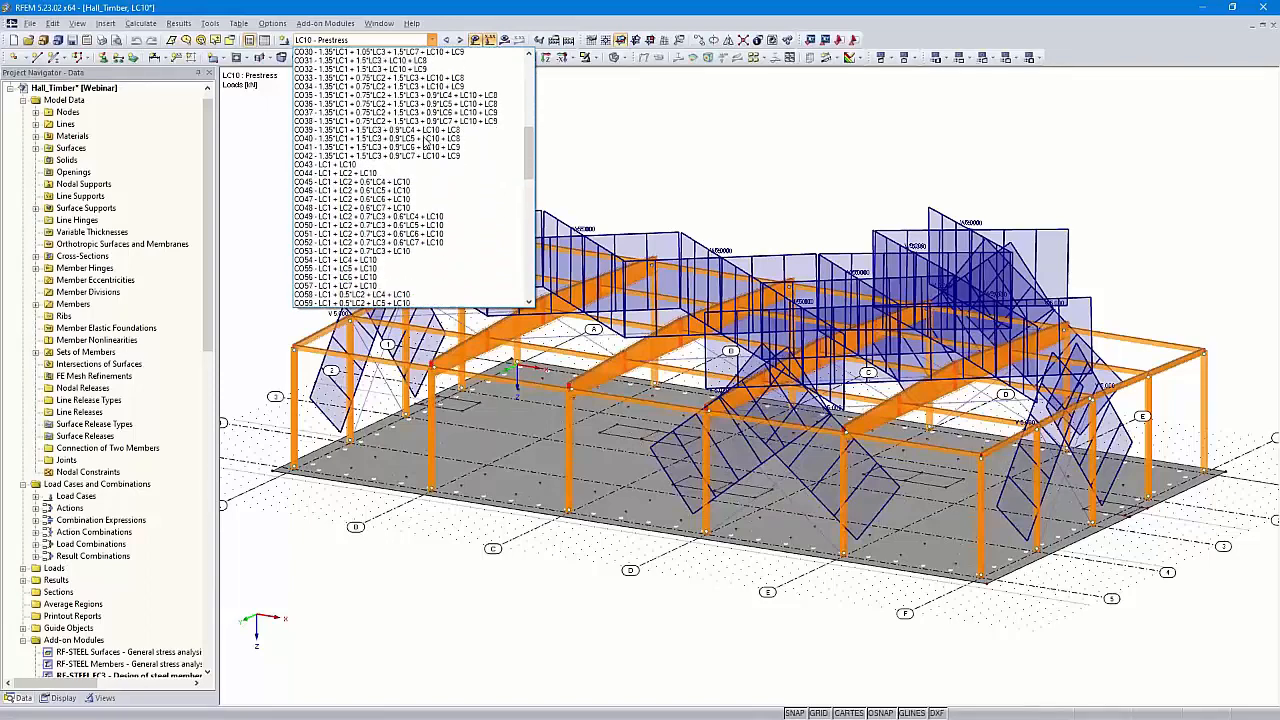
pyautogui.scroll(-12, 424, 142)
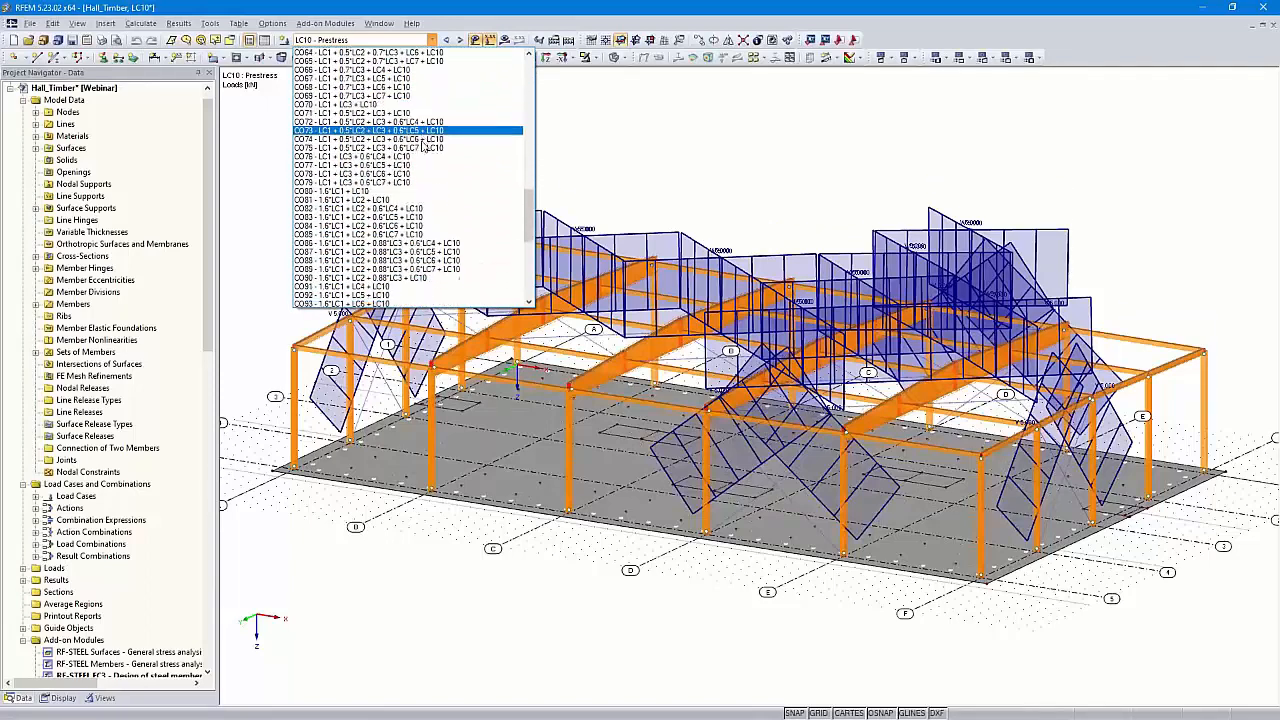
pyautogui.scroll(-9, 428, 203)
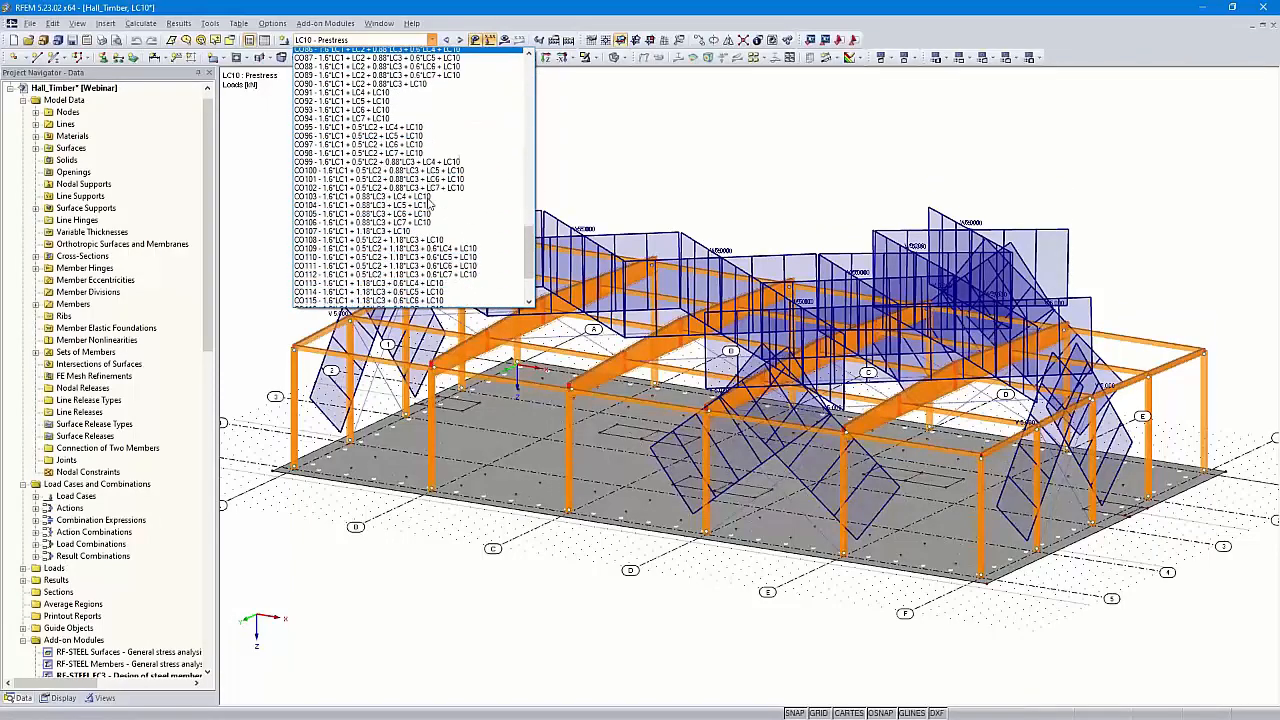
pyautogui.scroll(-2, 428, 203)
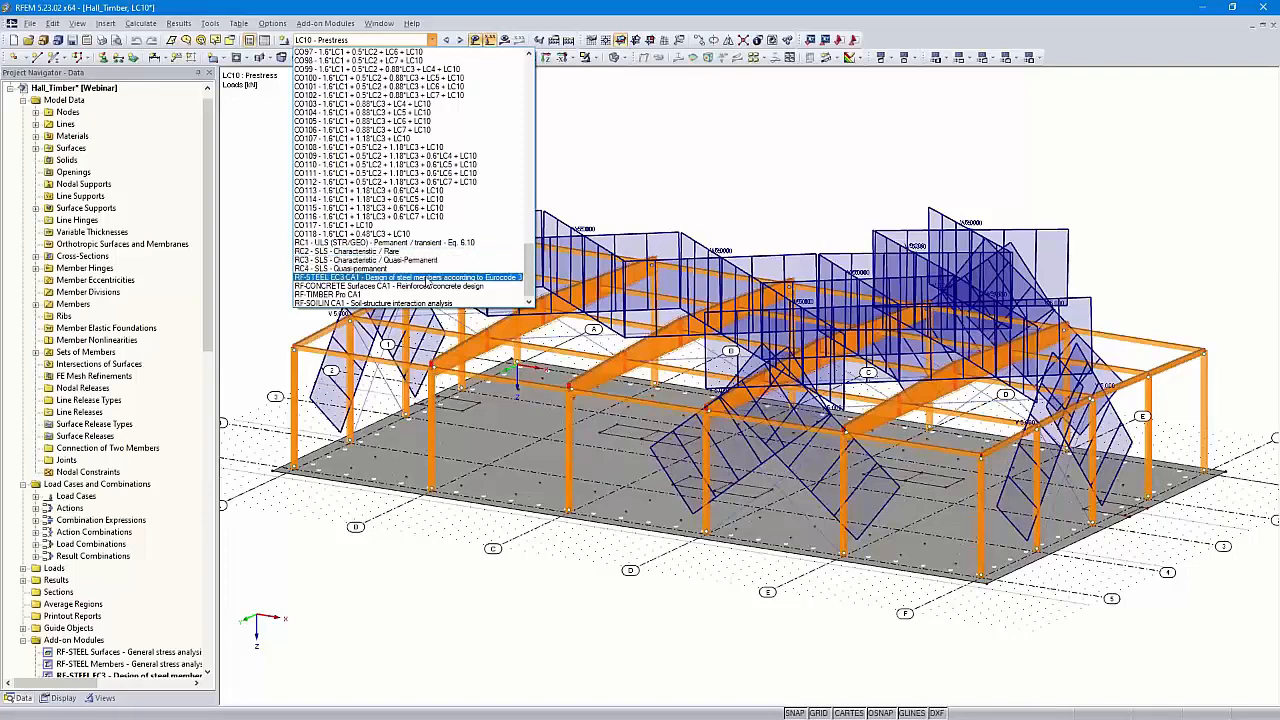
pyautogui.click(428, 279)
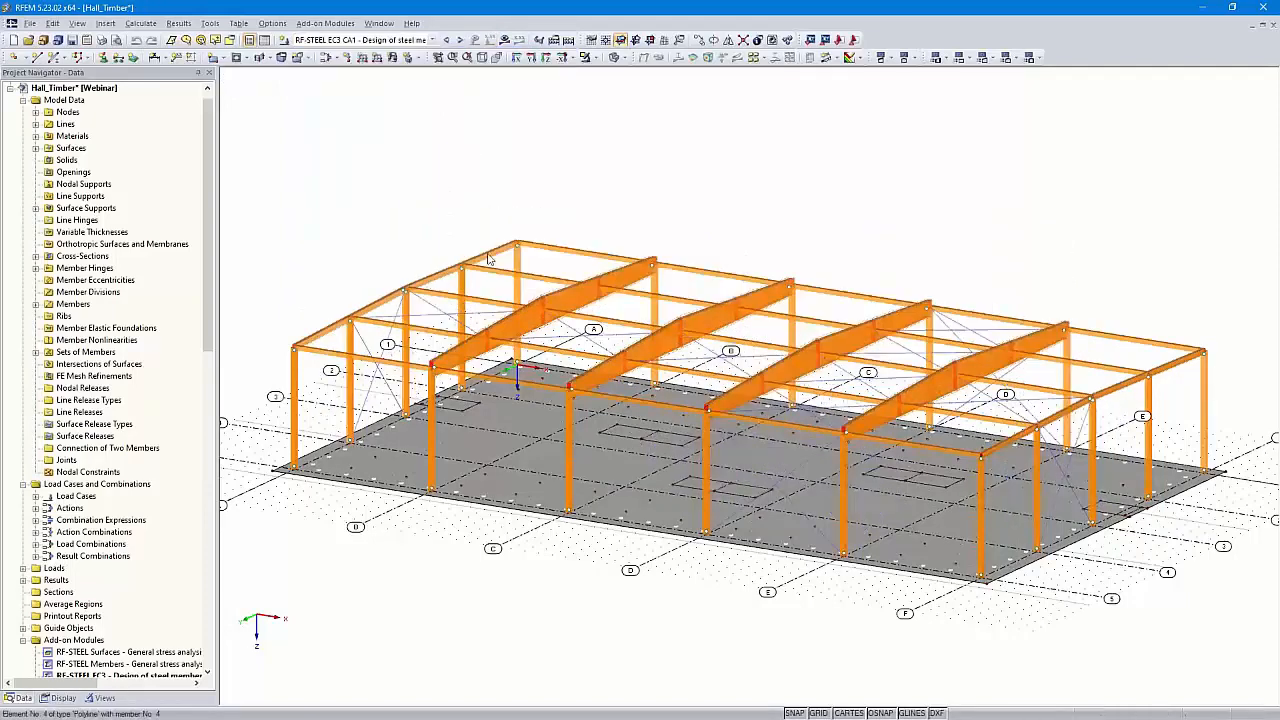
# Turn on result display and advance from RF-CONCRETE Surfaces CA1 to RF-TIMBER Pro CA1 results
pyautogui.click(504, 40)
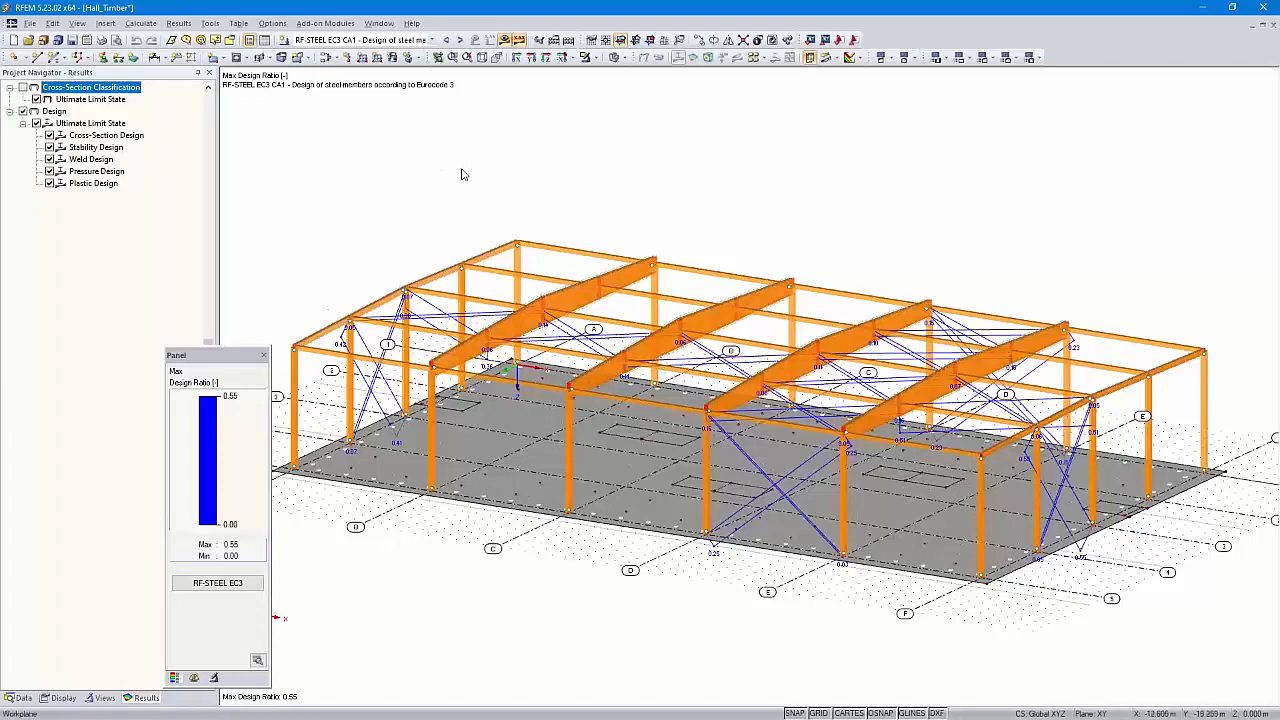
pyautogui.click(459, 39)
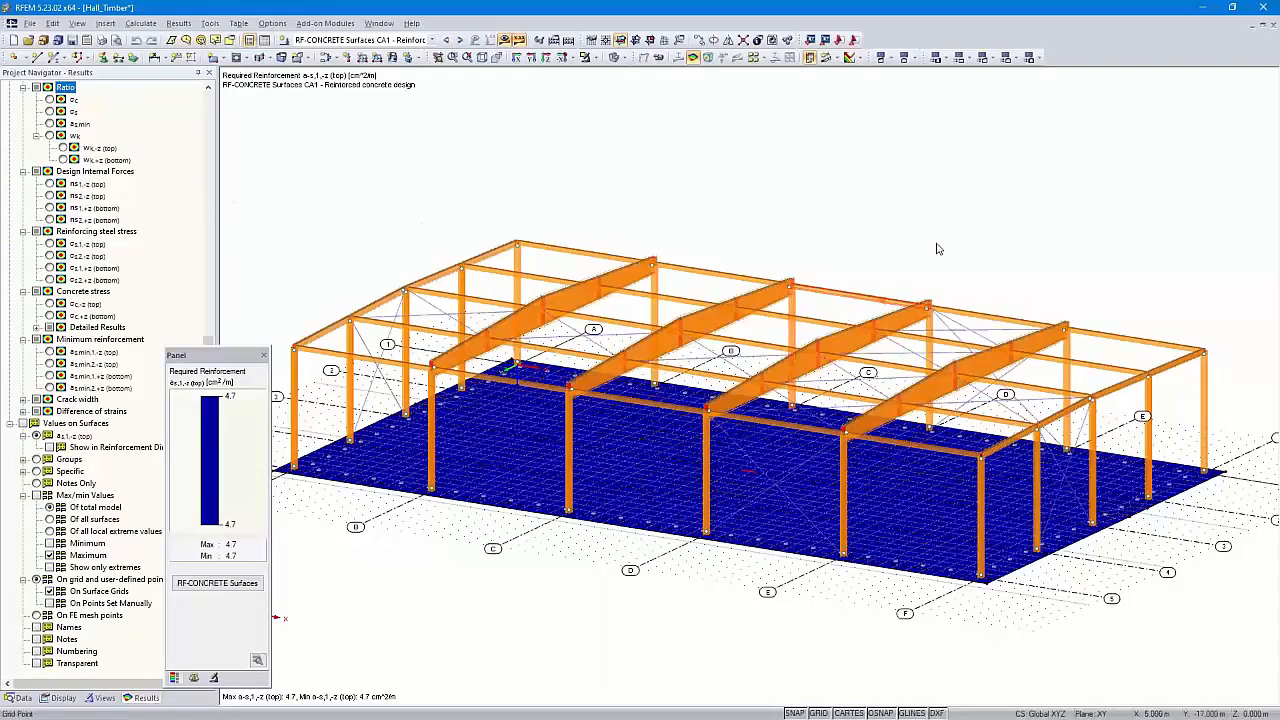
pyautogui.click(460, 40)
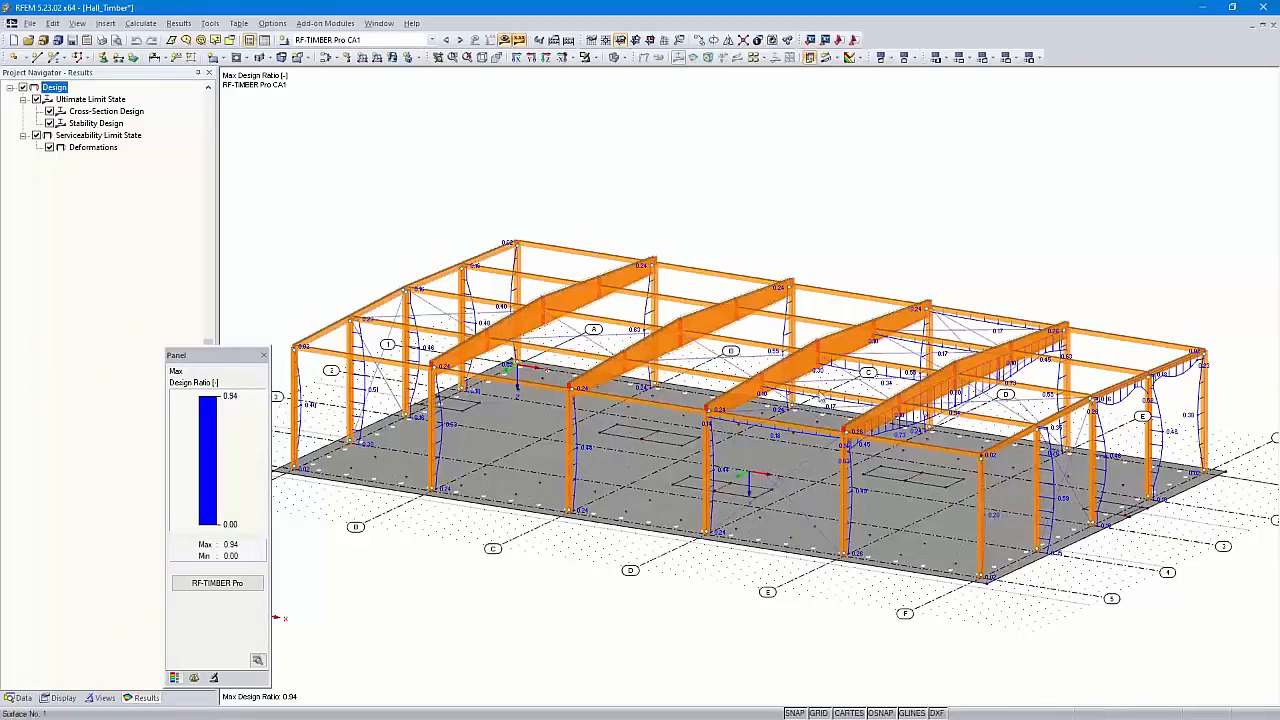
pyautogui.keyDown('ctrl'); pyautogui.moveTo(1076, 416); pyautogui.dragTo(984, 372, button='middle'); pyautogui.keyUp('ctrl')
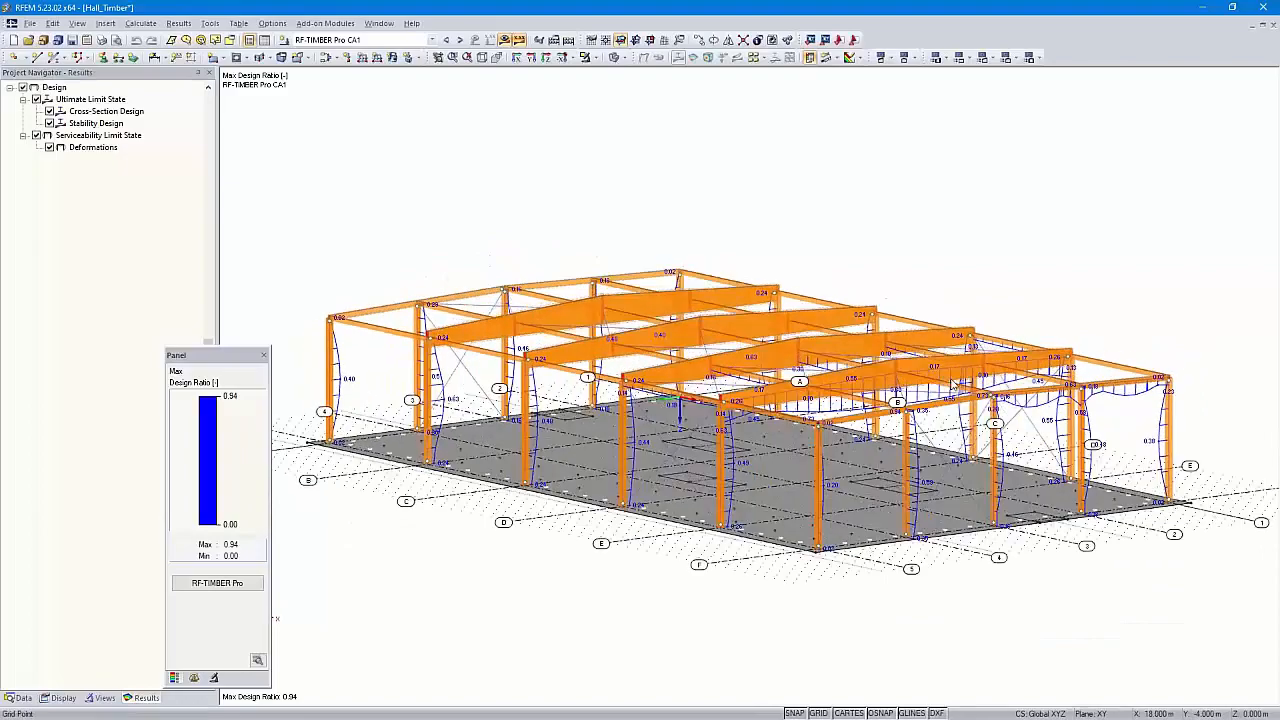
pyautogui.scroll(5, 900, 390)
pyautogui.keyDown('ctrl'); pyautogui.moveTo(895, 392); pyautogui.dragTo(890, 535, button='middle'); pyautogui.keyUp('ctrl')
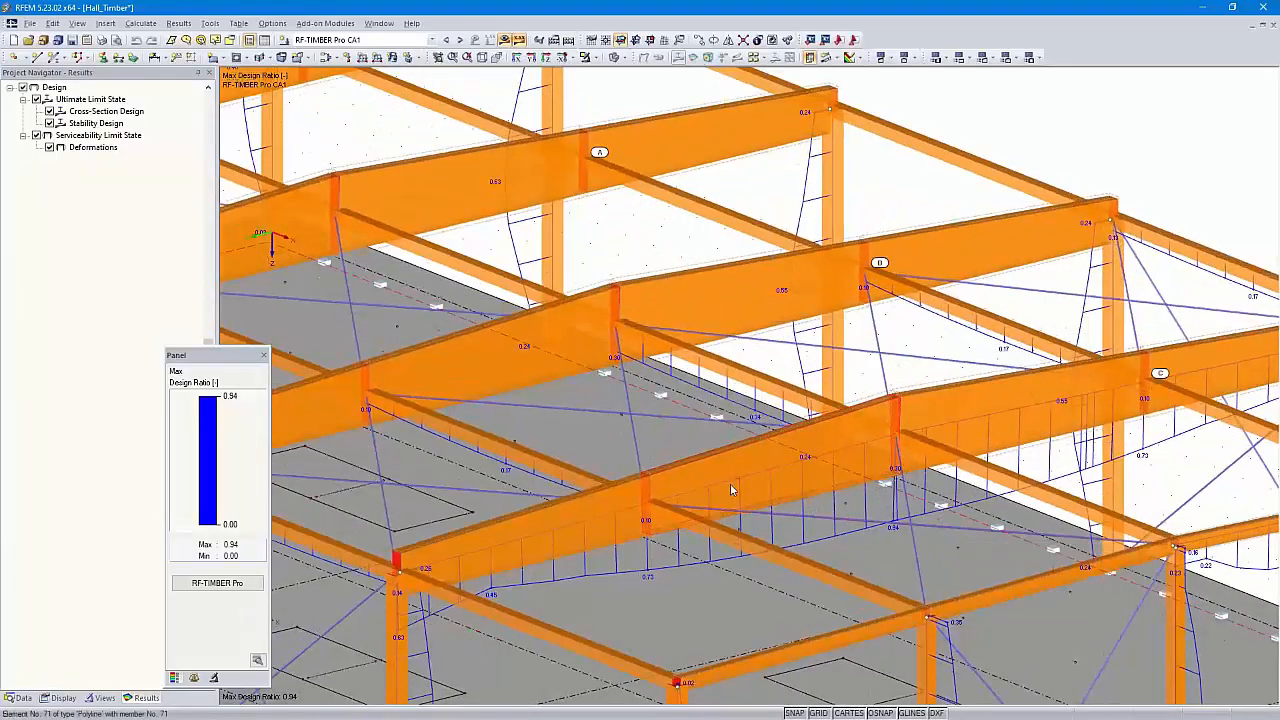
pyautogui.click(476, 40)
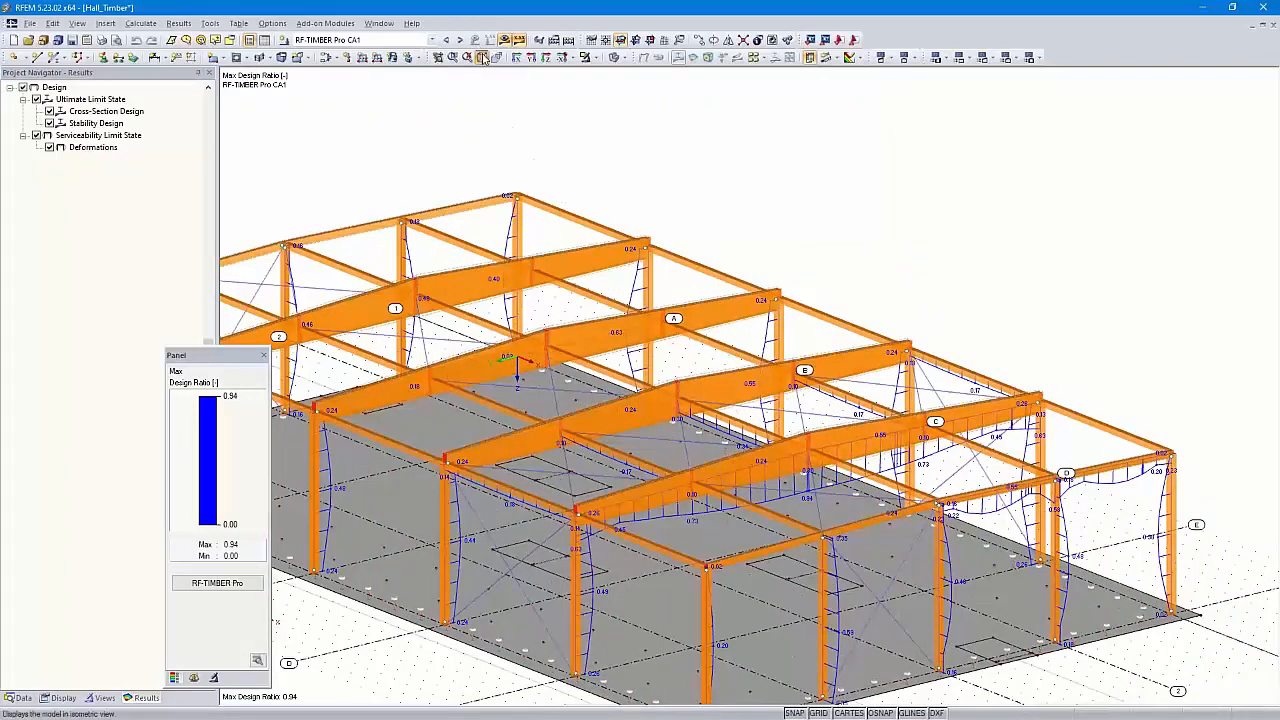
pyautogui.click(482, 58)
pyautogui.click(462, 41)
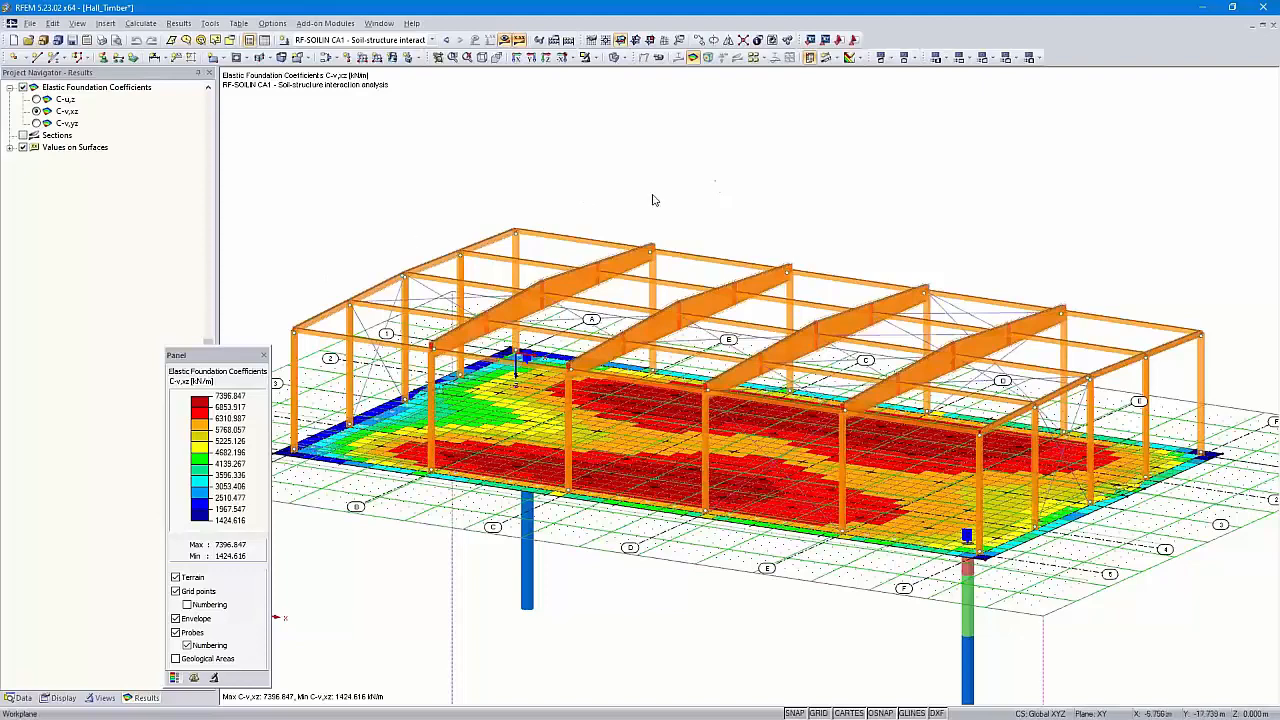
pyautogui.click(446, 40)
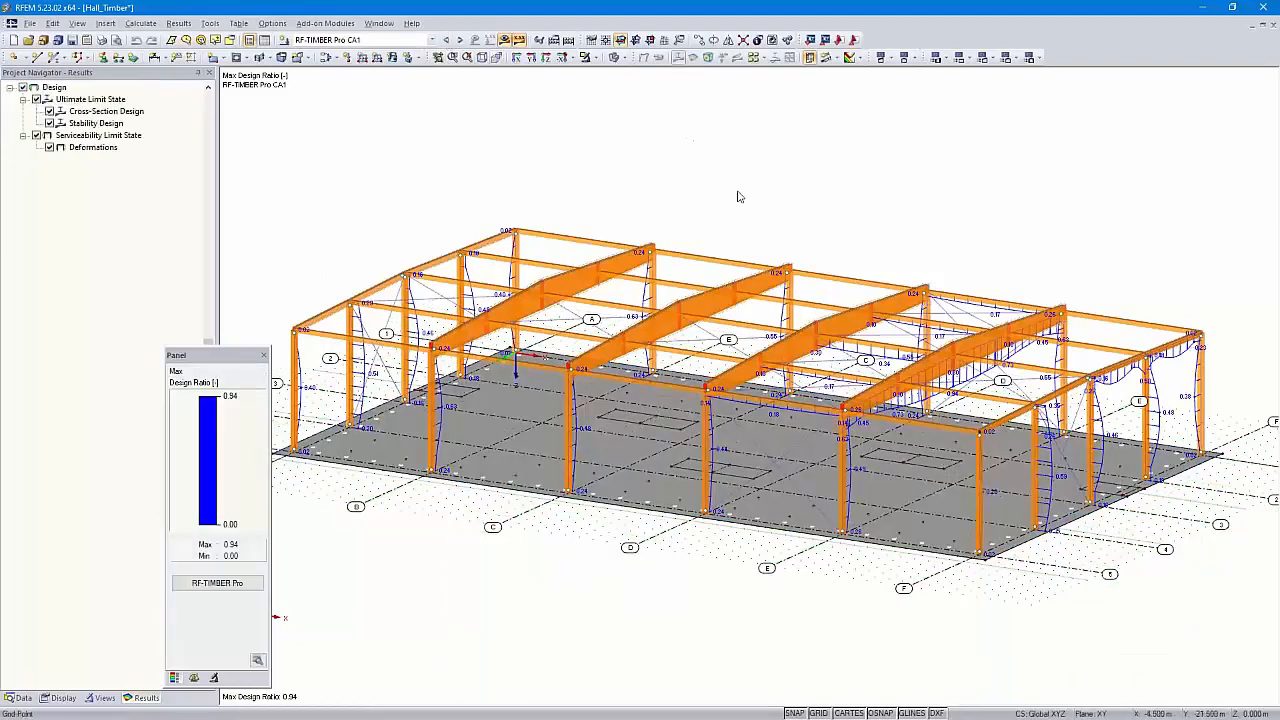
pyautogui.moveTo(762, 207); pyautogui.dragTo(785, 209, button='middle')
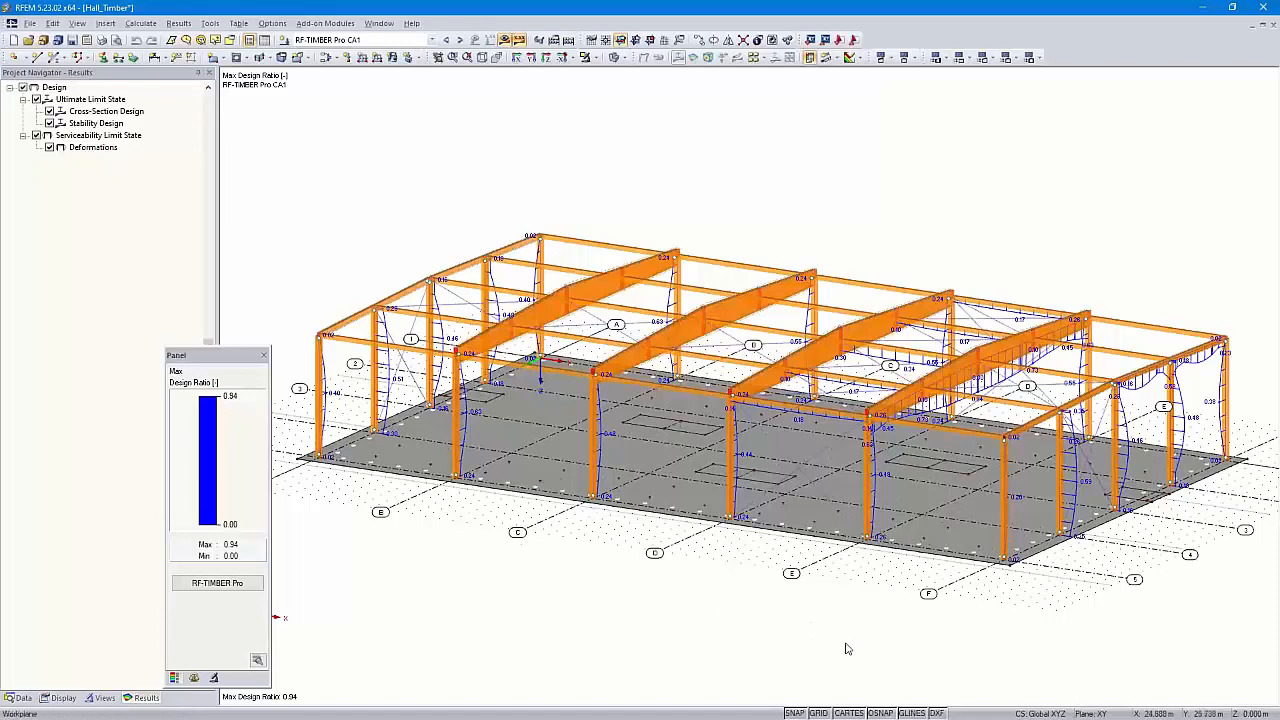
pyautogui.click(547, 57)
# Give the work-plane grid fixed counts of 54/4 and 32/4 points instead of sizing to the model
pyautogui.scroll(-2, 706, 301)
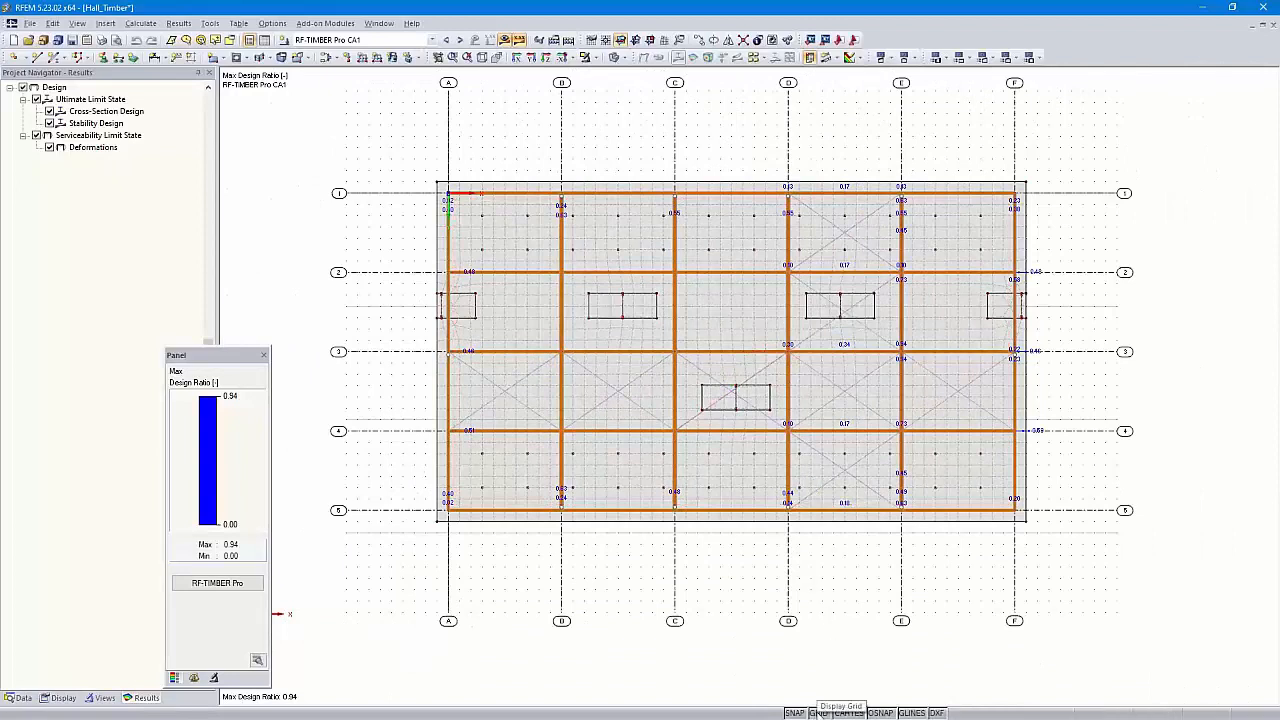
pyautogui.rightClick(818, 713)
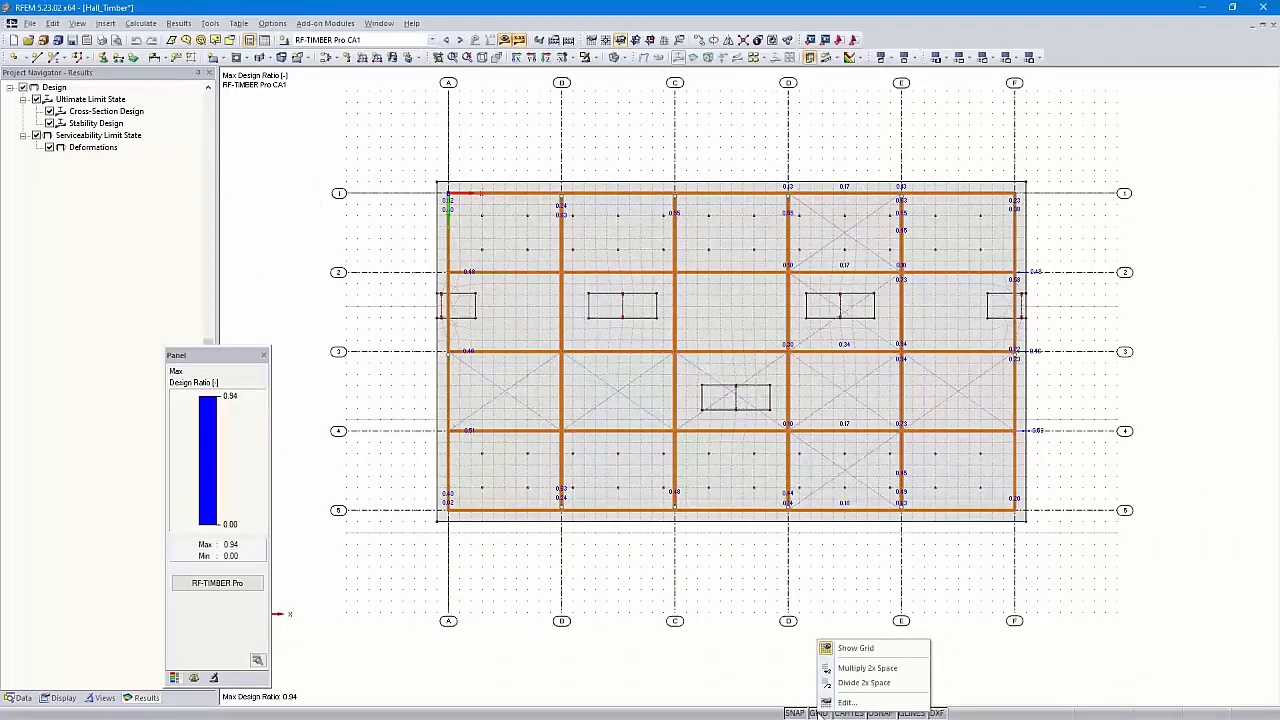
pyautogui.click(849, 704)
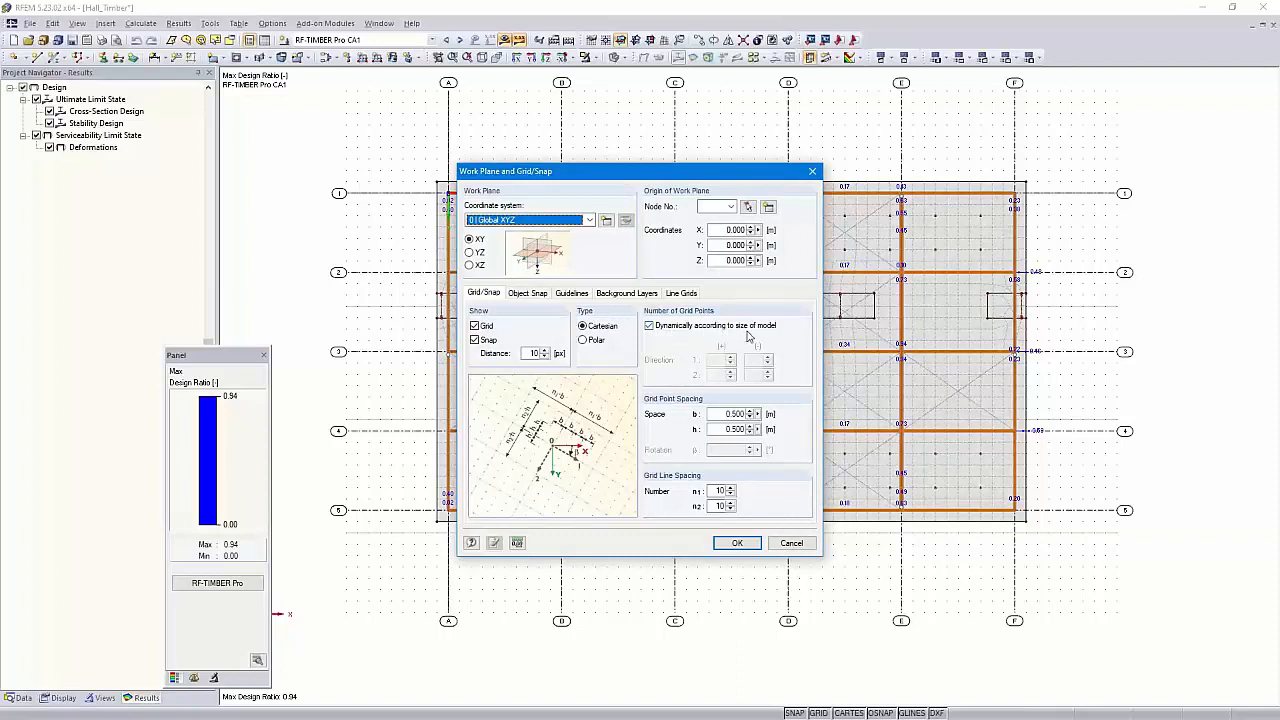
pyautogui.click(649, 327)
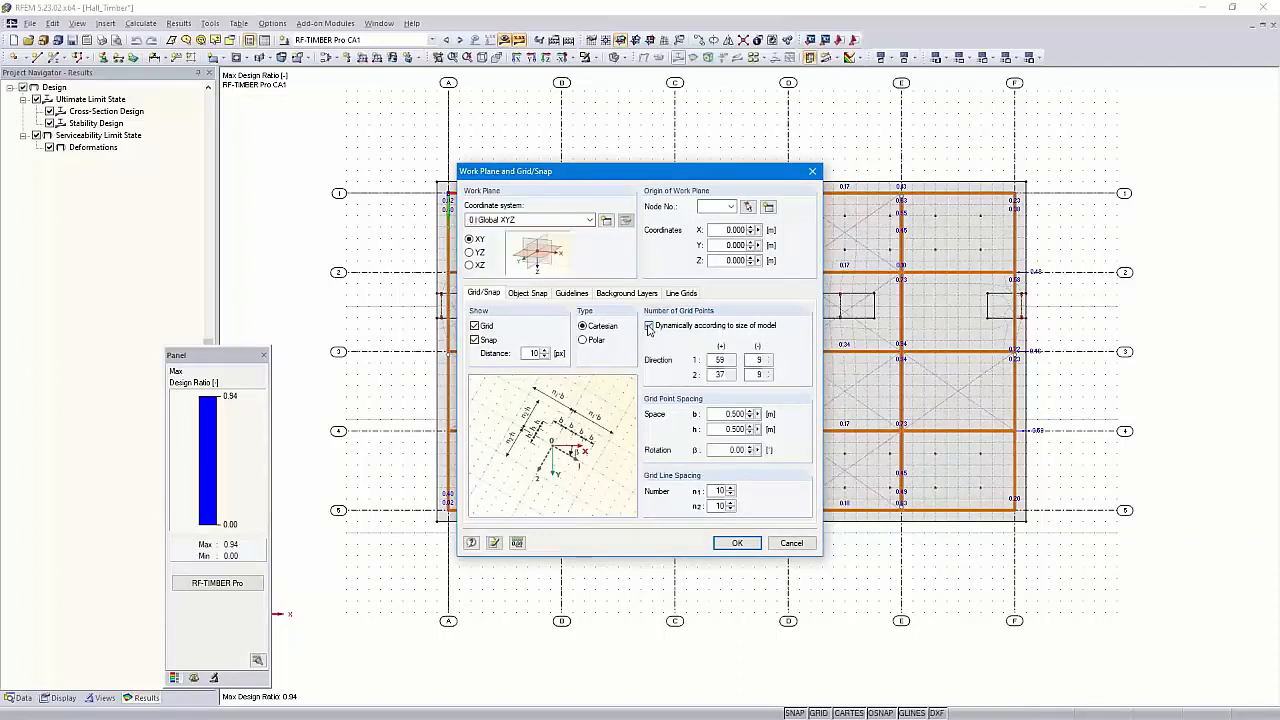
pyautogui.moveTo(712, 359); pyautogui.dragTo(745, 366)
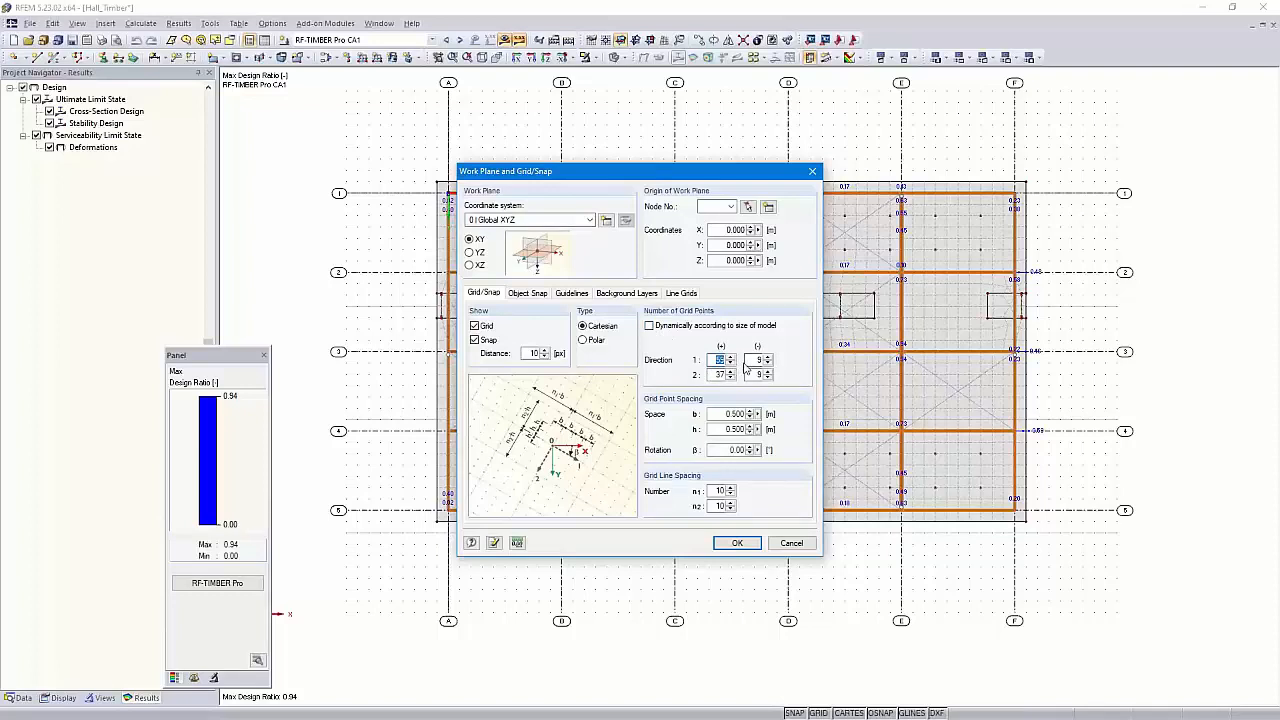
pyautogui.write('44')
pyautogui.moveTo(715, 373); pyautogui.dragTo(733, 378)
pyautogui.click(735, 544)
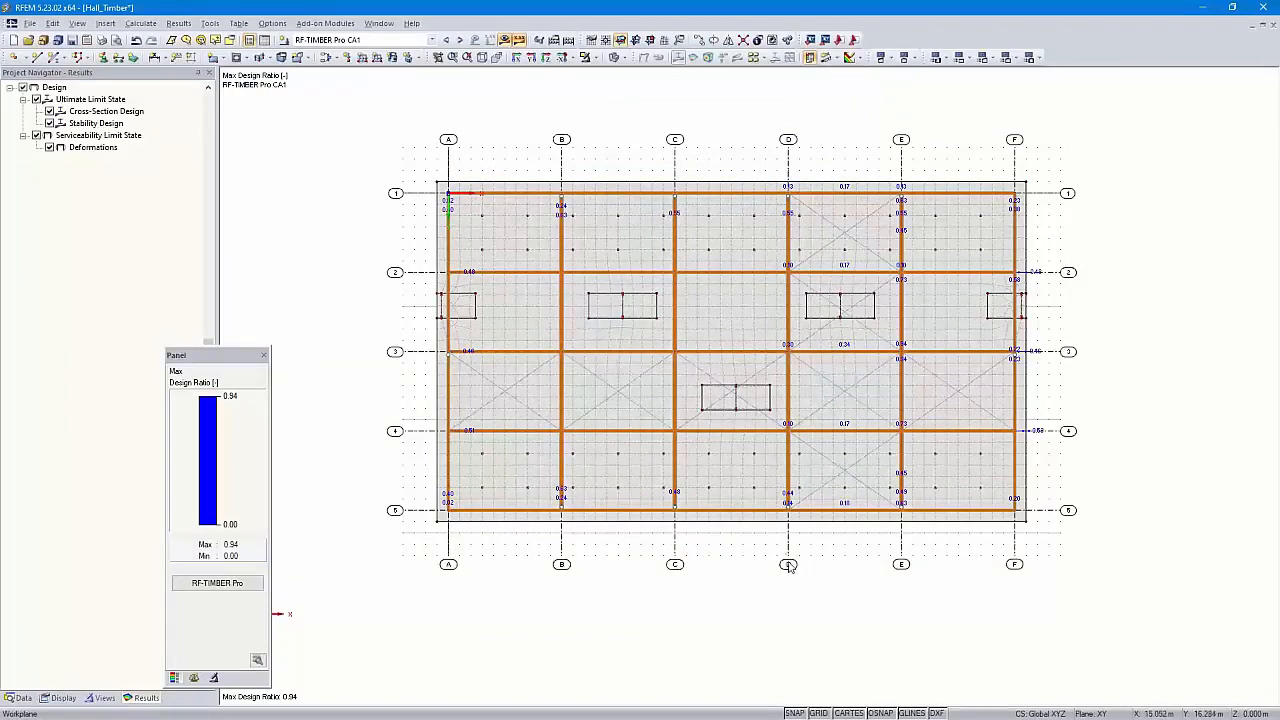
# Show the guidelines with axis labels A–F and 1–5, and view the hall isometrically
pyautogui.scroll(2, 780, 518)
pyautogui.moveTo(795, 517); pyautogui.dragTo(814, 585, button='middle')
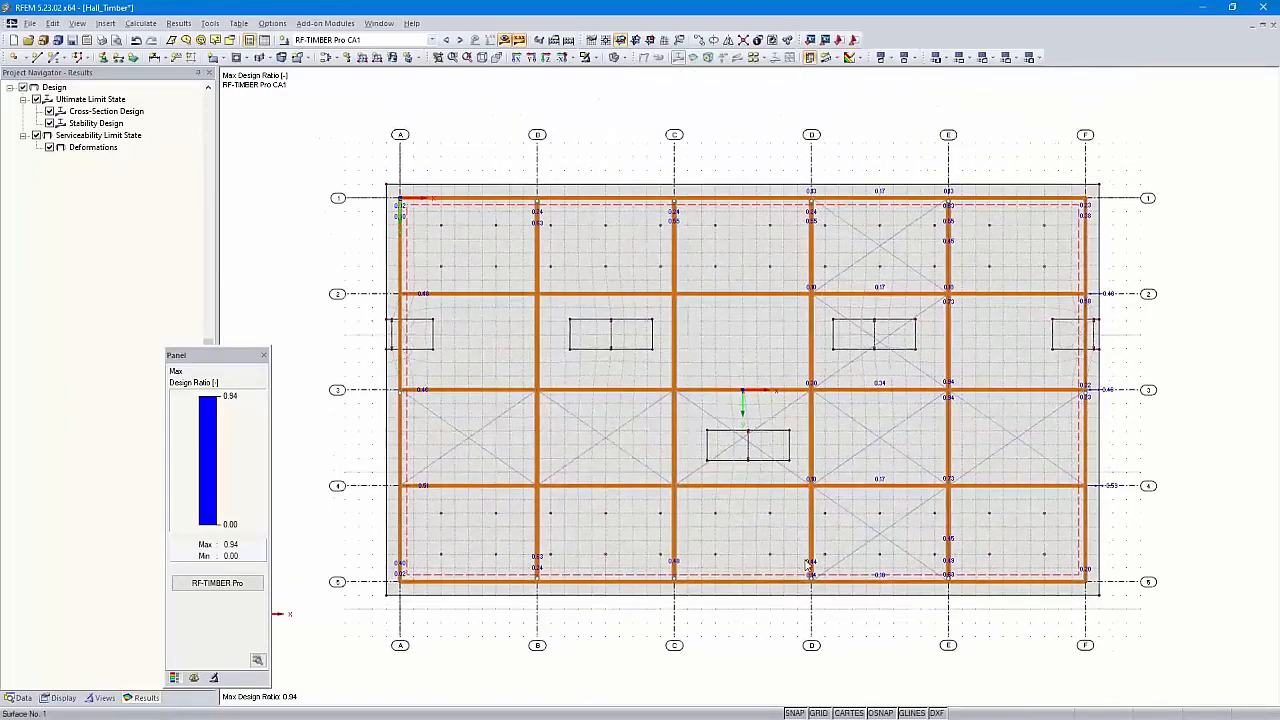
pyautogui.scroll(-1, 804, 573)
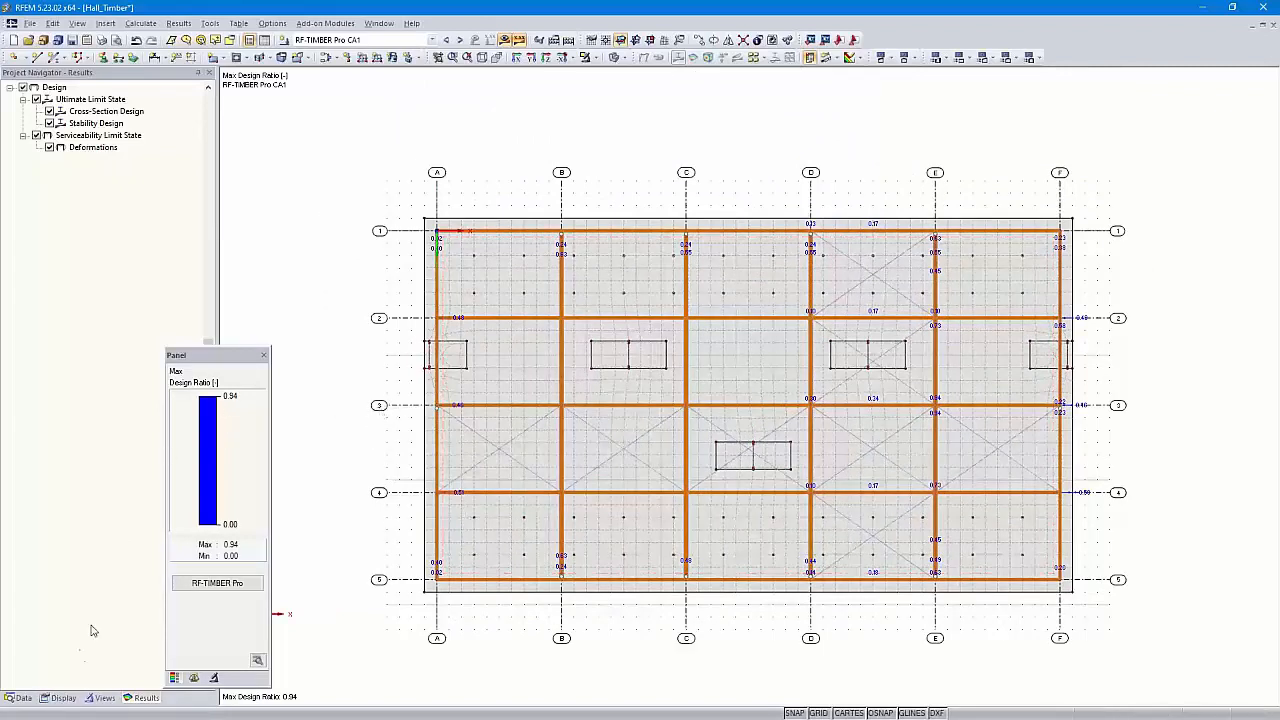
pyautogui.click(60, 698)
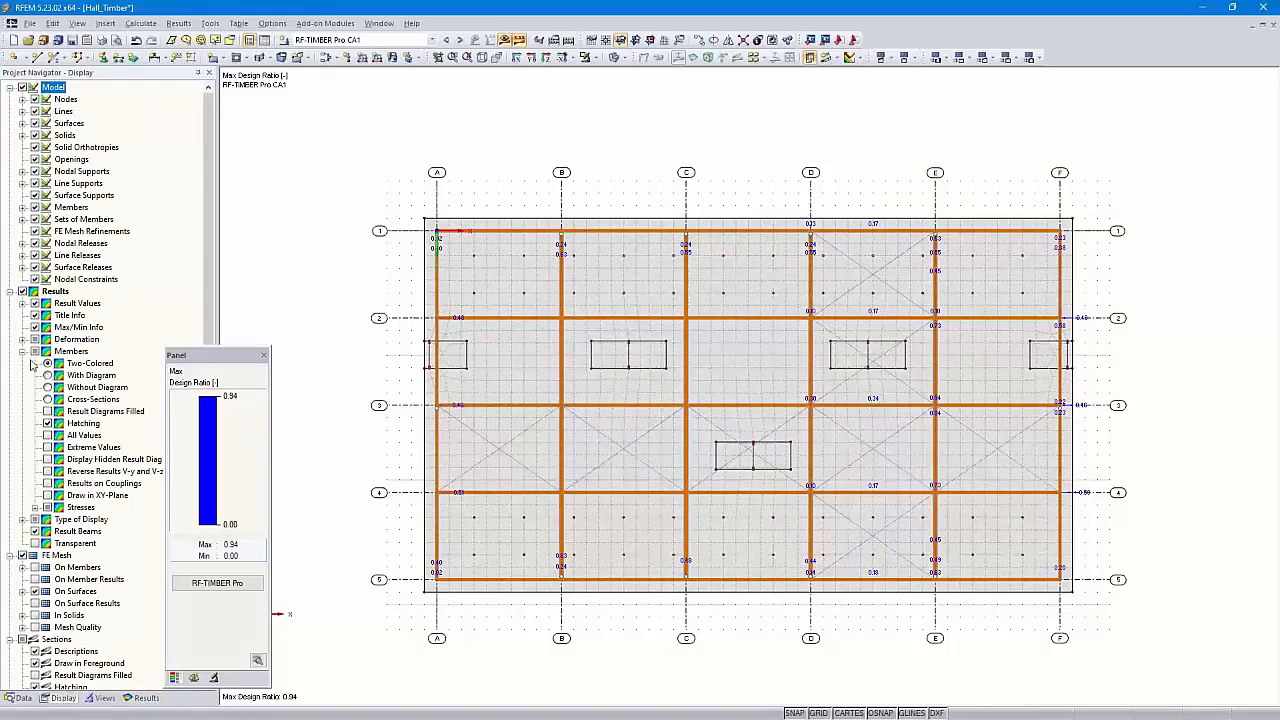
pyautogui.scroll(-12, 38, 303)
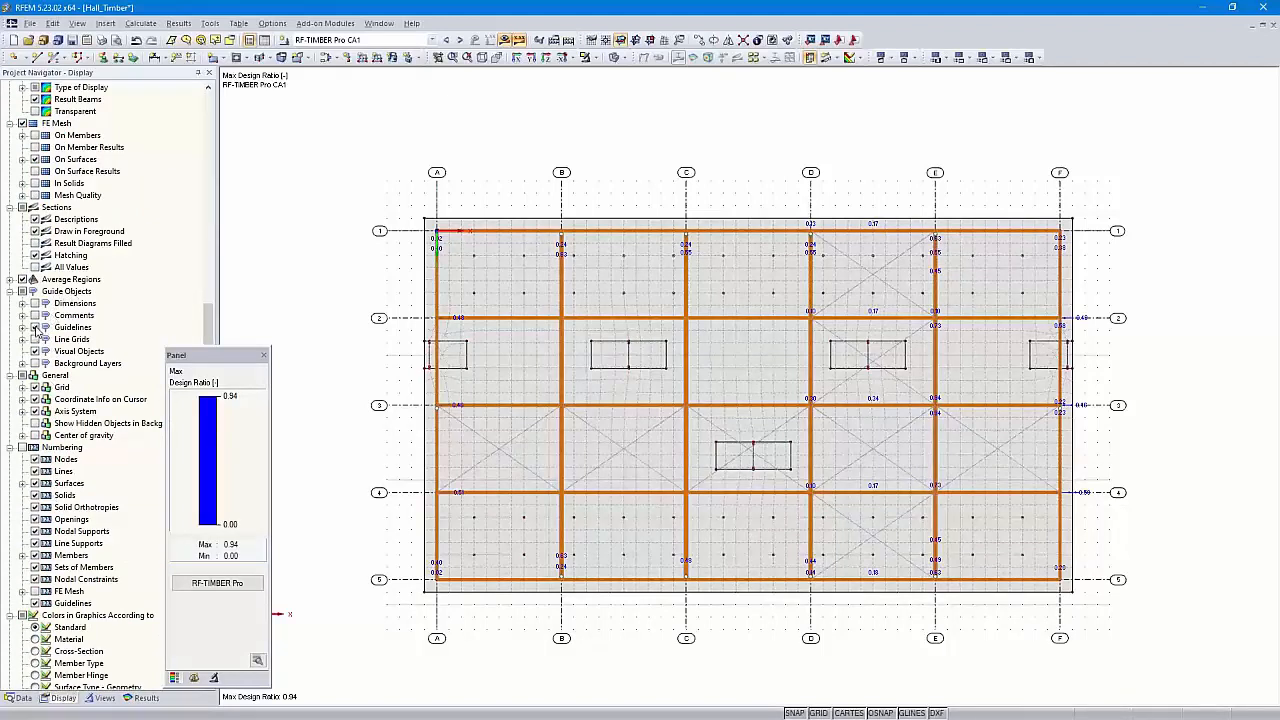
pyautogui.click(35, 328)
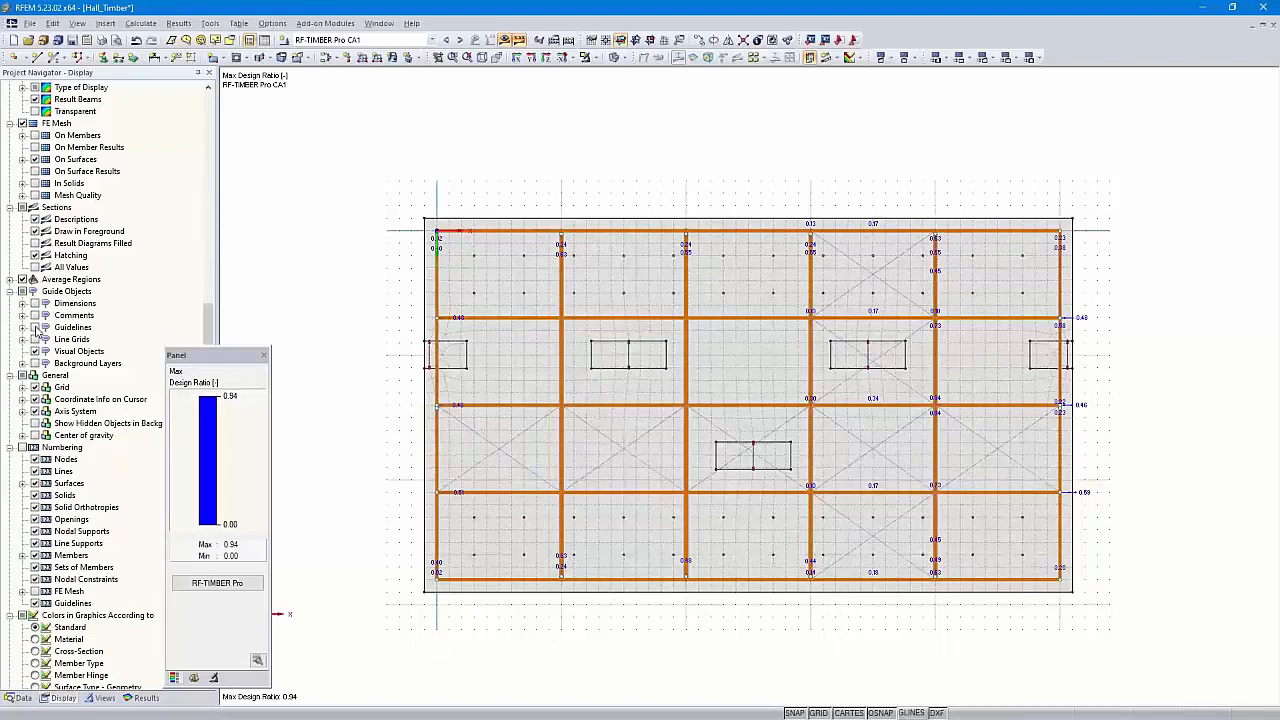
pyautogui.click(35, 328)
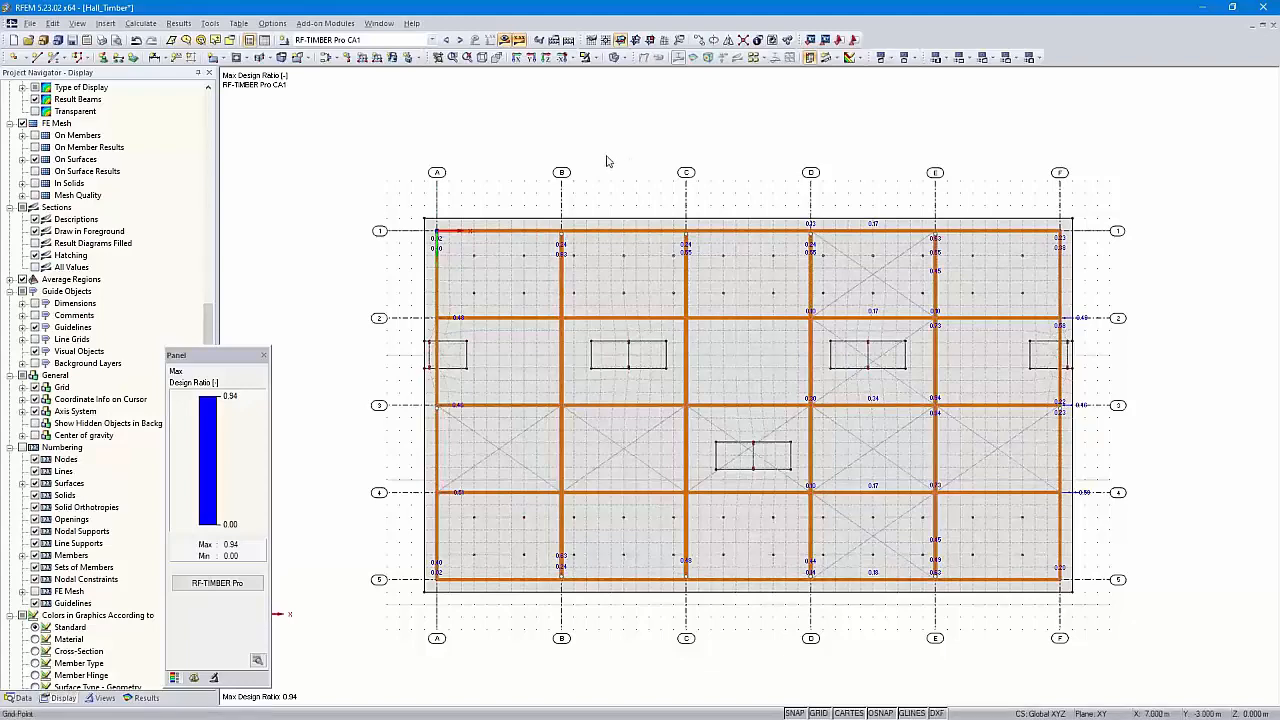
pyautogui.click(482, 58)
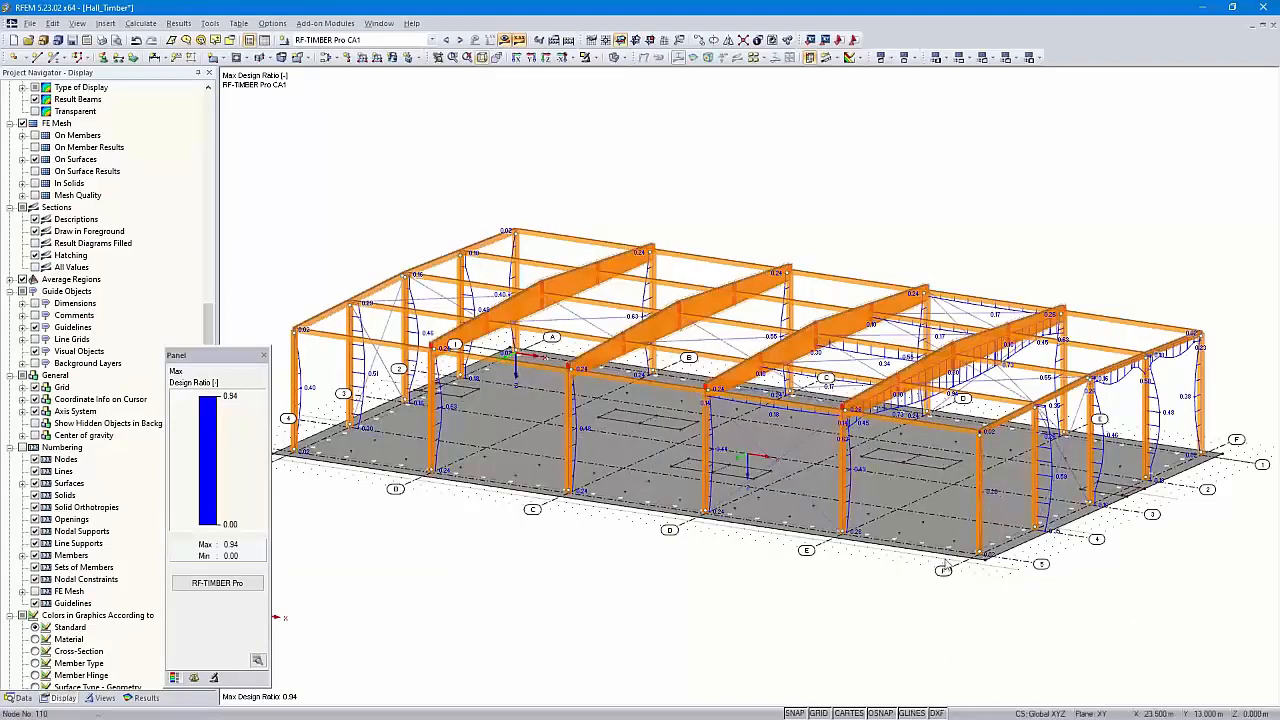
# Make only the window-selected frame members visible, then reset to isometric view and clear the selection
pyautogui.moveTo(937, 631); pyautogui.dragTo(1105, 530, button='middle')
pyautogui.moveTo(1224, 254); pyautogui.dragTo(314, 412)
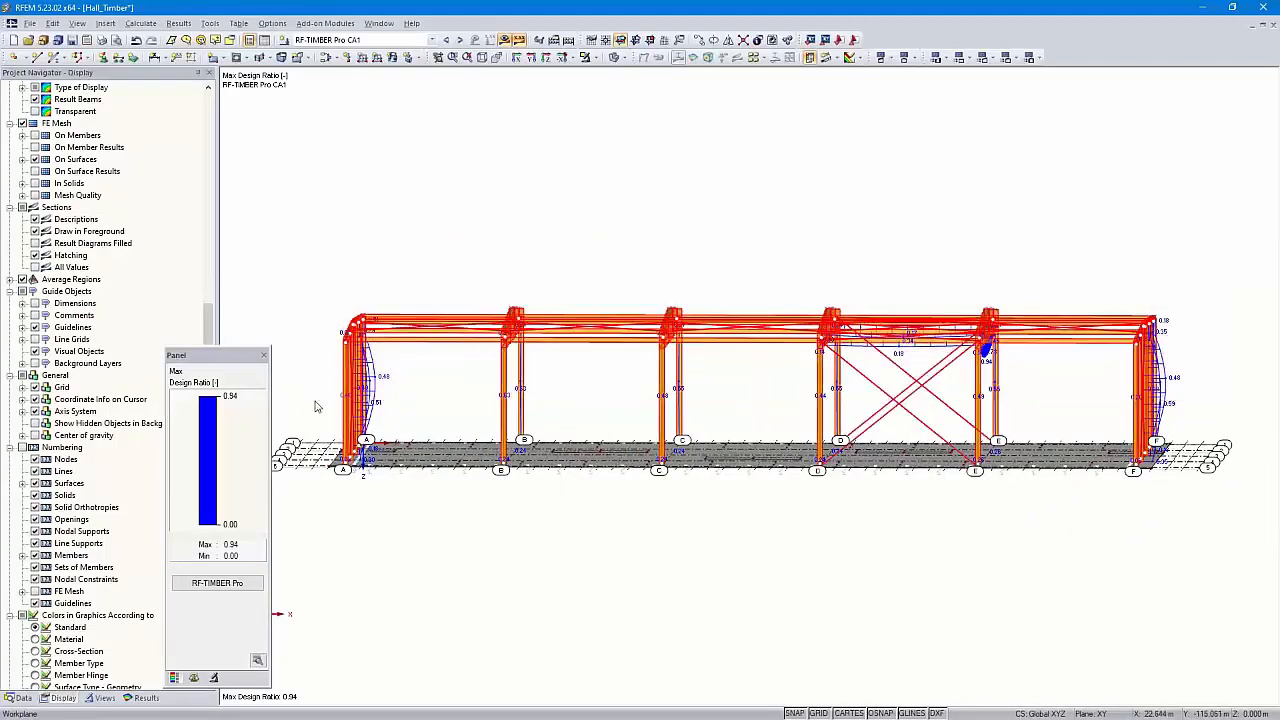
pyautogui.rightClick(443, 343)
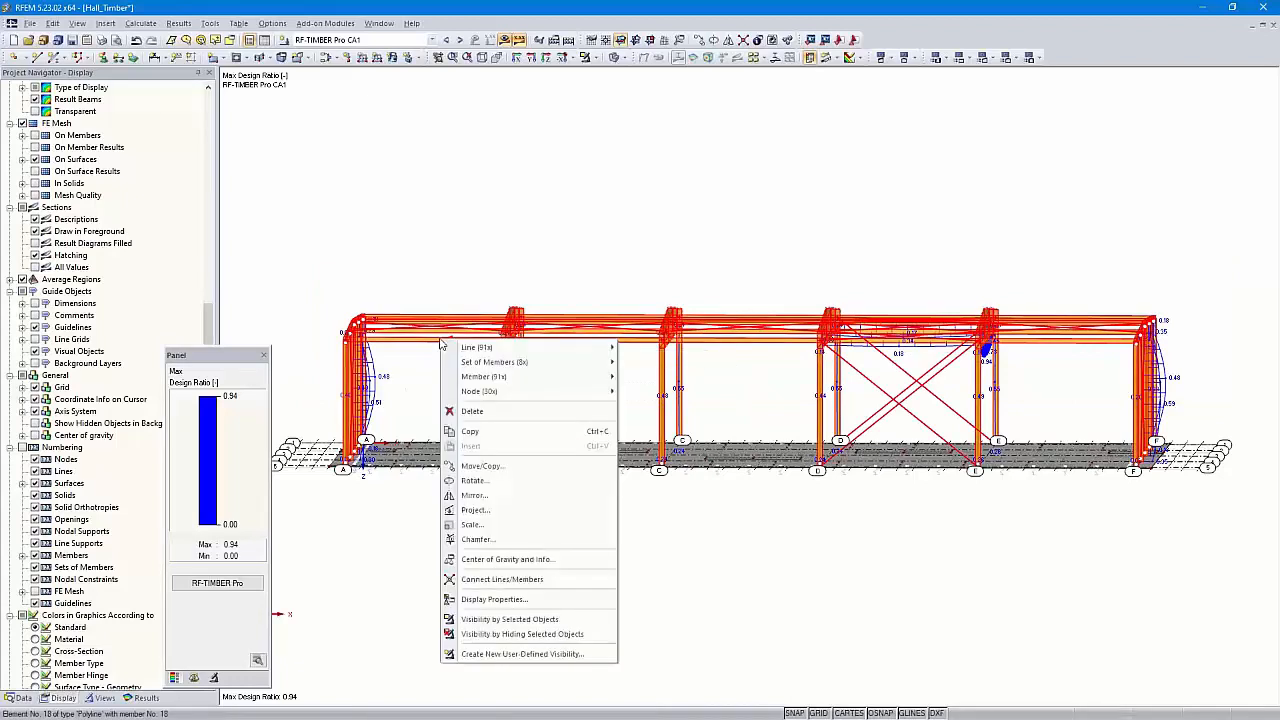
pyautogui.click(533, 620)
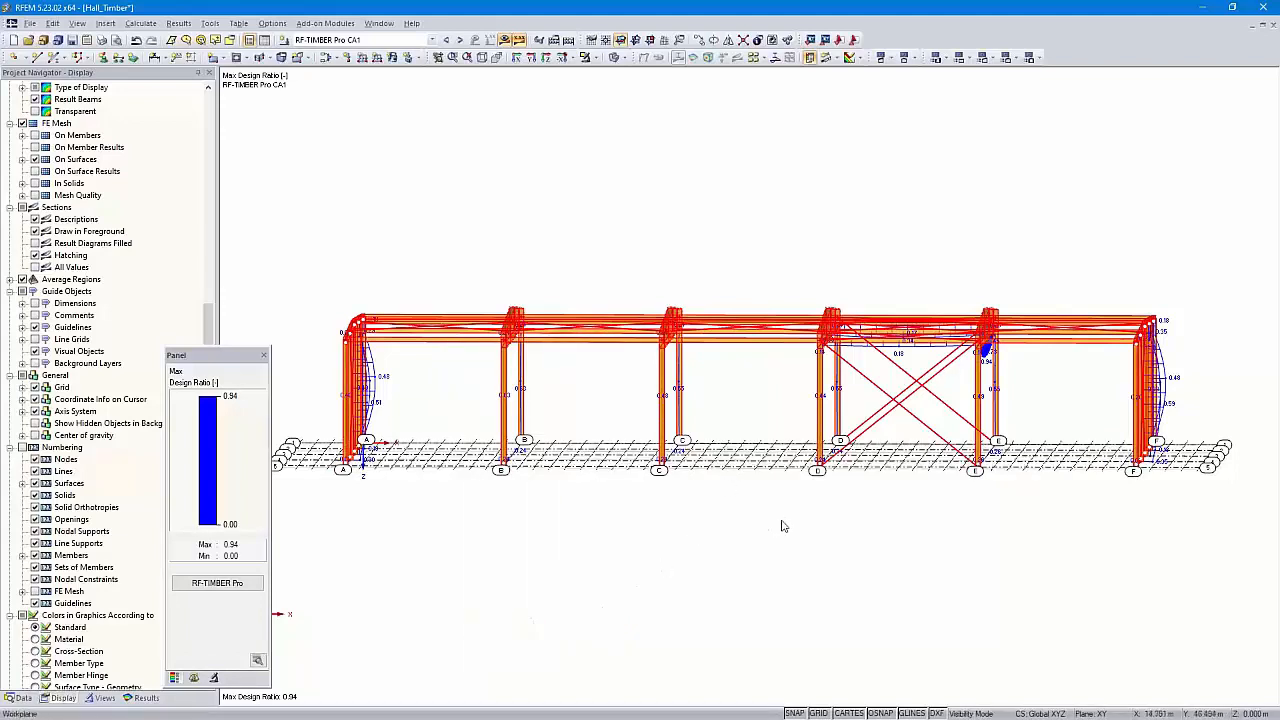
pyautogui.keyDown('ctrl'); pyautogui.moveTo(840, 517); pyautogui.dragTo(764, 554, button='middle'); pyautogui.keyUp('ctrl')
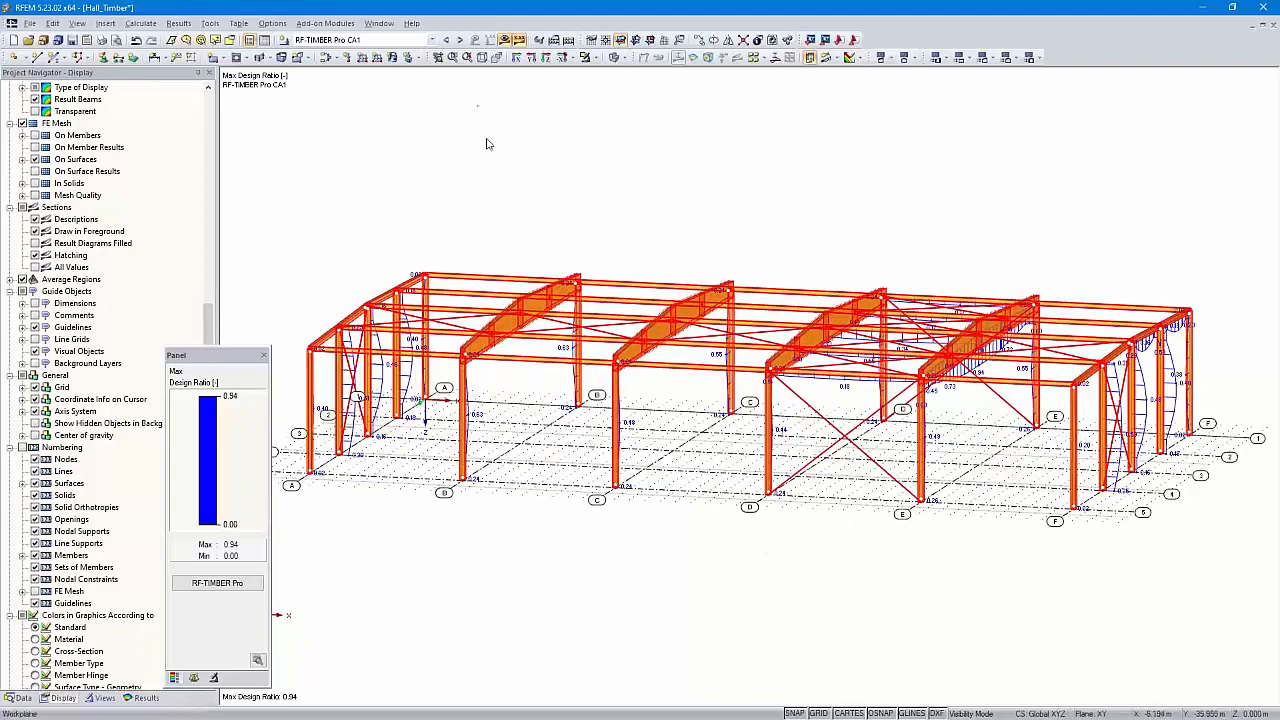
pyautogui.click(482, 58)
pyautogui.click(731, 152)
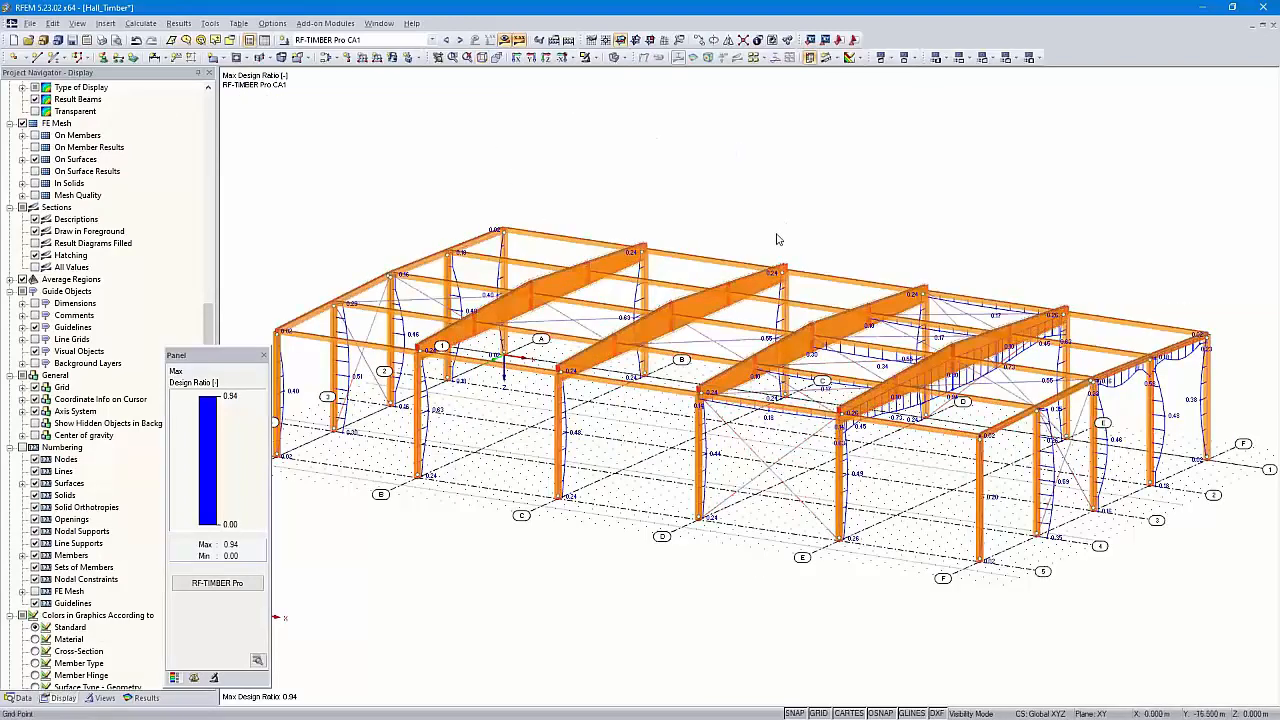
pyautogui.moveTo(796, 221); pyautogui.dragTo(825, 224, button='middle')
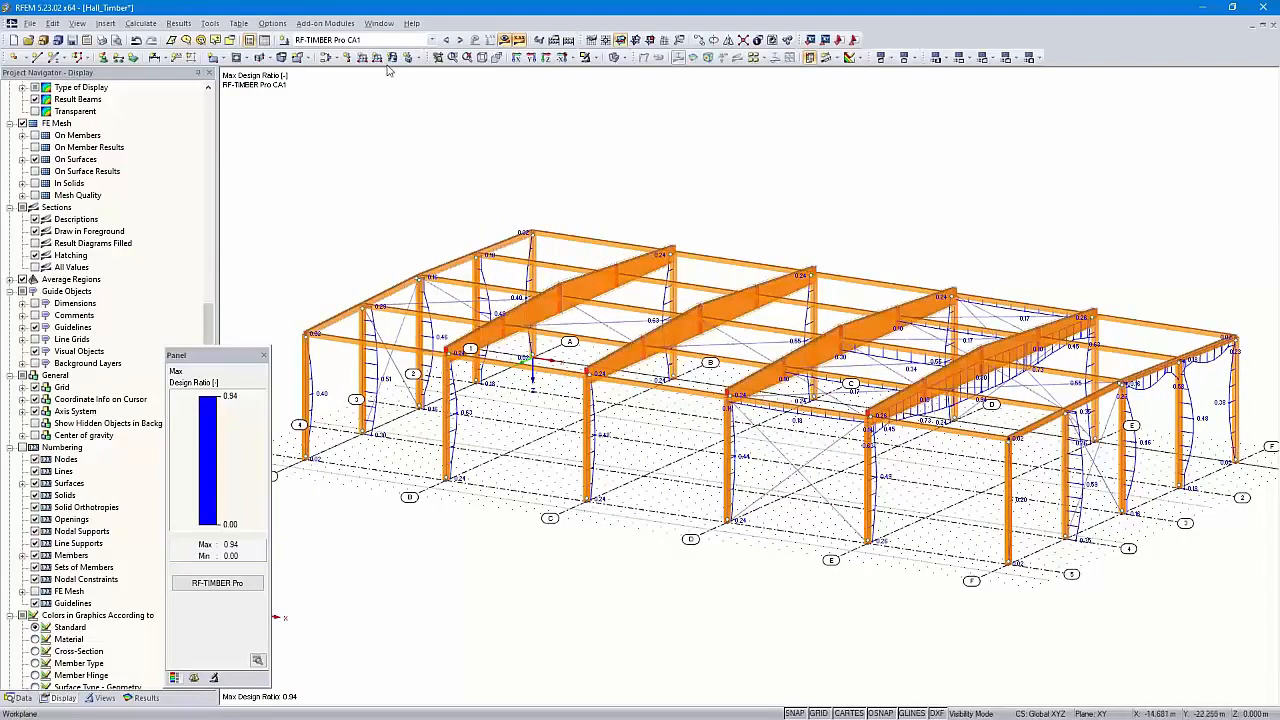
# Send the design graphic to a new printout report using the 'Input data and reduced results' template
pyautogui.click(101, 40)
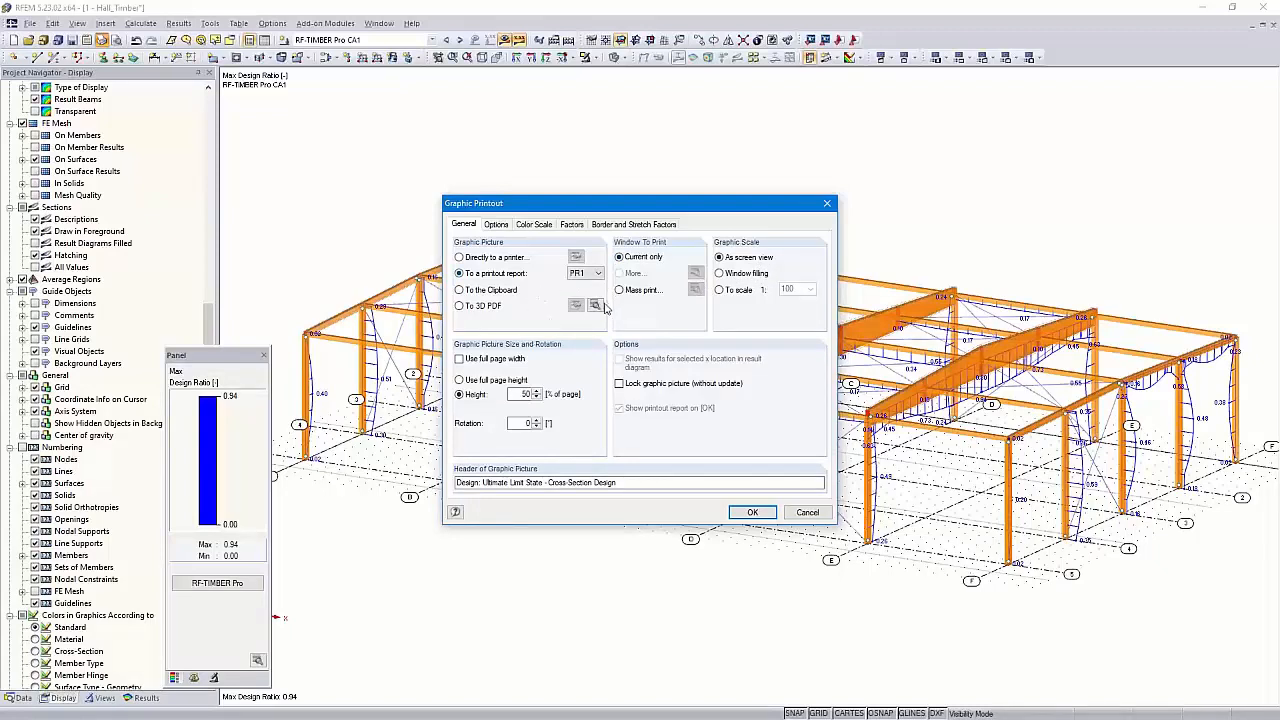
pyautogui.doubleClick(524, 394)
pyautogui.click(745, 508)
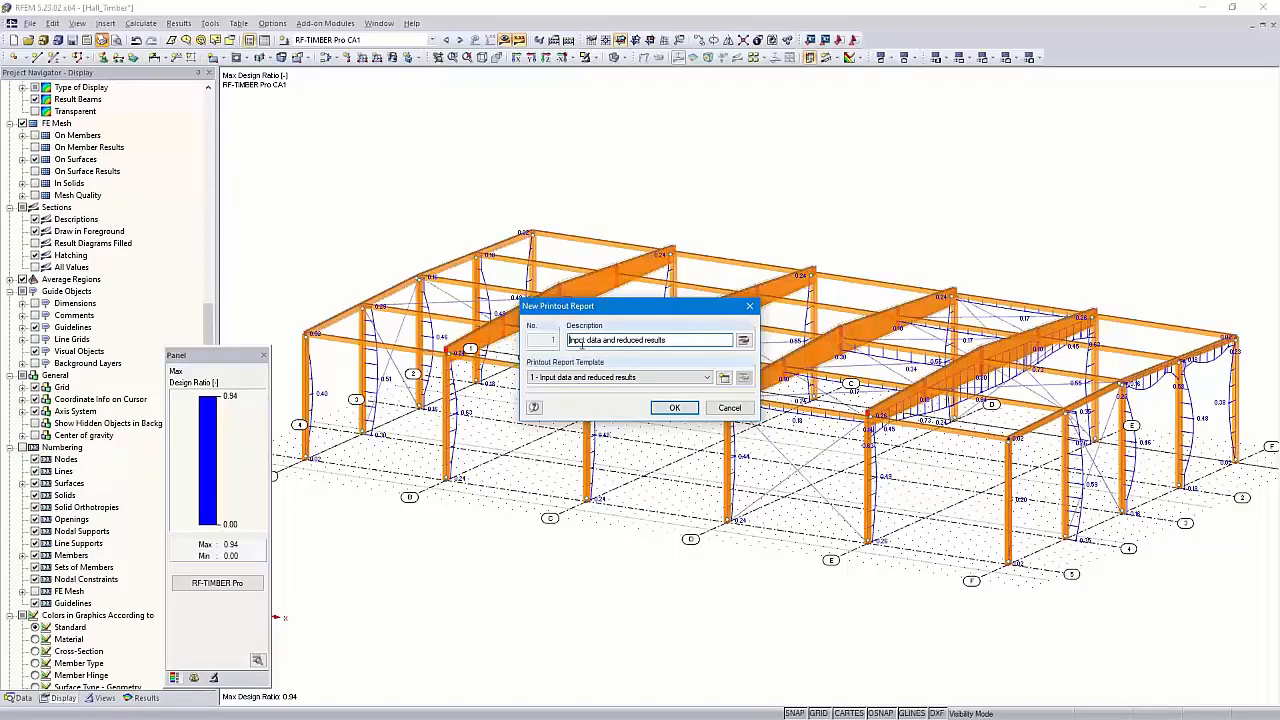
pyautogui.click(705, 378)
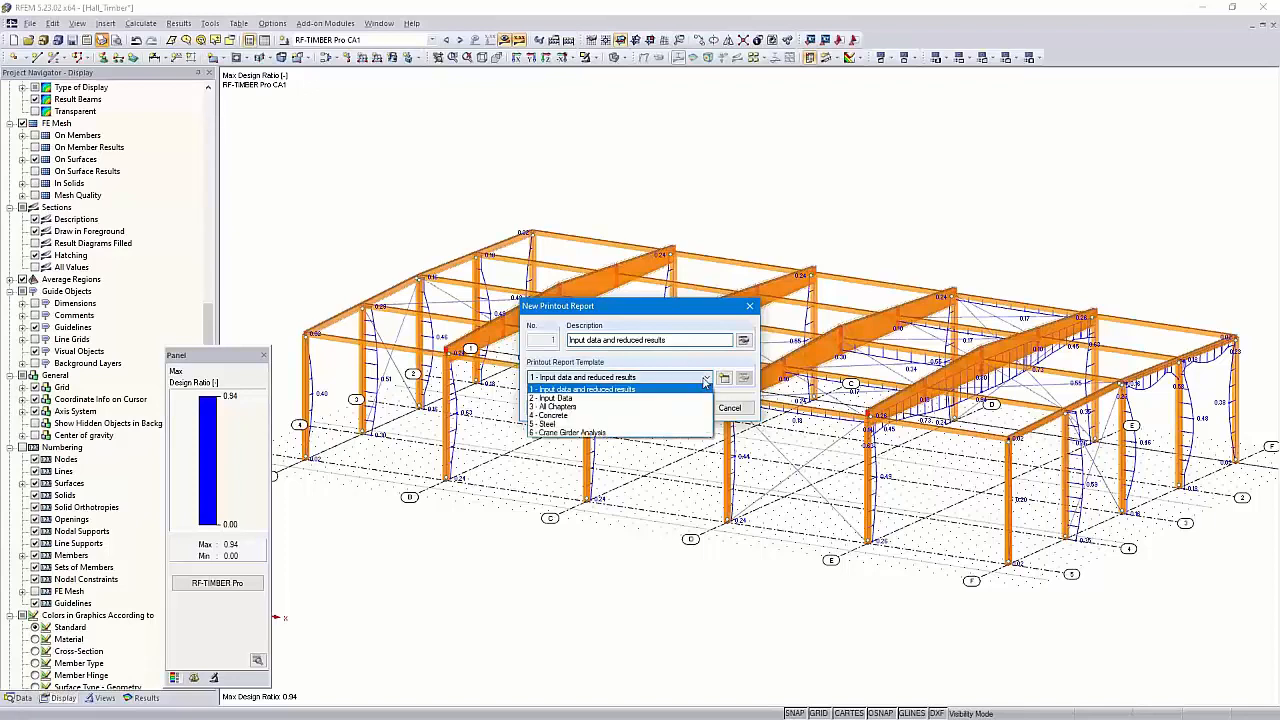
pyautogui.click(662, 375)
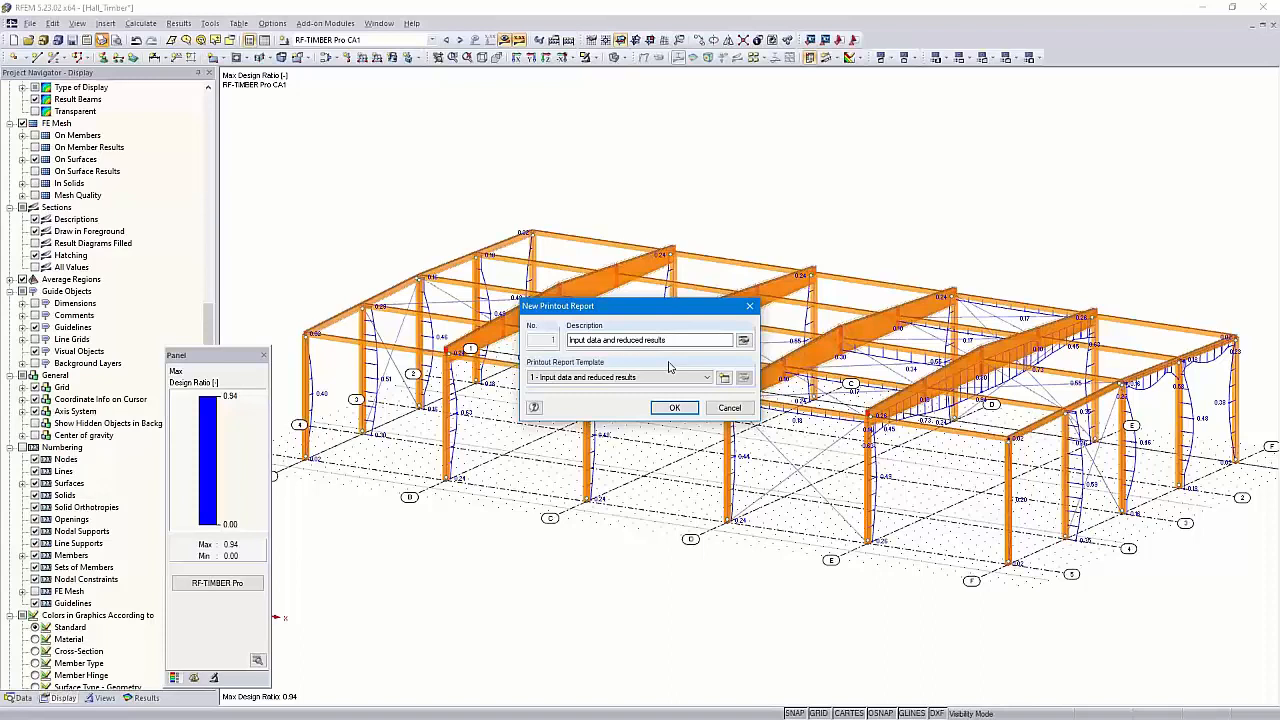
# Exclude RFEM data, model base data, RF-STEEL EC3 and RF-SOILIN data from the report contents
pyautogui.click(744, 341)
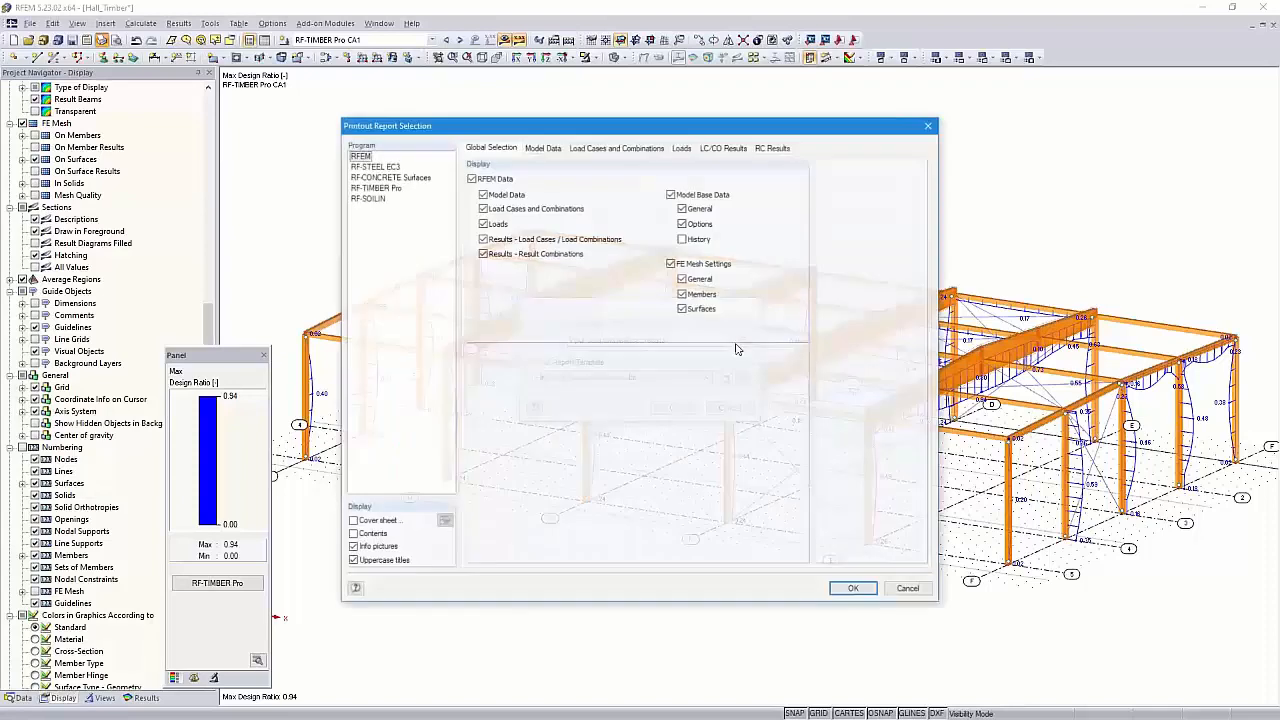
pyautogui.click(471, 178)
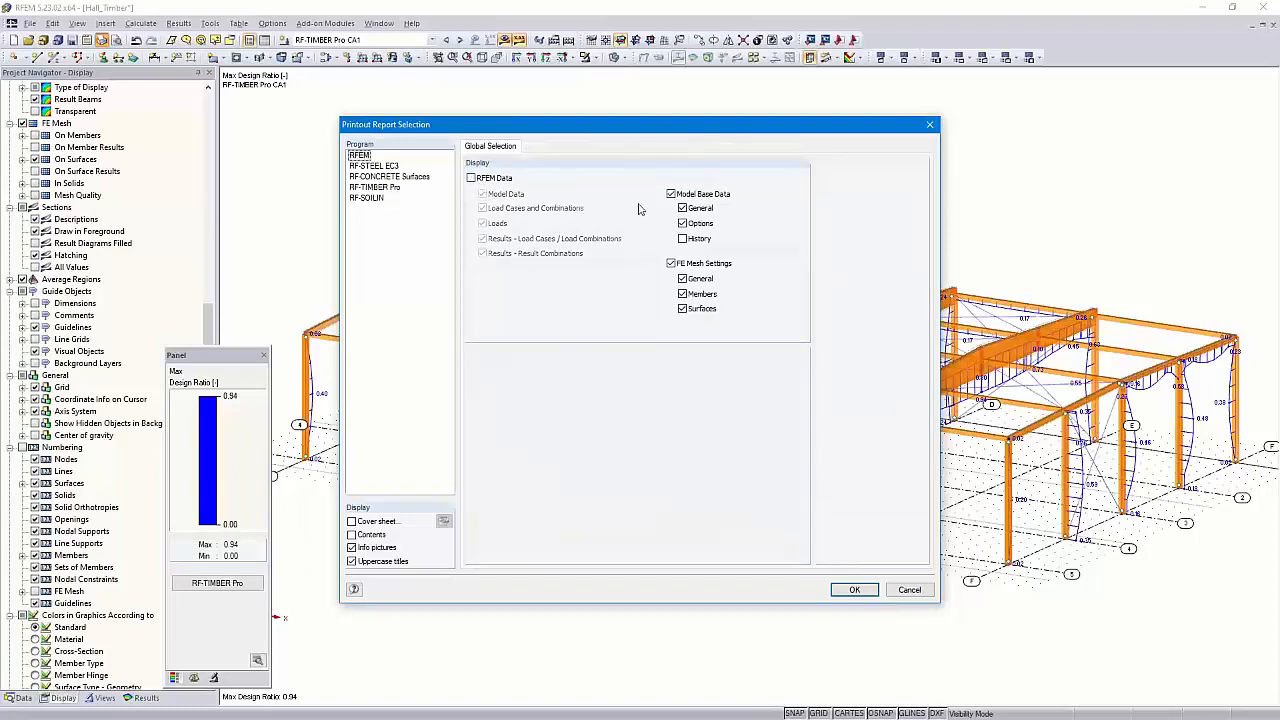
pyautogui.click(671, 194)
pyautogui.click(385, 167)
pyautogui.click(471, 178)
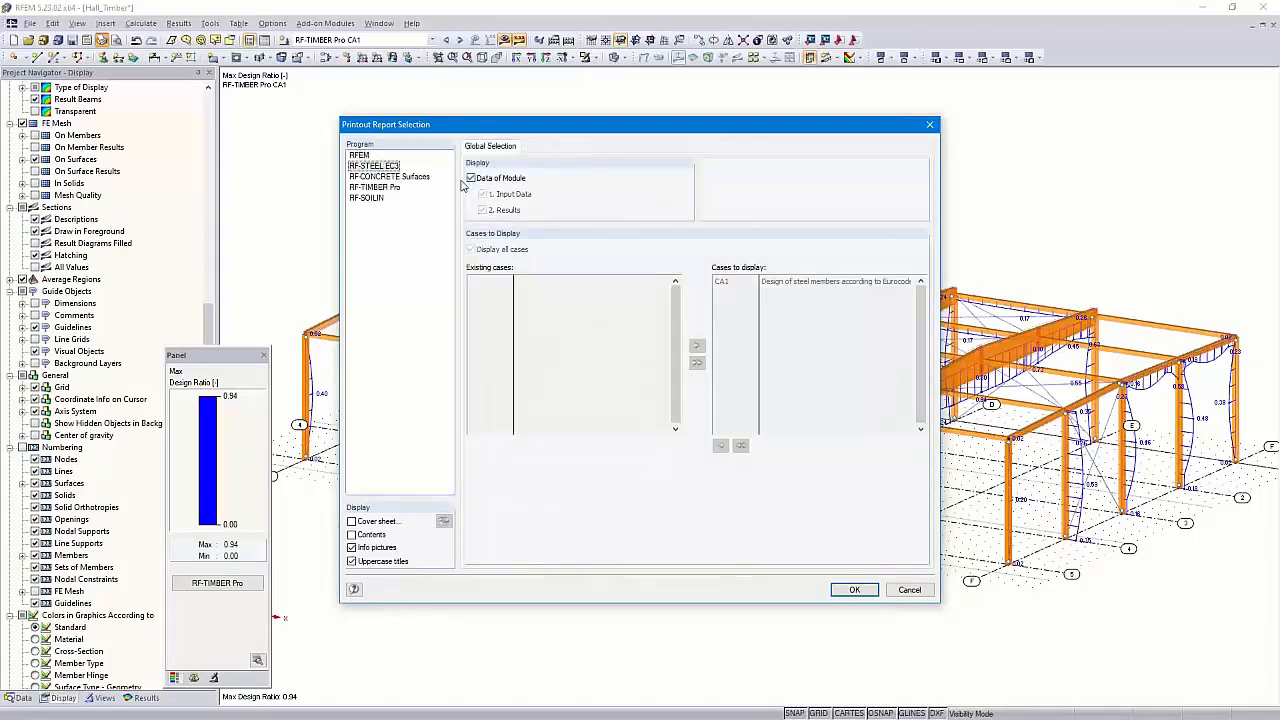
pyautogui.click(393, 177)
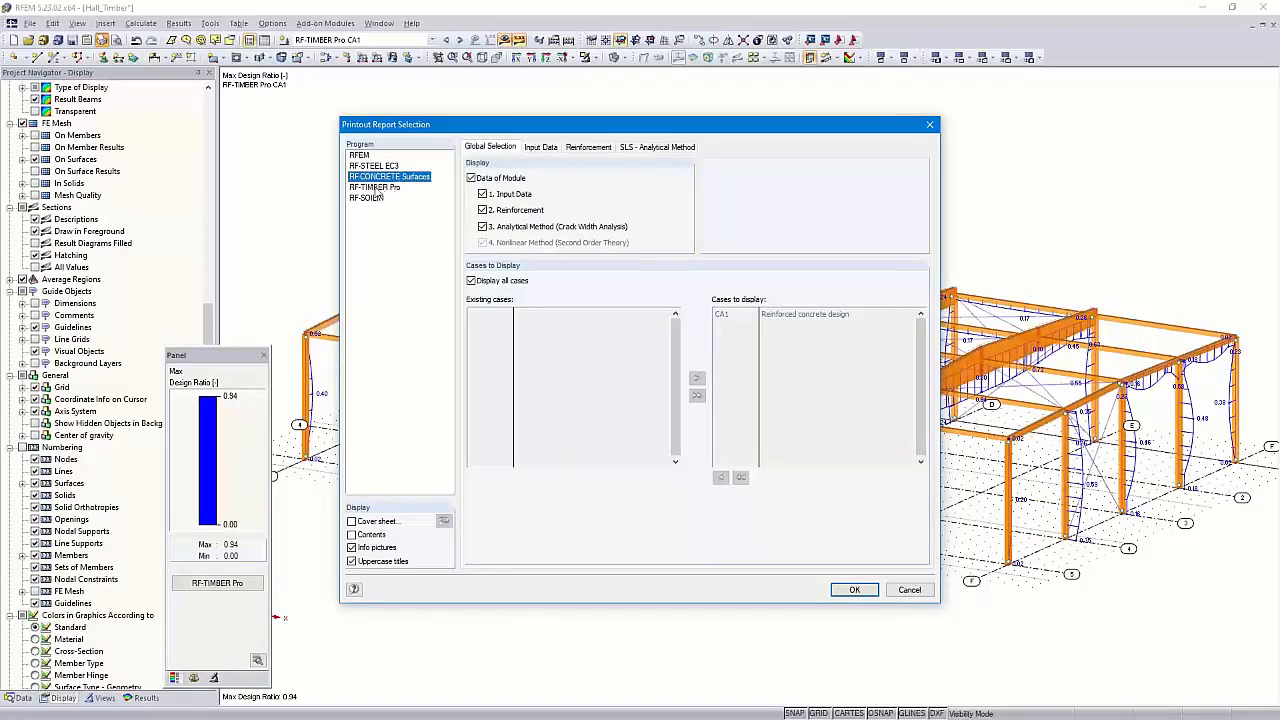
pyautogui.click(376, 189)
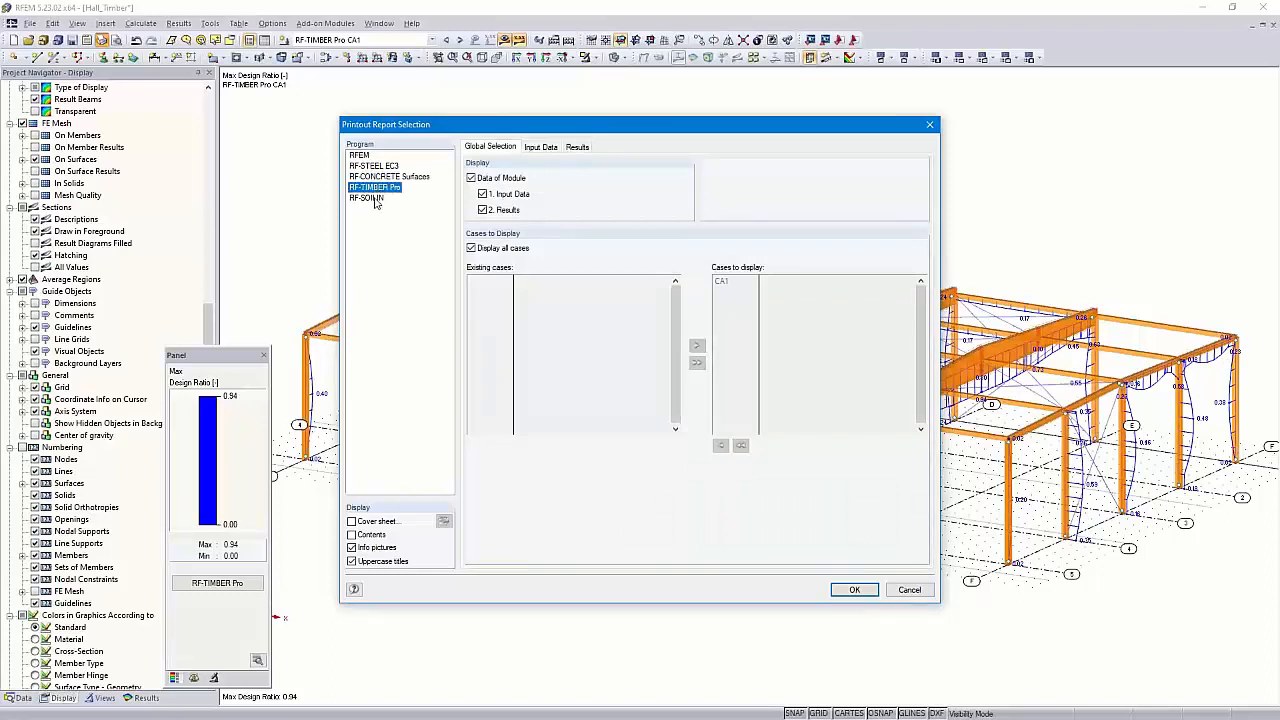
pyautogui.click(368, 198)
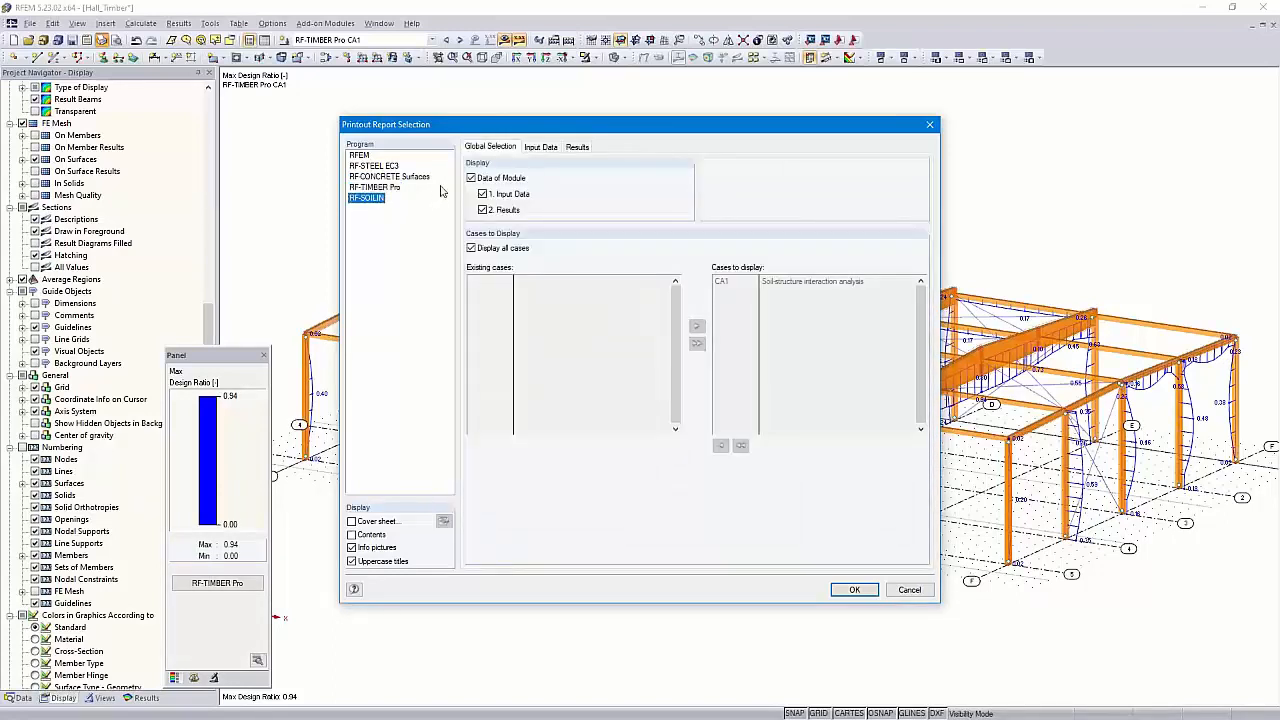
pyautogui.click(471, 178)
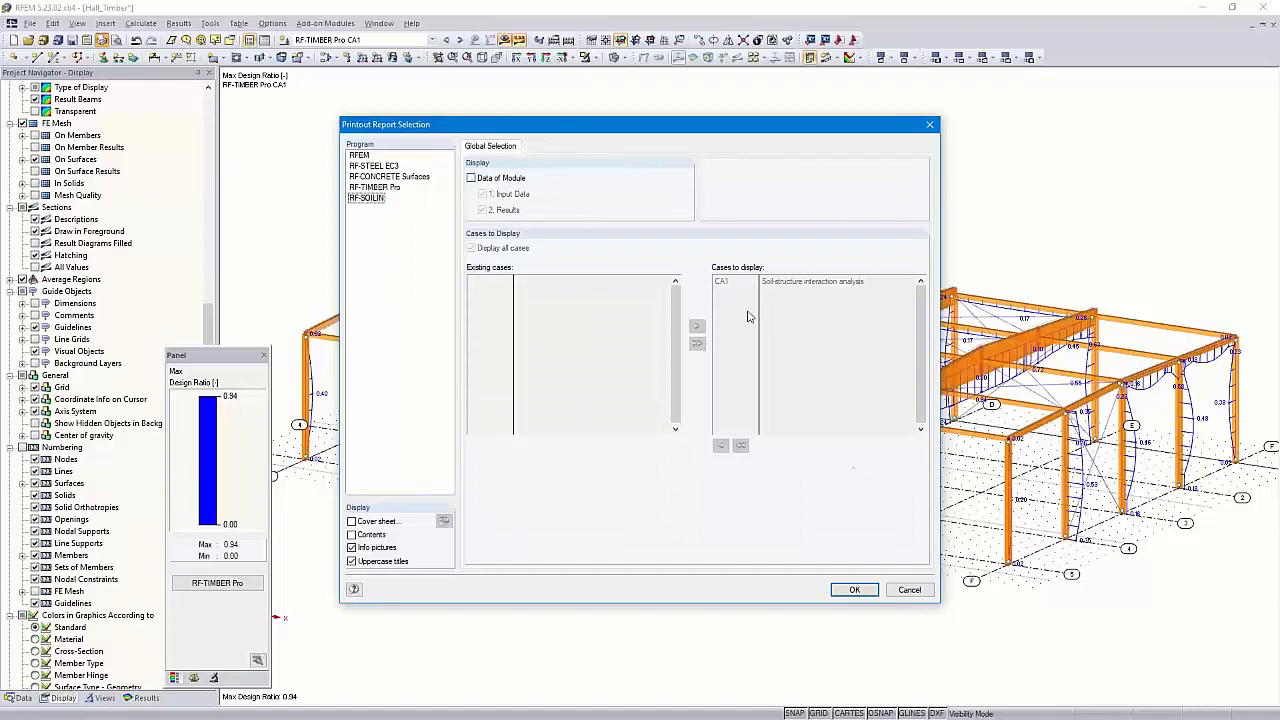
pyautogui.click(855, 590)
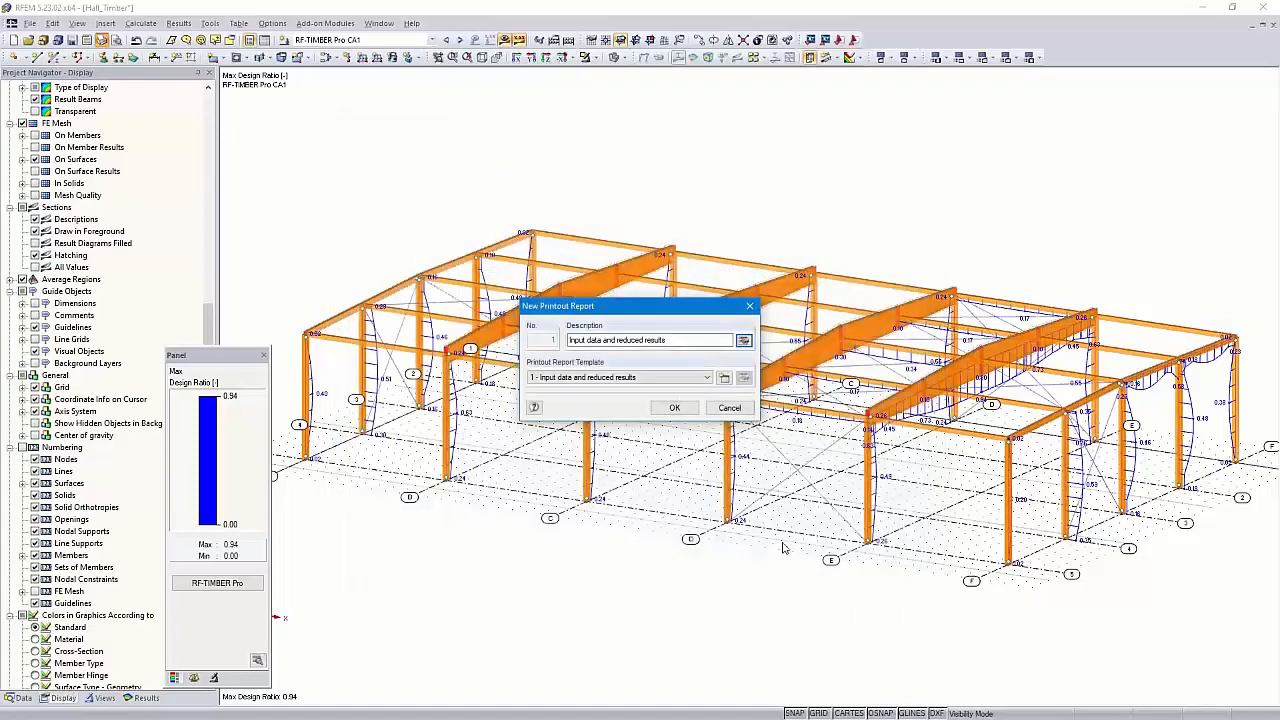
# Generate the 24-page report and zoom to the cross-section design graphic to bring up its options
pyautogui.click(674, 408)
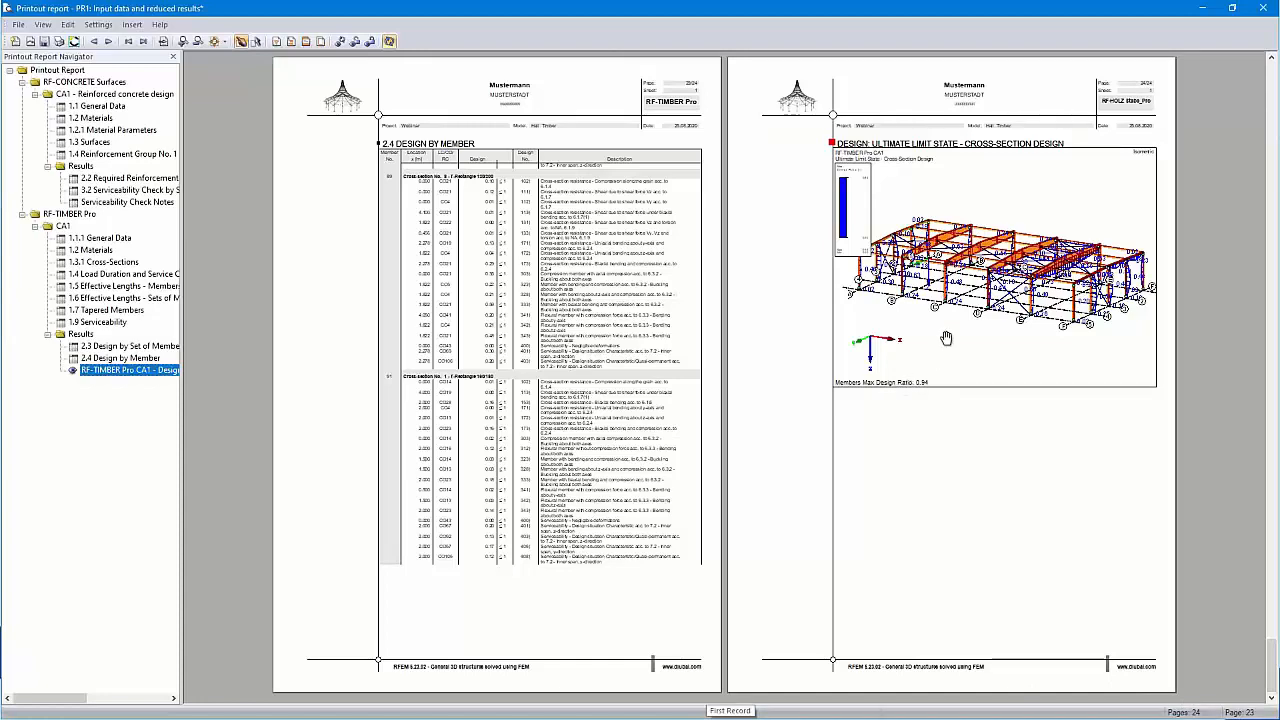
pyautogui.scroll(1, 973, 317)
pyautogui.keyDown('ctrl'); pyautogui.scroll(1, 973, 317); pyautogui.keyUp('ctrl')
pyautogui.scroll(3, 719, 327)
pyautogui.scroll(-1, 719, 327)
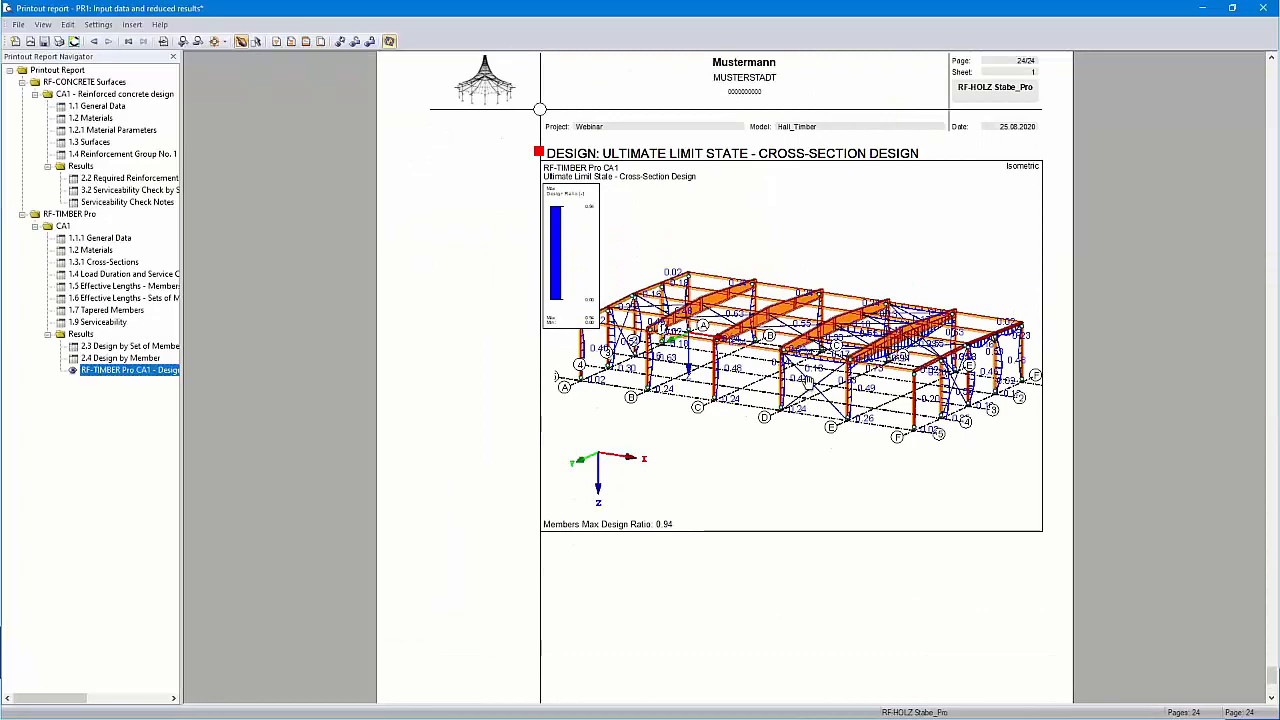
pyautogui.keyDown('ctrl'); pyautogui.scroll(1, 826, 377); pyautogui.keyUp('ctrl')
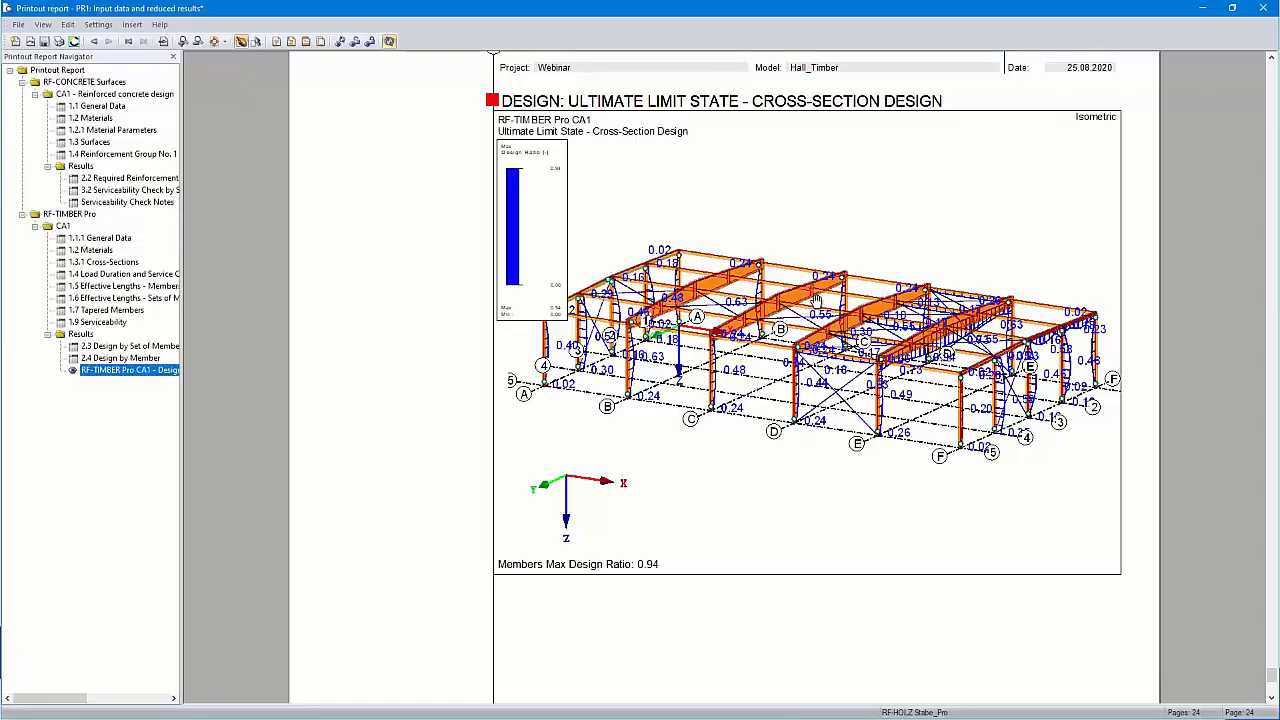
pyautogui.rightClick(816, 301)
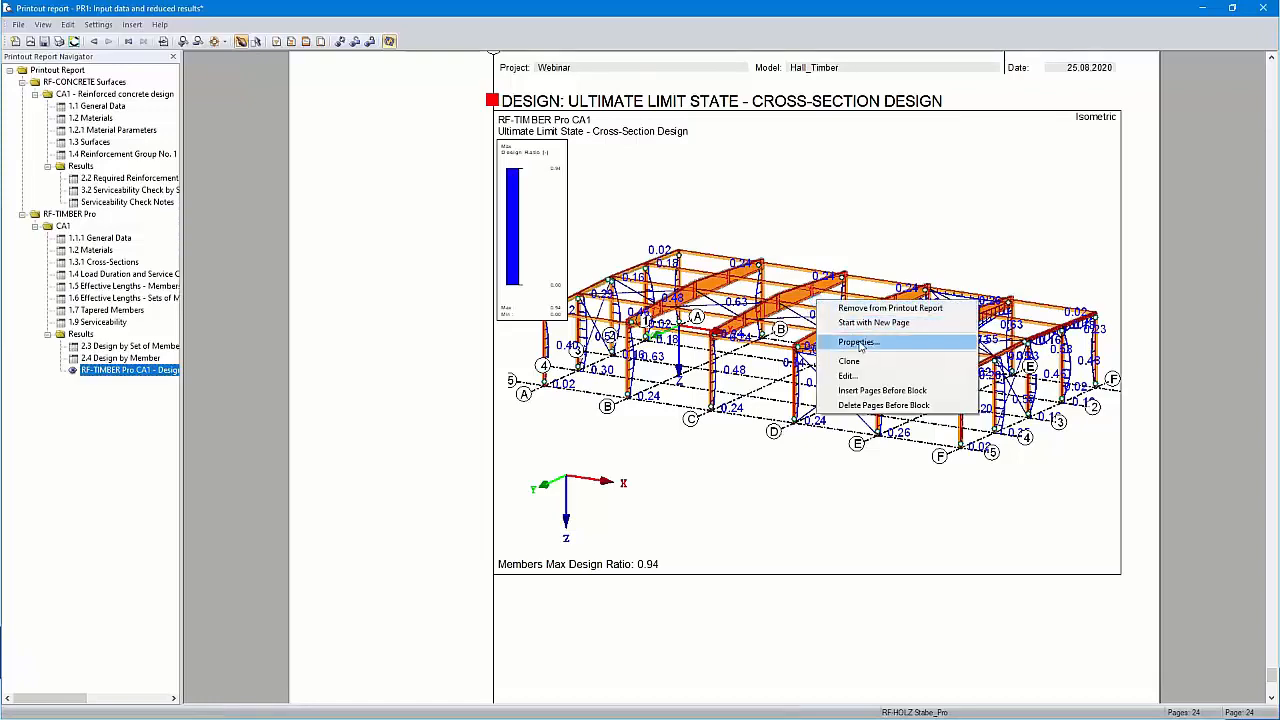
# Rotate the page 24 design graphic 90° so it fills the full page height
pyautogui.click(857, 342)
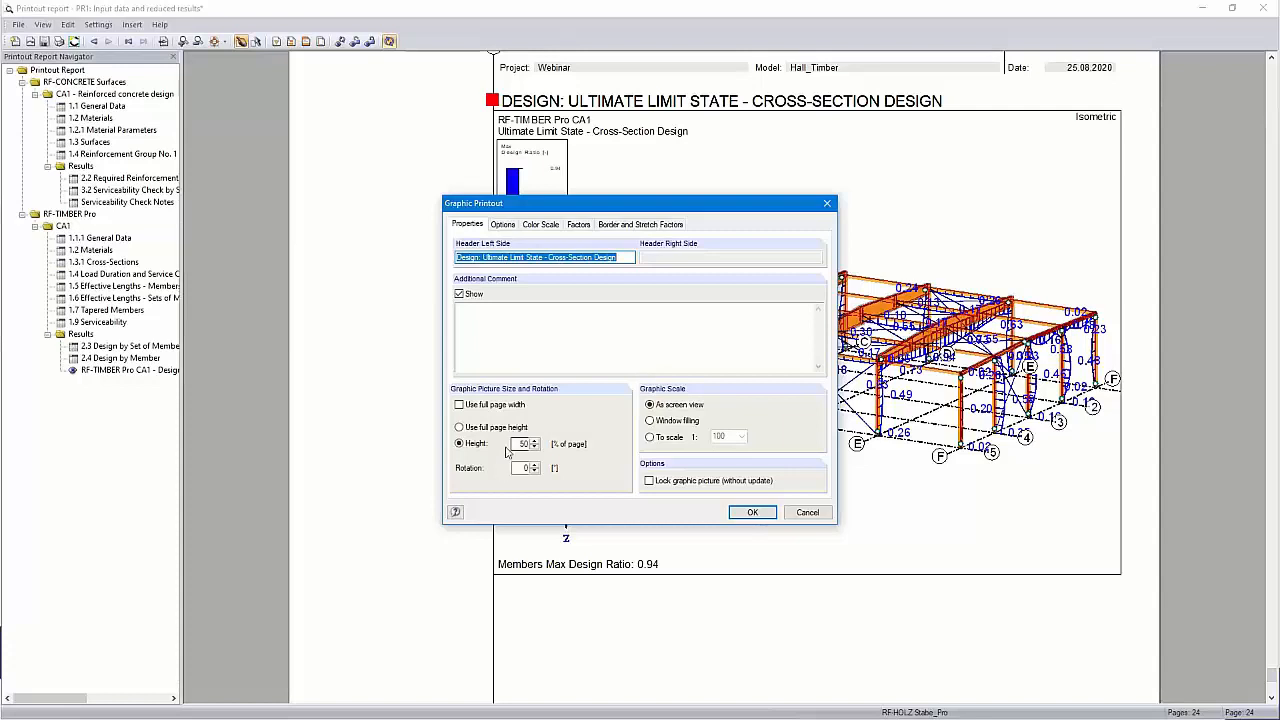
pyautogui.click(460, 428)
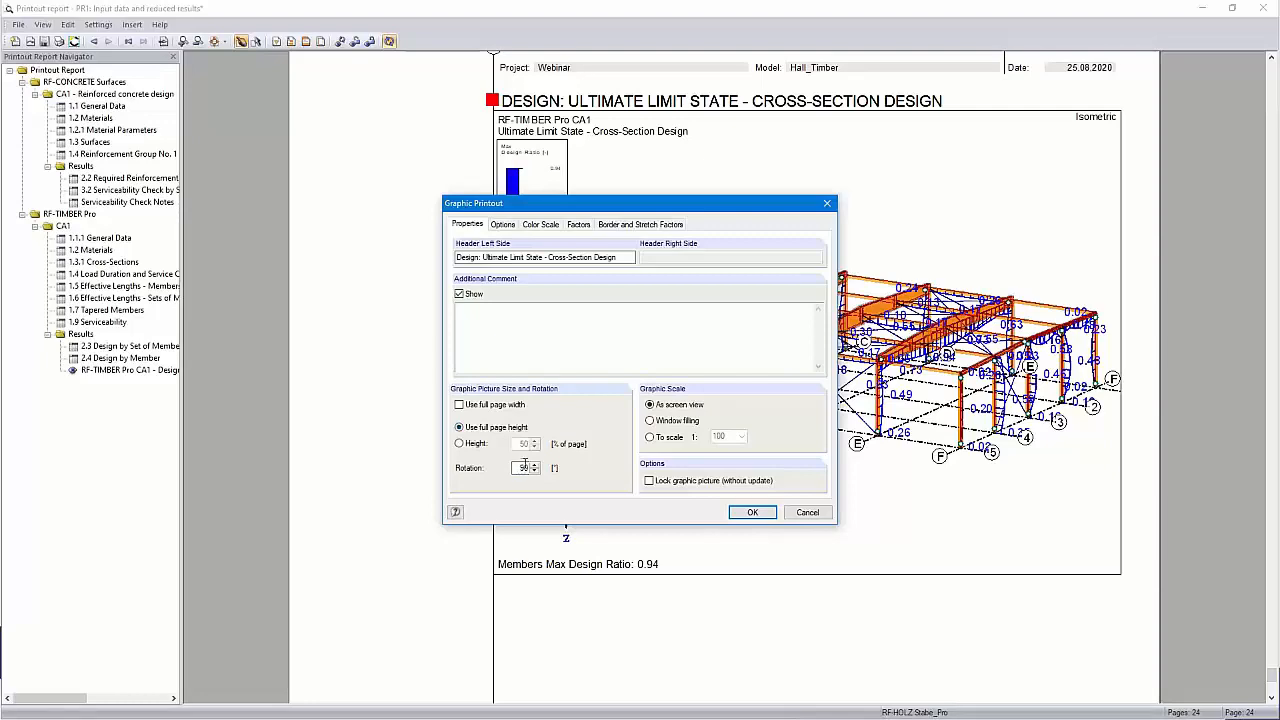
pyautogui.click(750, 512)
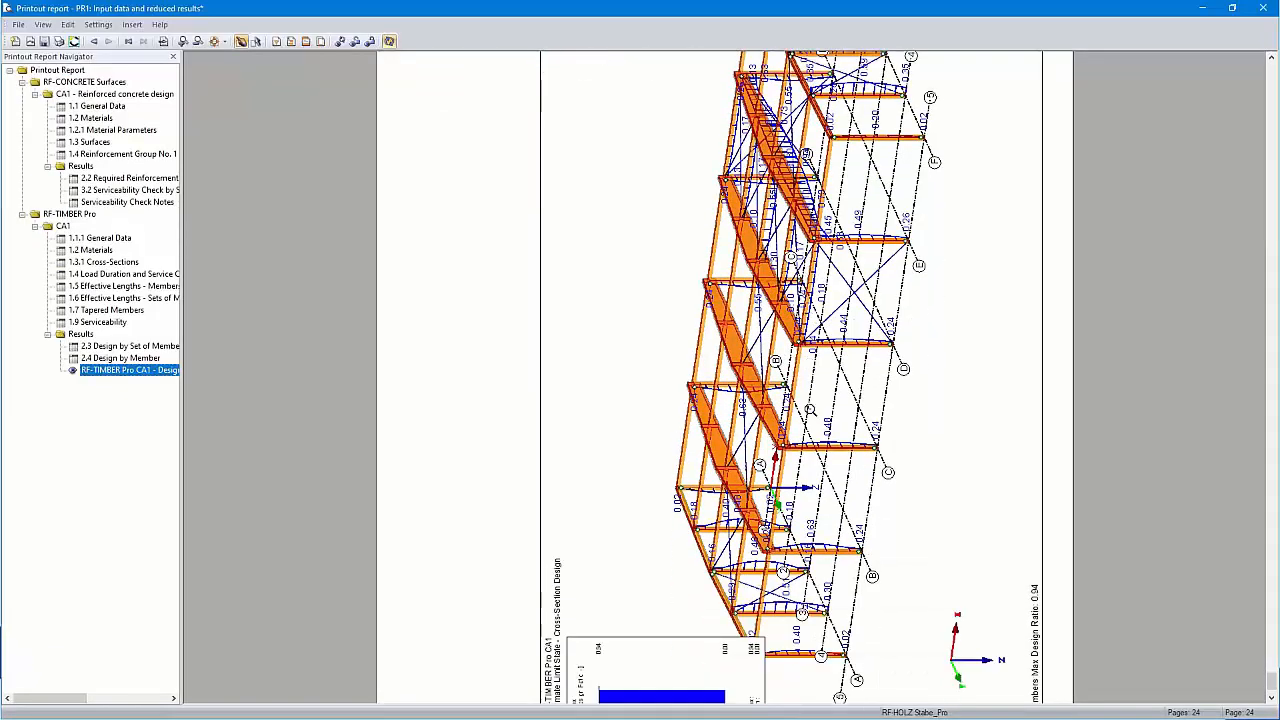
# Edit the timber design picture to show members as coloured cross-sections by design ratio, then return to the report
pyautogui.rightClick(777, 393)
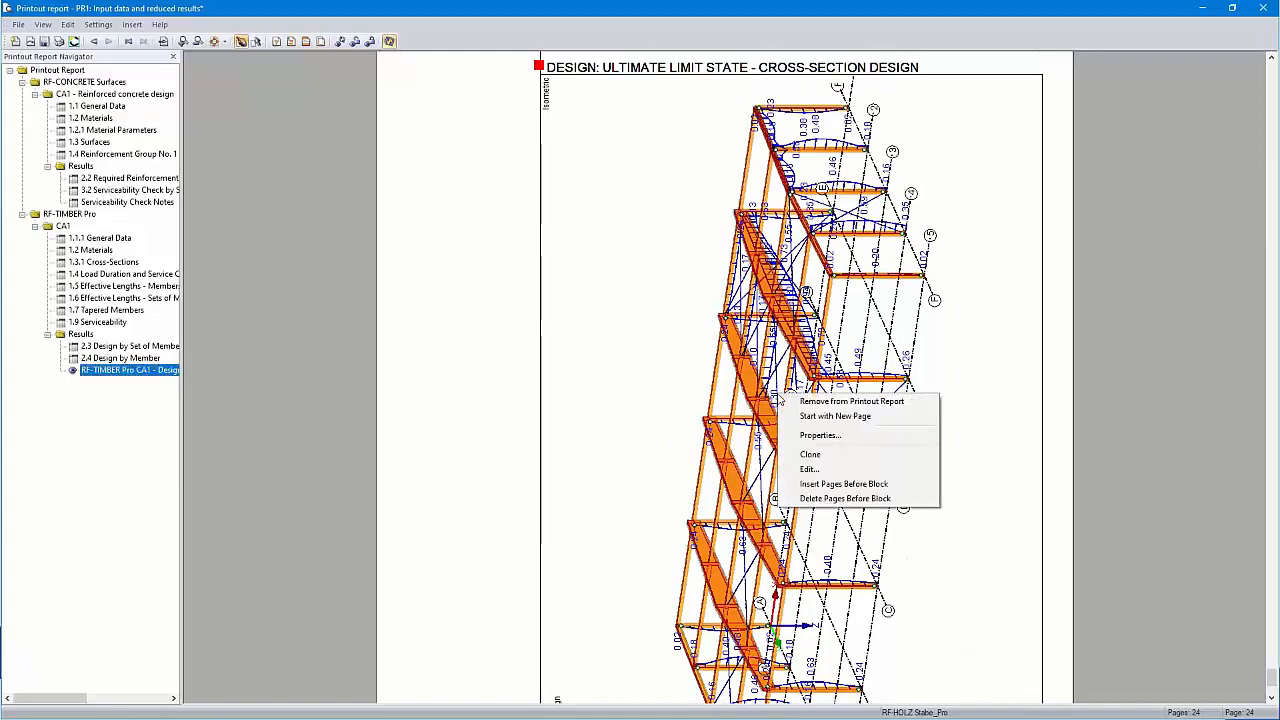
pyautogui.click(827, 470)
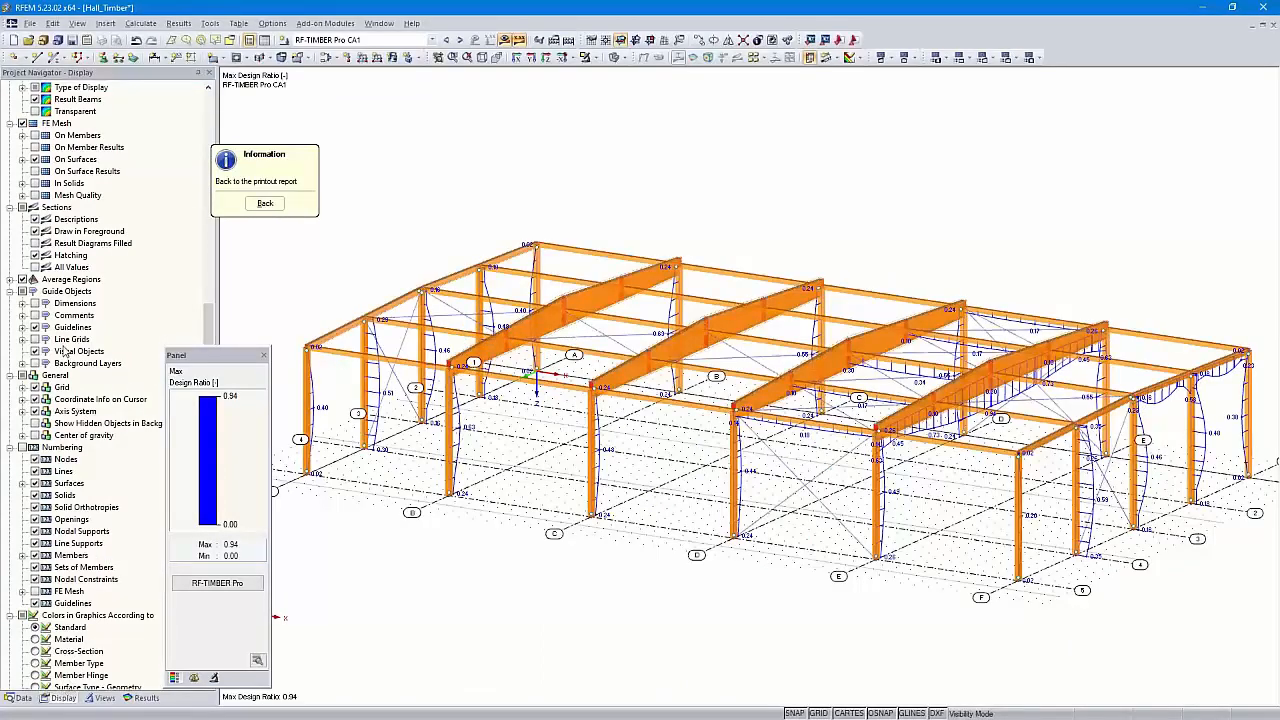
pyautogui.scroll(12, 62, 352)
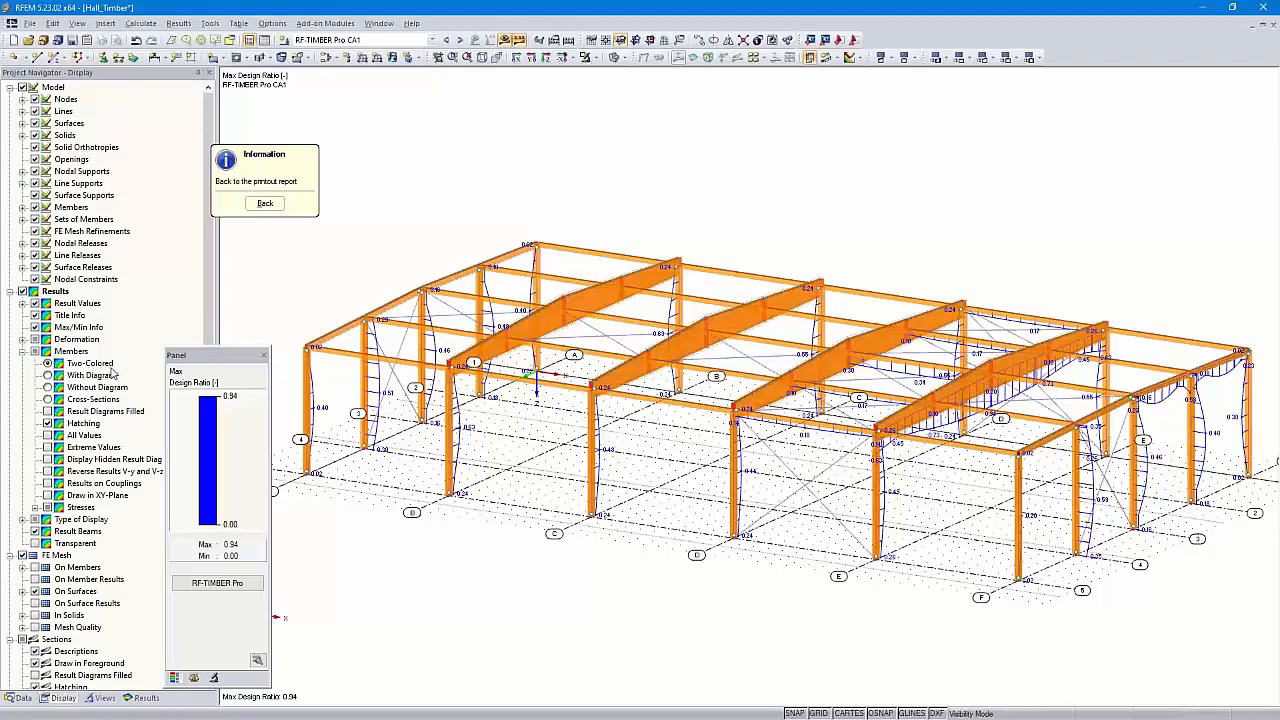
pyautogui.click(47, 375)
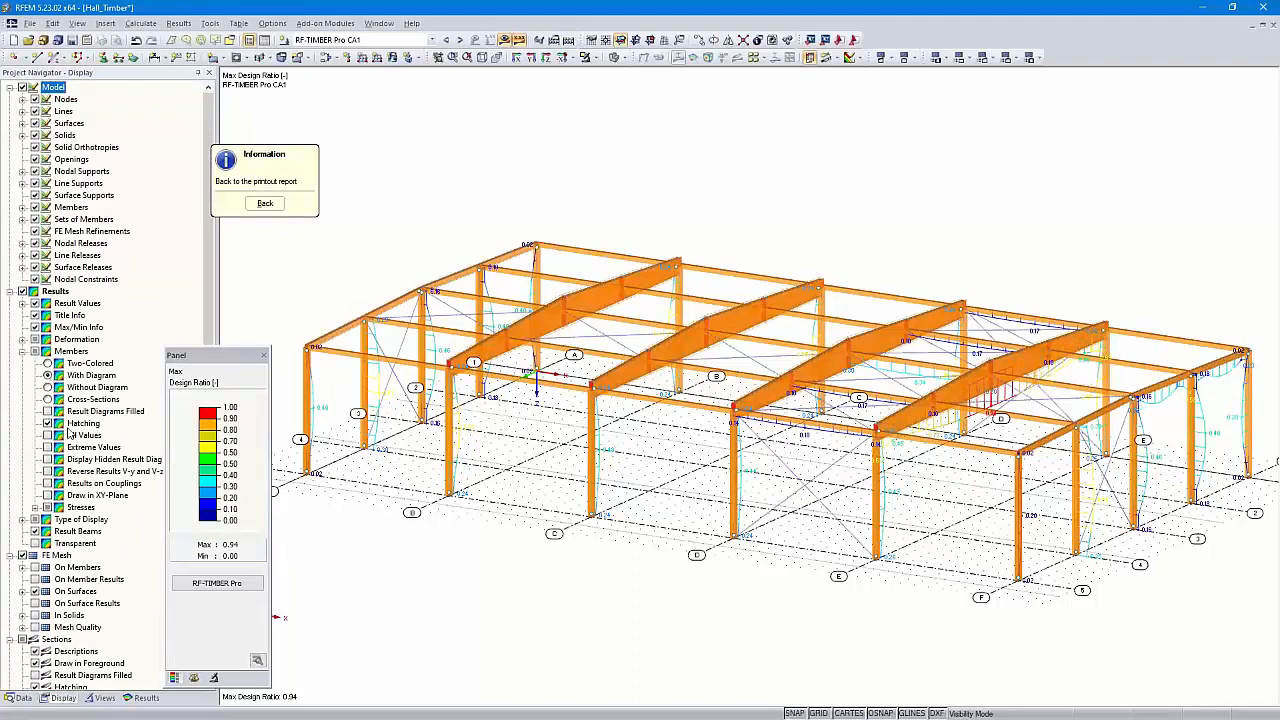
pyautogui.click(47, 387)
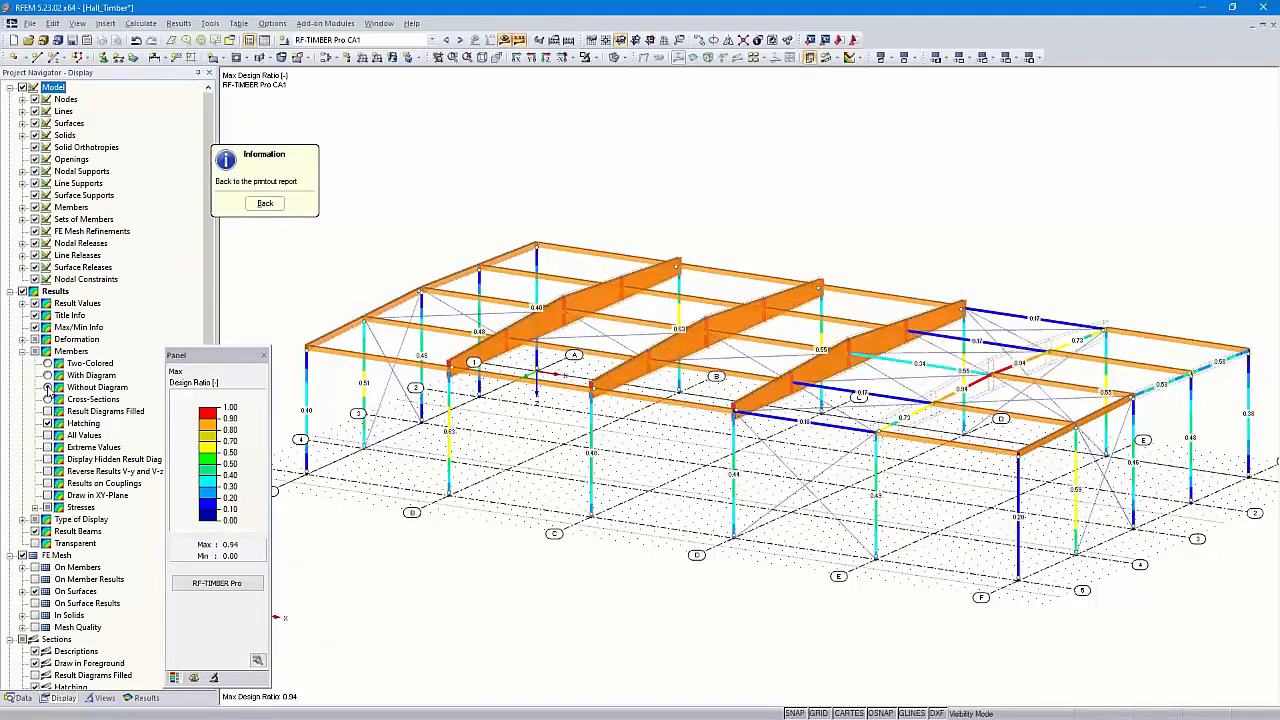
pyautogui.click(47, 399)
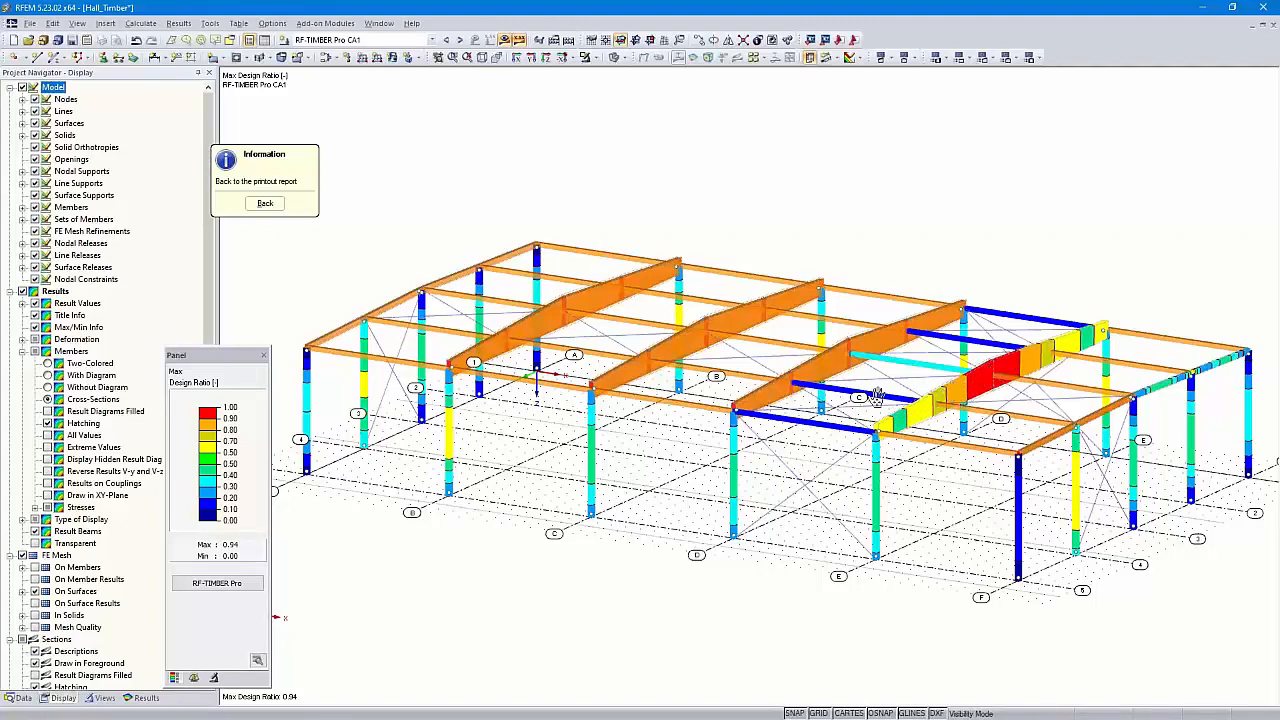
pyautogui.click(263, 204)
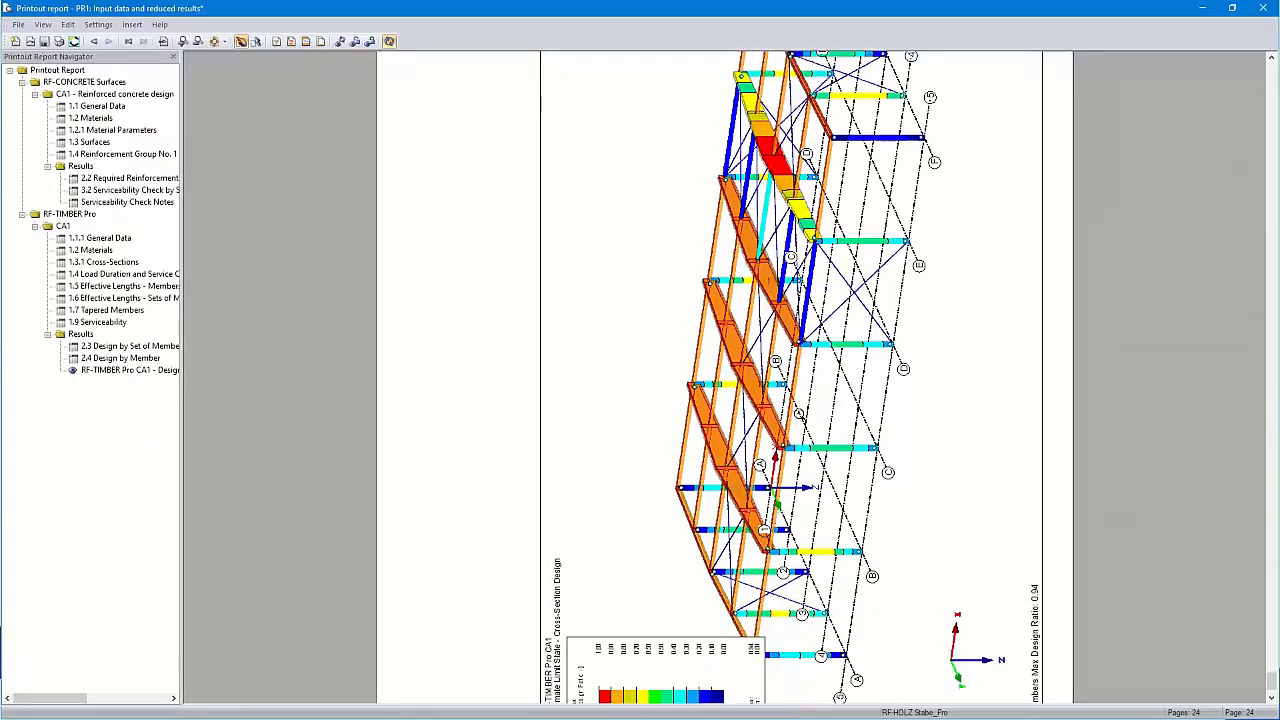
# Check the updated page 24 graphic, then close the printout report and save it
pyautogui.scroll(-3, 800, 412)
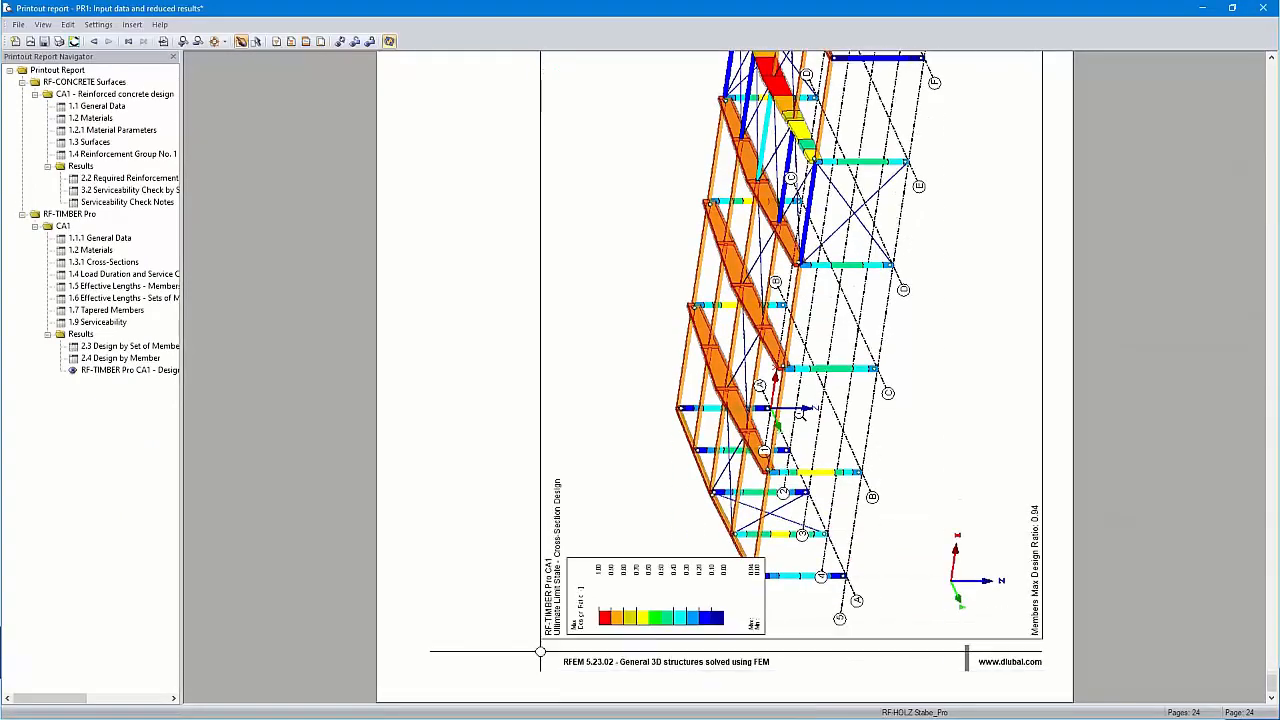
pyautogui.scroll(3, 800, 412)
pyautogui.scroll(-3, 800, 412)
pyautogui.scroll(1, 800, 412)
pyautogui.scroll(1, 792, 377)
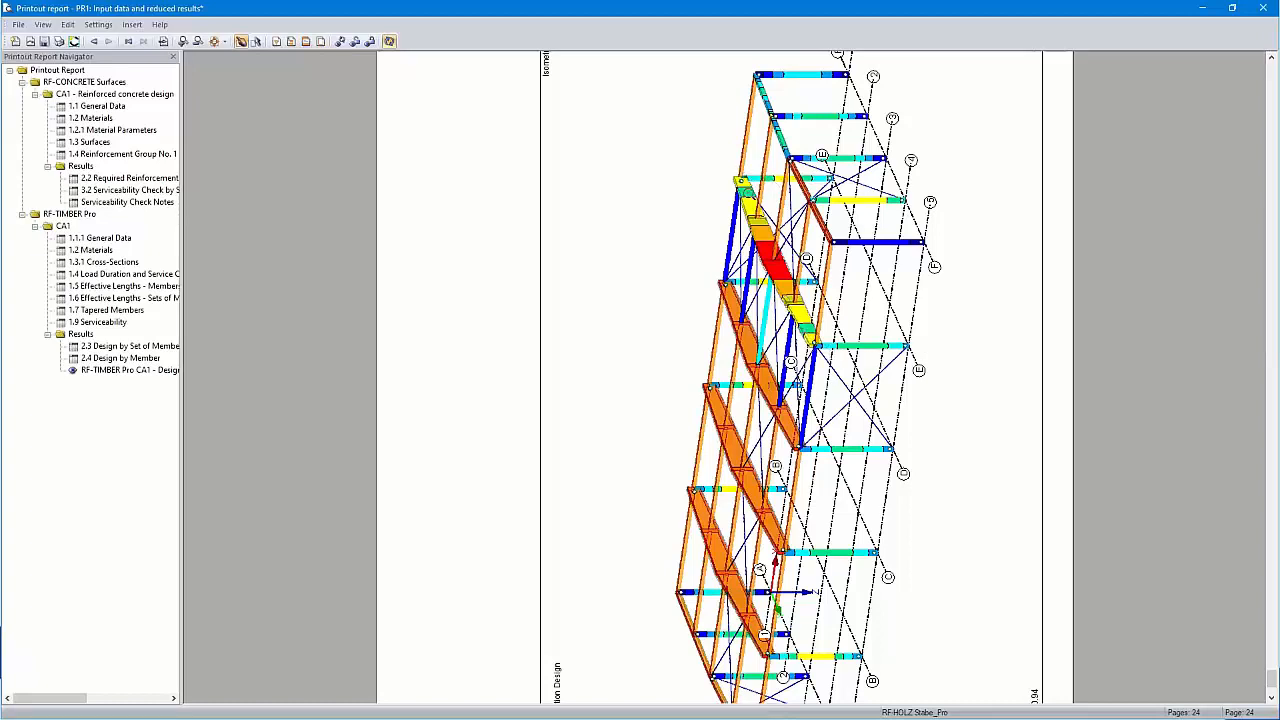
pyautogui.click(1263, 9)
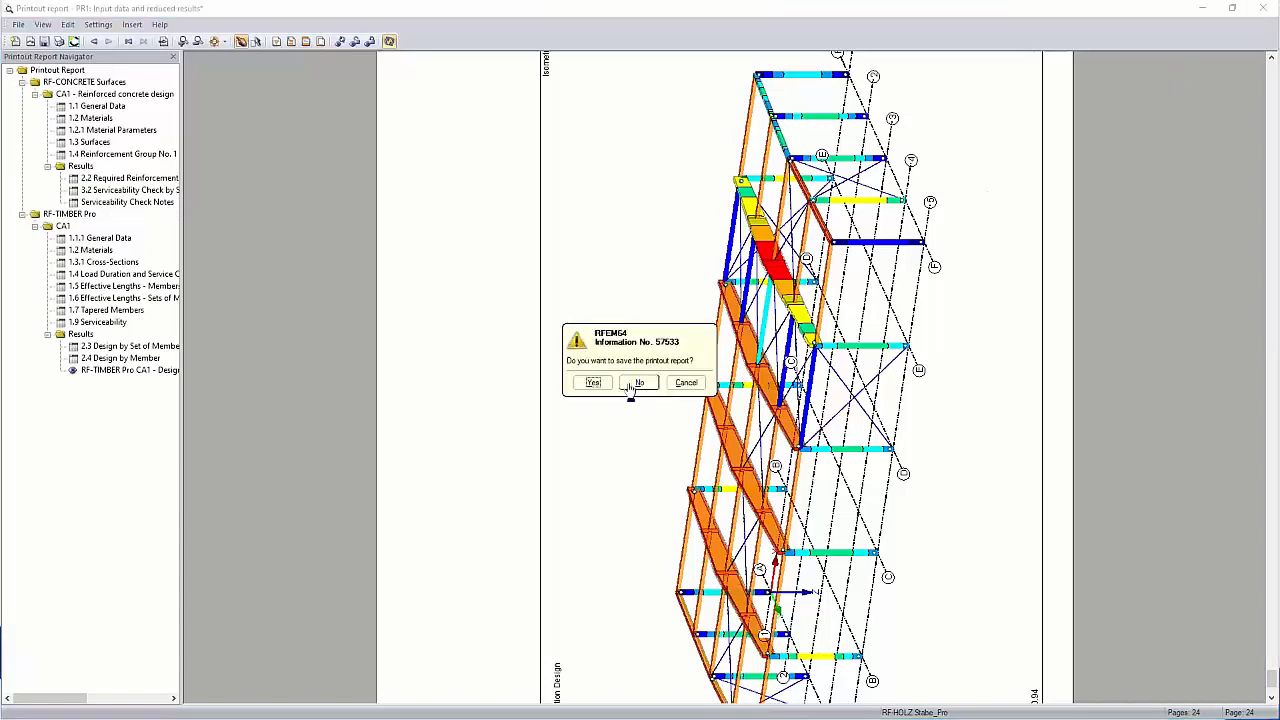
pyautogui.click(591, 382)
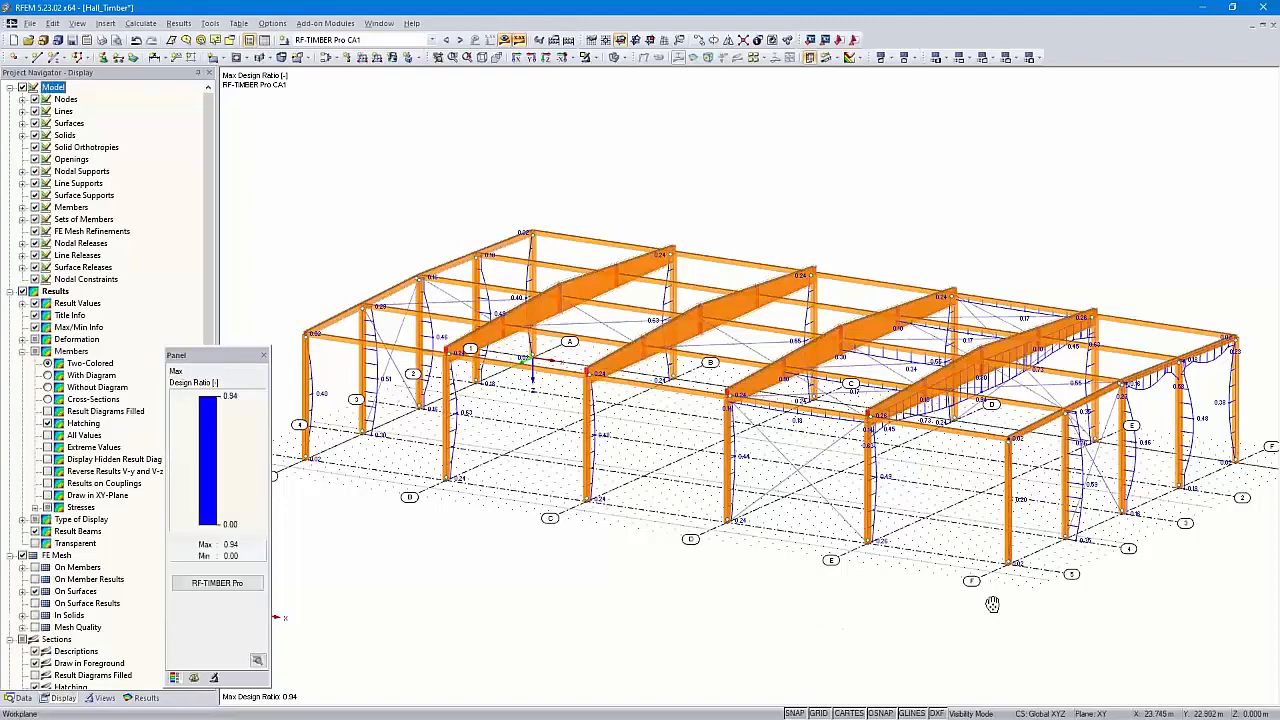
# Select the frame along axis E and make only it visible
pyautogui.keyDown('ctrl'); pyautogui.moveTo(990, 602); pyautogui.dragTo(969, 580, button='middle'); pyautogui.keyUp('ctrl')
pyautogui.moveTo(1080, 222); pyautogui.dragTo(1076, 206)
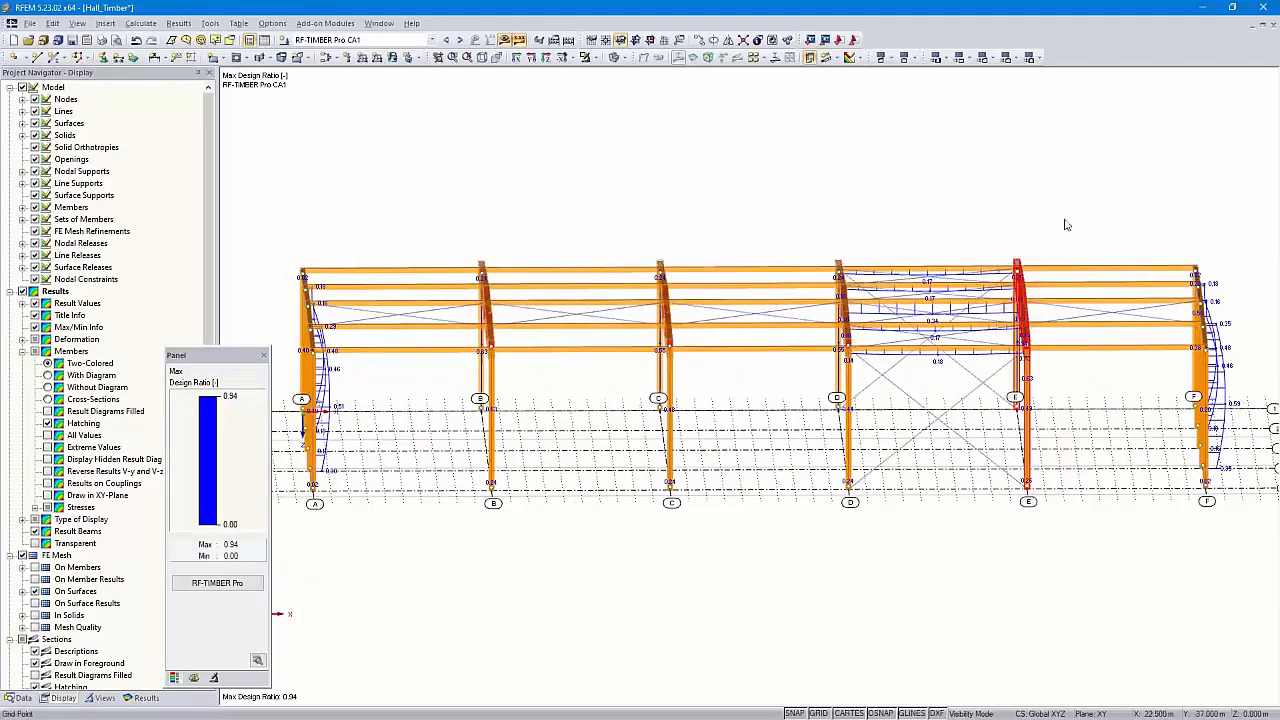
pyautogui.click(594, 58)
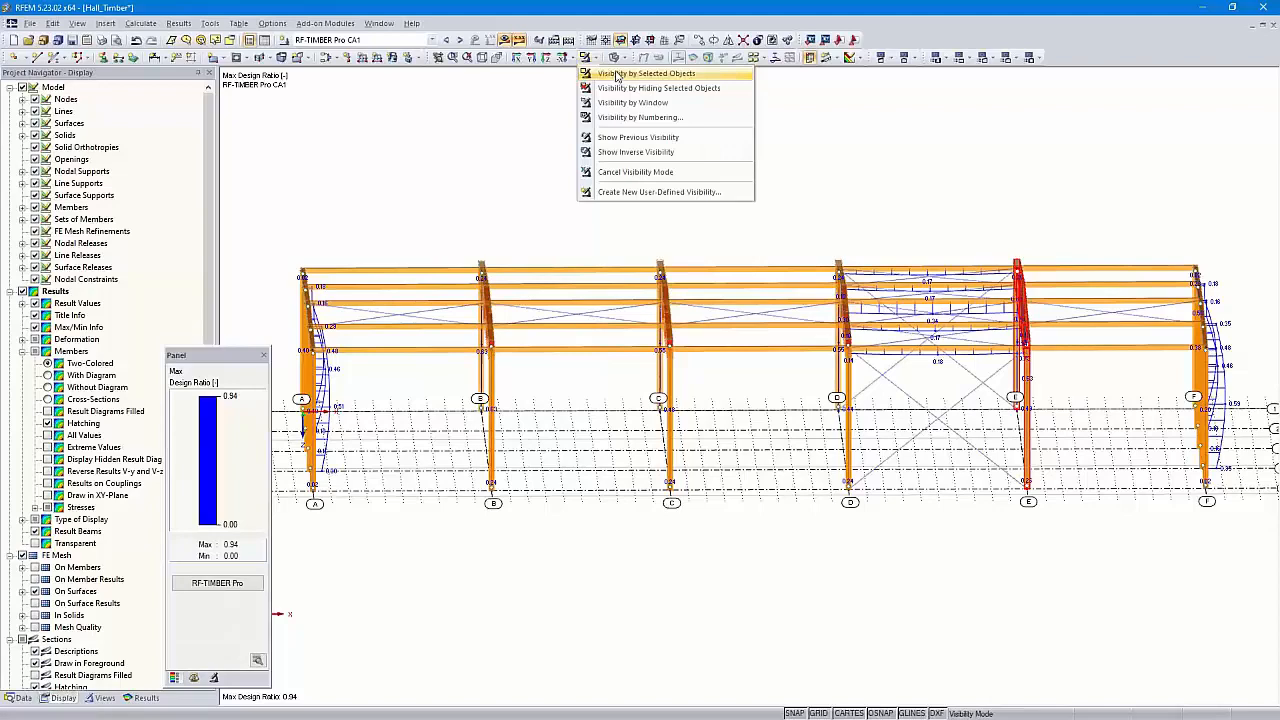
pyautogui.click(640, 74)
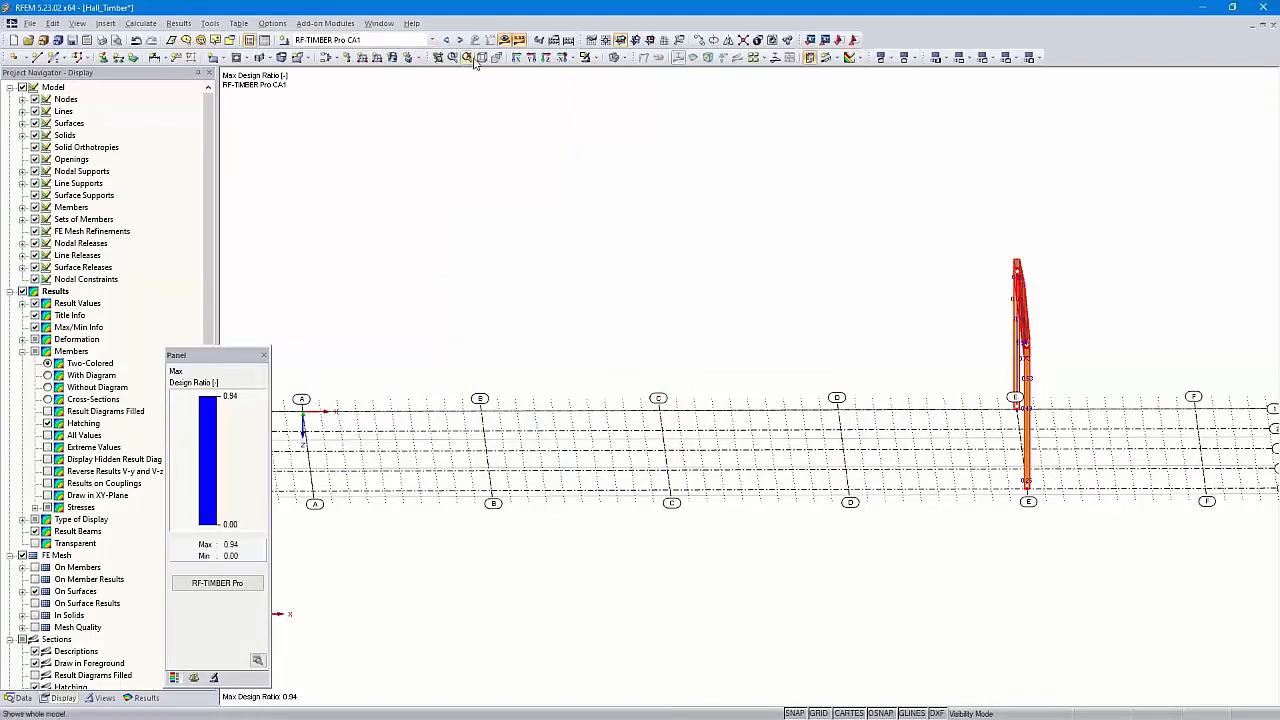
# Show the isolated frame in front view as a wireframe display model
pyautogui.click(516, 57)
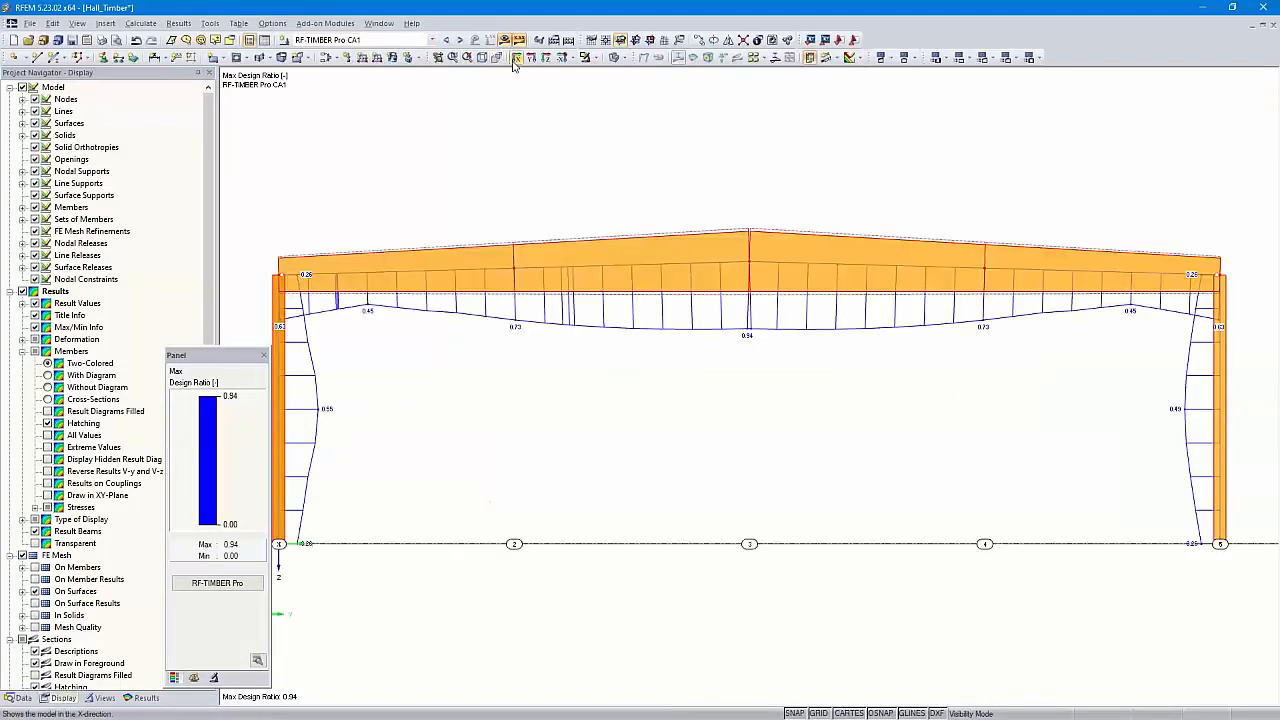
pyautogui.click(617, 57)
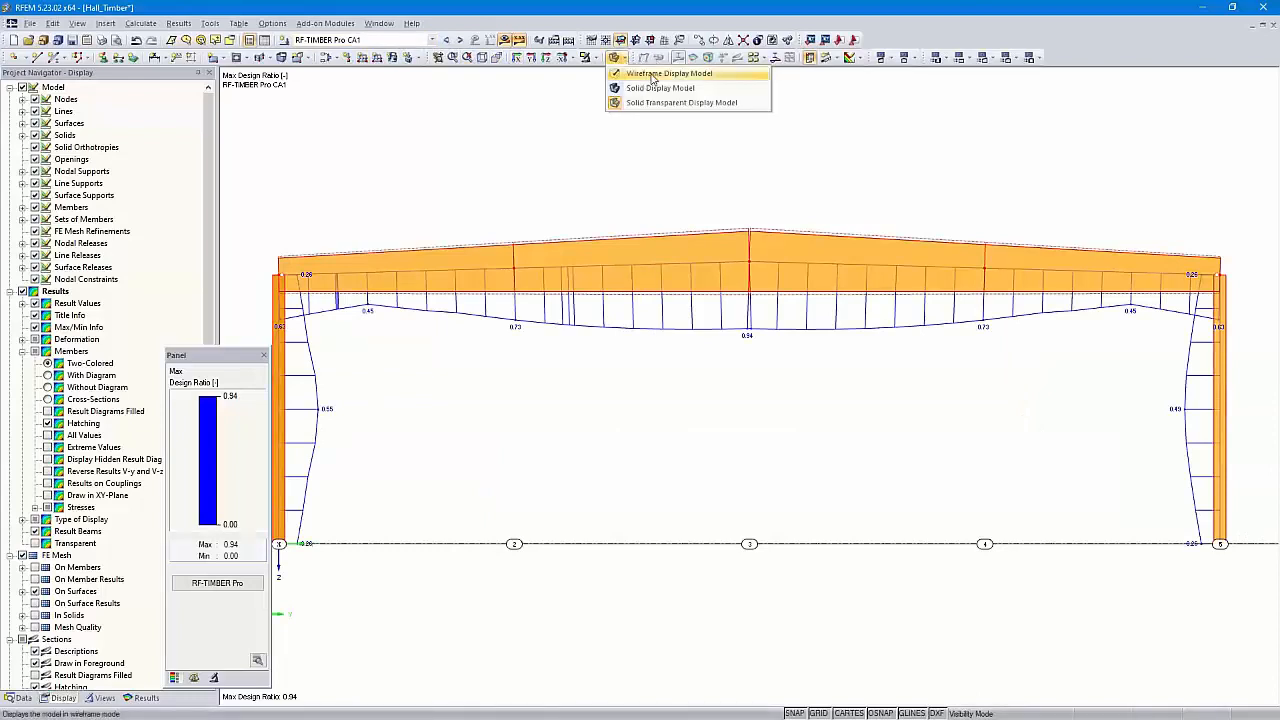
pyautogui.click(652, 75)
pyautogui.moveTo(649, 171); pyautogui.dragTo(673, 178, button='middle')
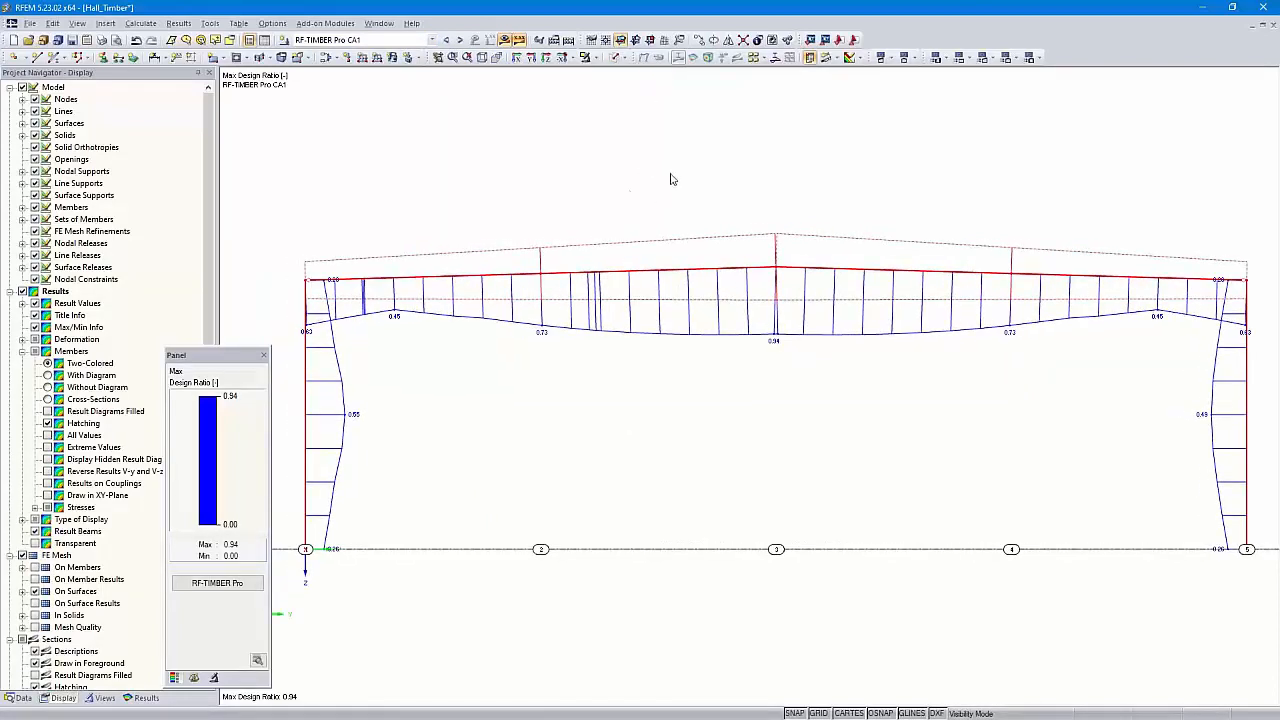
# Save the isolated frame as a user-defined view named 'Axis E'
pyautogui.click(100, 698)
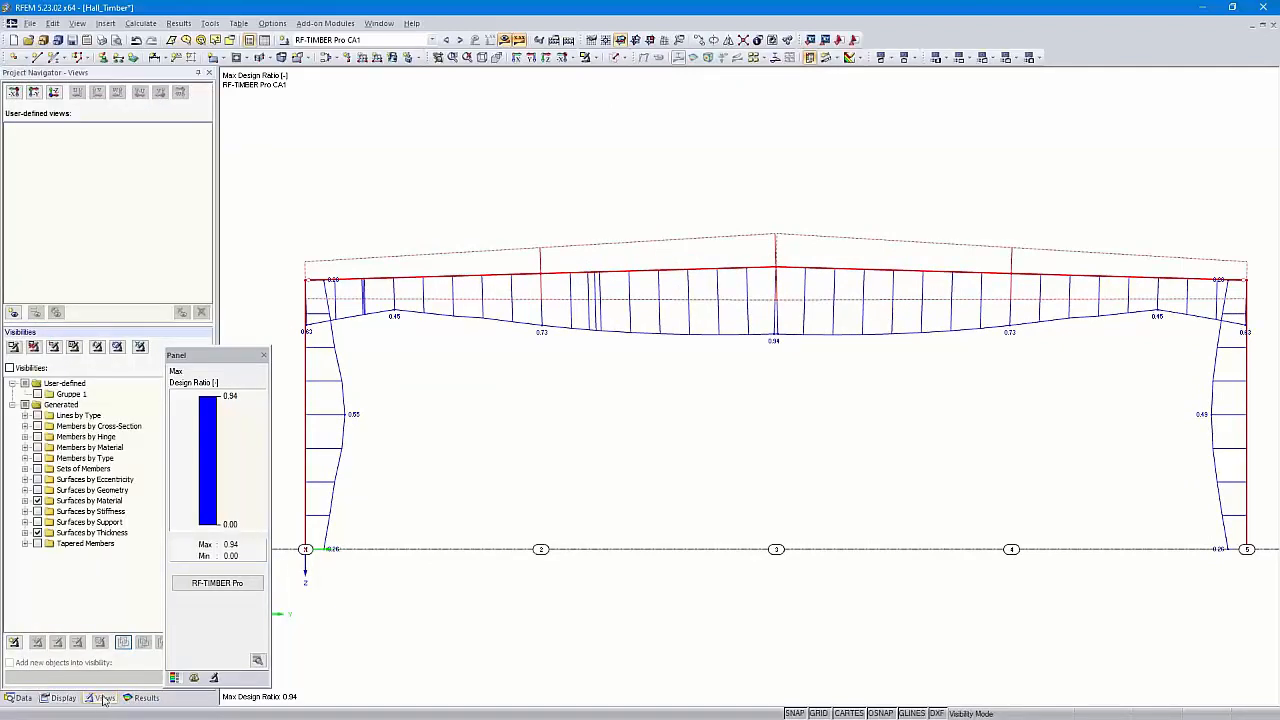
pyautogui.click(13, 314)
pyautogui.write('Au')
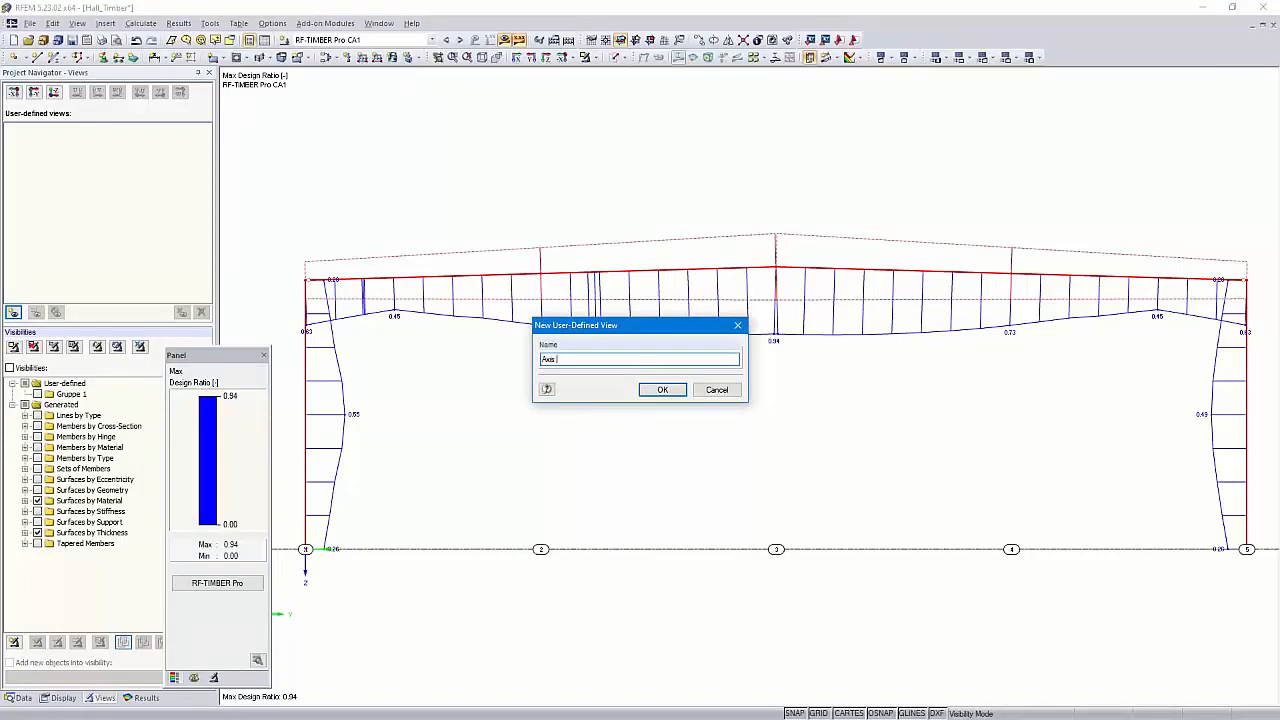
pyautogui.click(660, 389)
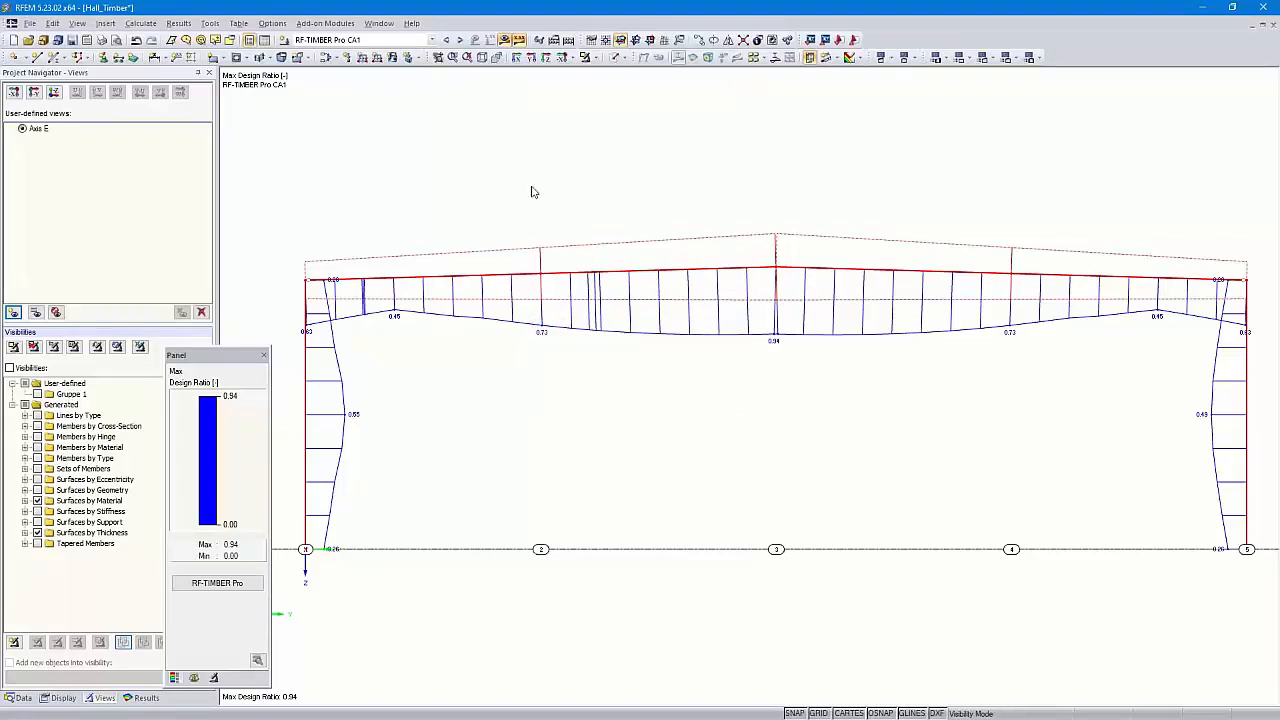
# Reset visibility and isometric view, recall the Axis E view, and start a graphic printout
pyautogui.click(596, 58)
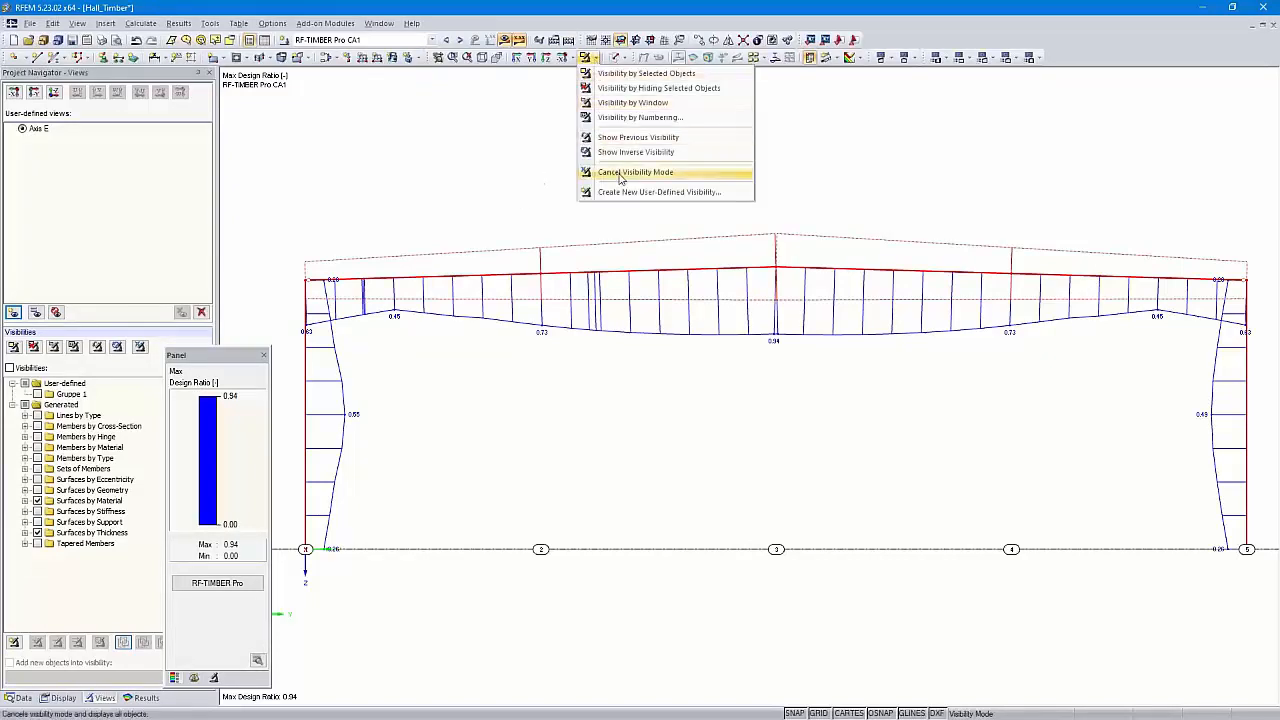
pyautogui.click(619, 178)
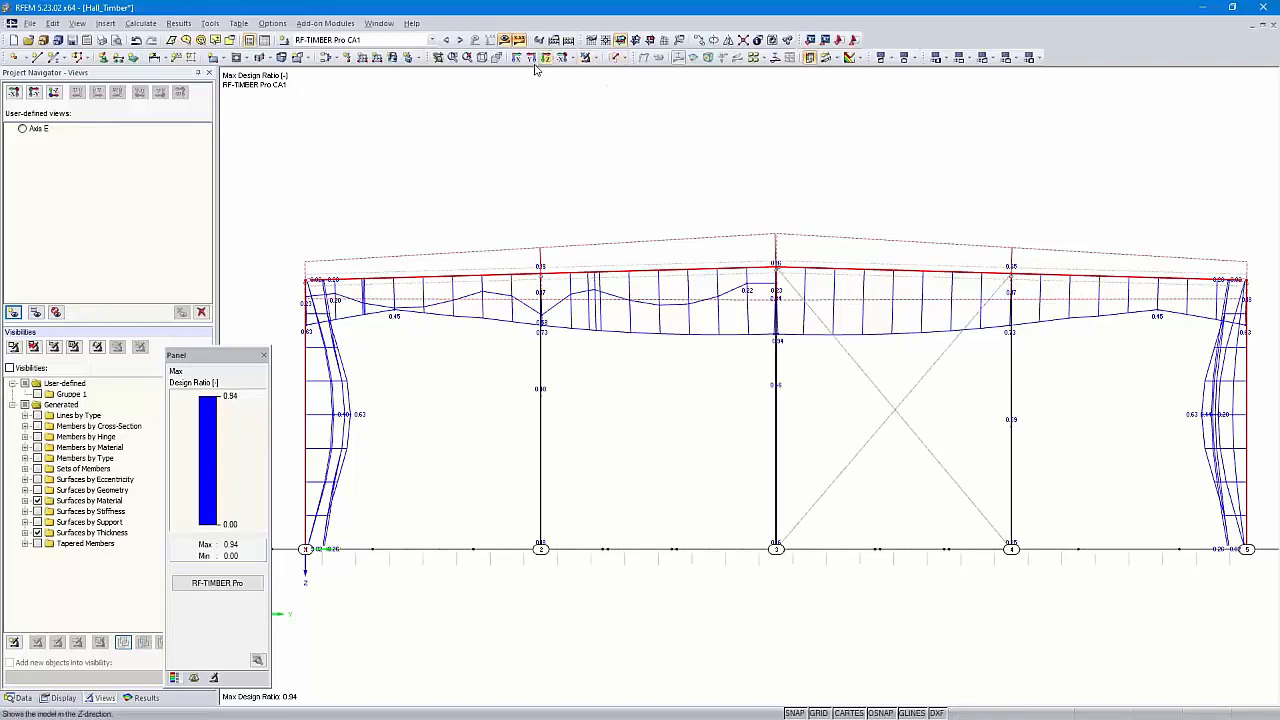
pyautogui.click(483, 58)
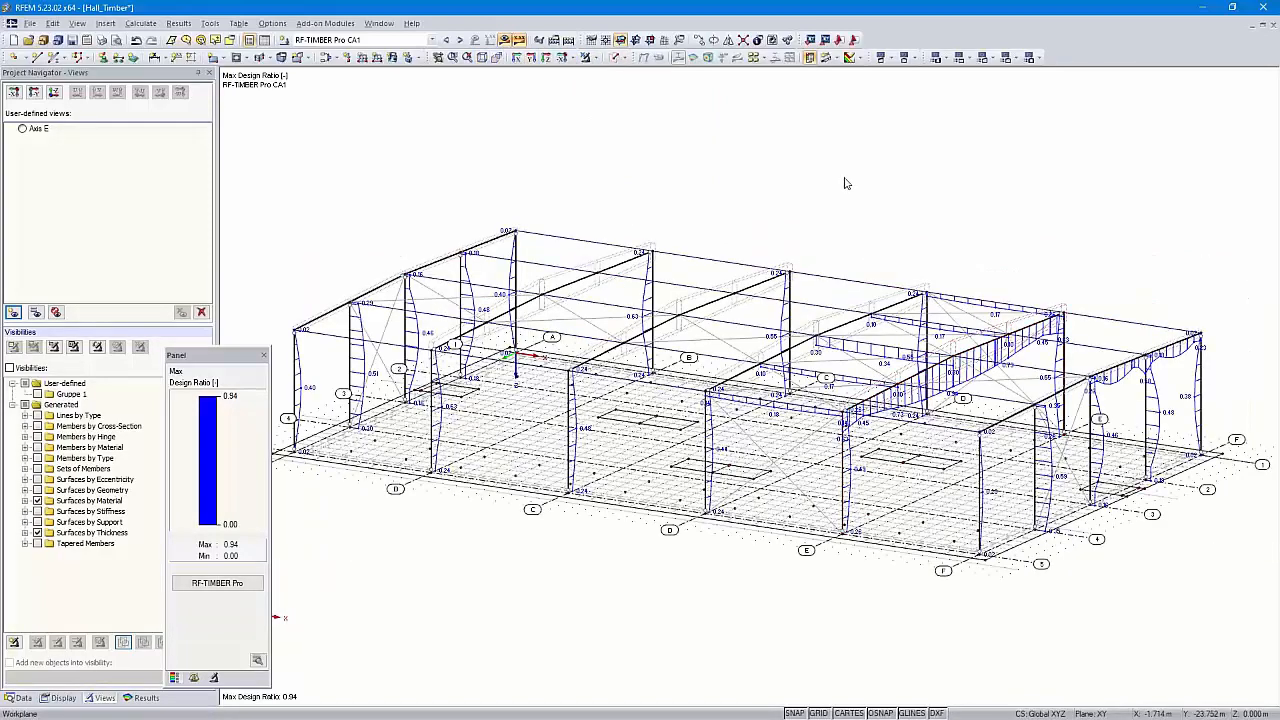
pyautogui.click(25, 130)
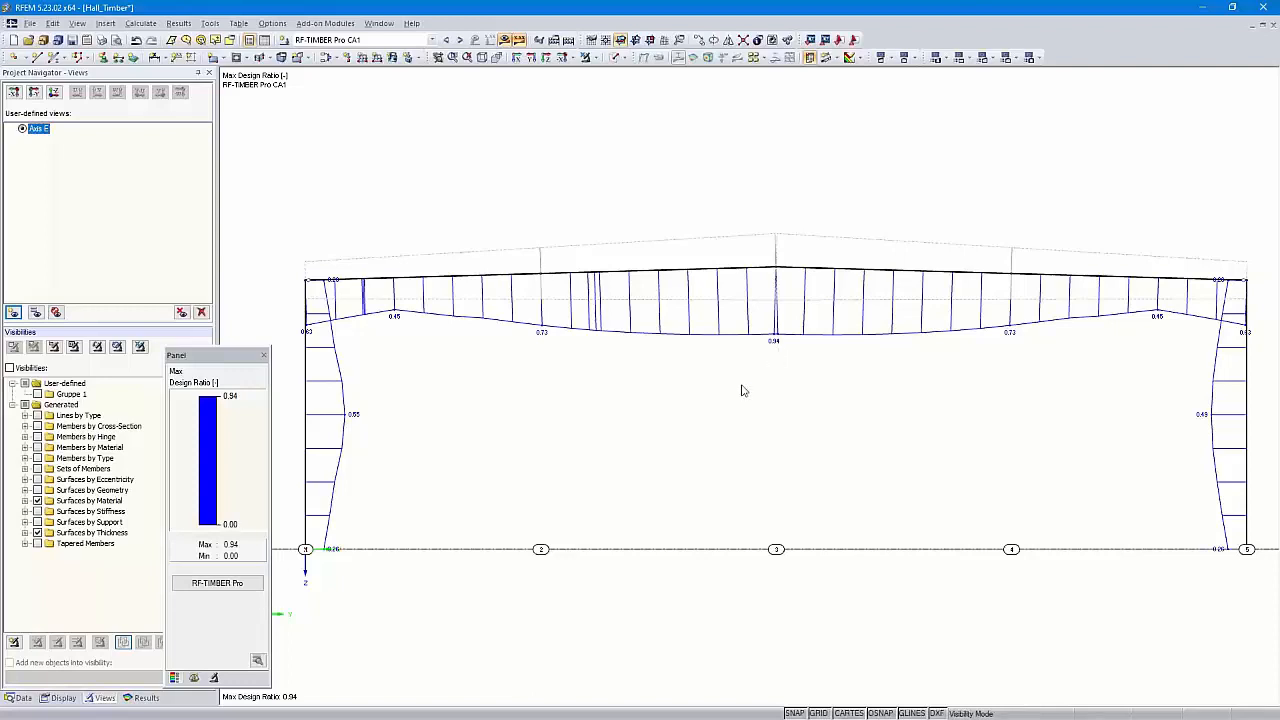
pyautogui.click(102, 40)
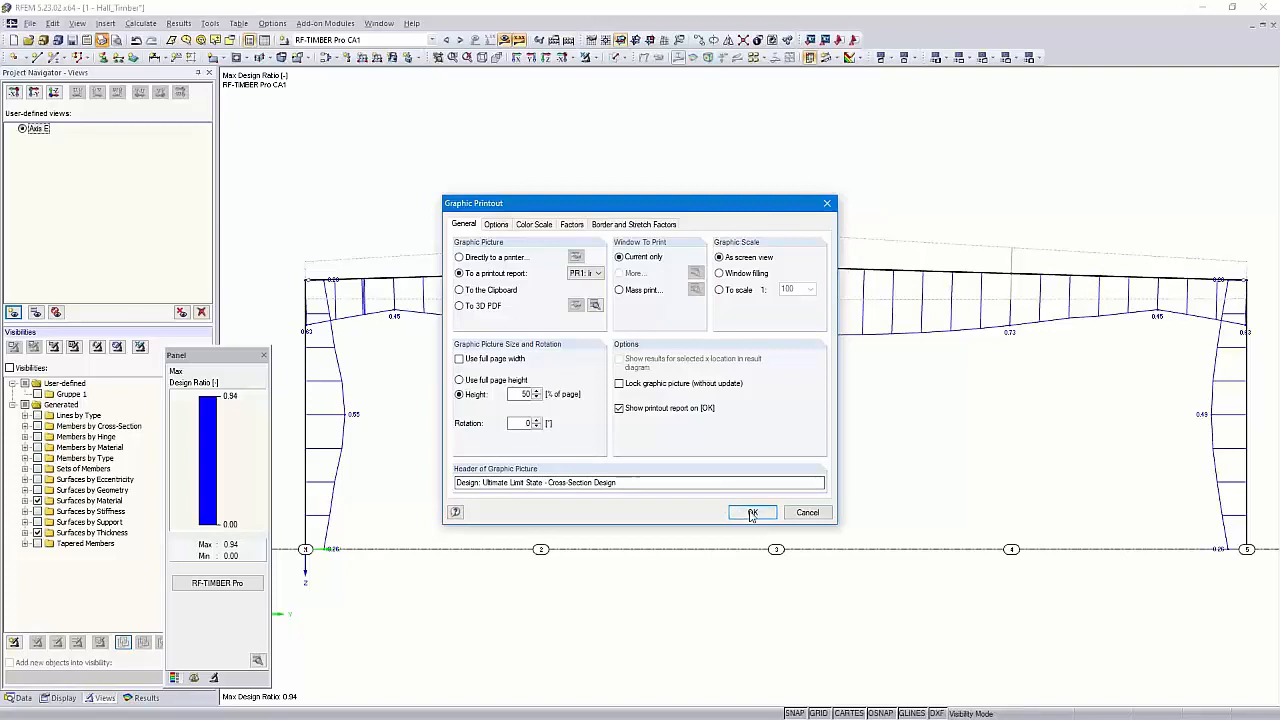
# Send the axis E frame graphic to printout report PR1 as page 25 and zoom in on it
pyautogui.click(752, 513)
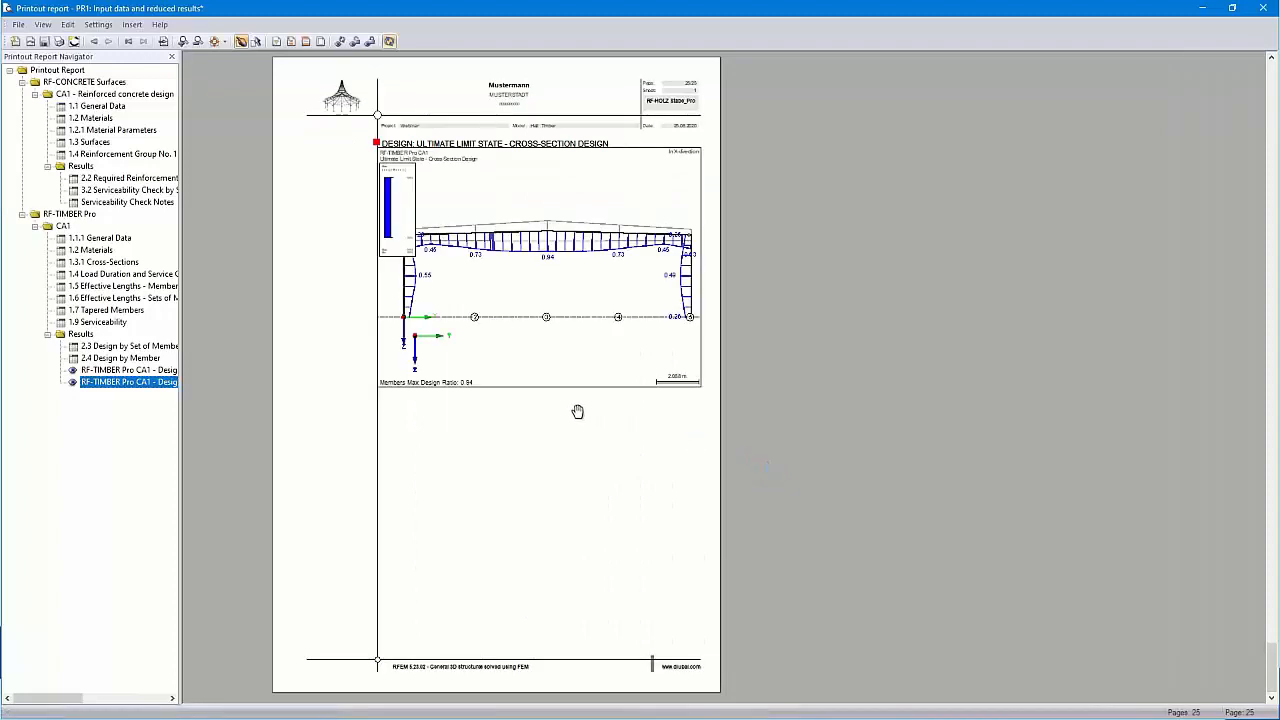
pyautogui.scroll(2, 538, 337)
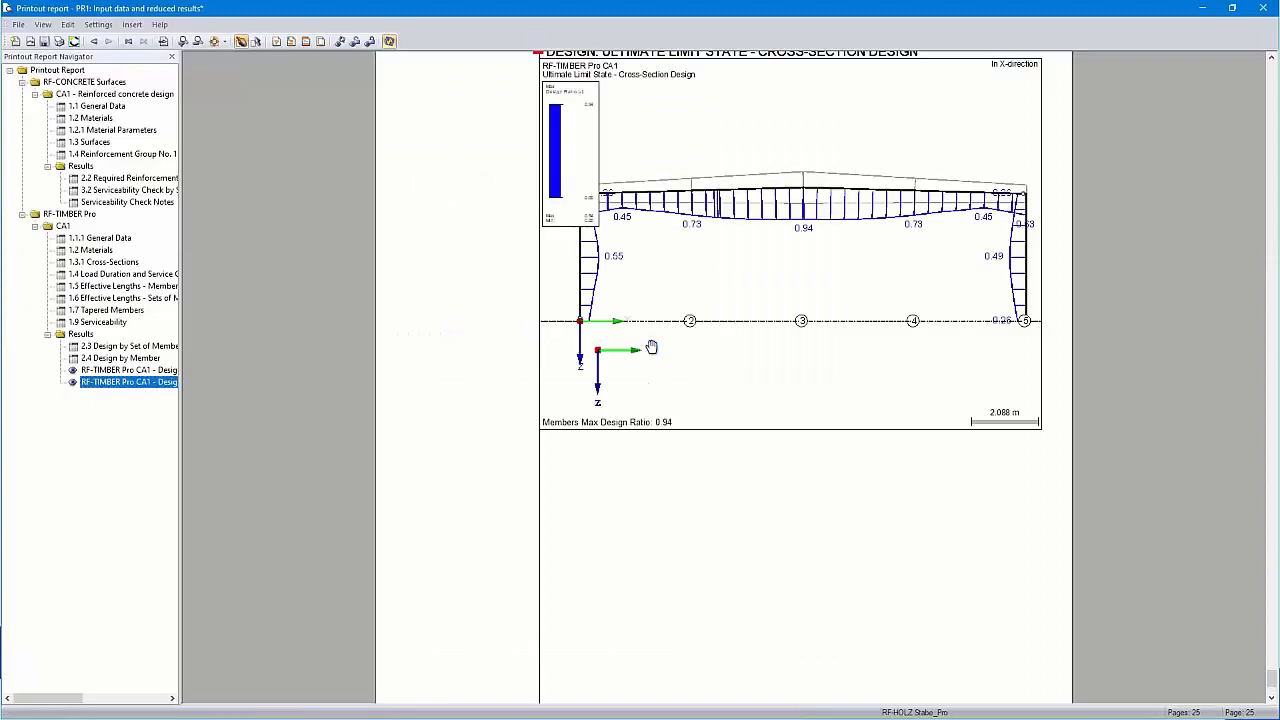
pyautogui.scroll(3, 651, 347)
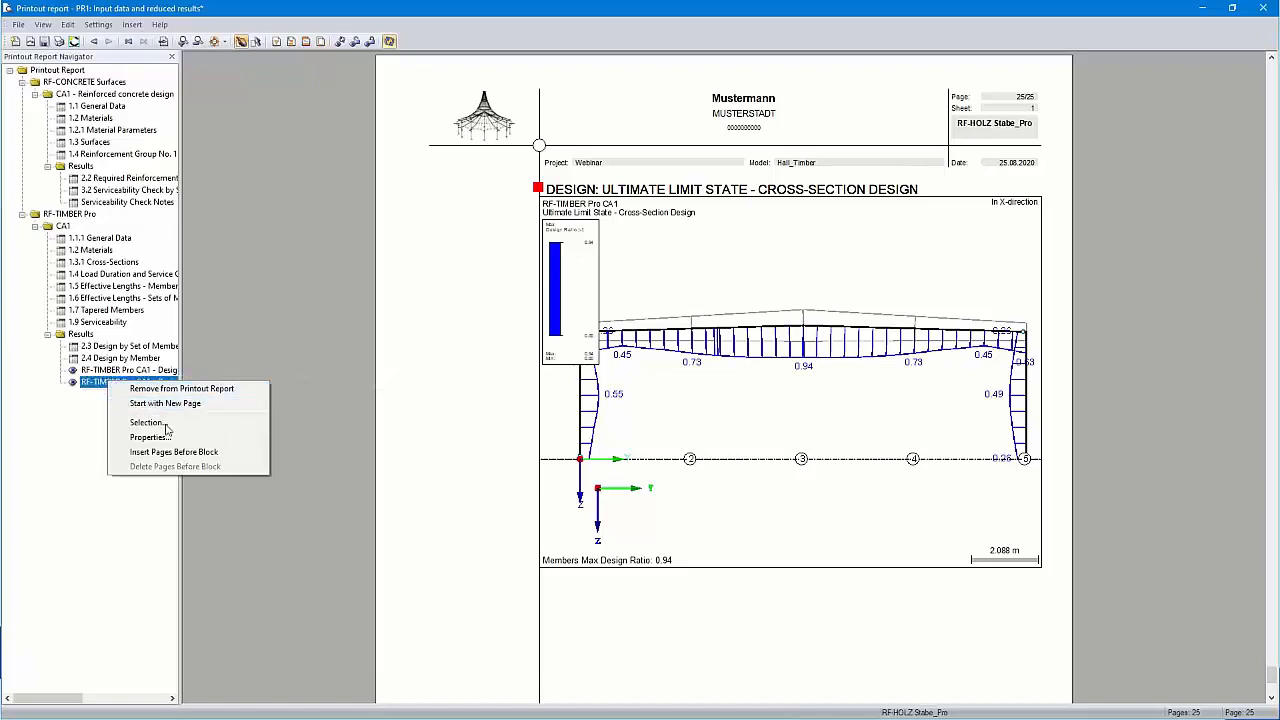
# Resize the colour scale in the new frame picture's properties, then close the report
pyautogui.click(159, 441)
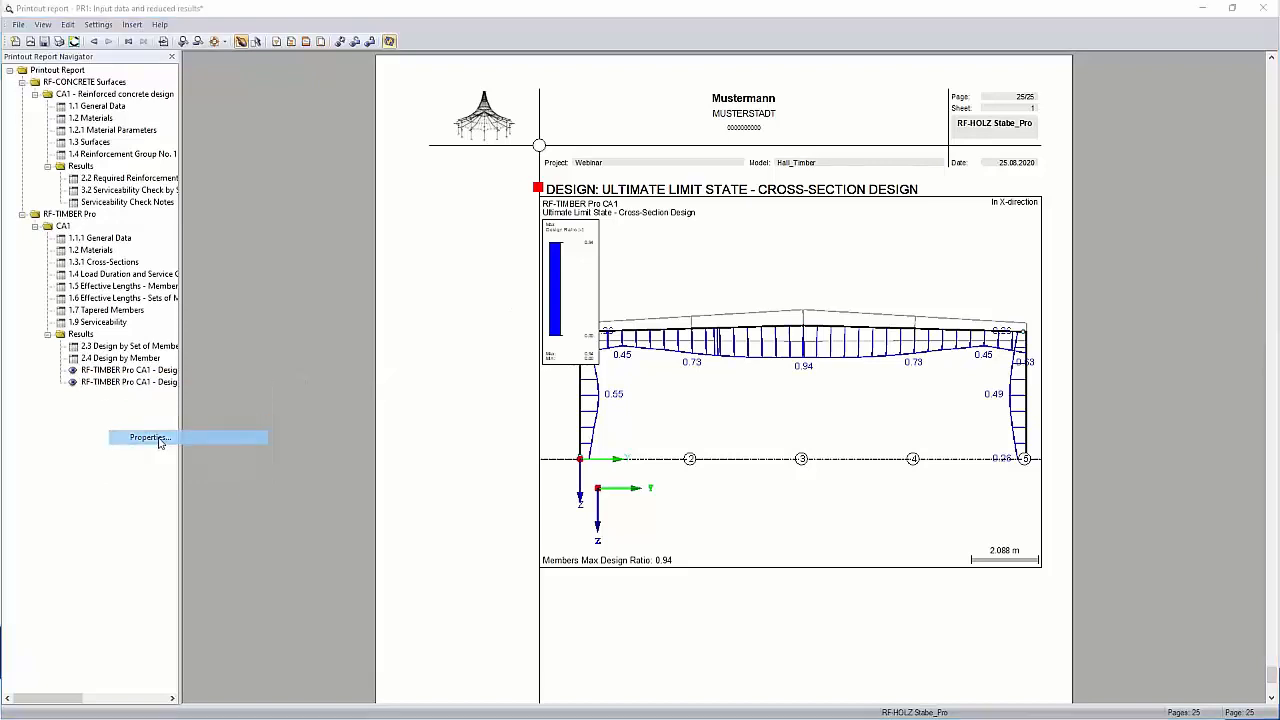
pyautogui.click(546, 226)
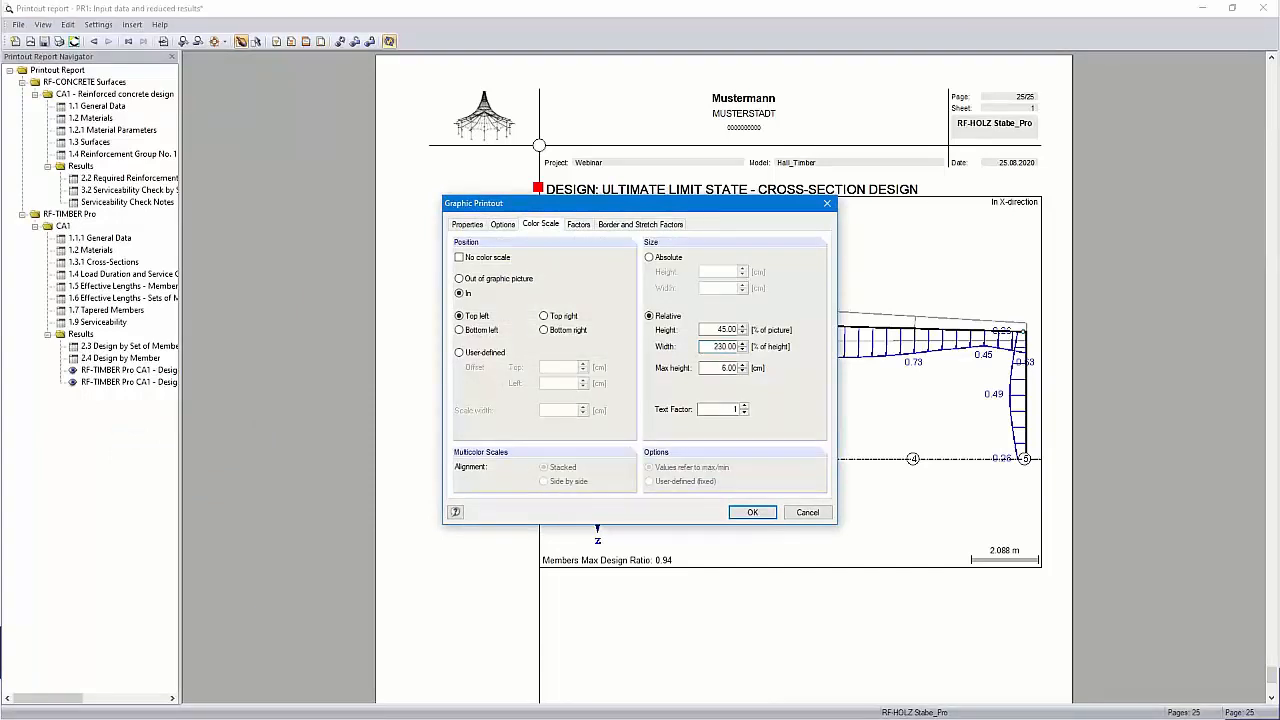
pyautogui.click(752, 512)
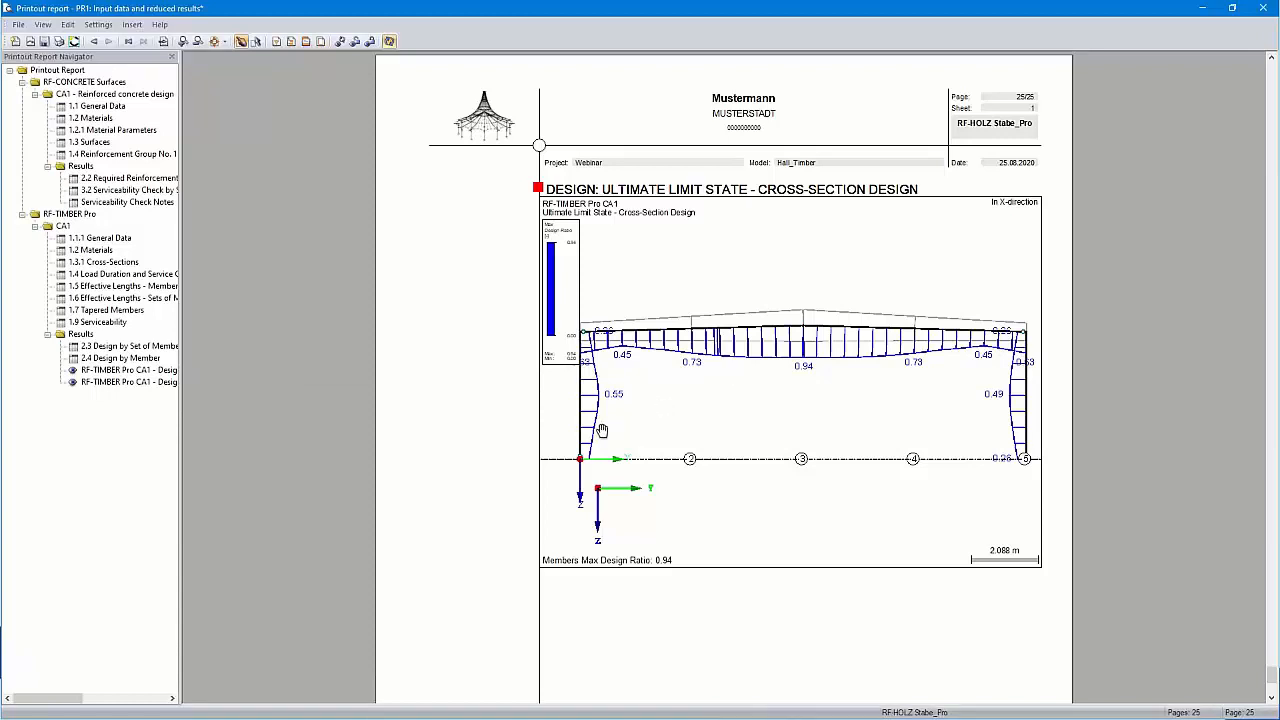
pyautogui.click(1265, 8)
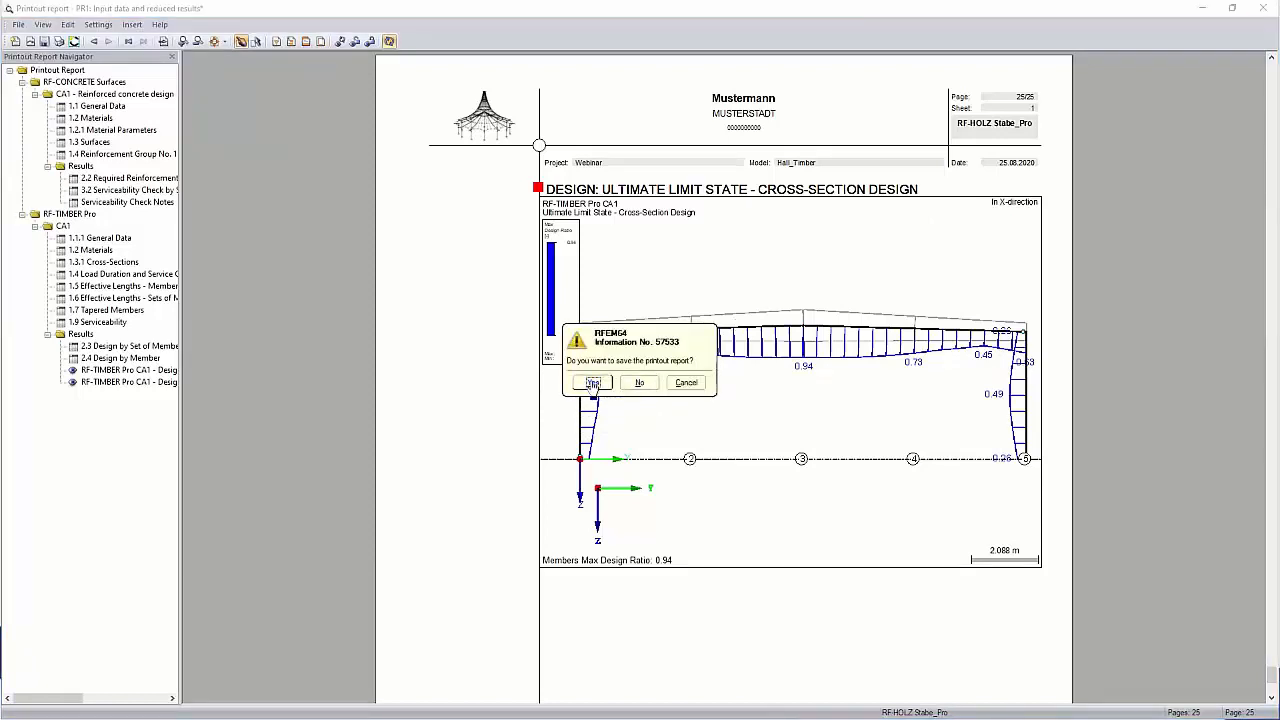
# Confirm saving the 25-page printout report as it closes
pyautogui.click(588, 382)
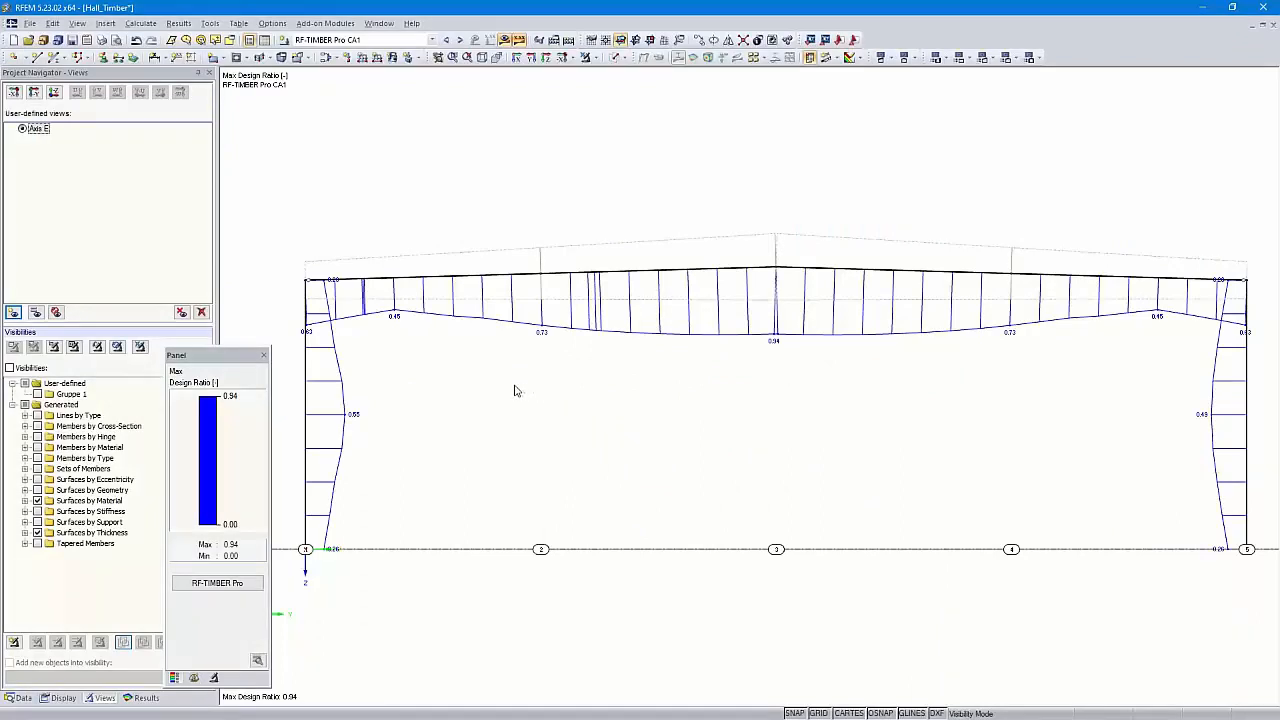
# Cancel the axis E visibility filter and view the whole hall in isometric 3D
pyautogui.click(585, 57)
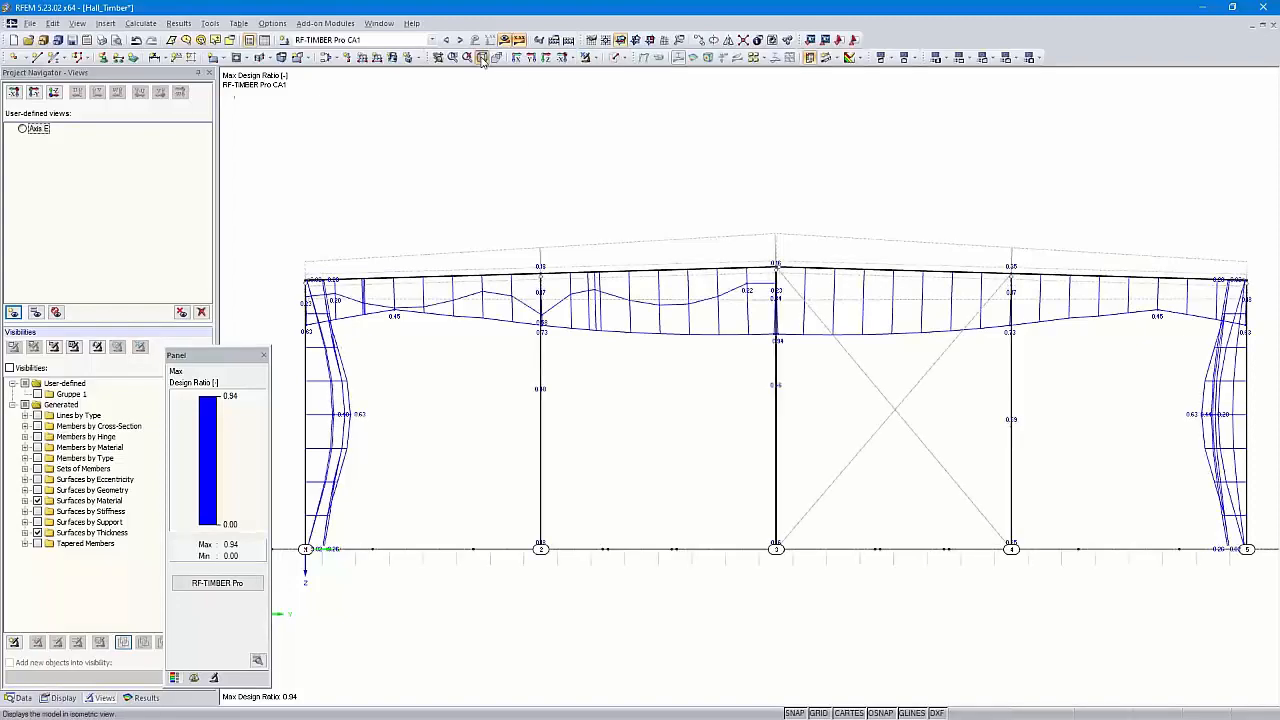
pyautogui.click(481, 57)
pyautogui.keyDown('ctrl'); pyautogui.moveTo(674, 595); pyautogui.dragTo(805, 519, button='middle'); pyautogui.keyUp('ctrl')
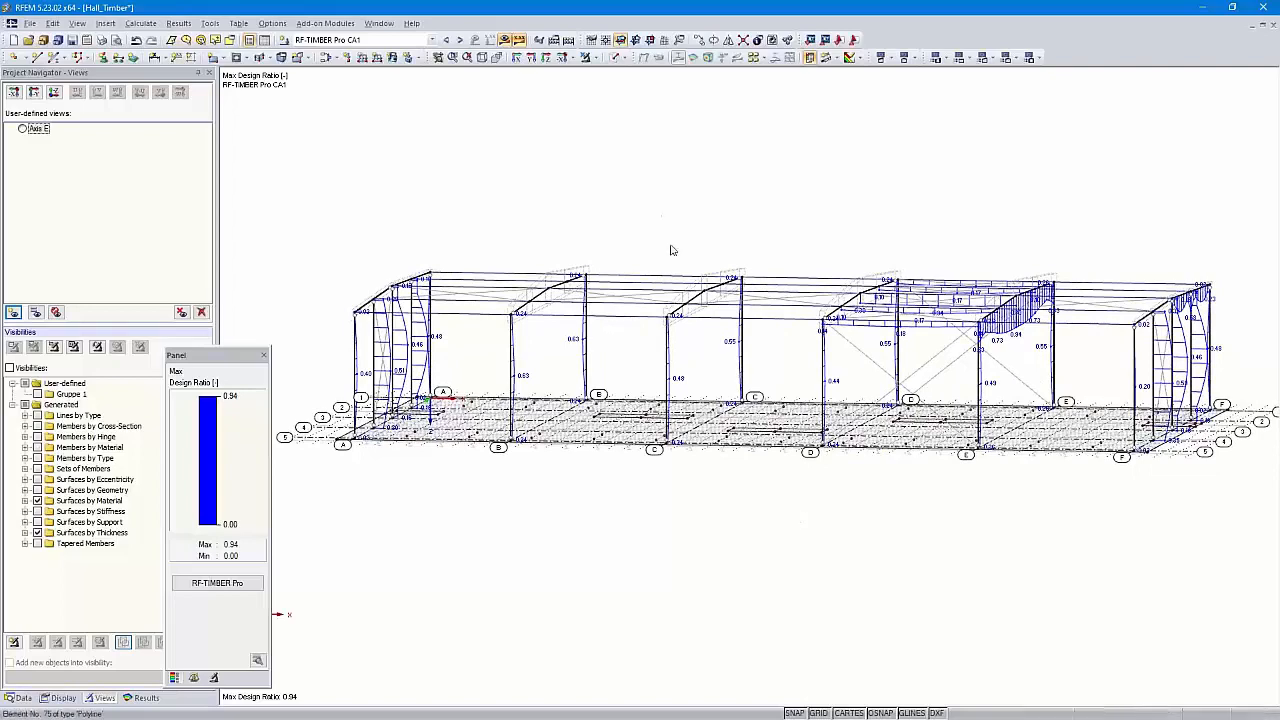
pyautogui.keyDown('ctrl'); pyautogui.moveTo(342, 527); pyautogui.dragTo(432, 510, button='middle'); pyautogui.keyUp('ctrl')
pyautogui.moveTo(316, 491); pyautogui.dragTo(1001, 408)
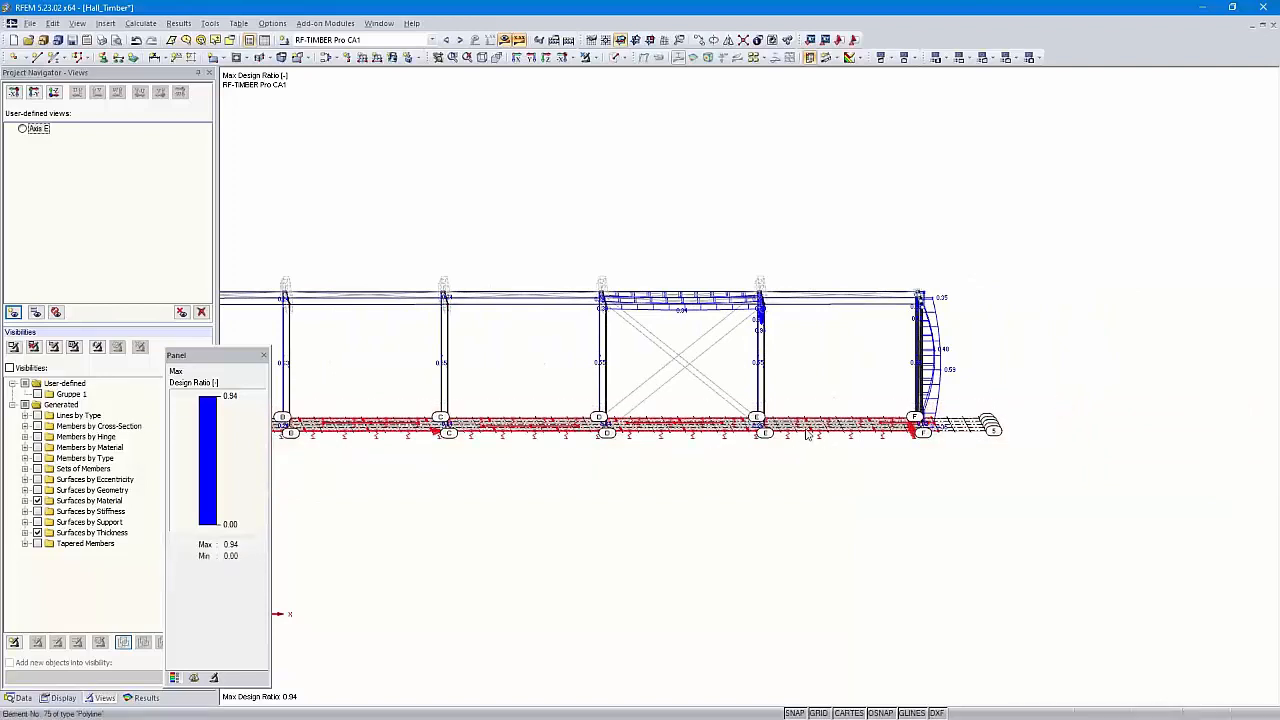
pyautogui.rightClick(813, 429)
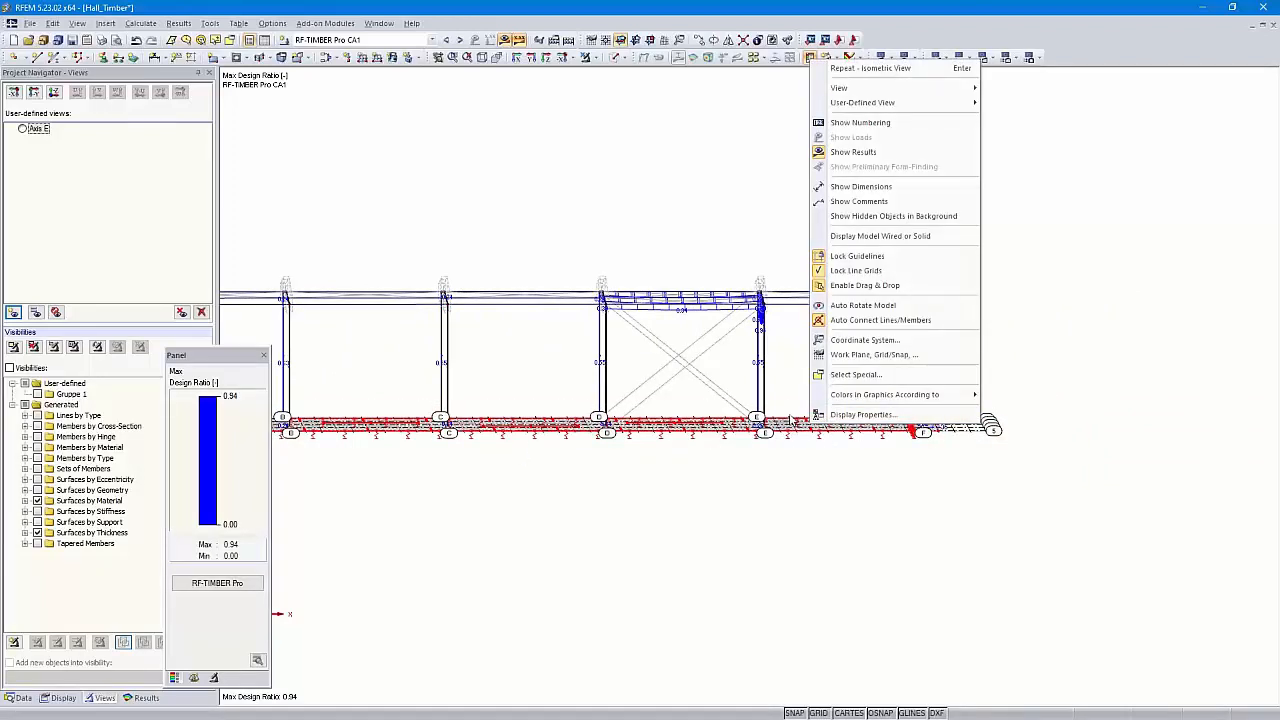
pyautogui.click(750, 466)
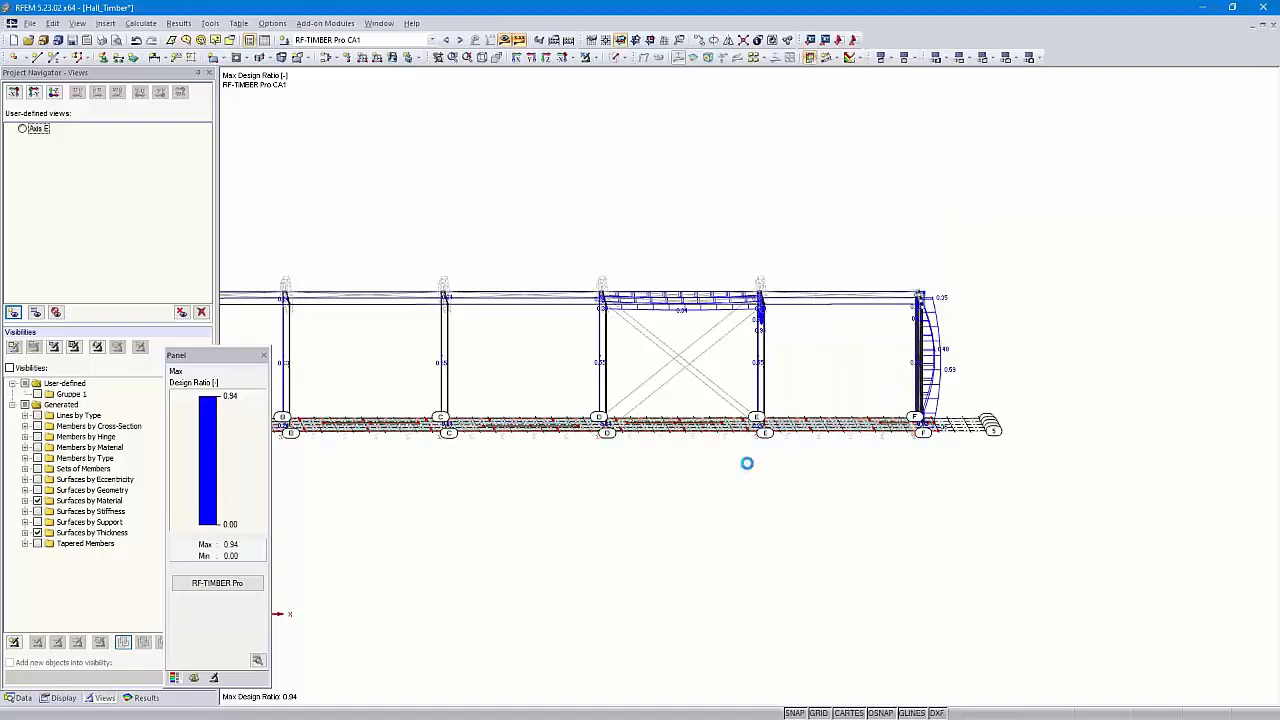
# Toggle the navigator's Visibilities checkbox so the full hall, floor slab included, reappears
pyautogui.click(589, 58)
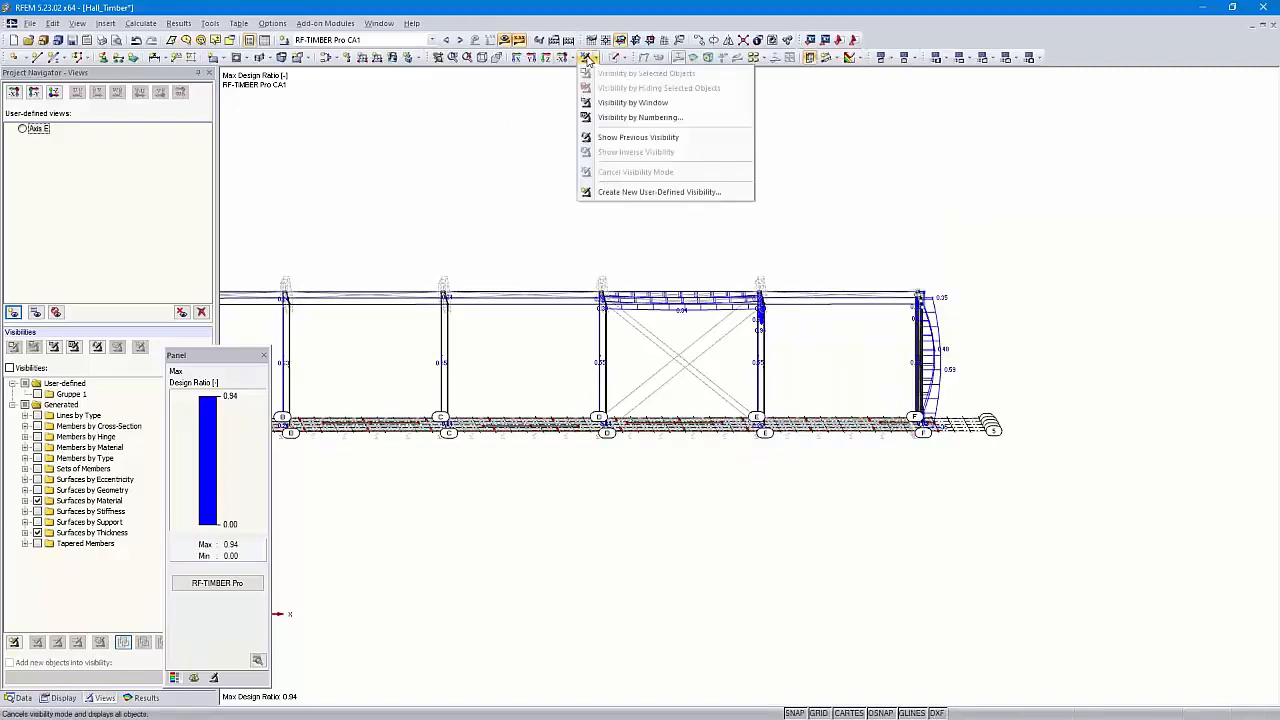
pyautogui.click(558, 173)
pyautogui.moveTo(543, 200); pyautogui.dragTo(718, 205, button='middle')
pyautogui.scroll(-3, 718, 205)
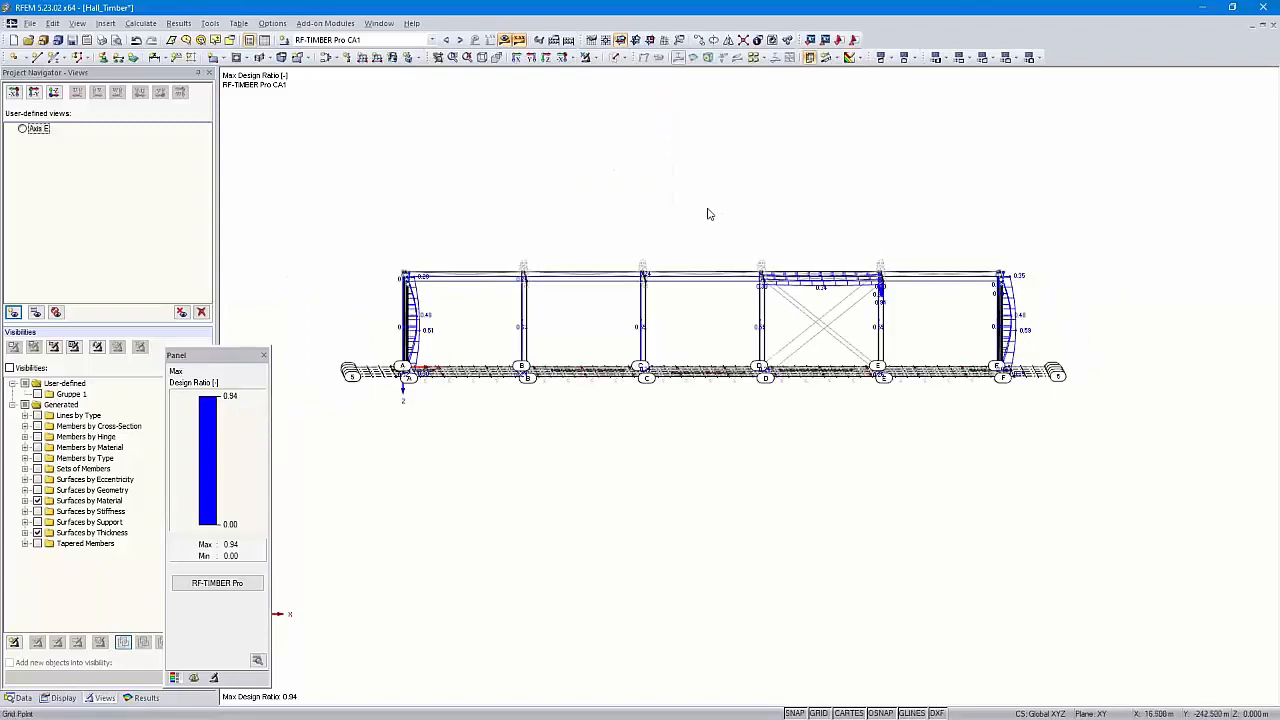
pyautogui.click(9, 368)
pyautogui.click(9, 368)
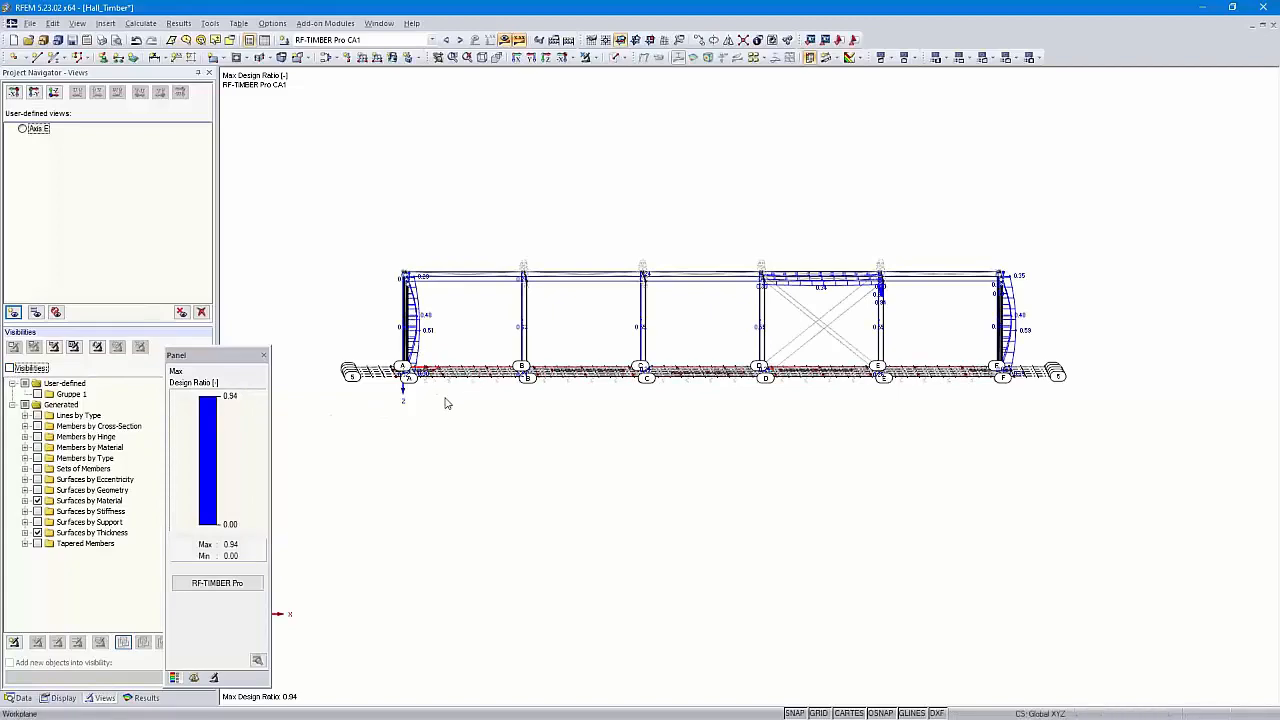
pyautogui.keyDown('ctrl'); pyautogui.moveTo(517, 429); pyautogui.dragTo(494, 511, button='middle'); pyautogui.keyUp('ctrl')
pyautogui.keyDown('ctrl'); pyautogui.moveTo(342, 480); pyautogui.dragTo(409, 449, button='middle'); pyautogui.keyUp('ctrl')
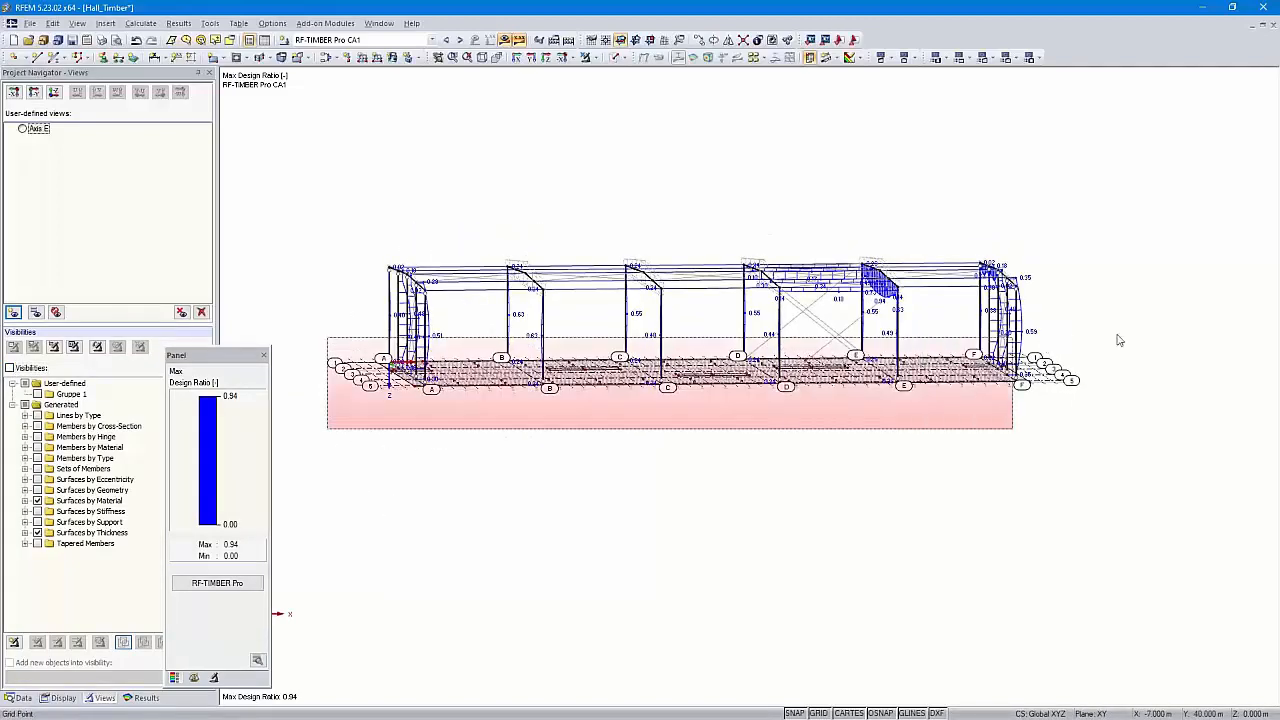
pyautogui.click(594, 59)
# Show only the floor slab in top view with RF-CONCRETE Surfaces CA1 required reinforcement results
pyautogui.click(650, 74)
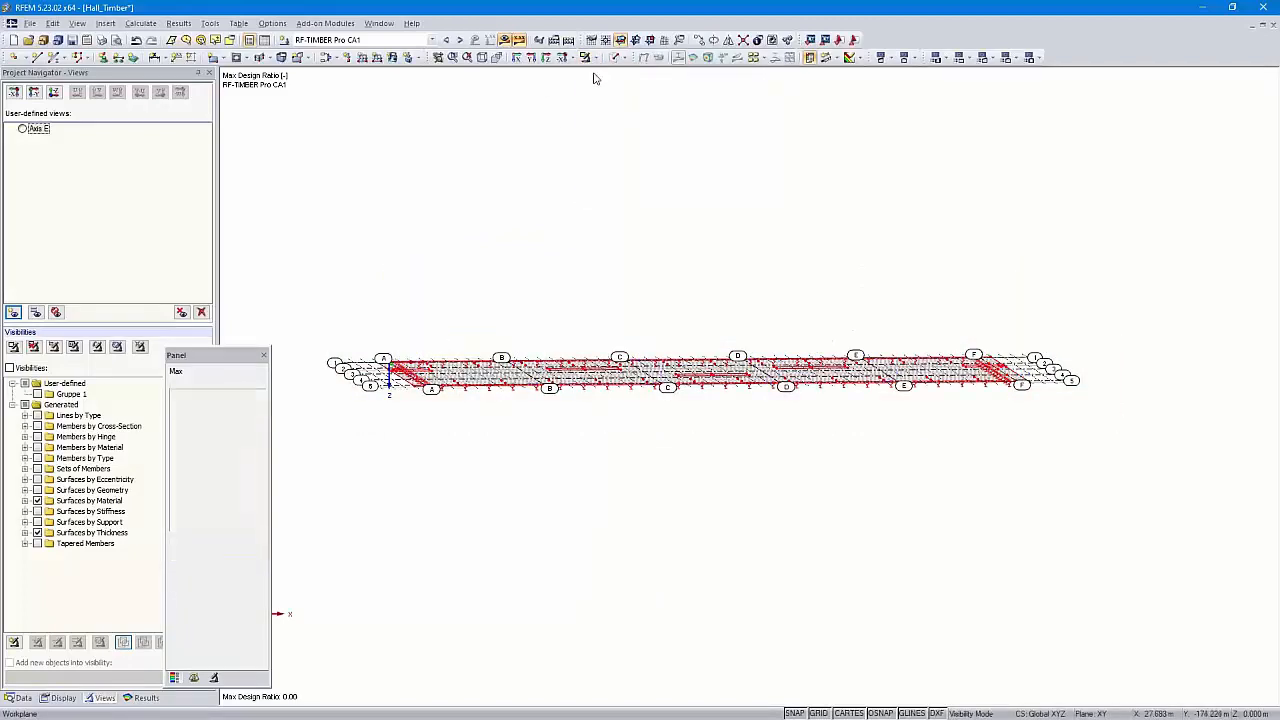
pyautogui.click(546, 57)
pyautogui.scroll(-2, 616, 300)
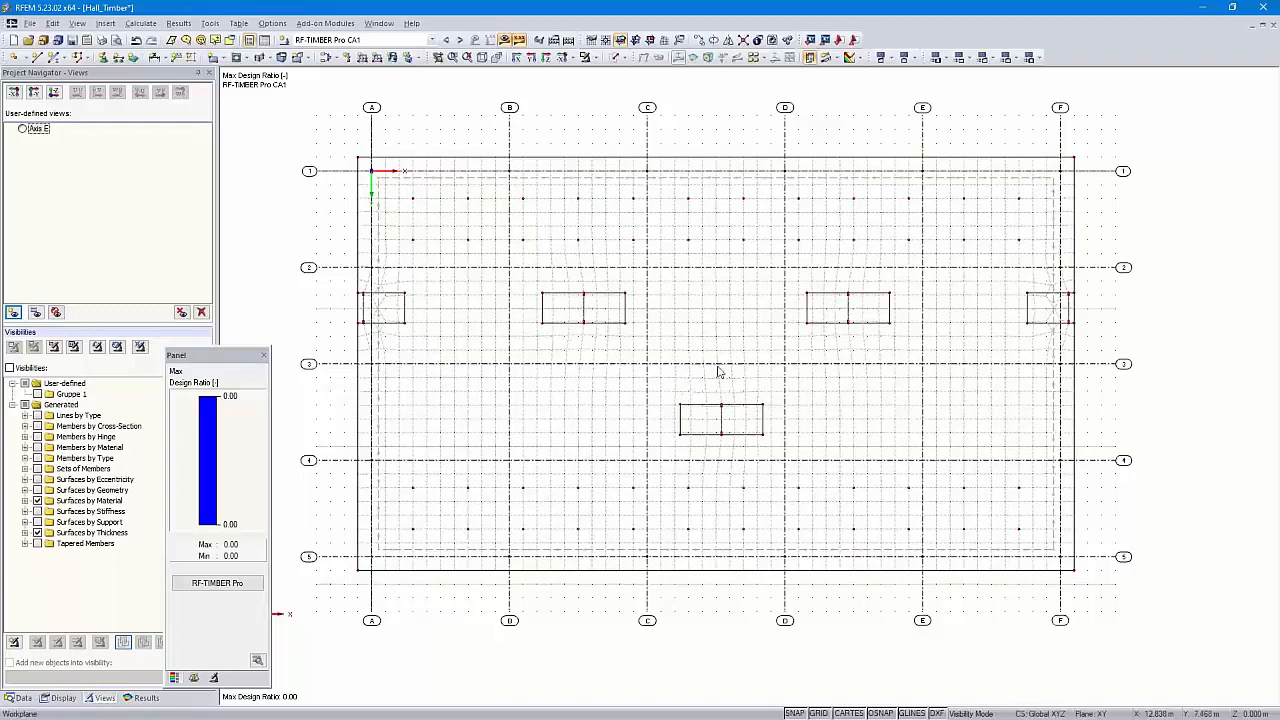
pyautogui.scroll(-3, 692, 367)
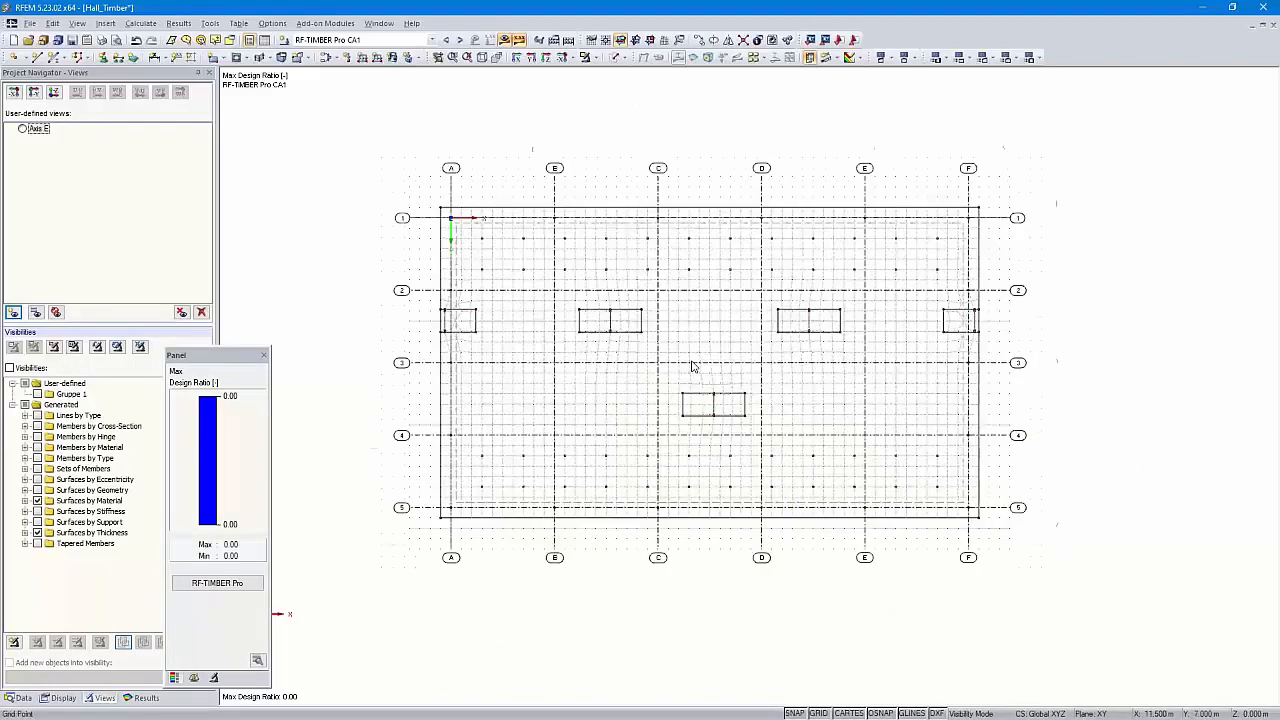
pyautogui.scroll(2, 692, 367)
pyautogui.scroll(1, 692, 367)
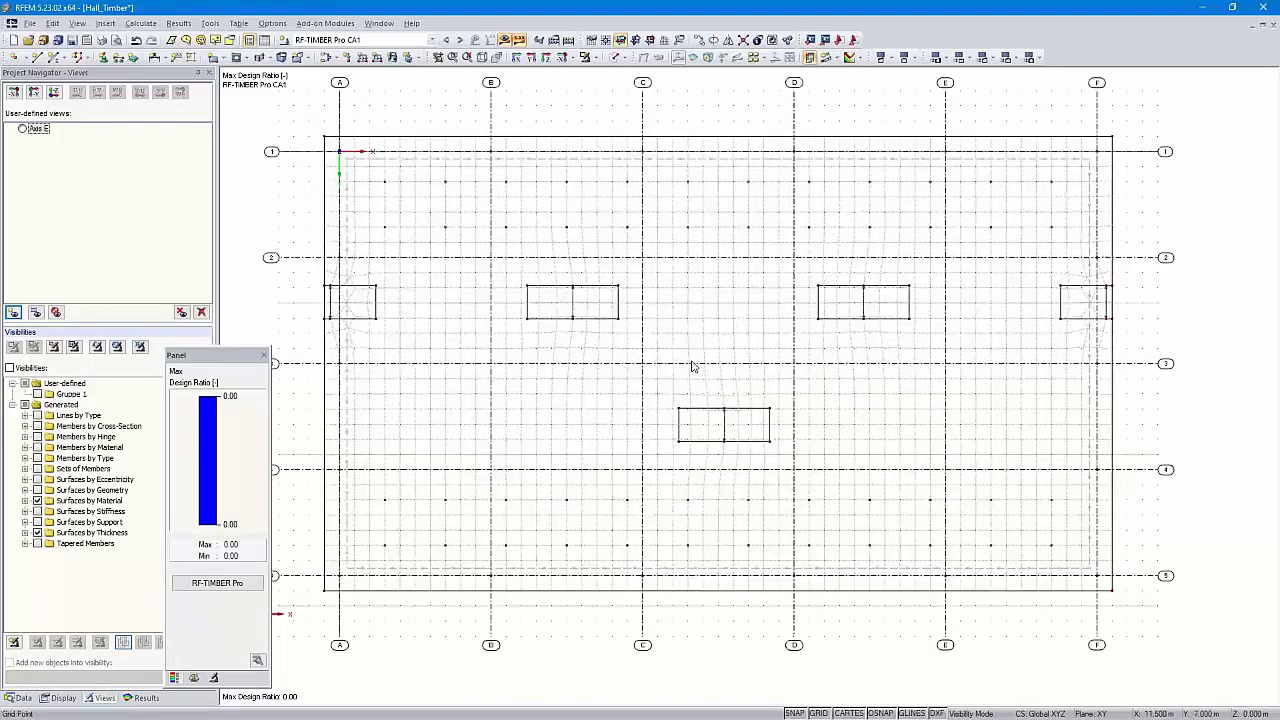
pyautogui.scroll(-1, 692, 367)
pyautogui.scroll(-1, 692, 367)
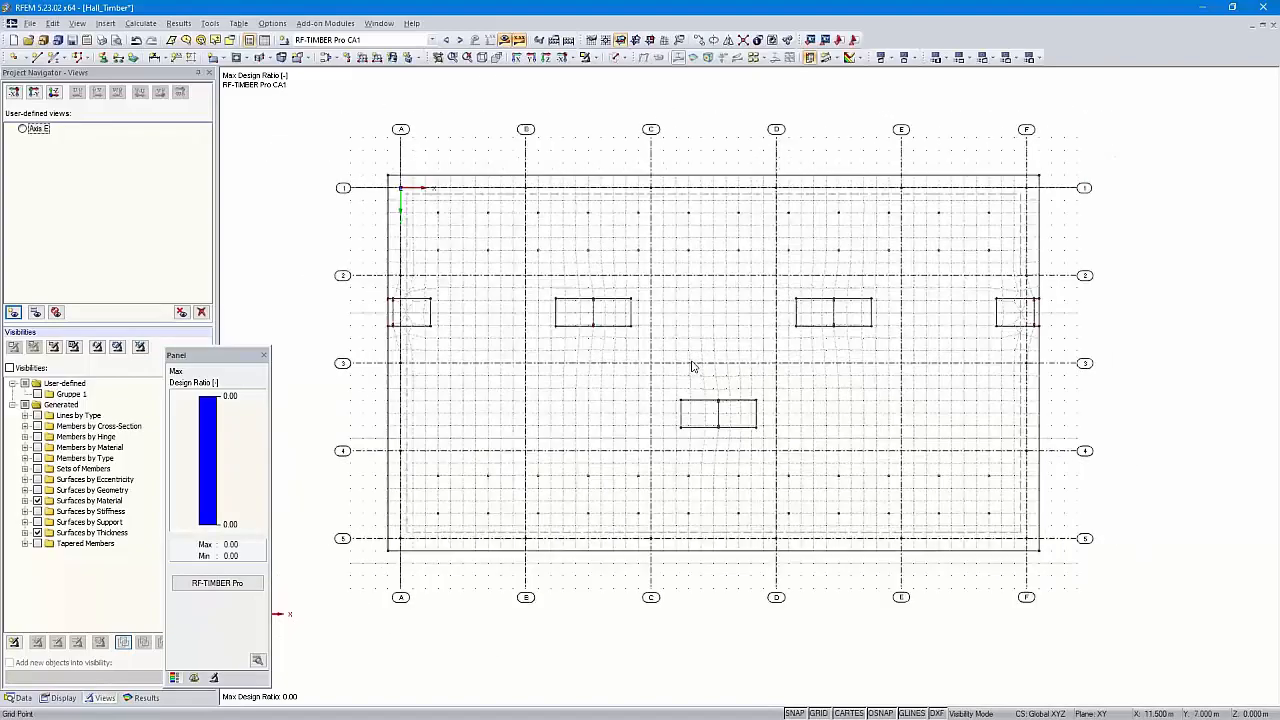
pyautogui.scroll(1, 692, 367)
pyautogui.scroll(-3, 692, 367)
pyautogui.scroll(3, 692, 367)
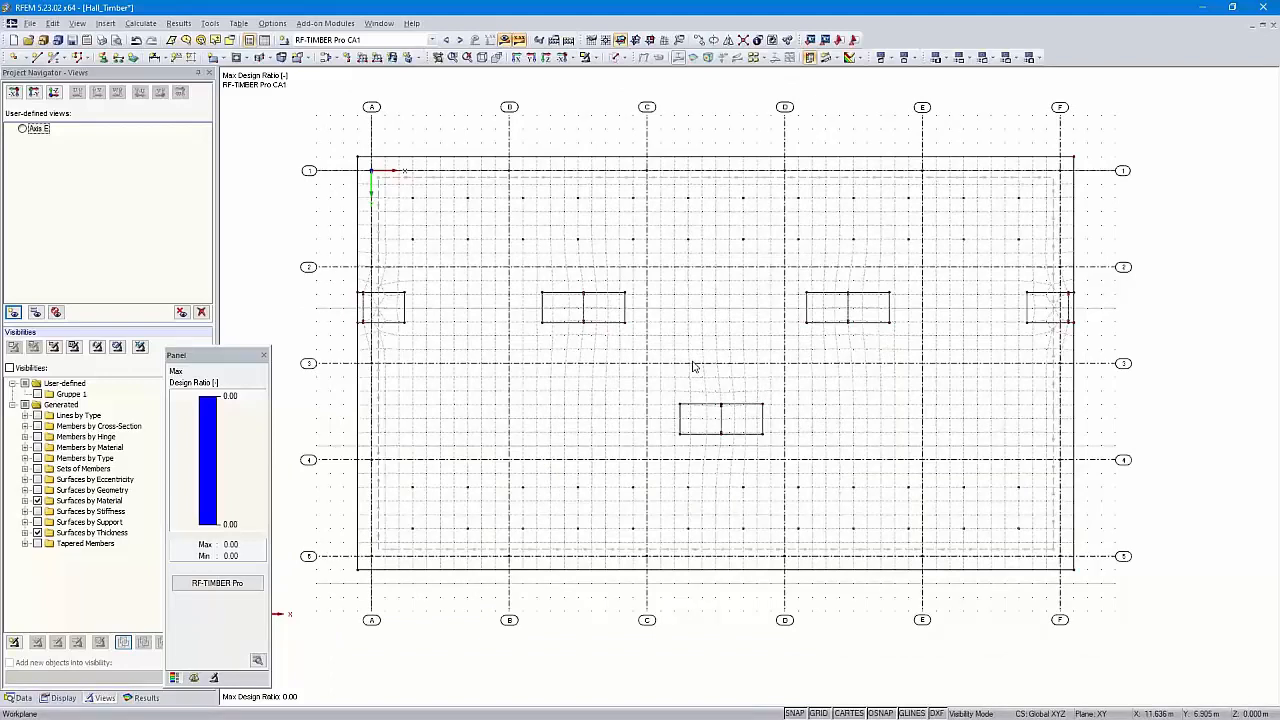
pyautogui.keyDown('shift'); pyautogui.moveTo(691, 364); pyautogui.dragTo(803, 460, button='middle'); pyautogui.keyUp('shift')
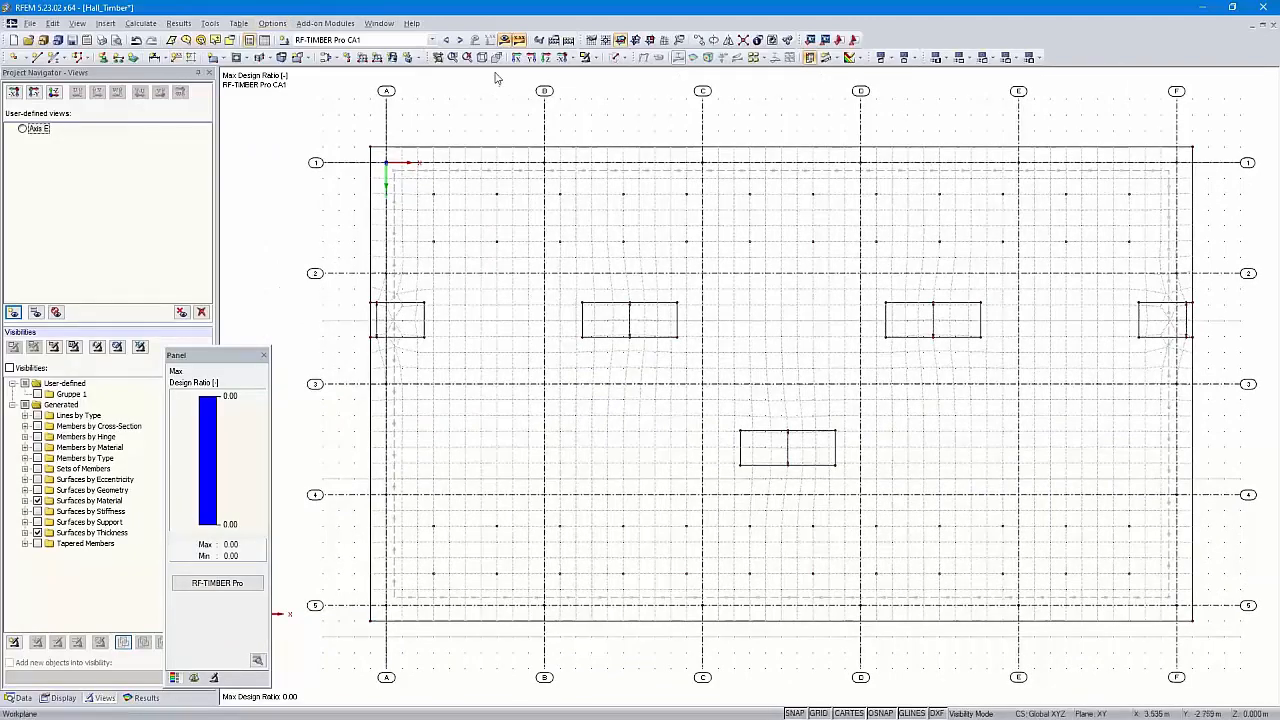
pyautogui.click(445, 40)
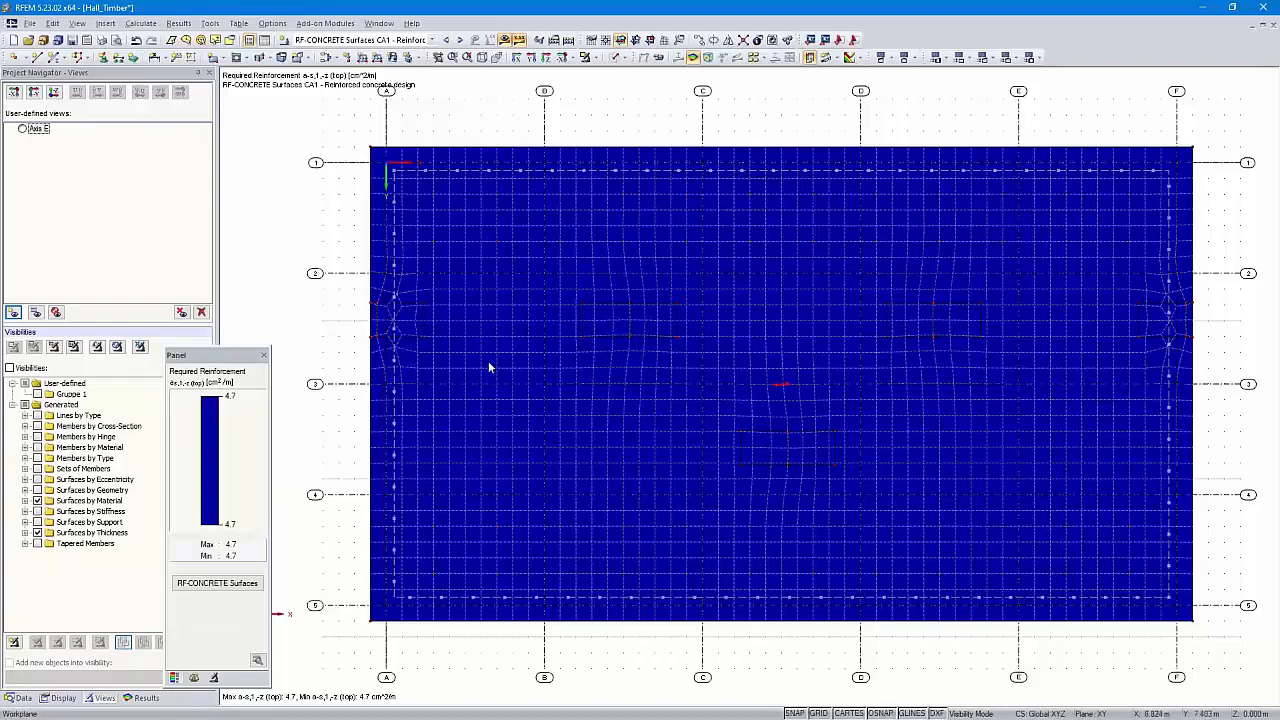
# Display ULS required top reinforcement a_s,1,-z on the slab, ranging 0.0–2.7 cm²/m
pyautogui.click(146, 698)
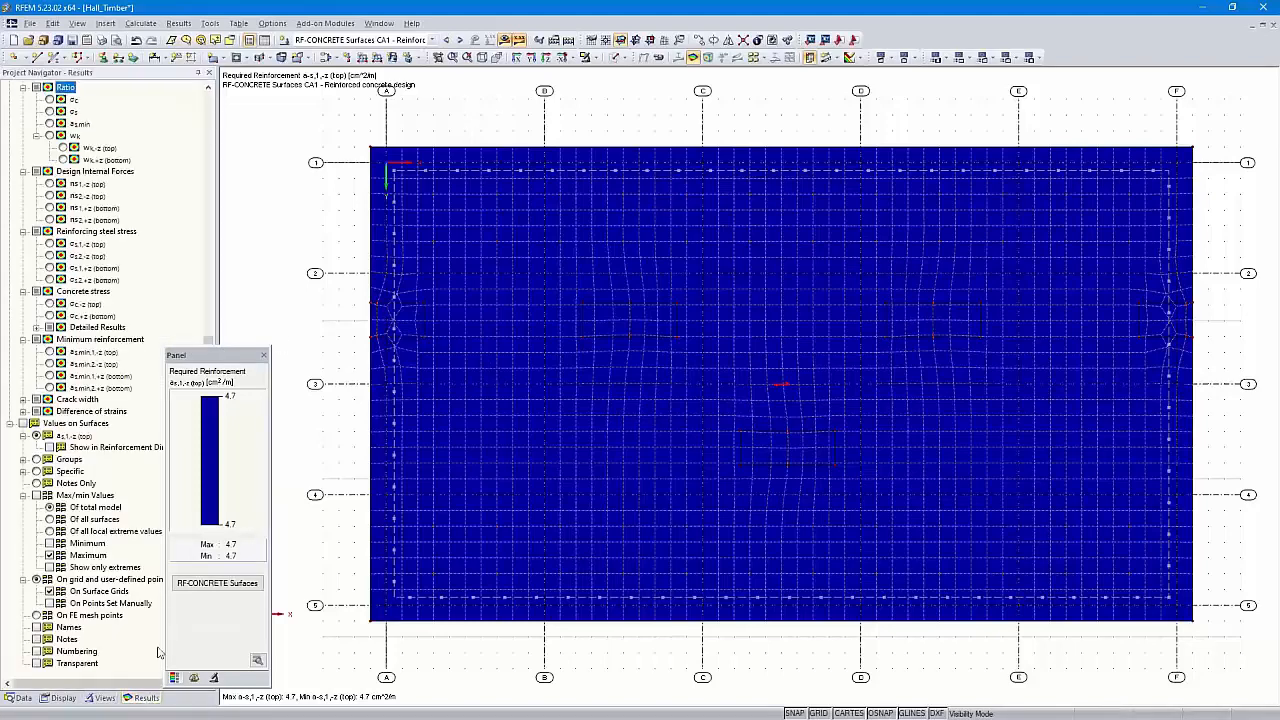
pyautogui.moveTo(215, 358); pyautogui.dragTo(245, 361)
pyautogui.scroll(12, 120, 248)
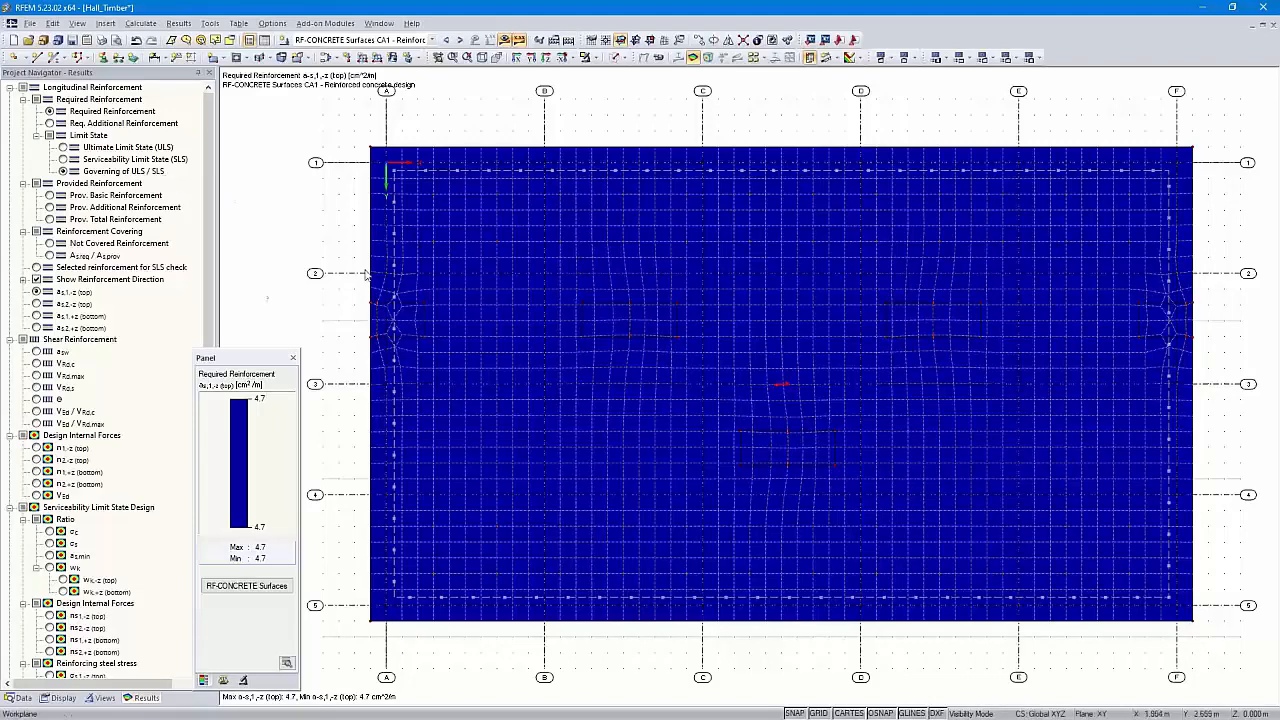
pyautogui.click(36, 304)
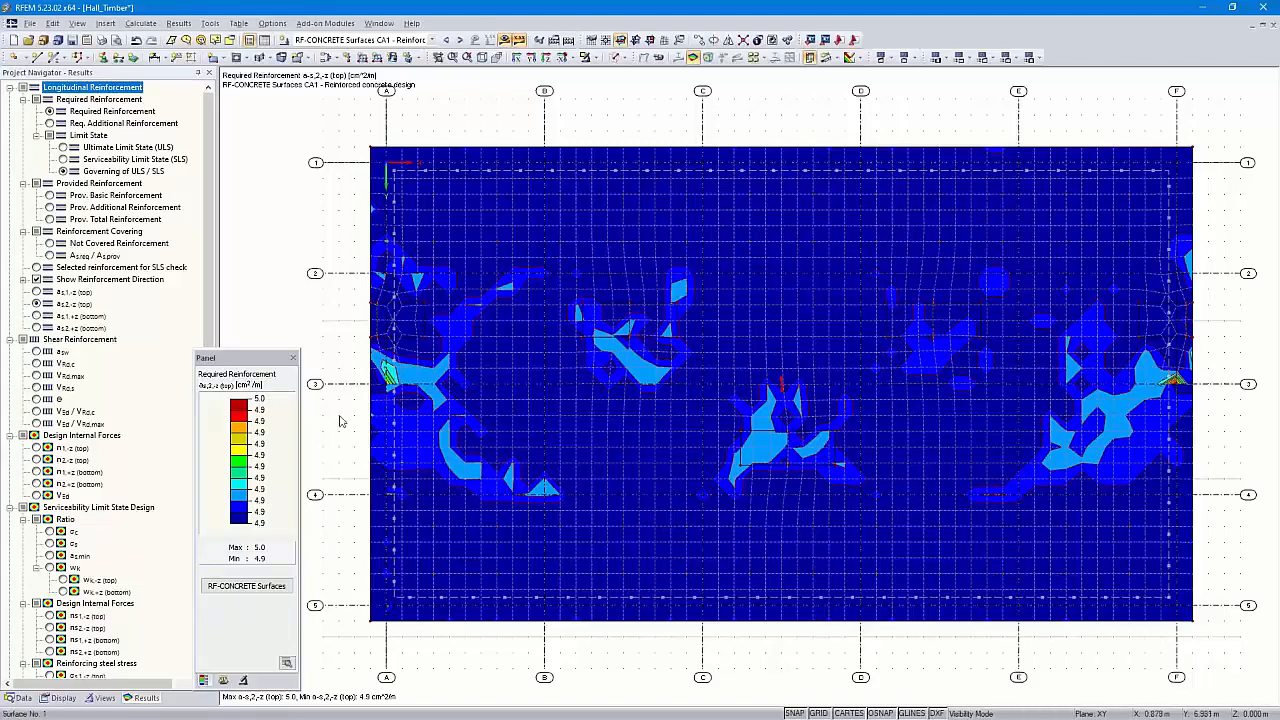
pyautogui.click(37, 316)
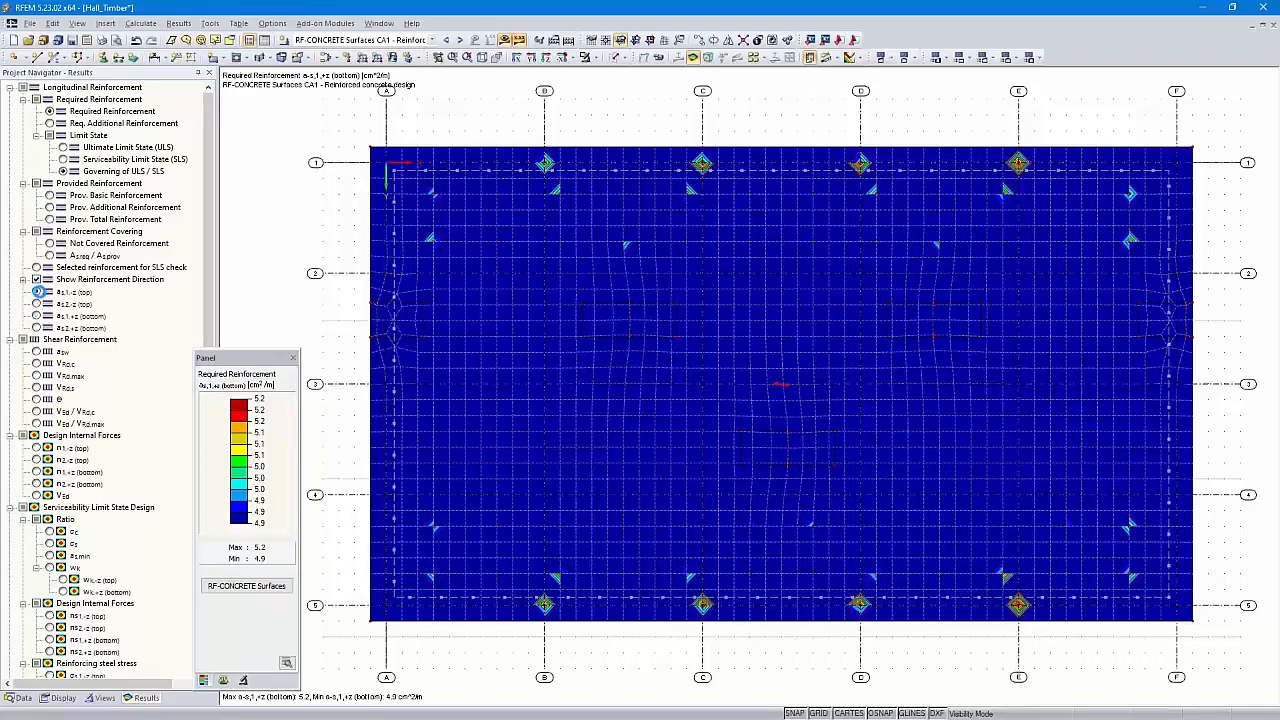
pyautogui.click(37, 291)
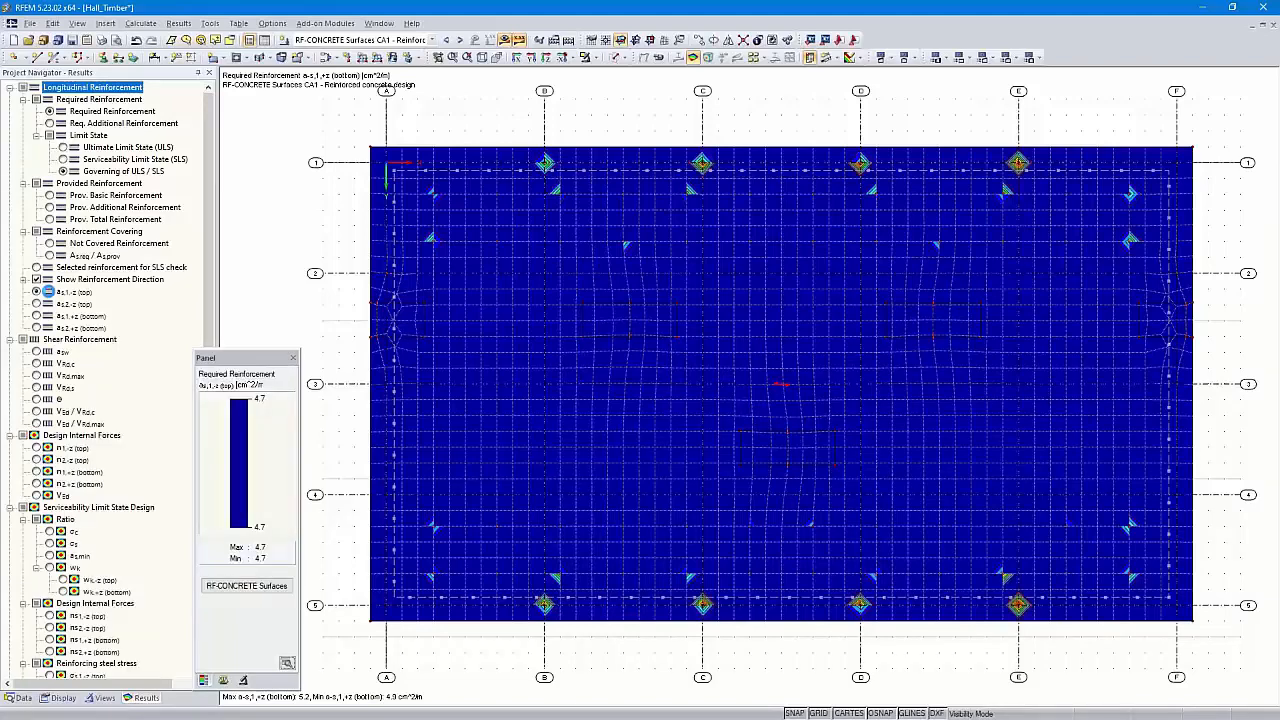
pyautogui.click(63, 148)
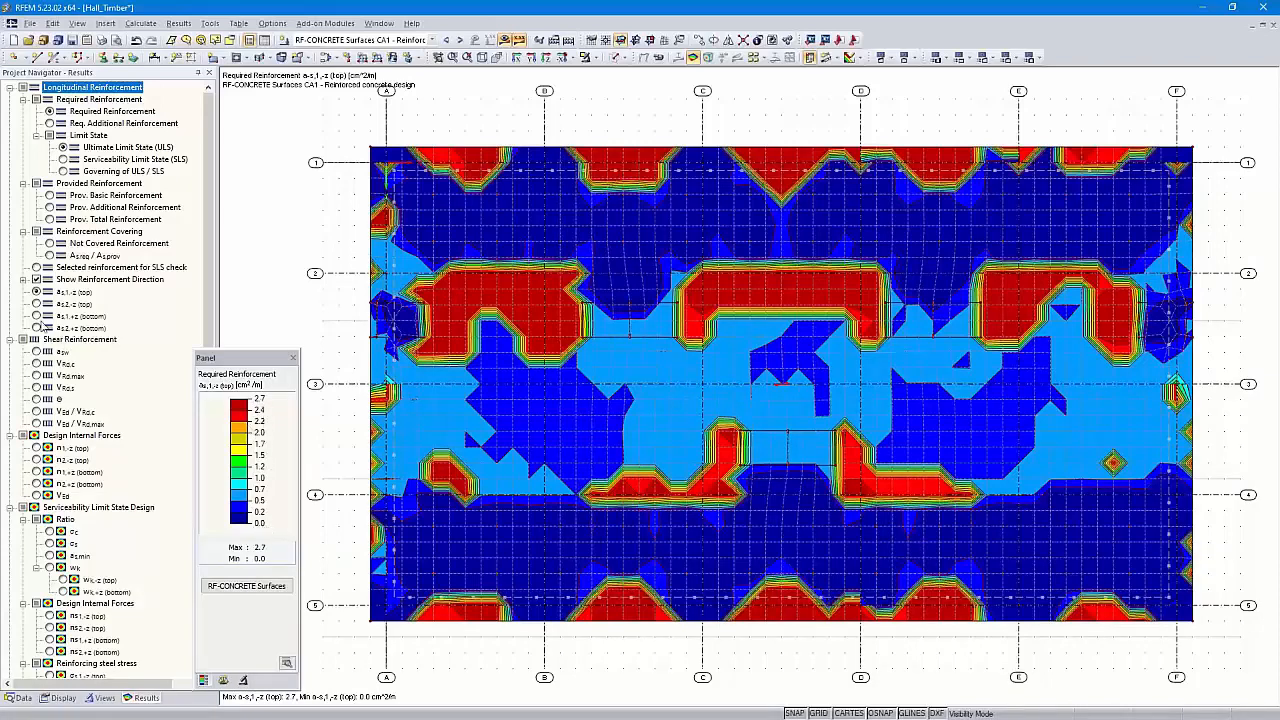
pyautogui.click(36, 303)
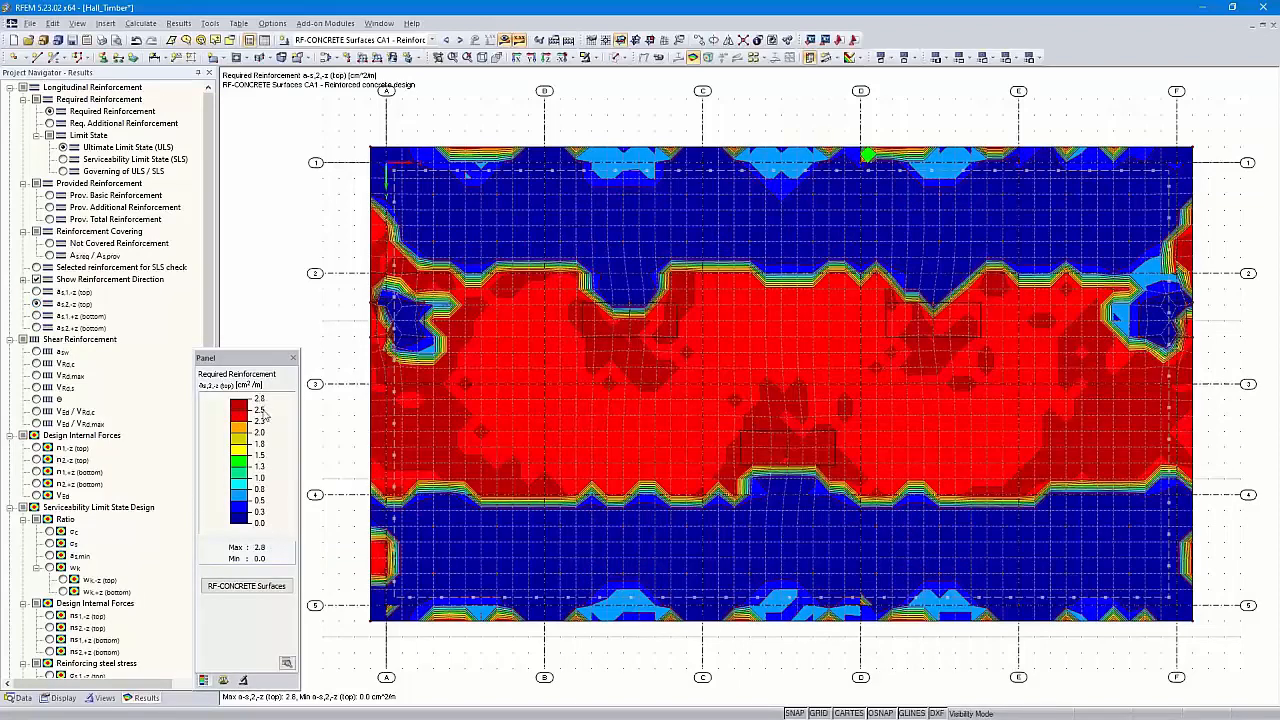
pyautogui.click(36, 292)
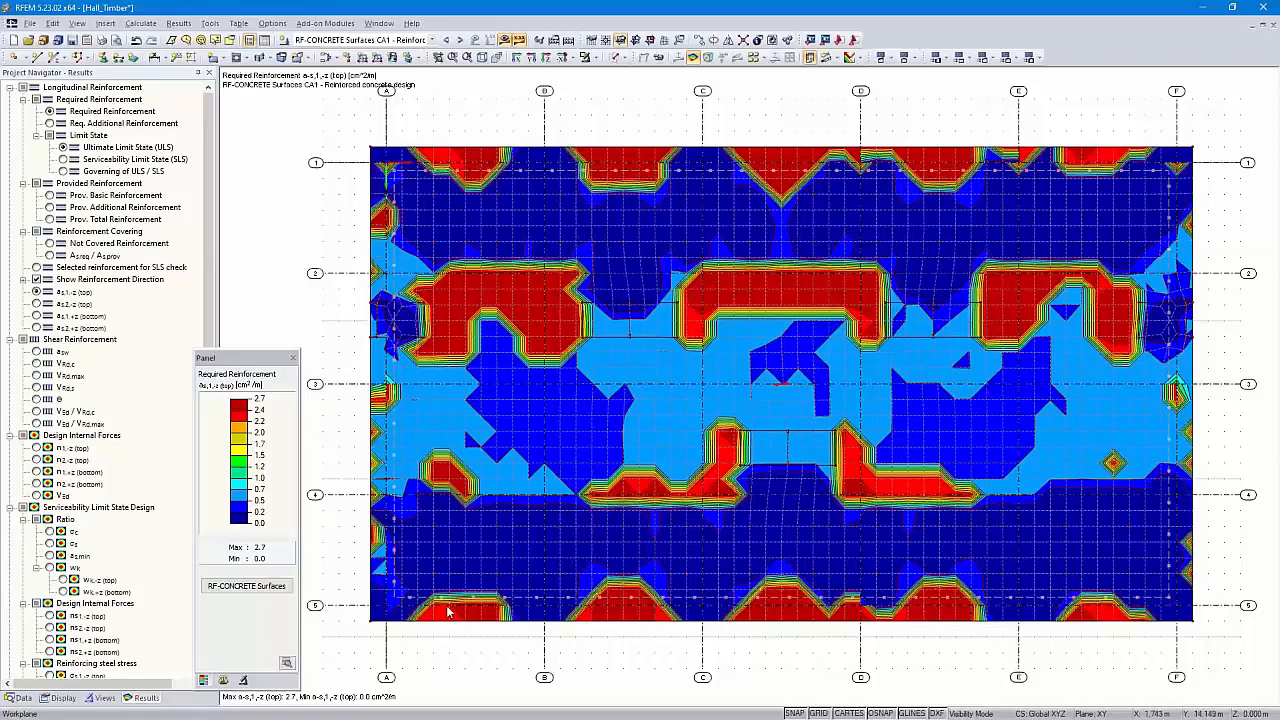
pyautogui.scroll(-12, 86, 552)
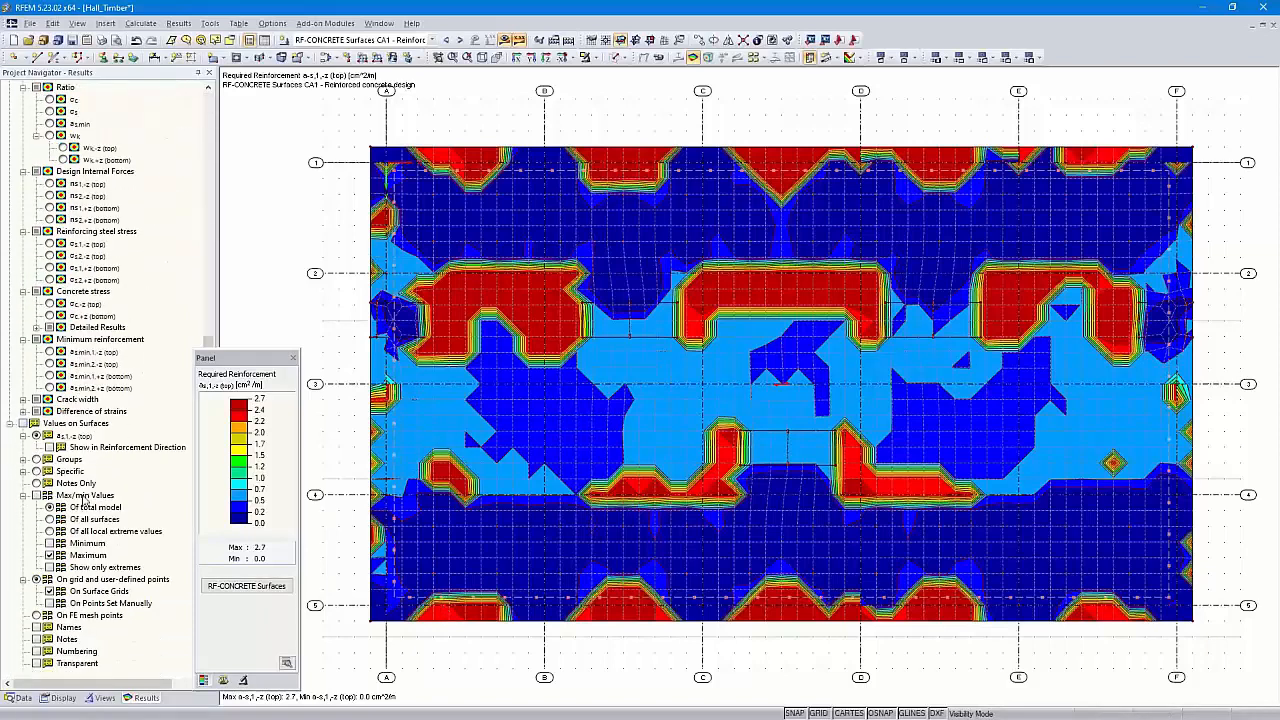
# Label the slab's a_s,1,-z reinforcement values, plot them as isolines, and open the graphic printout settings
pyautogui.click(22, 423)
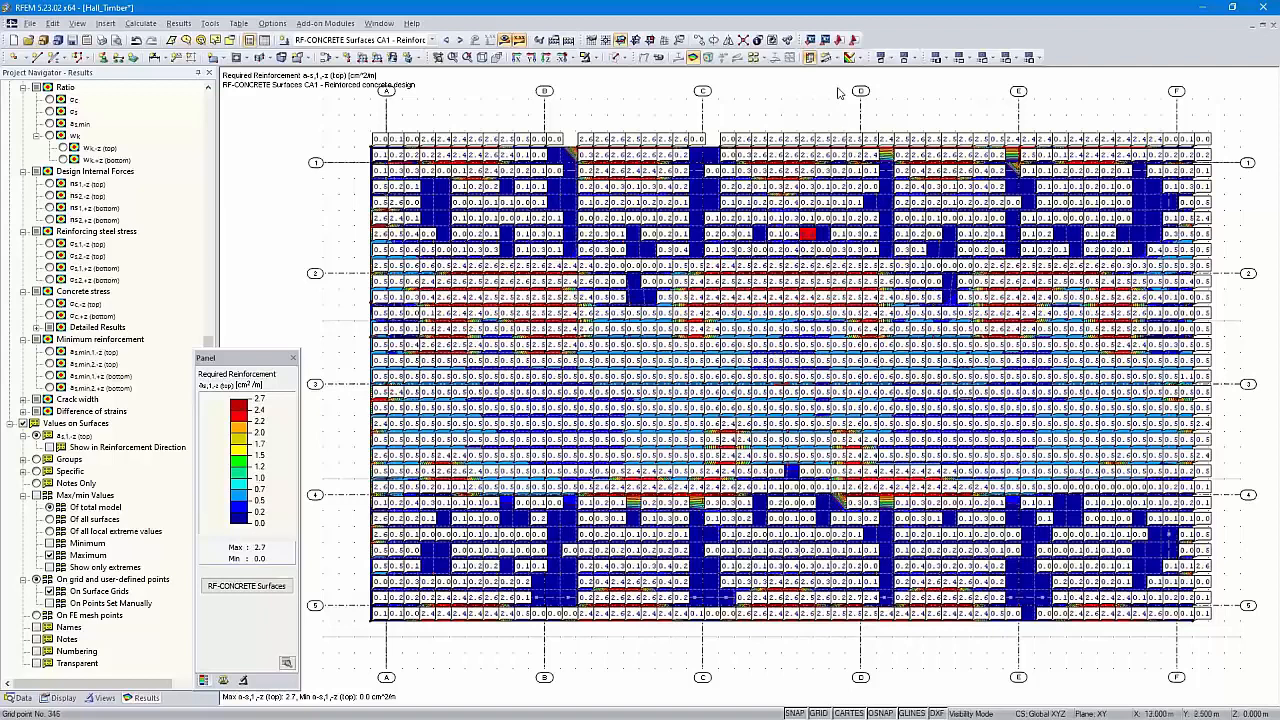
pyautogui.click(859, 58)
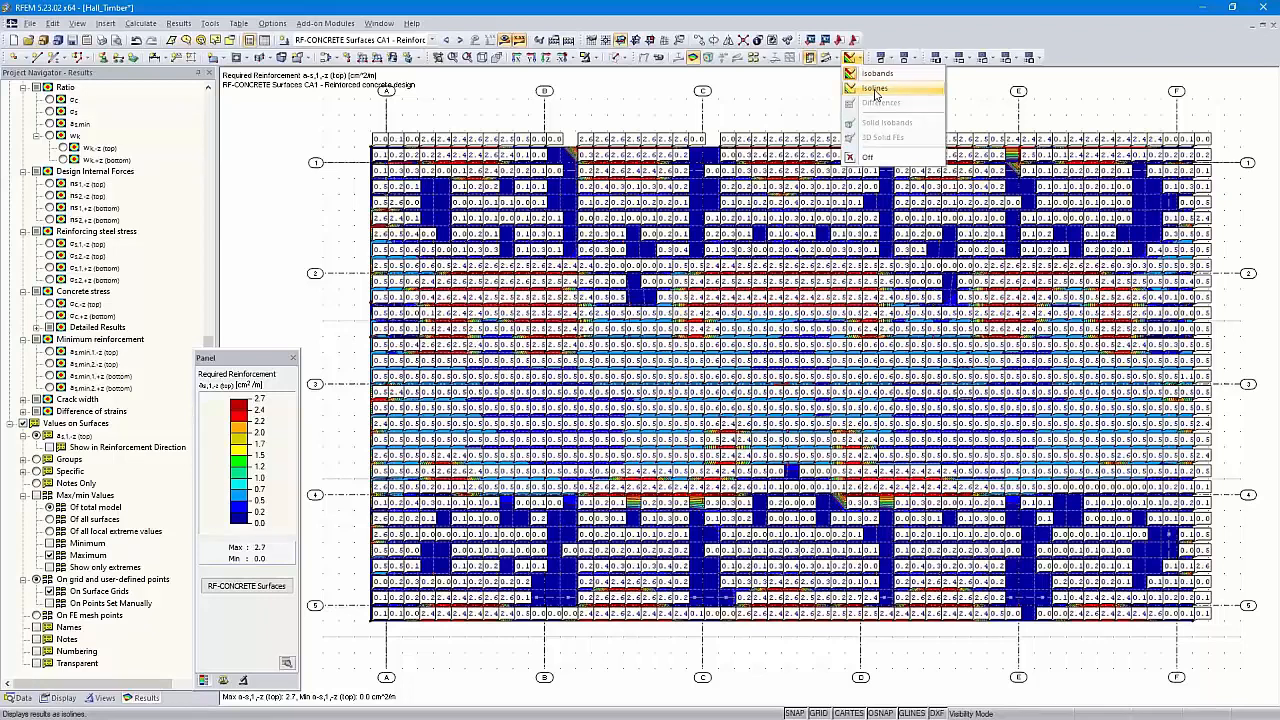
pyautogui.click(875, 90)
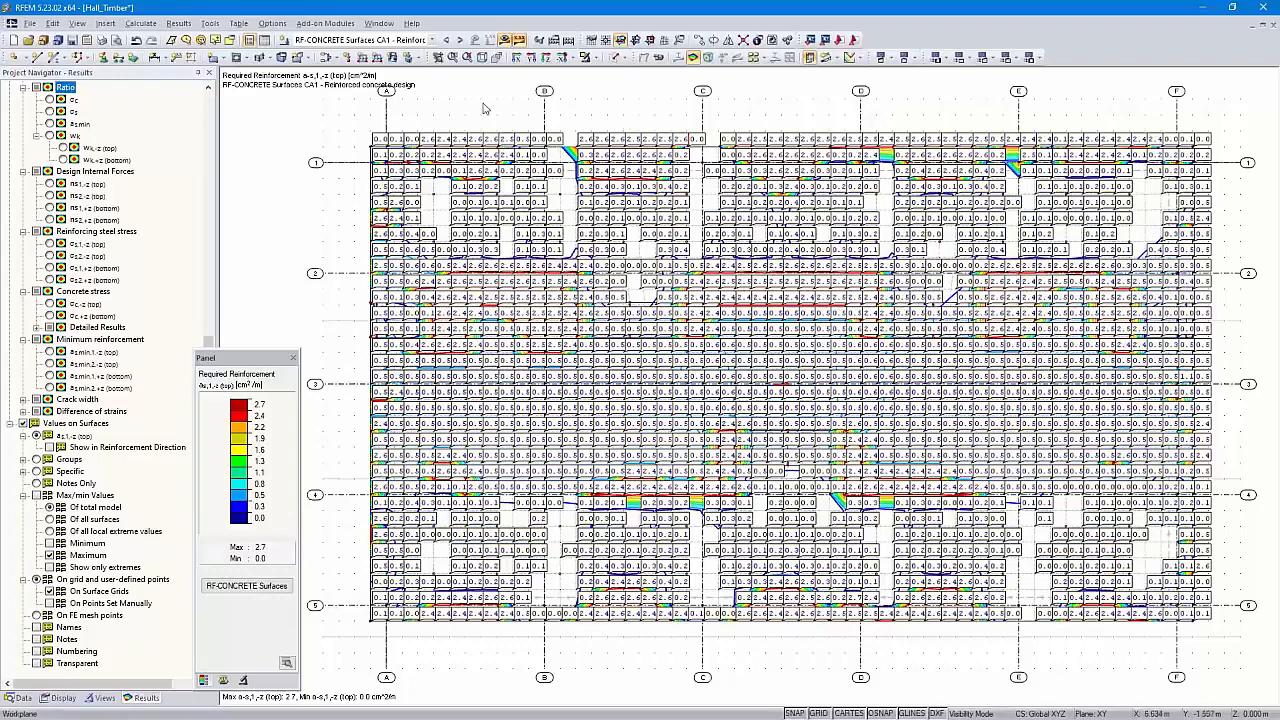
pyautogui.click(104, 40)
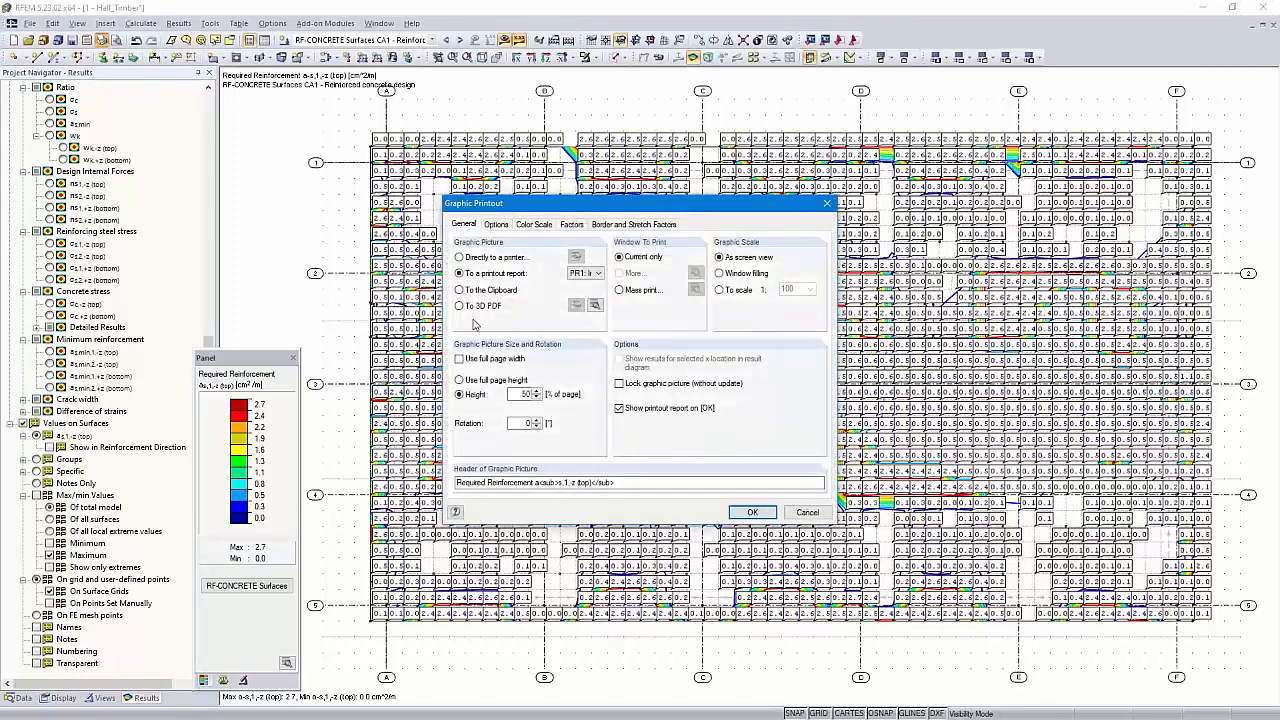
# Insert the a_s,1,-z isoline plot at full page height into printout report PR1
pyautogui.click(462, 380)
pyautogui.click(526, 424)
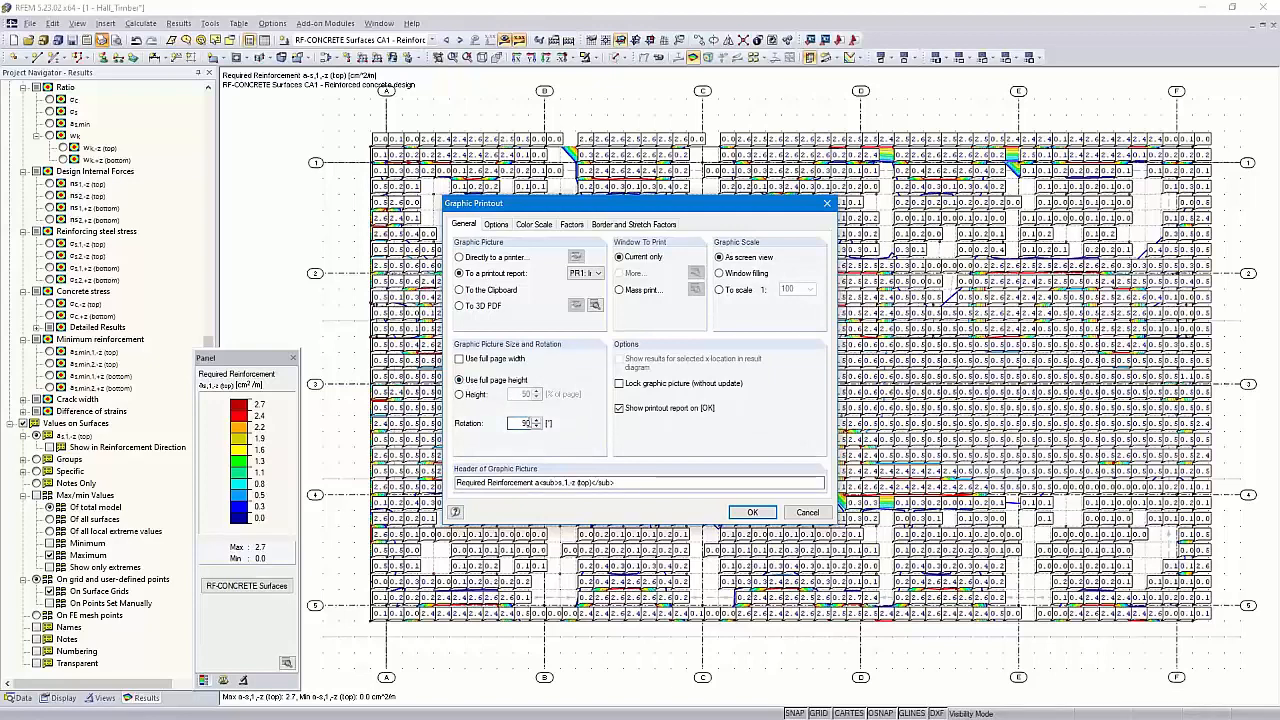
pyautogui.click(752, 512)
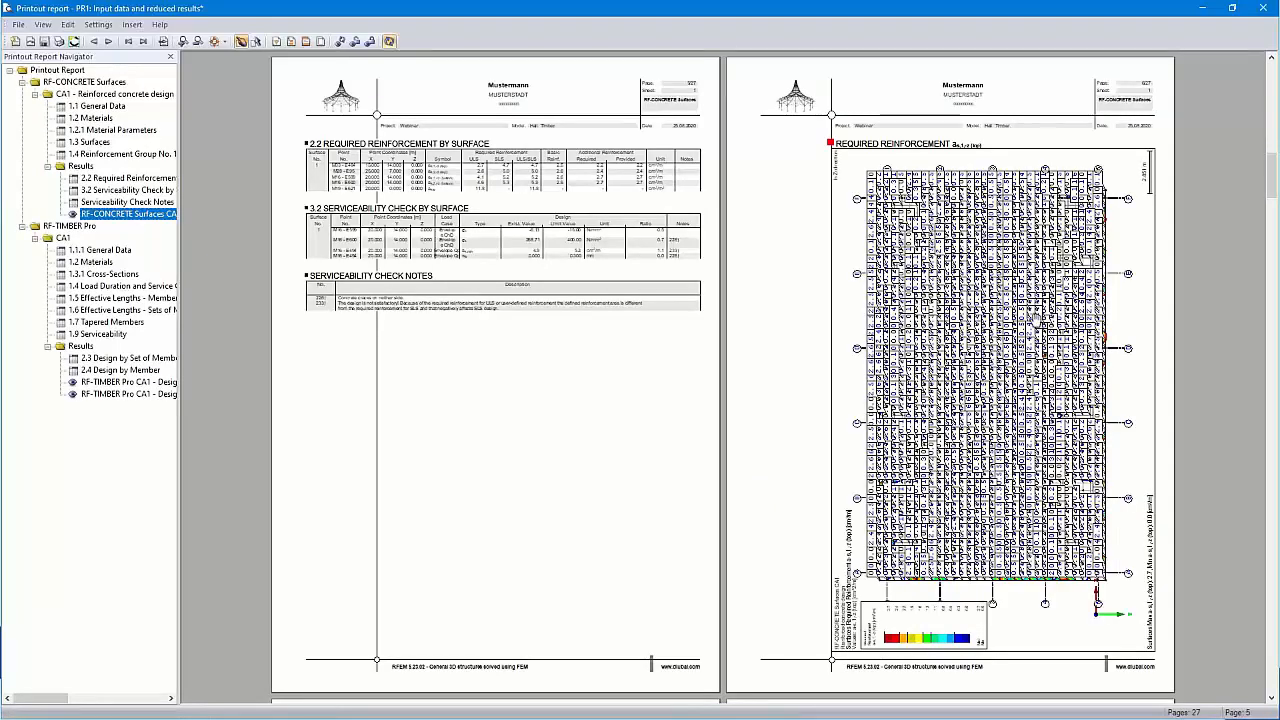
# Check the inserted RF-CONCRETE Surfaces graphic page, then close the report without saving
pyautogui.keyDown('ctrl'); pyautogui.scroll(1, 1036, 308); pyautogui.keyUp('ctrl')
pyautogui.keyDown('ctrl'); pyautogui.scroll(1, 792, 314); pyautogui.keyUp('ctrl')
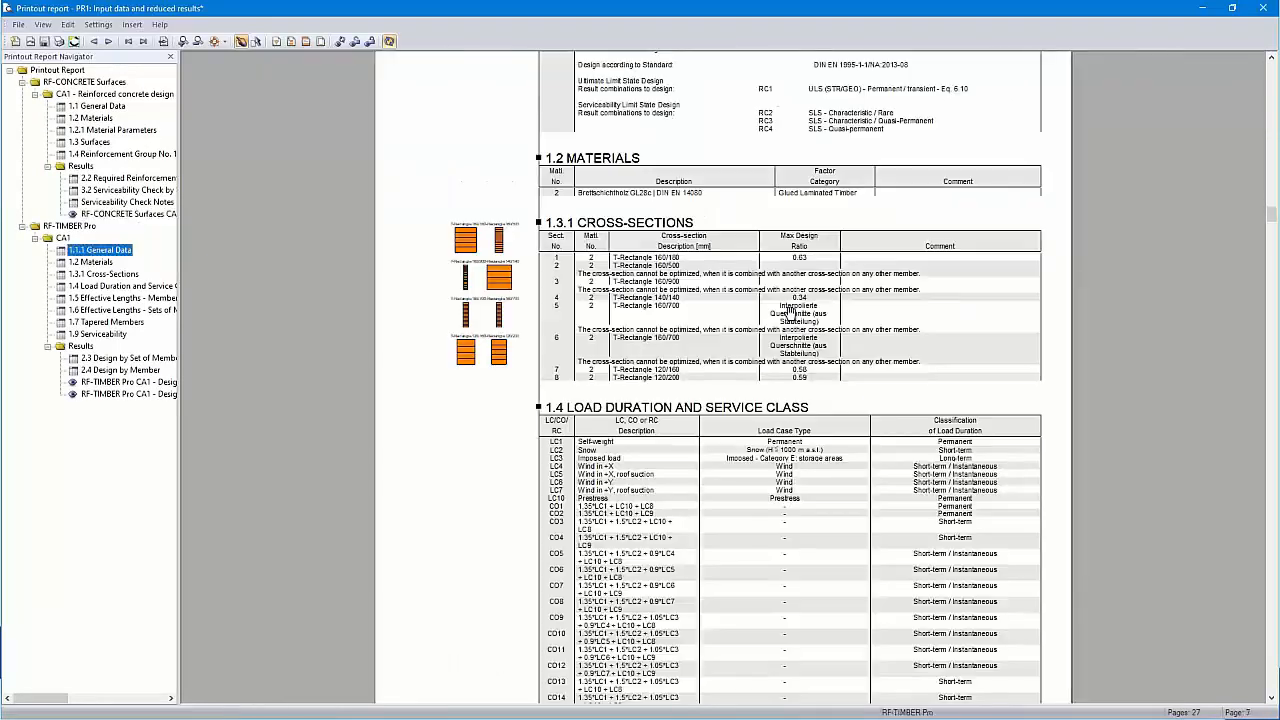
pyautogui.click(120, 214)
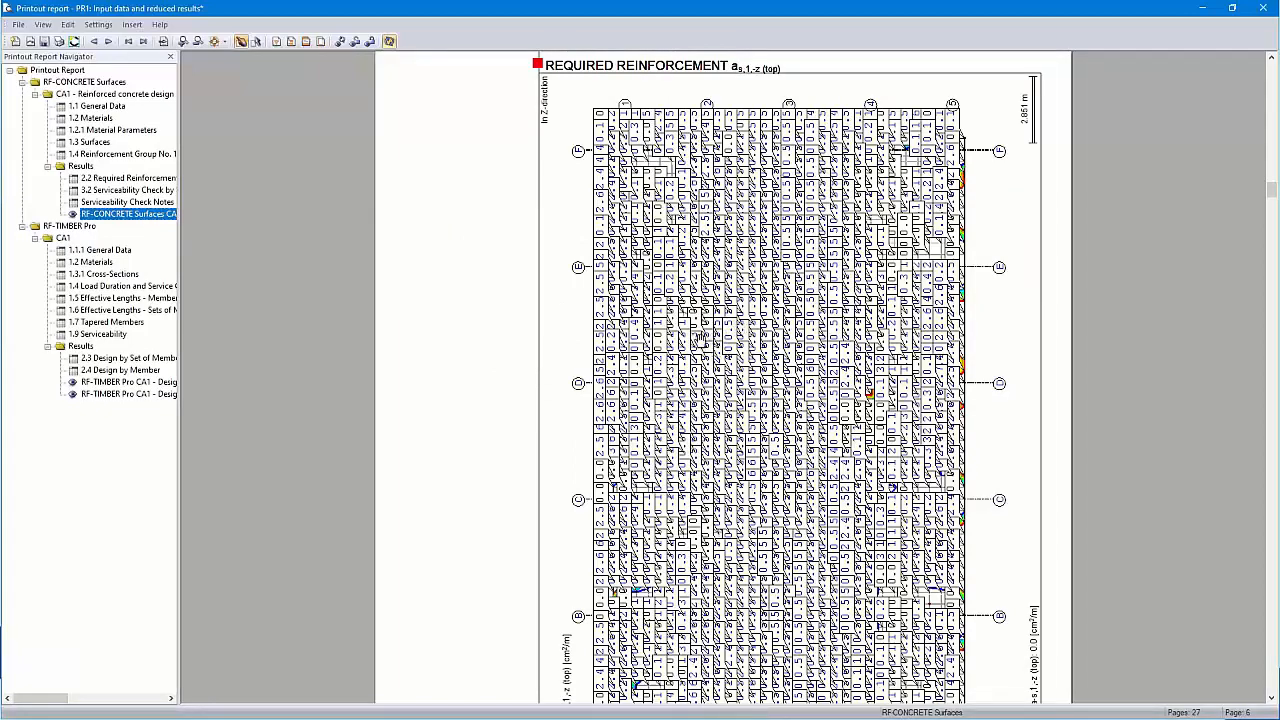
pyautogui.click(1264, 8)
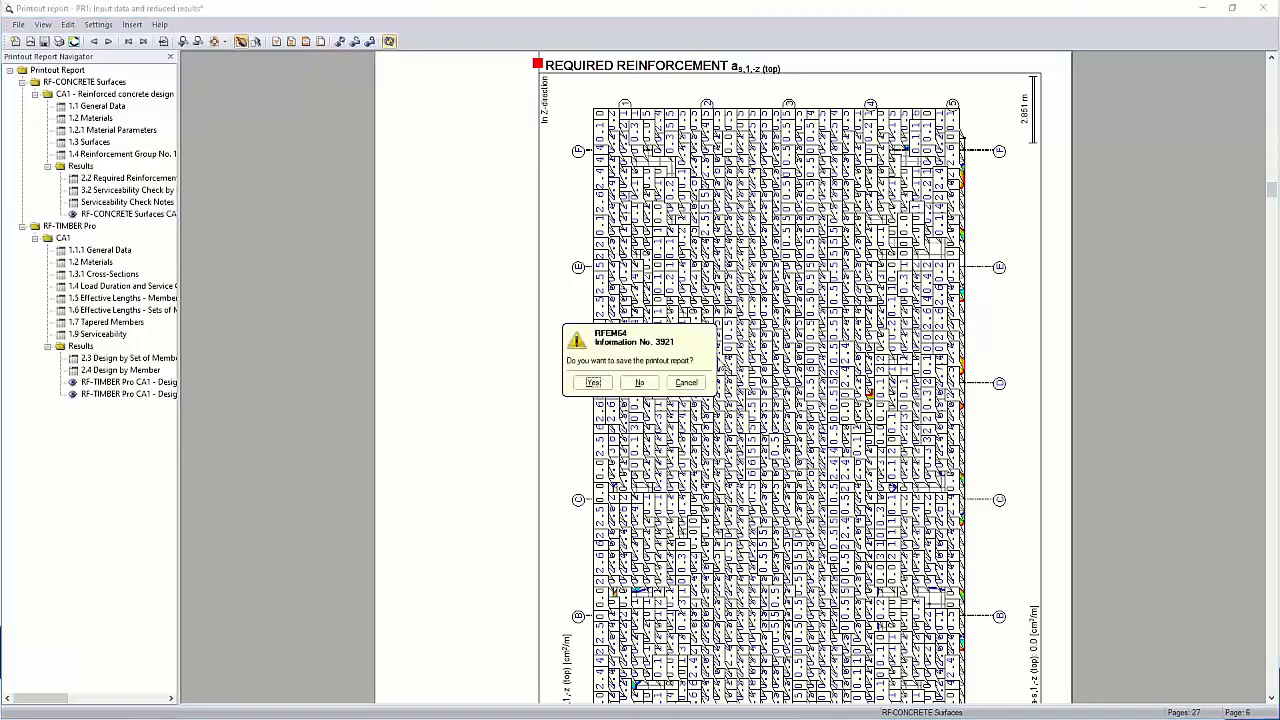
pyautogui.click(638, 384)
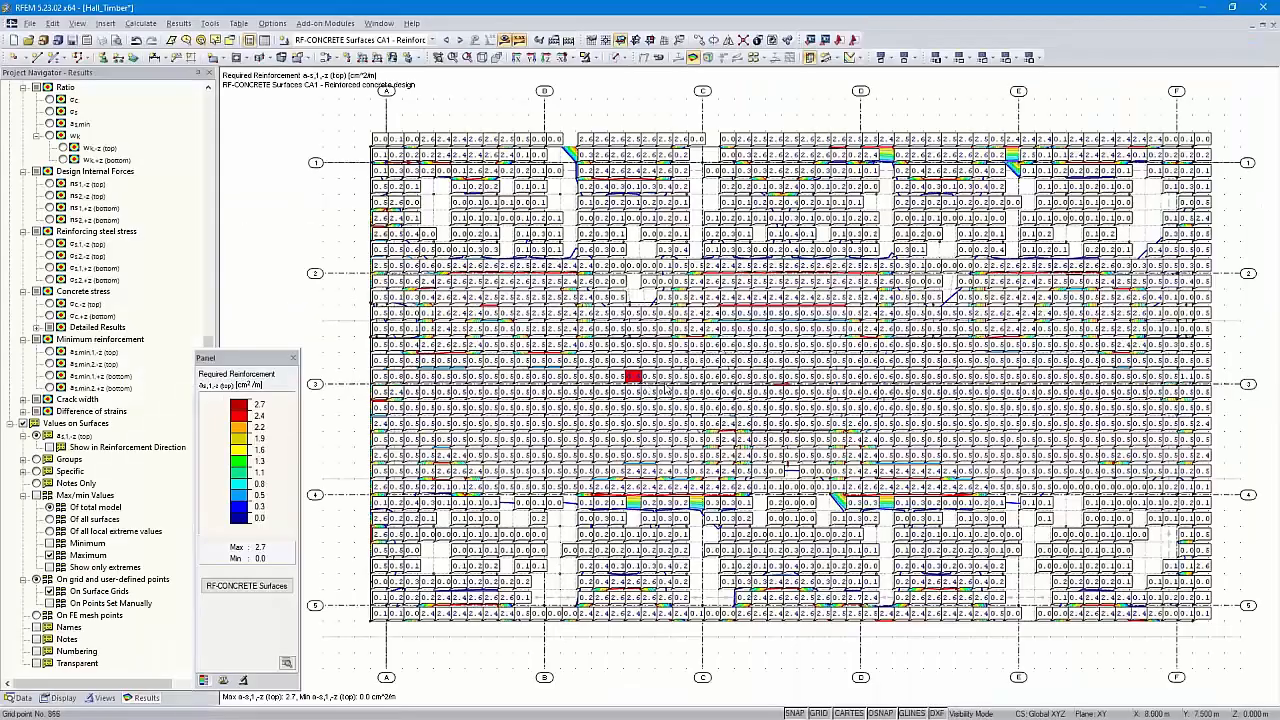
# In the result values' Display Properties, make printout positive values black
pyautogui.rightClick(778, 365)
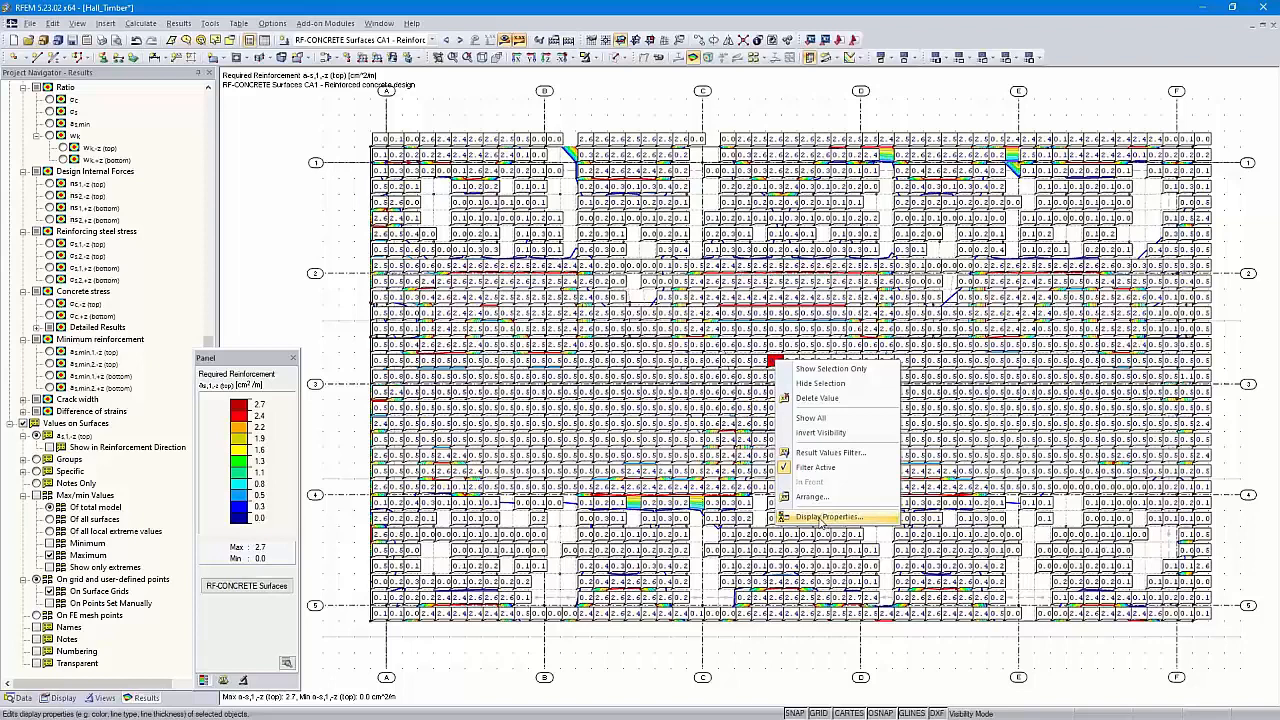
pyautogui.click(824, 517)
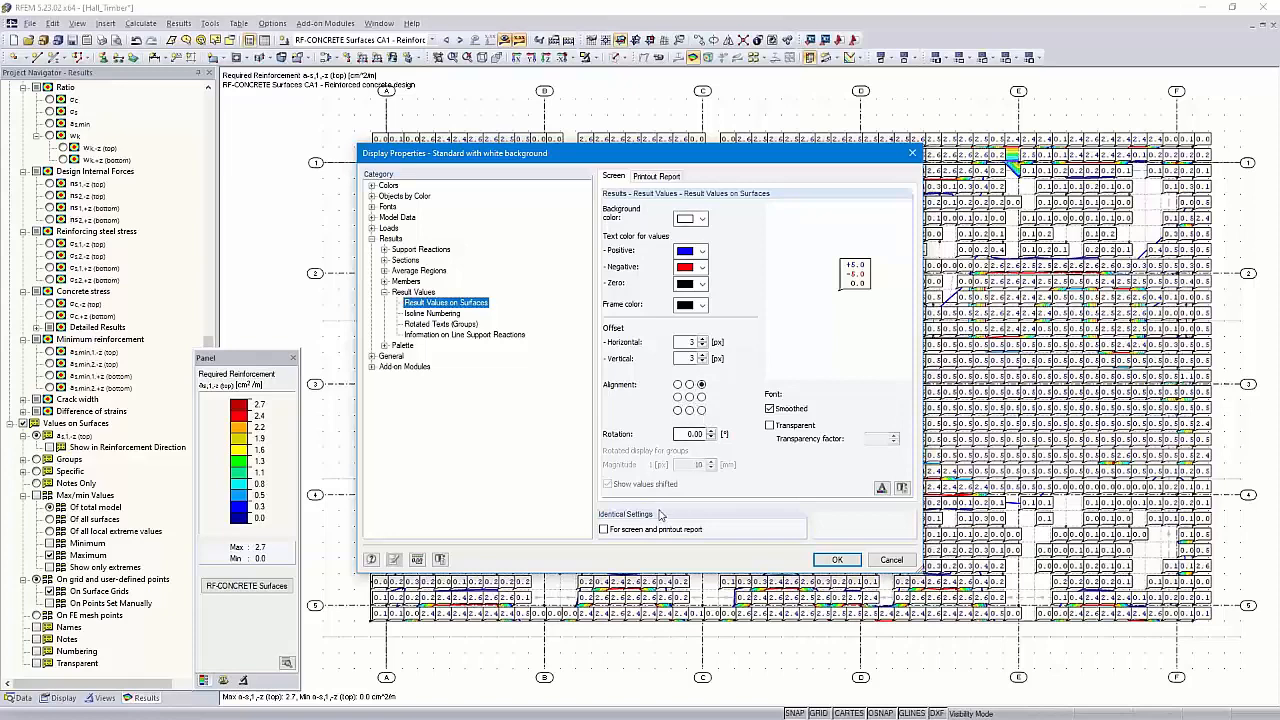
pyautogui.click(666, 182)
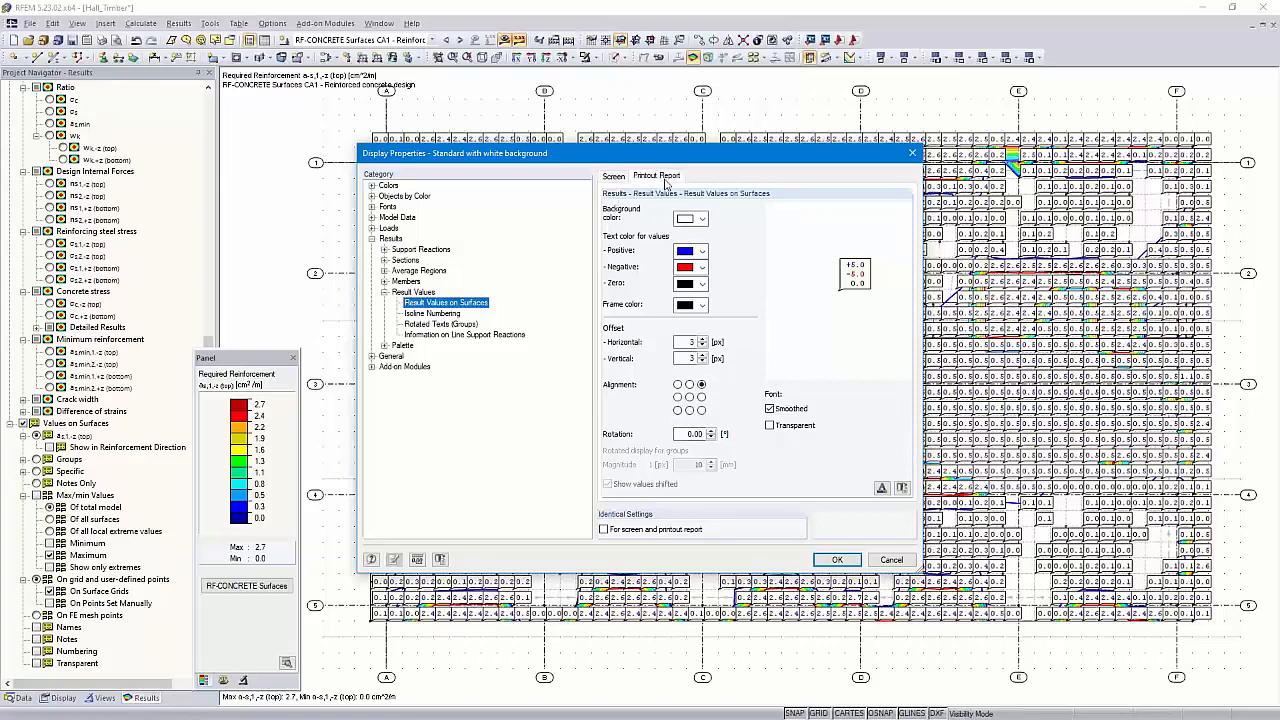
pyautogui.click(616, 182)
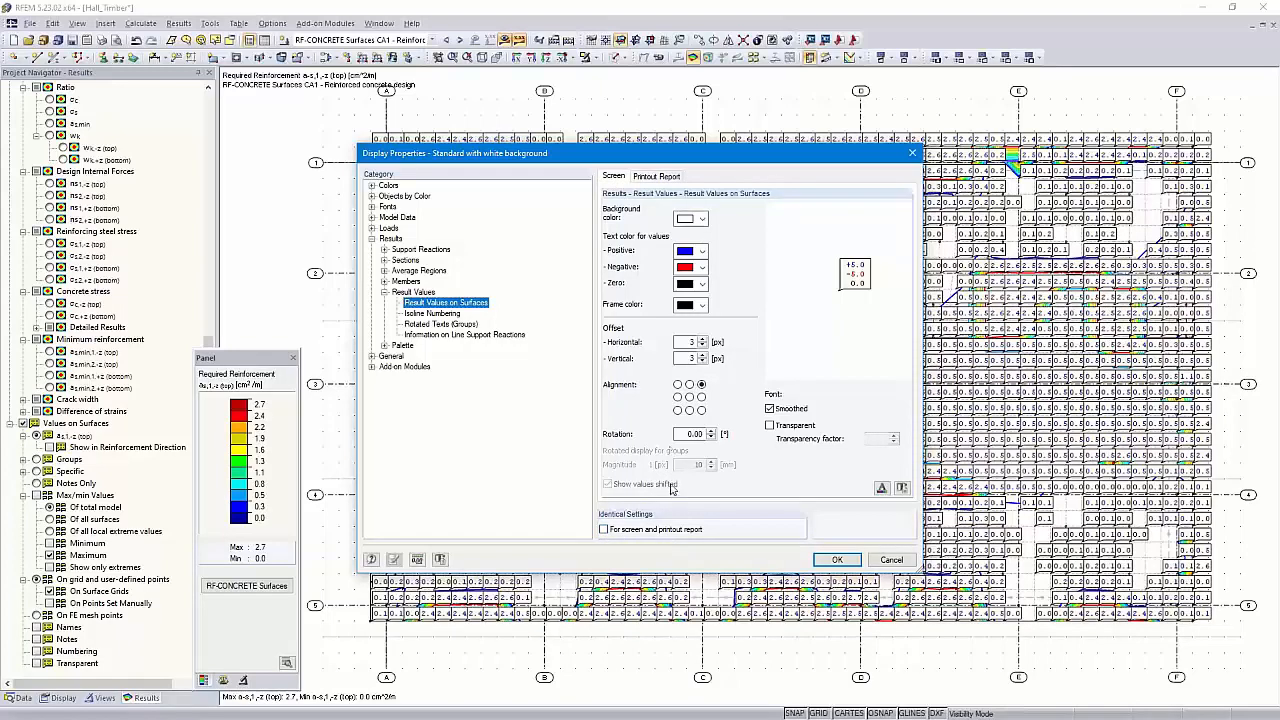
pyautogui.click(650, 178)
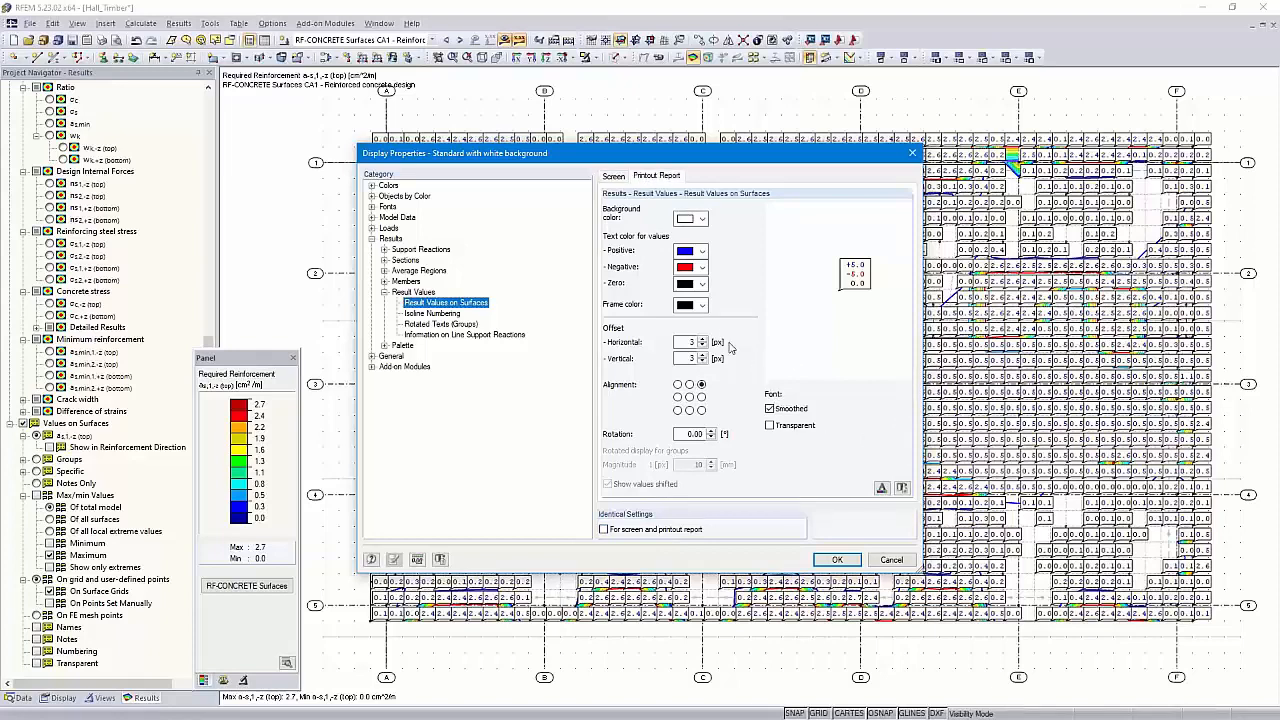
pyautogui.click(703, 252)
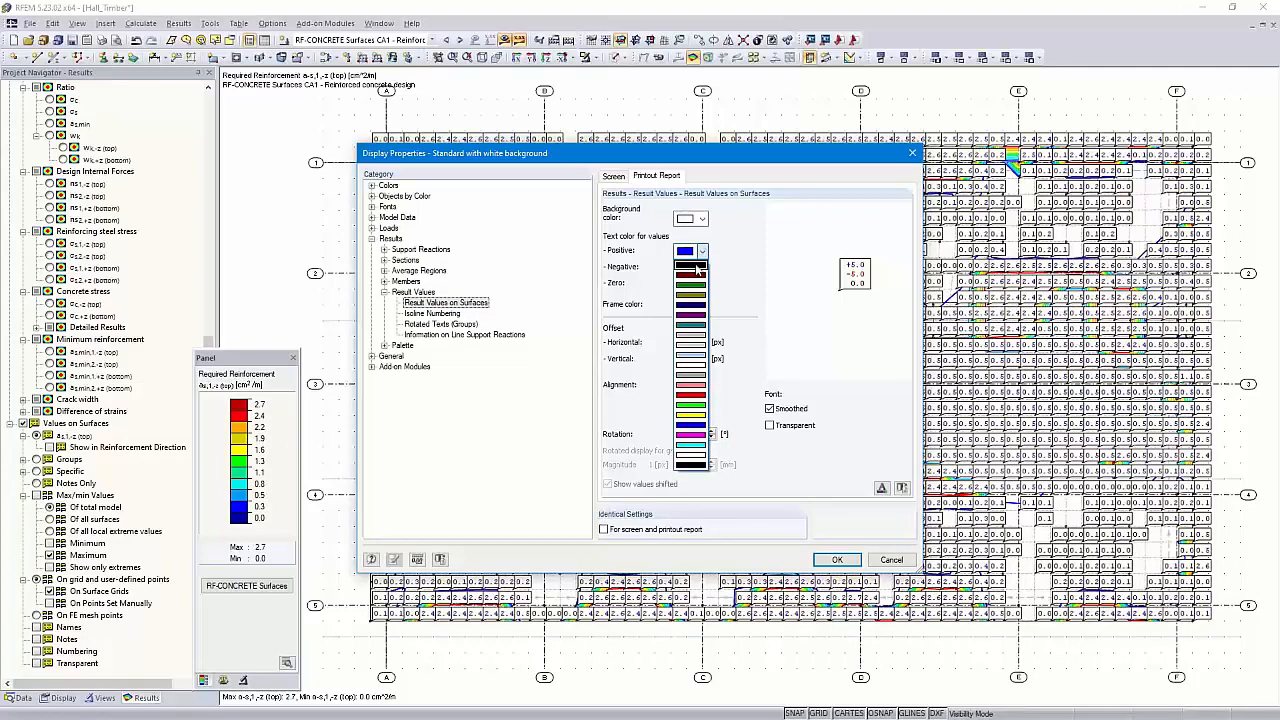
pyautogui.click(695, 266)
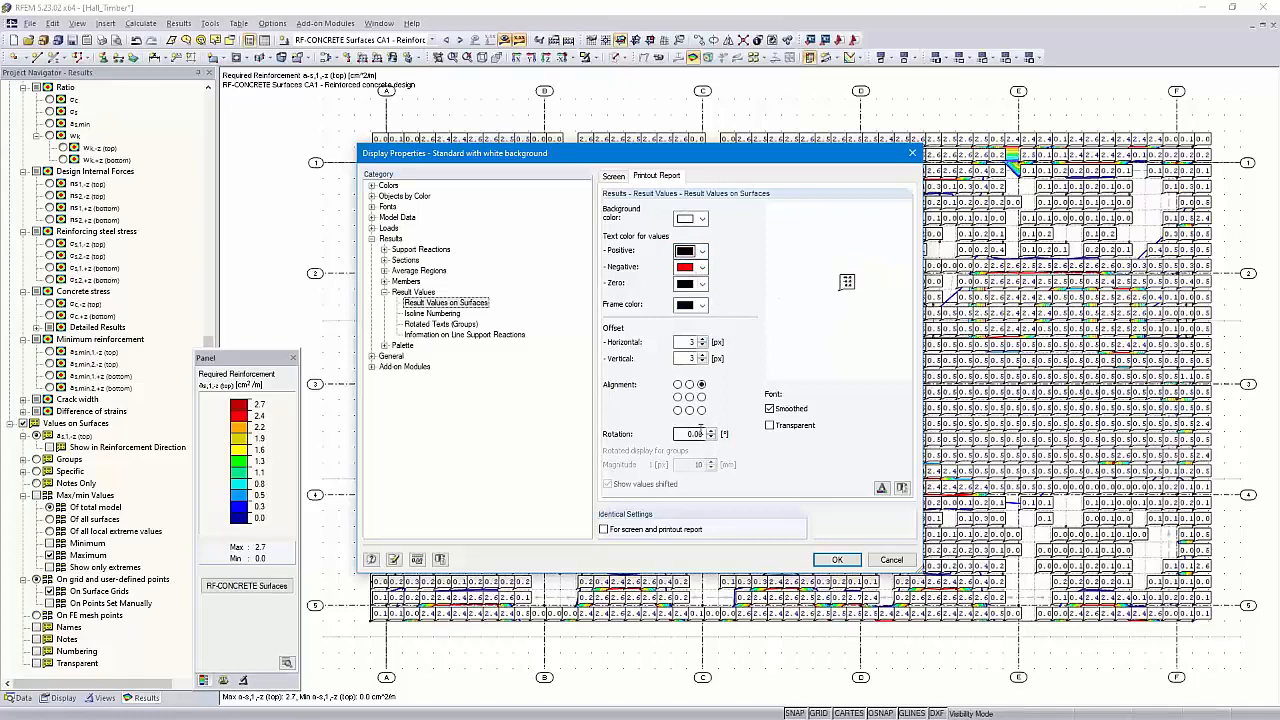
# Set printout value offsets to 0 and 0, centre alignment, and 4-point font, then apply
pyautogui.moveTo(688, 343); pyautogui.dragTo(701, 346)
pyautogui.write('0')
pyautogui.press('Tab')
pyautogui.write('0')
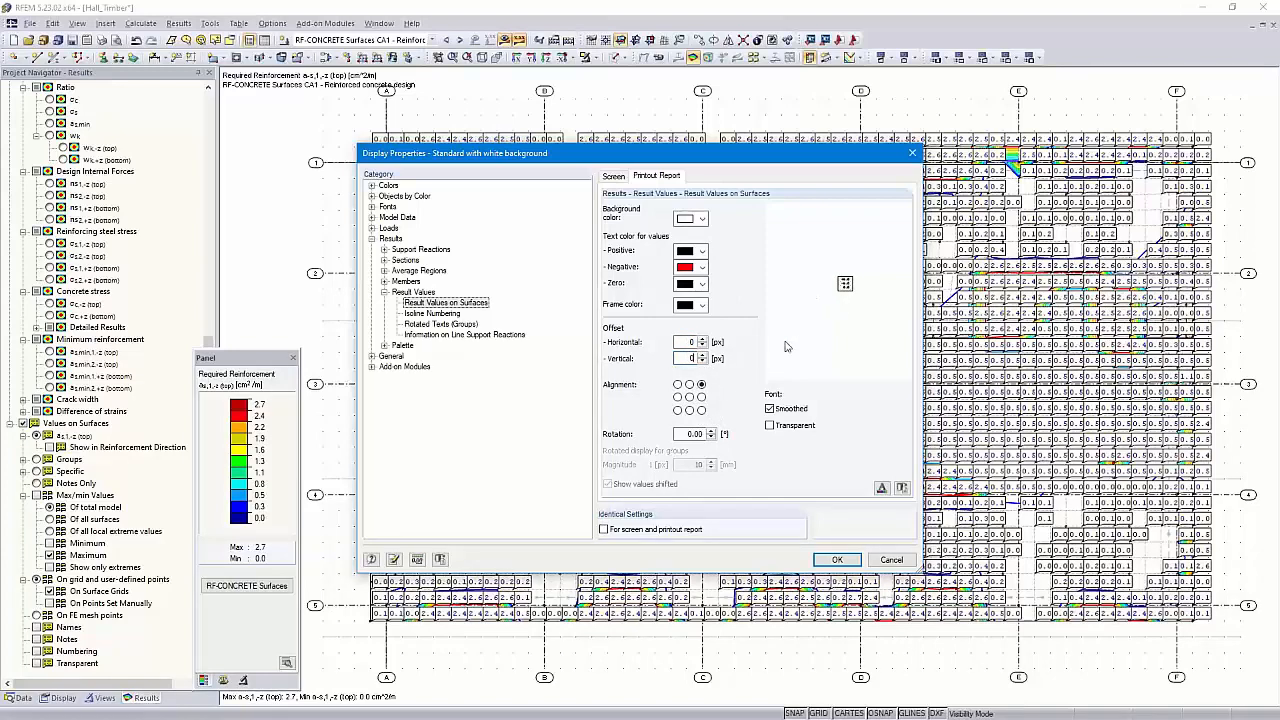
pyautogui.click(690, 399)
pyautogui.click(881, 488)
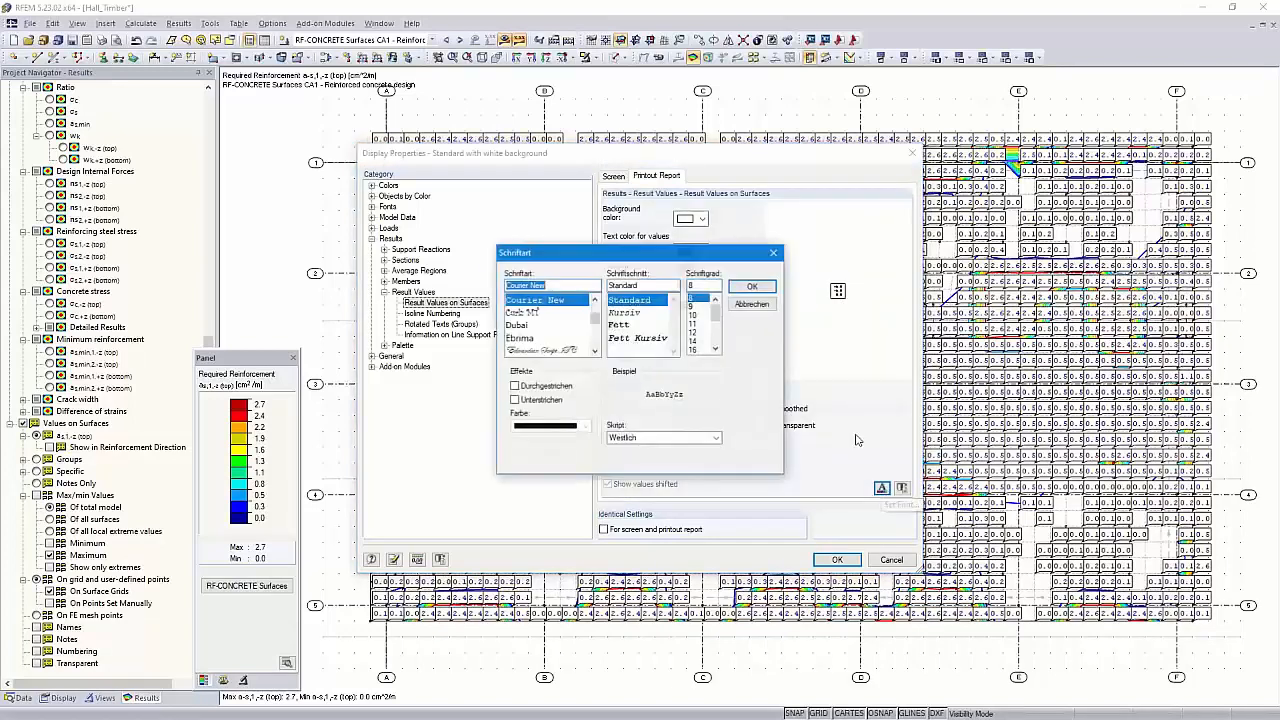
pyautogui.doubleClick(700, 285)
pyautogui.write('4')
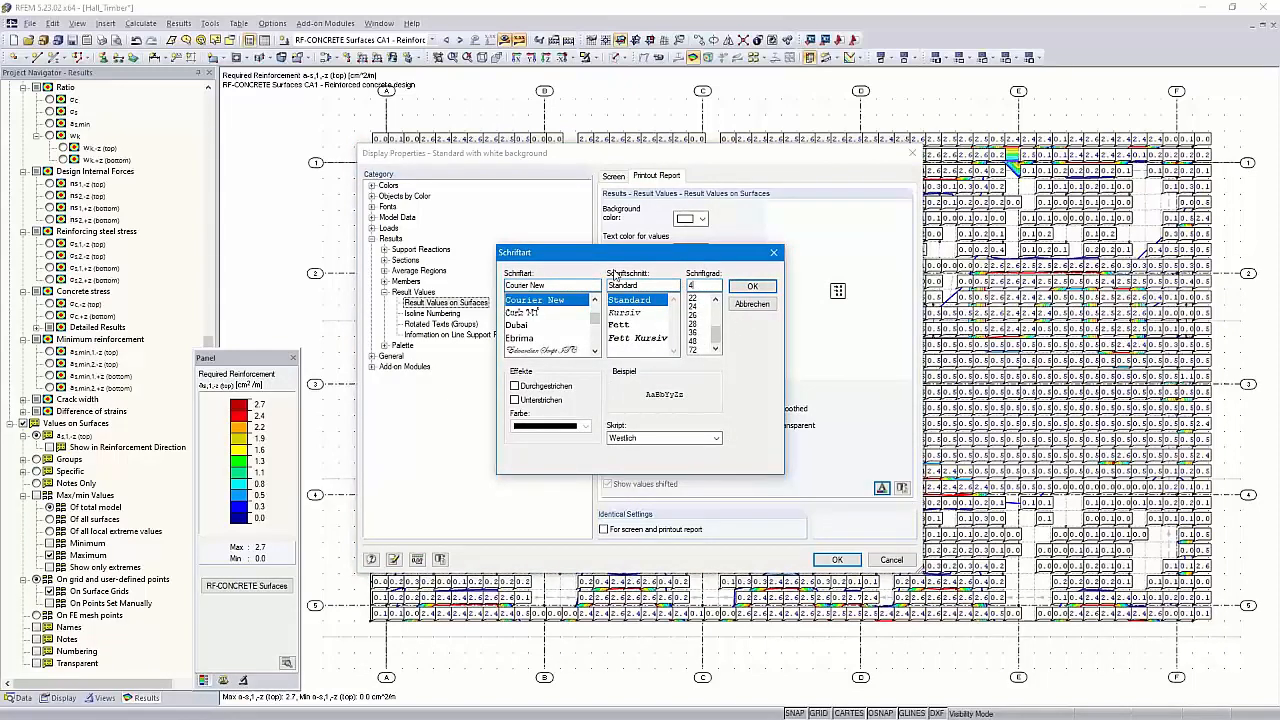
pyautogui.click(748, 288)
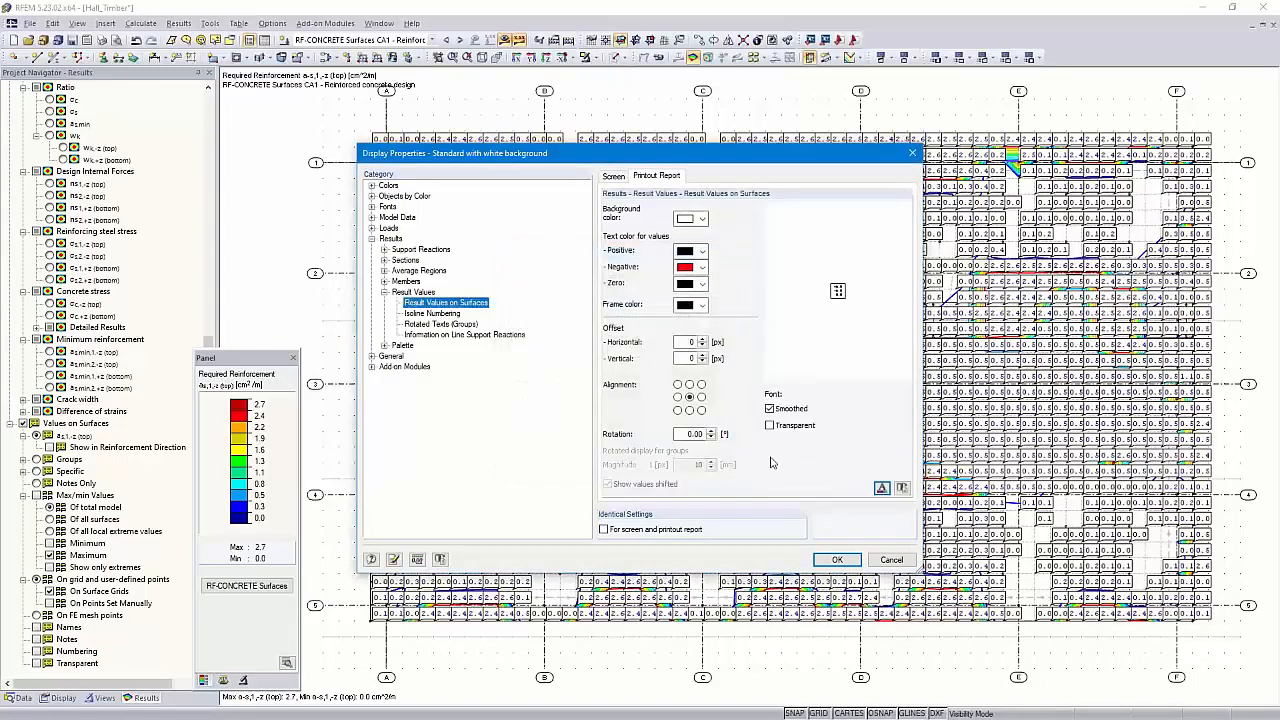
pyautogui.click(837, 560)
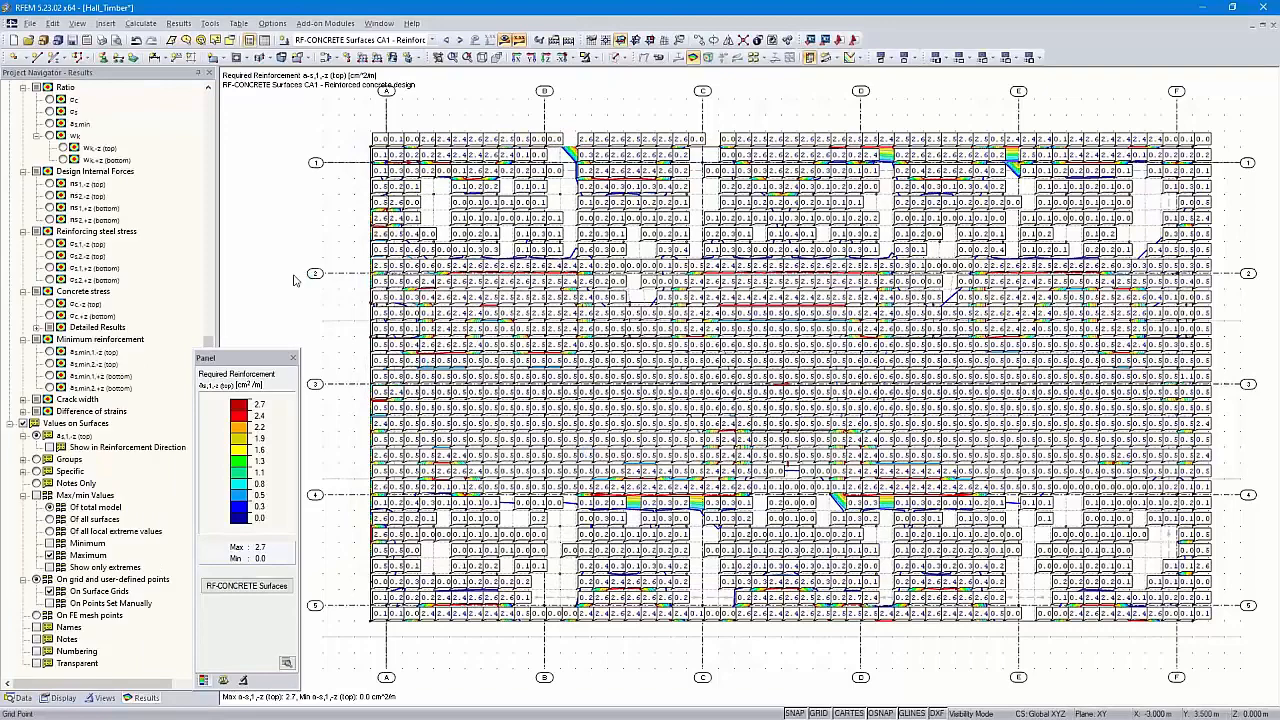
# Insert the plot into the printout report, inspect its smaller value labels, then close the report unsaved
pyautogui.click(102, 40)
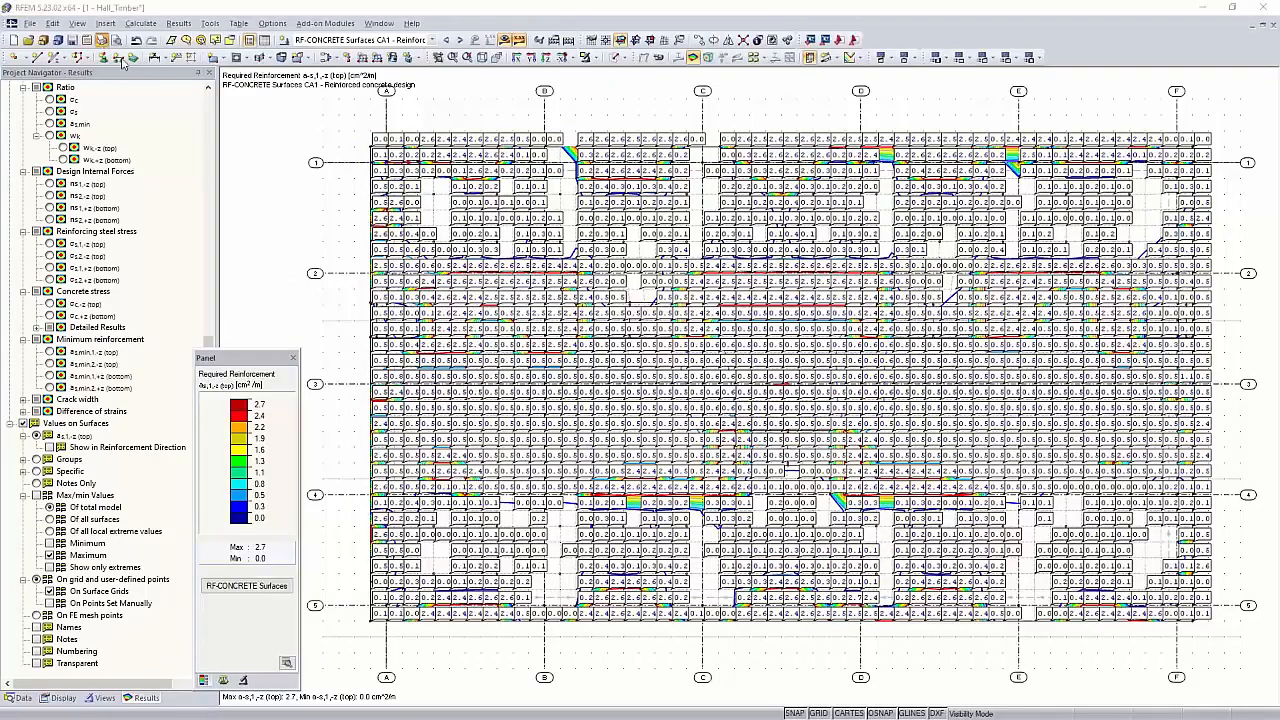
pyautogui.click(749, 512)
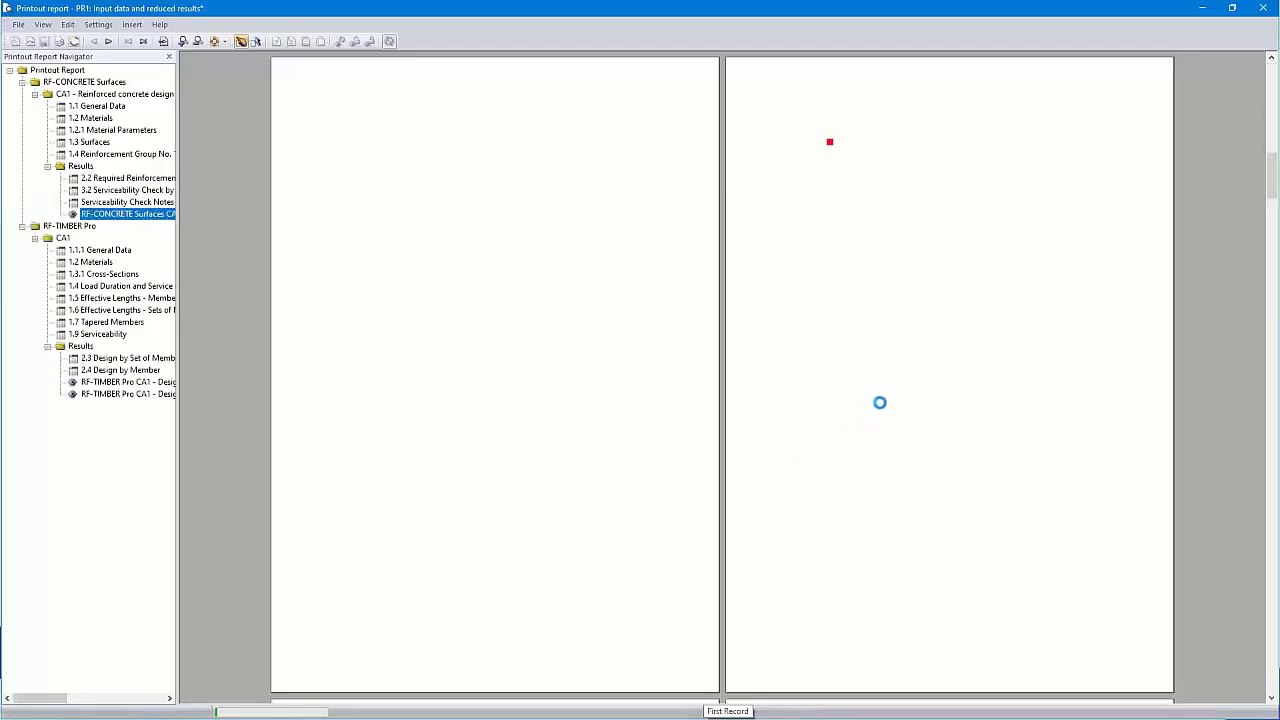
pyautogui.keyDown('ctrl'); pyautogui.scroll(1, 1026, 240); pyautogui.keyUp('ctrl')
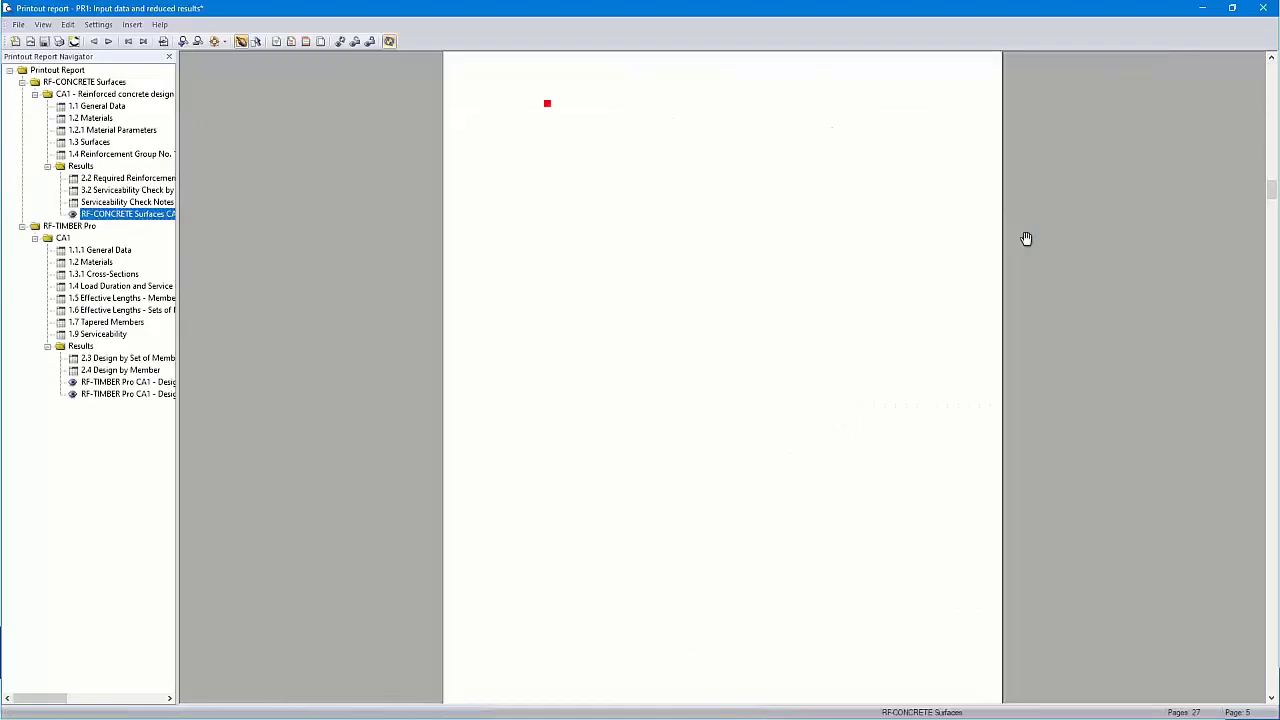
pyautogui.keyDown('ctrl'); pyautogui.scroll(1, 753, 260); pyautogui.keyUp('ctrl')
pyautogui.keyDown('ctrl'); pyautogui.scroll(1, 753, 260); pyautogui.keyUp('ctrl')
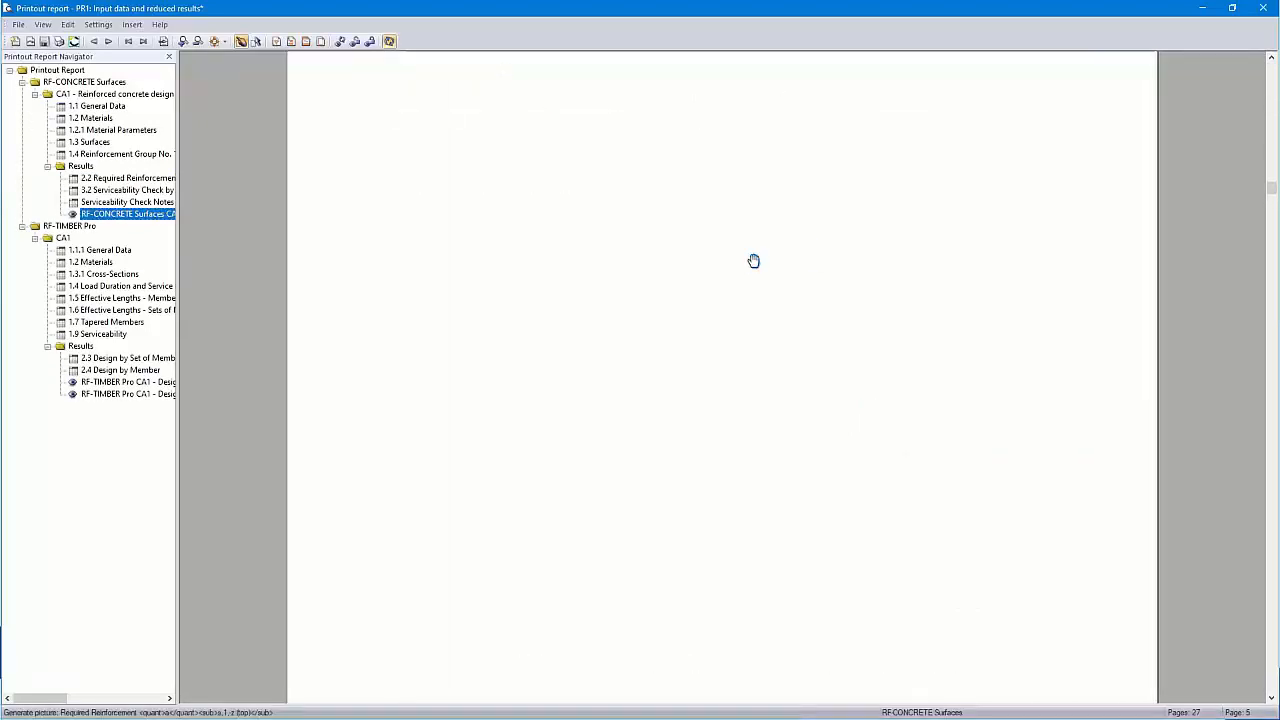
pyautogui.keyDown('ctrl'); pyautogui.scroll(1, 683, 312); pyautogui.keyUp('ctrl')
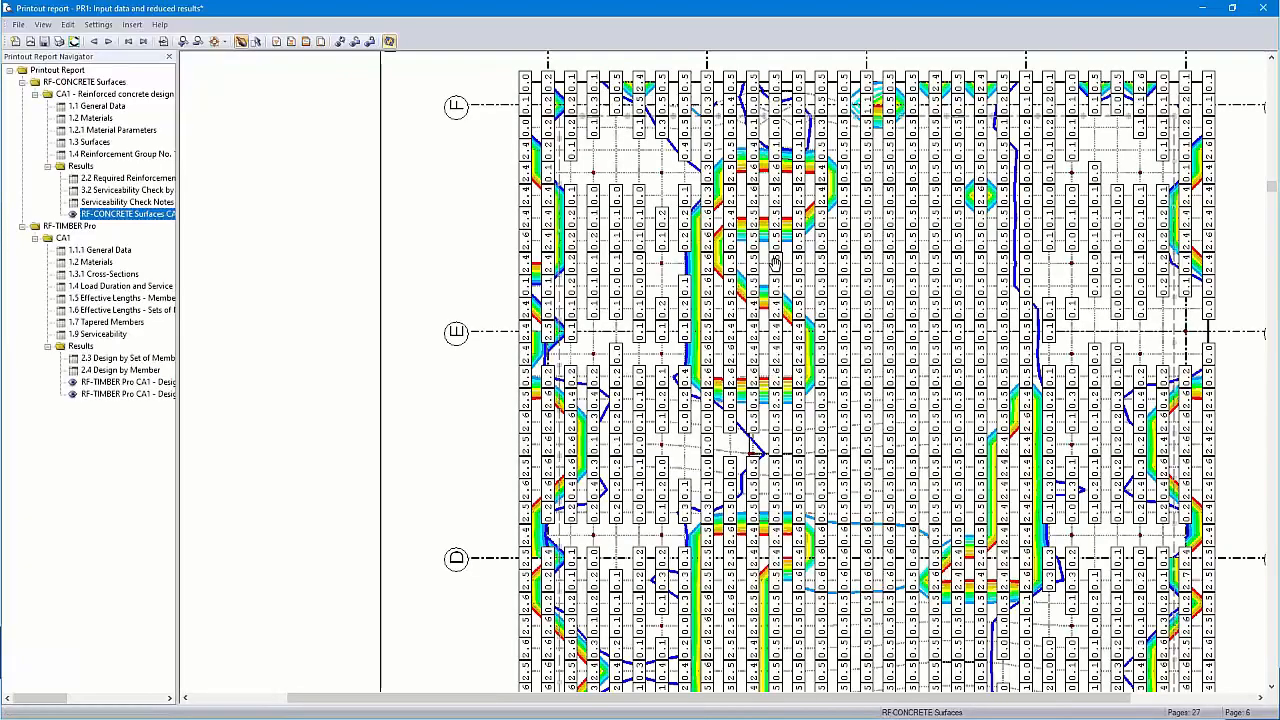
pyautogui.scroll(1, 770, 265)
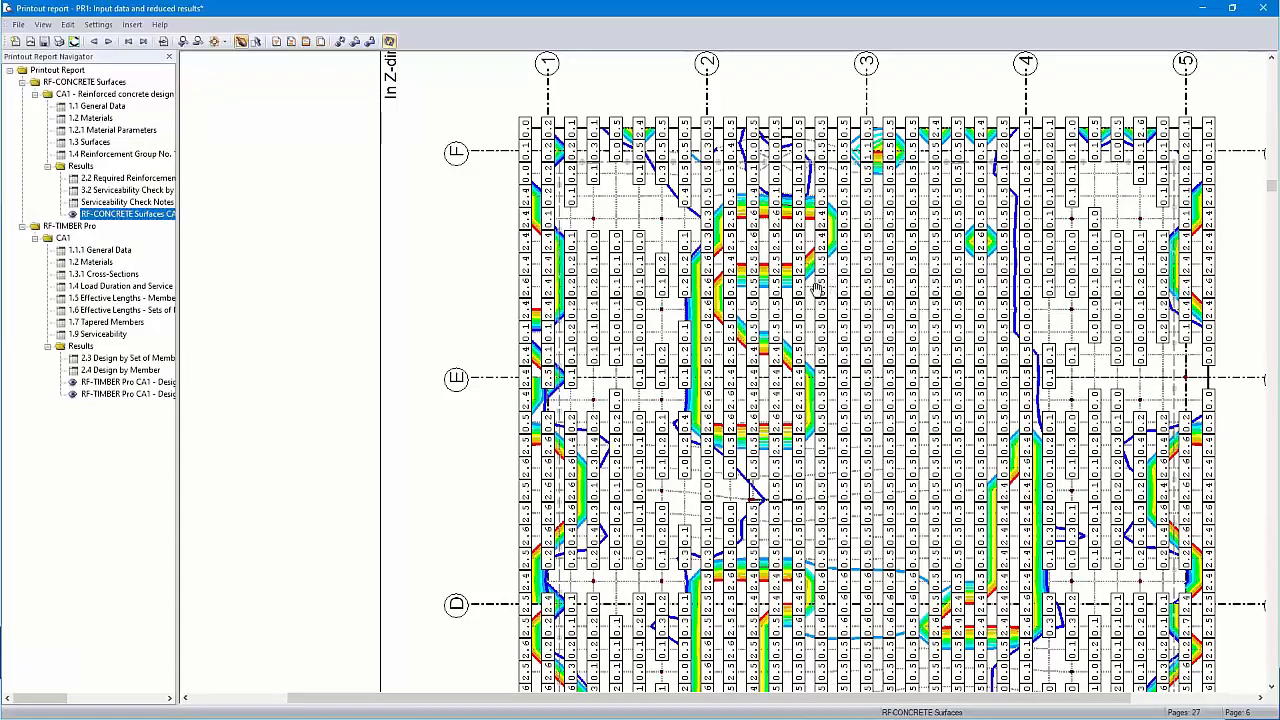
pyautogui.scroll(2, 870, 325)
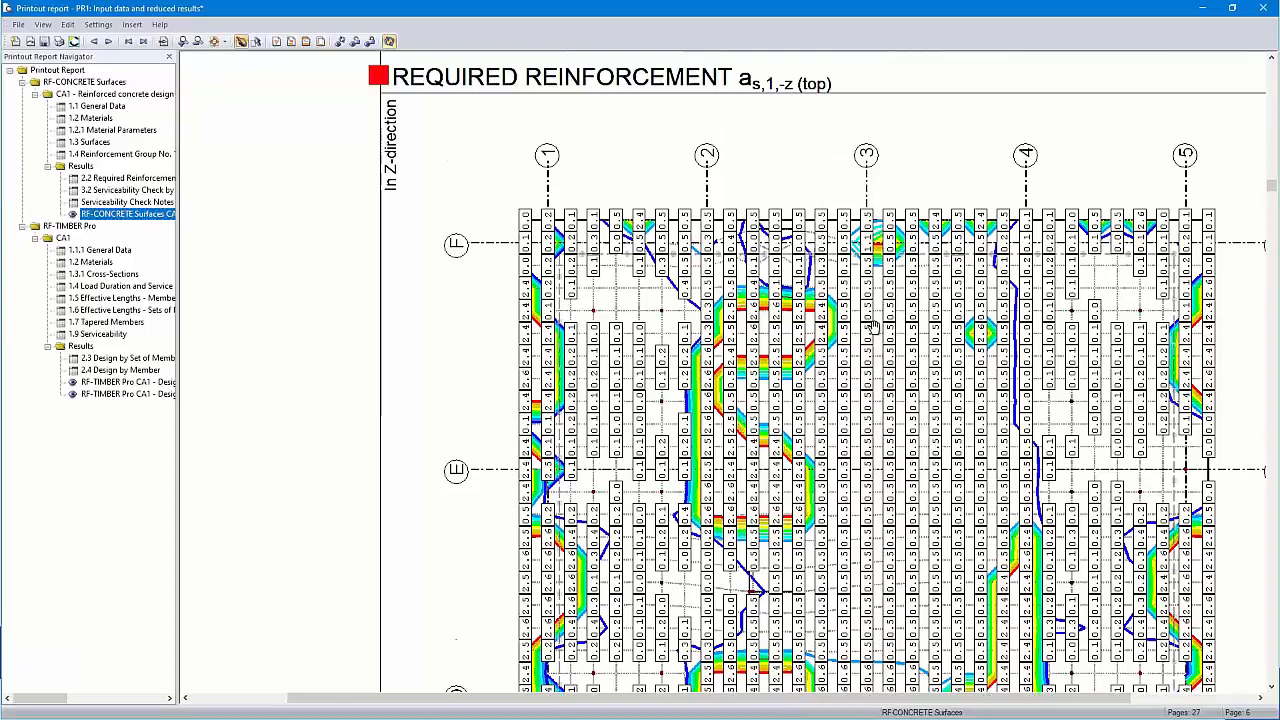
pyautogui.scroll(-13, 872, 325)
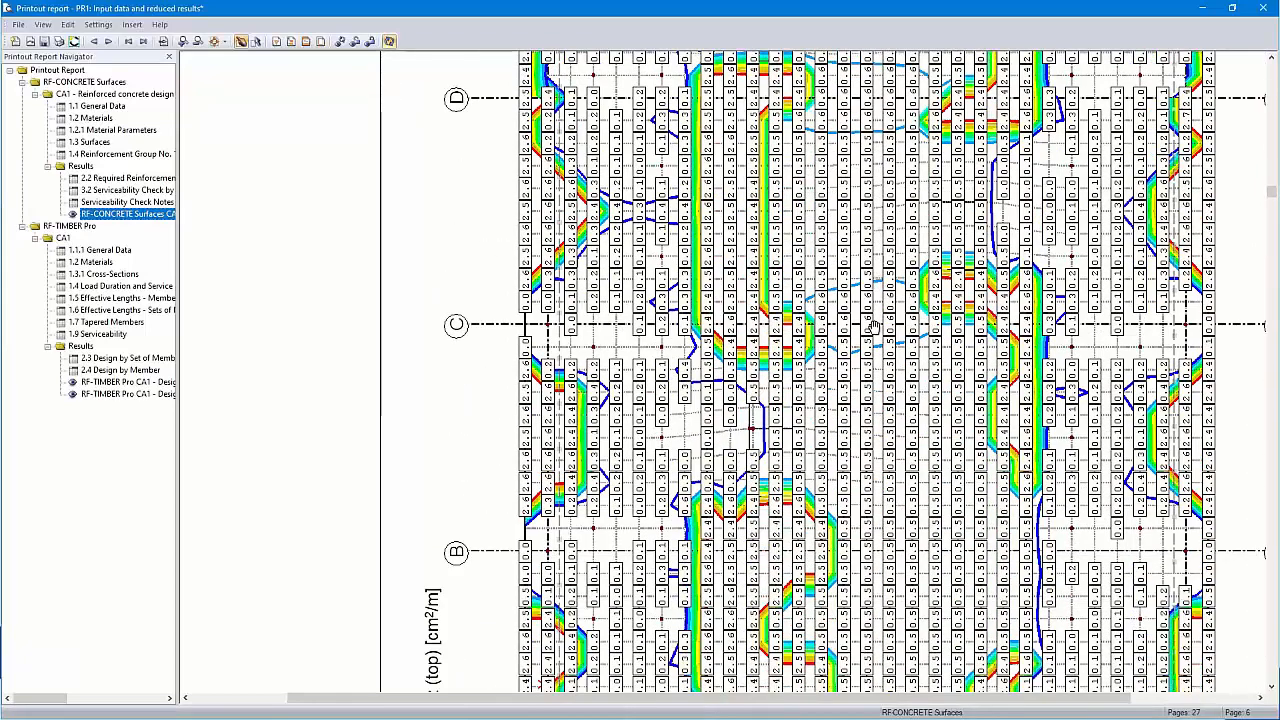
pyautogui.click(1264, 9)
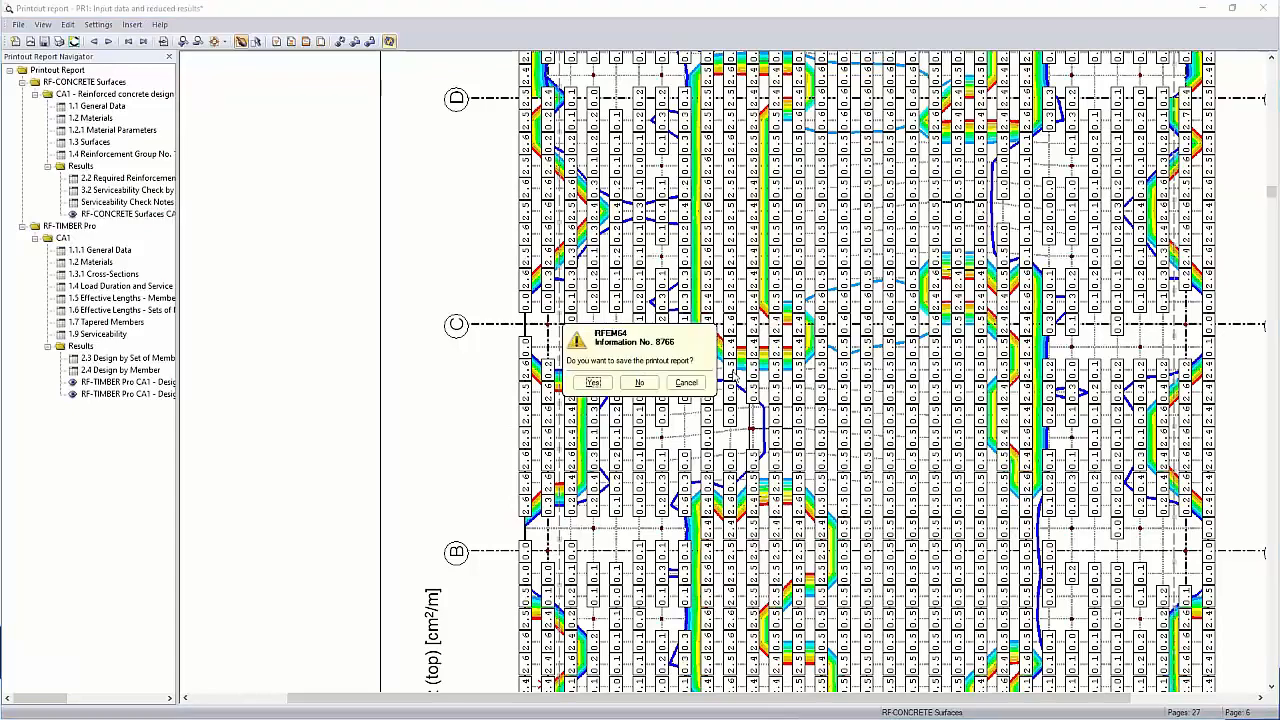
pyautogui.click(638, 384)
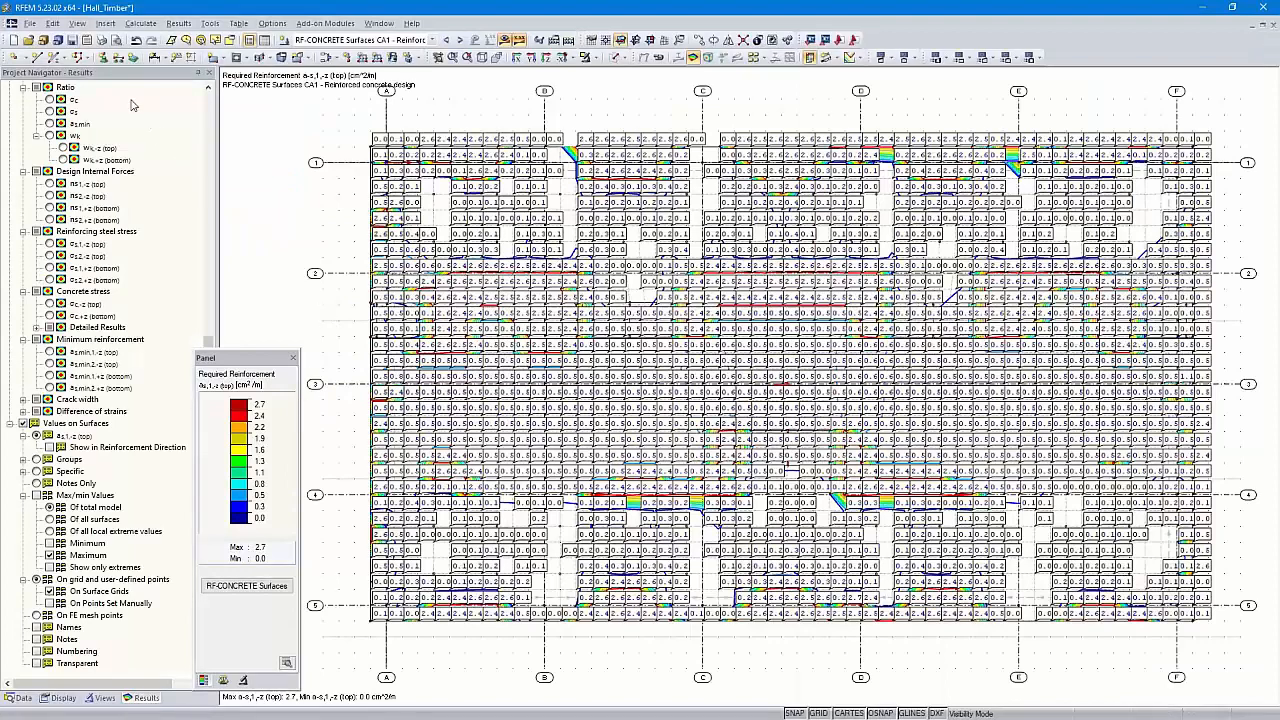
# Set up mass graphic printing for selected load cases, choosing CA1 RF-CONCRETE Surfaces
pyautogui.scroll(10, 97, 205)
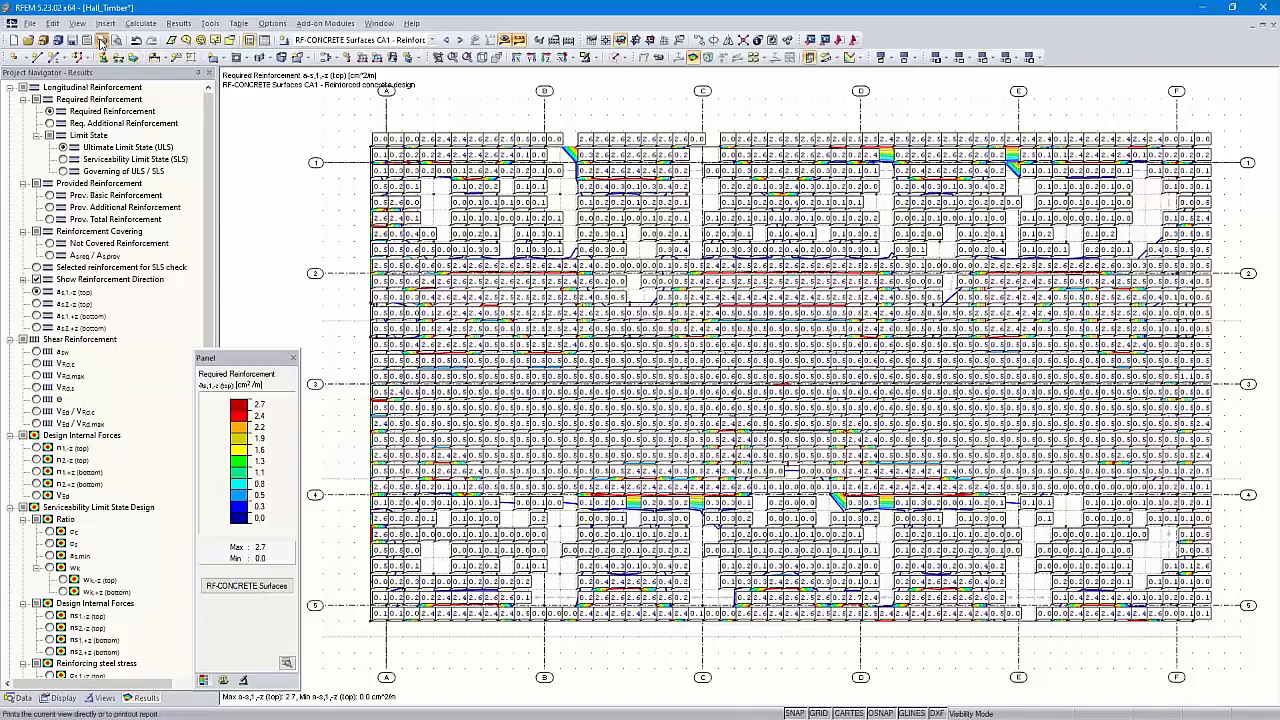
pyautogui.click(101, 40)
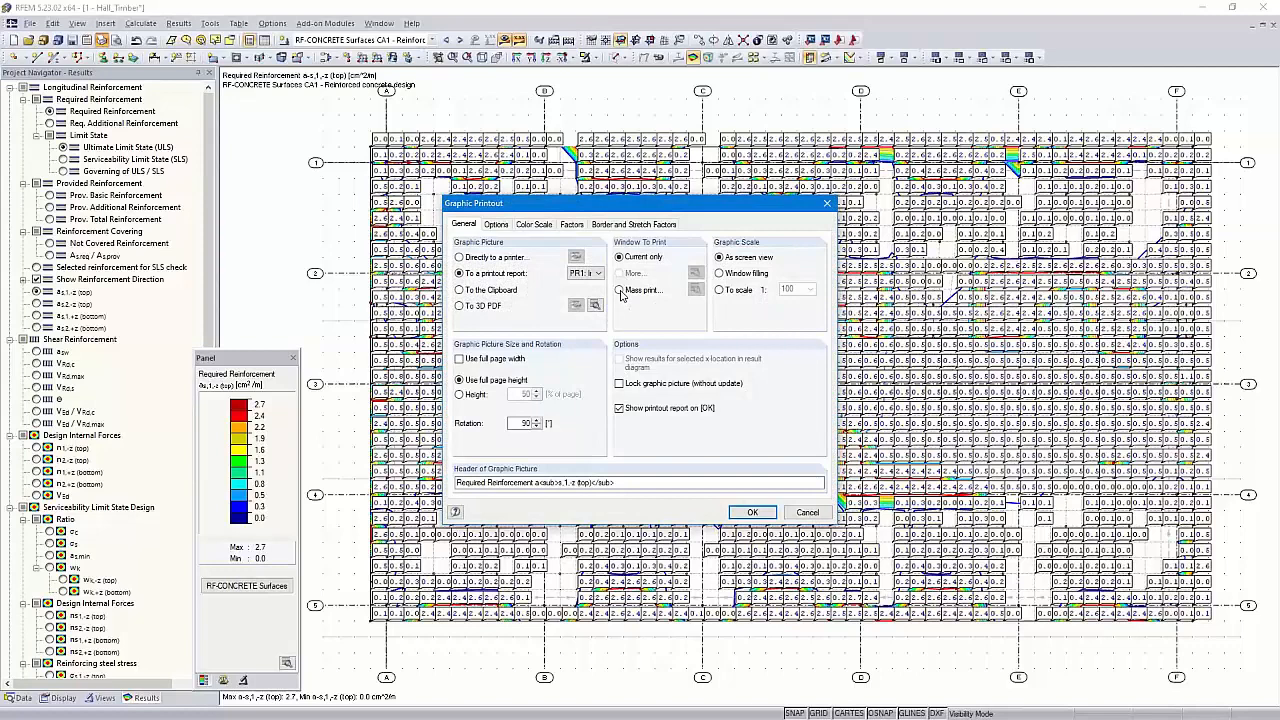
pyautogui.click(620, 290)
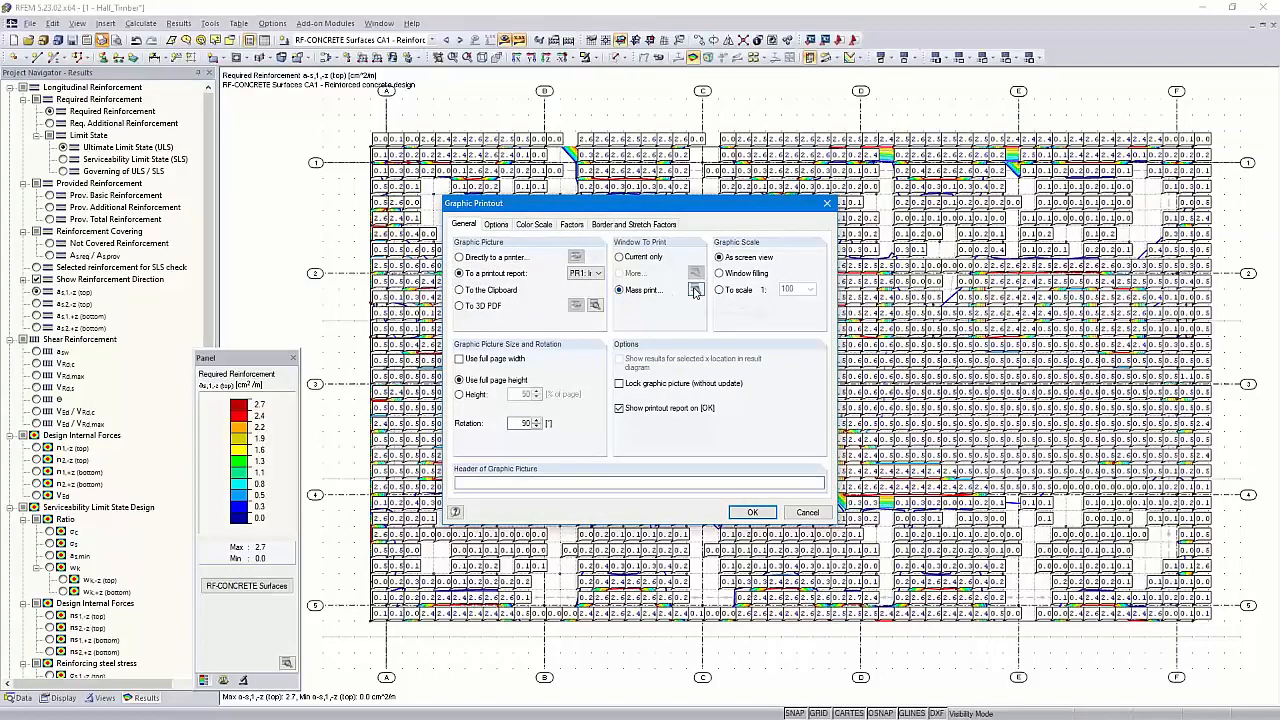
pyautogui.click(696, 290)
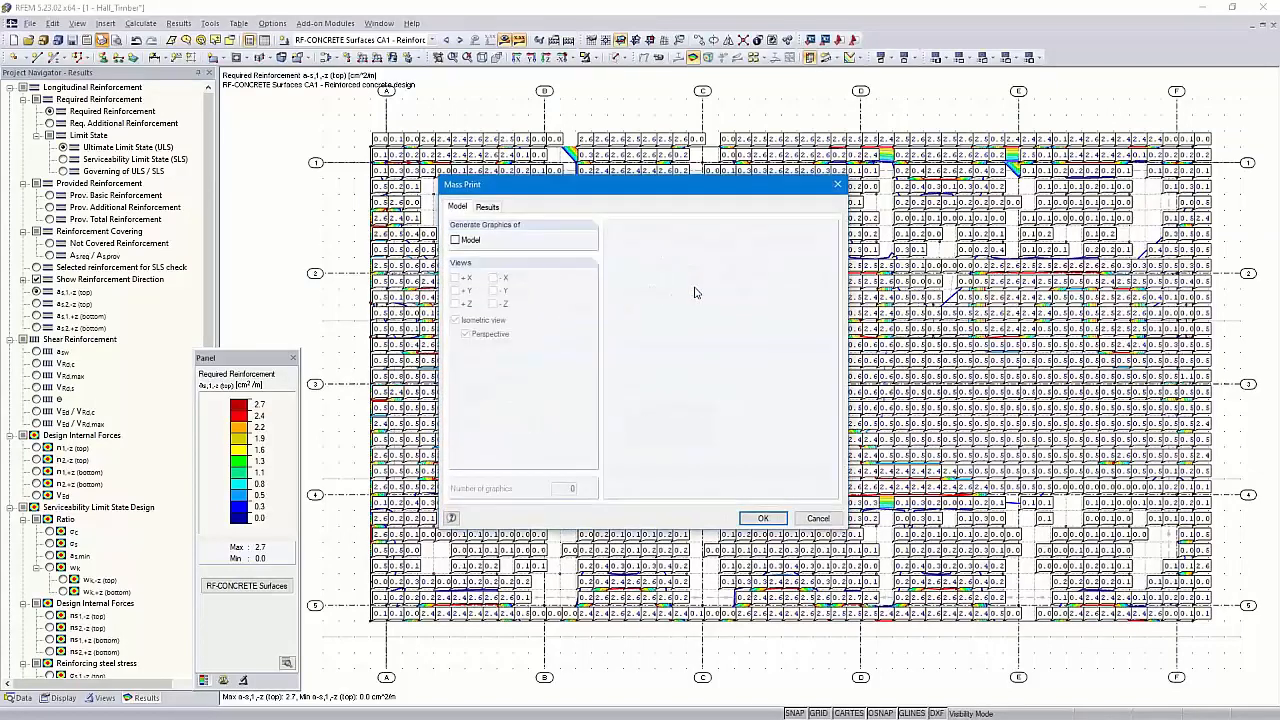
pyautogui.click(489, 208)
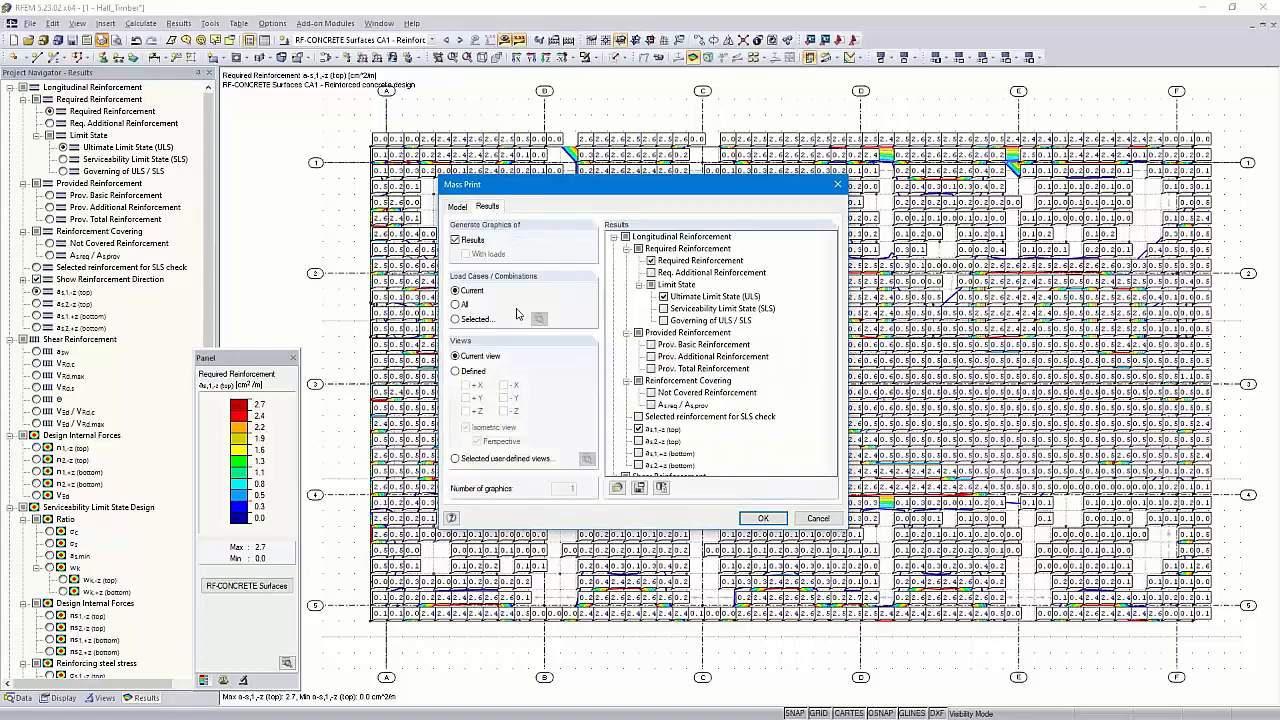
pyautogui.click(456, 319)
pyautogui.click(539, 319)
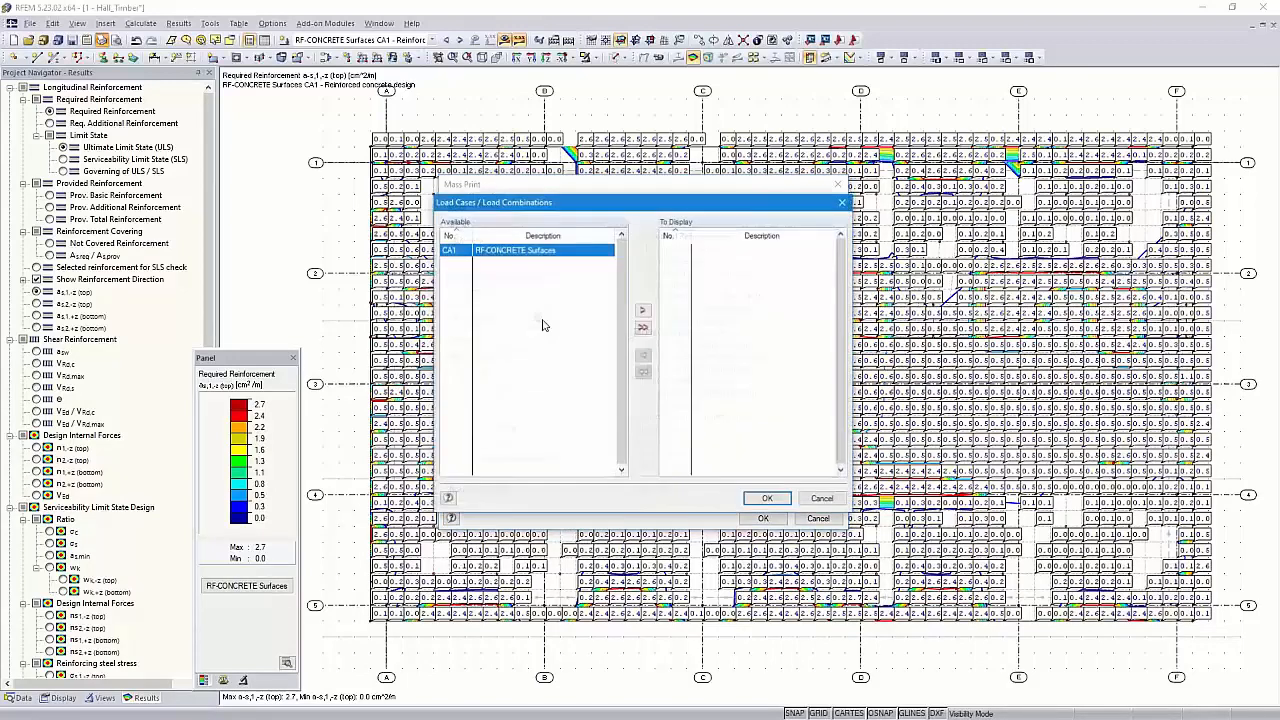
pyautogui.doubleClick(510, 252)
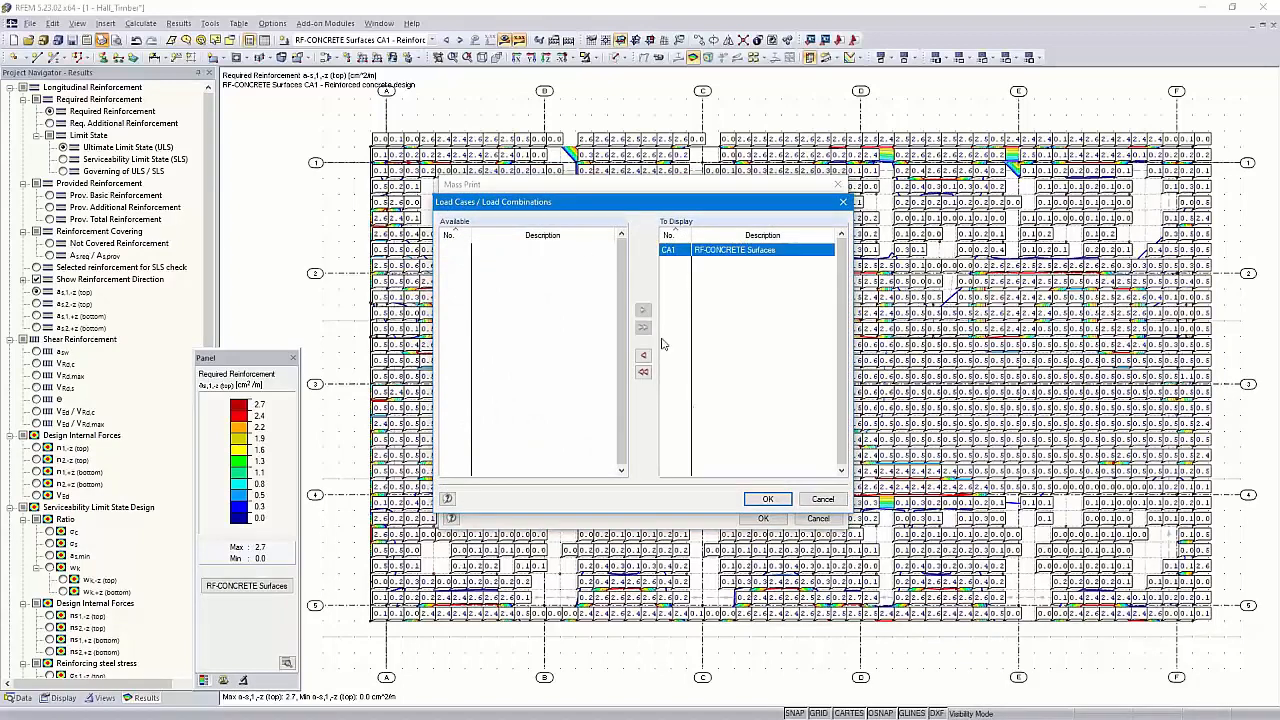
pyautogui.click(767, 498)
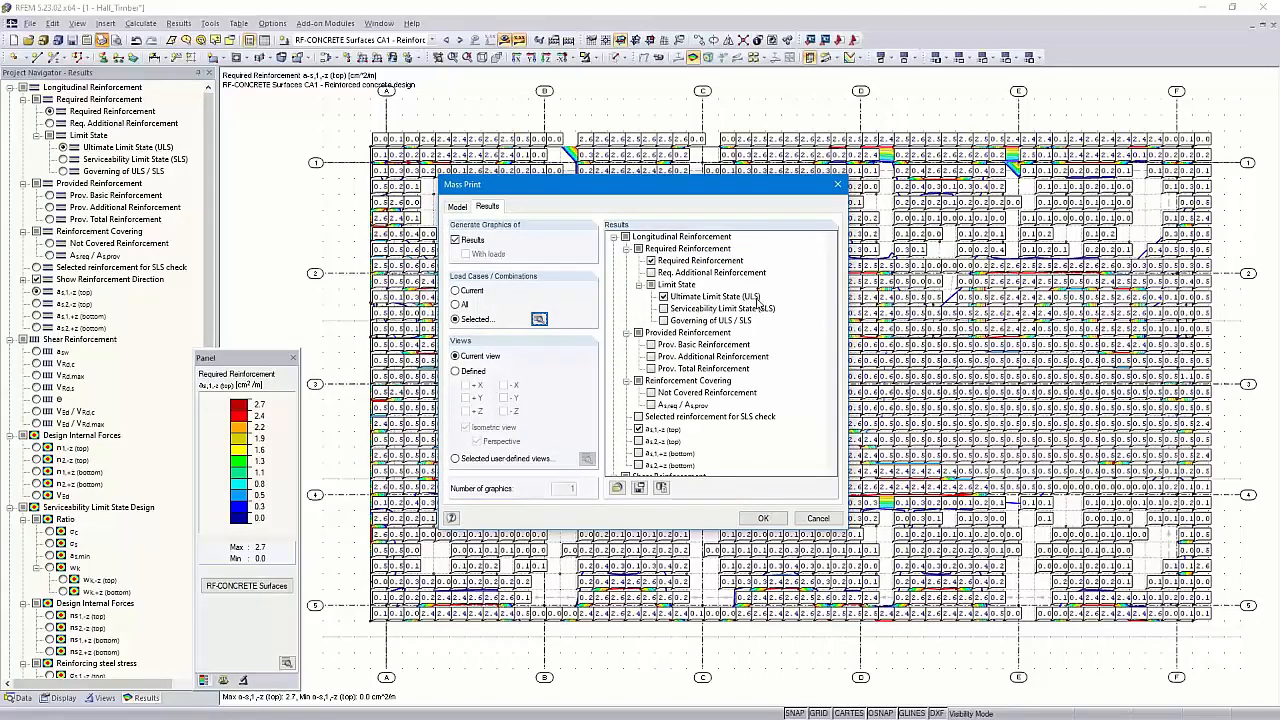
# Tick the top and bottom required-reinforcement graphics and send them into report PR1
pyautogui.scroll(-1, 675, 408)
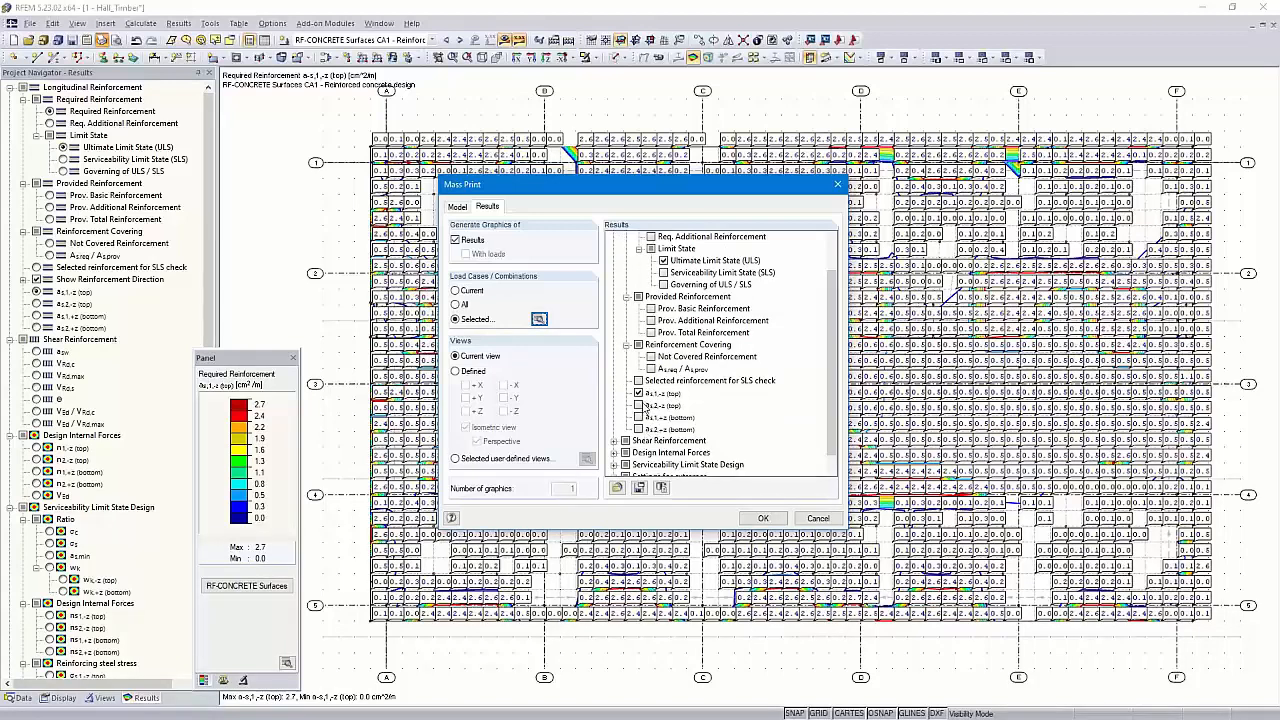
pyautogui.click(638, 405)
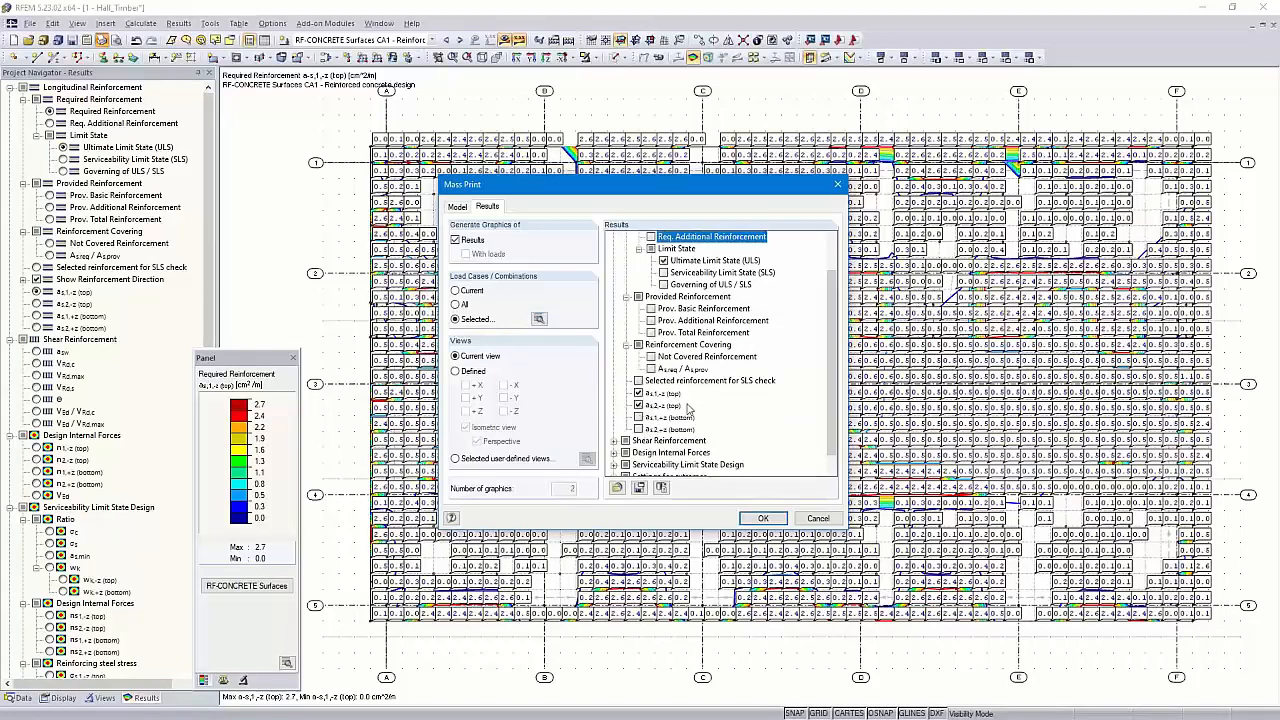
pyautogui.click(639, 428)
pyautogui.scroll(-1, 705, 412)
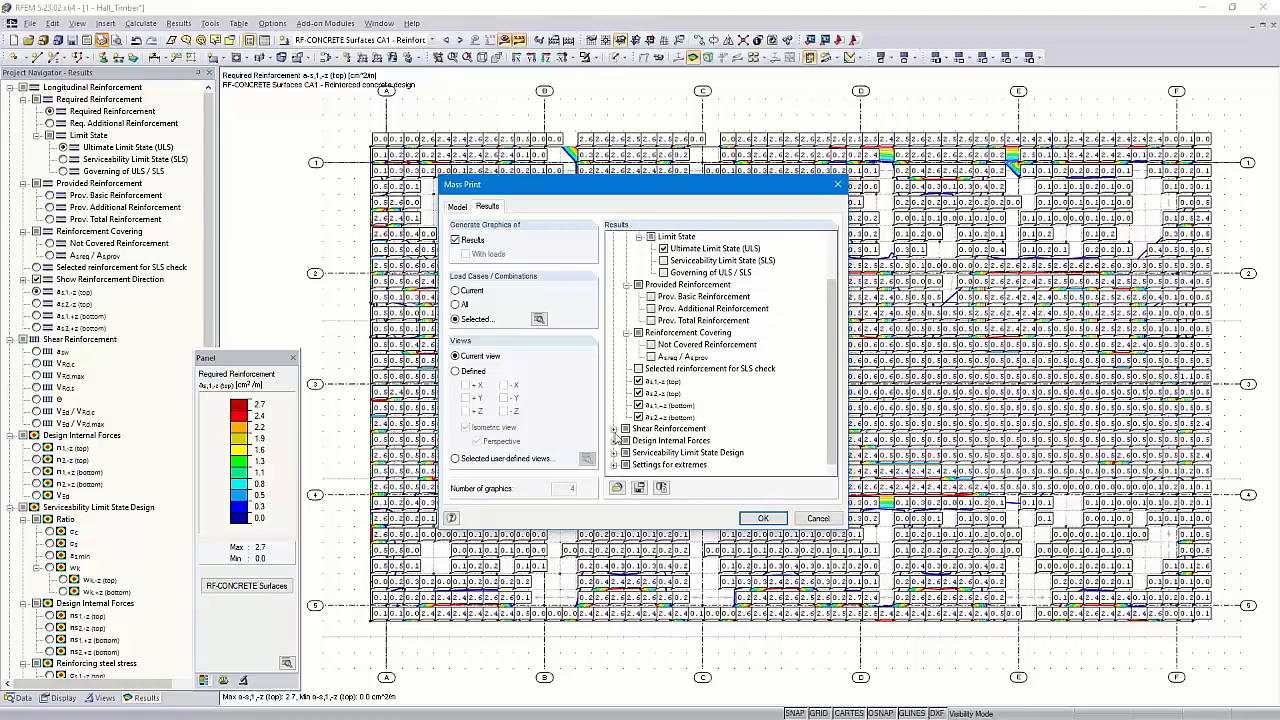
pyautogui.click(614, 429)
pyautogui.click(614, 381)
pyautogui.click(762, 518)
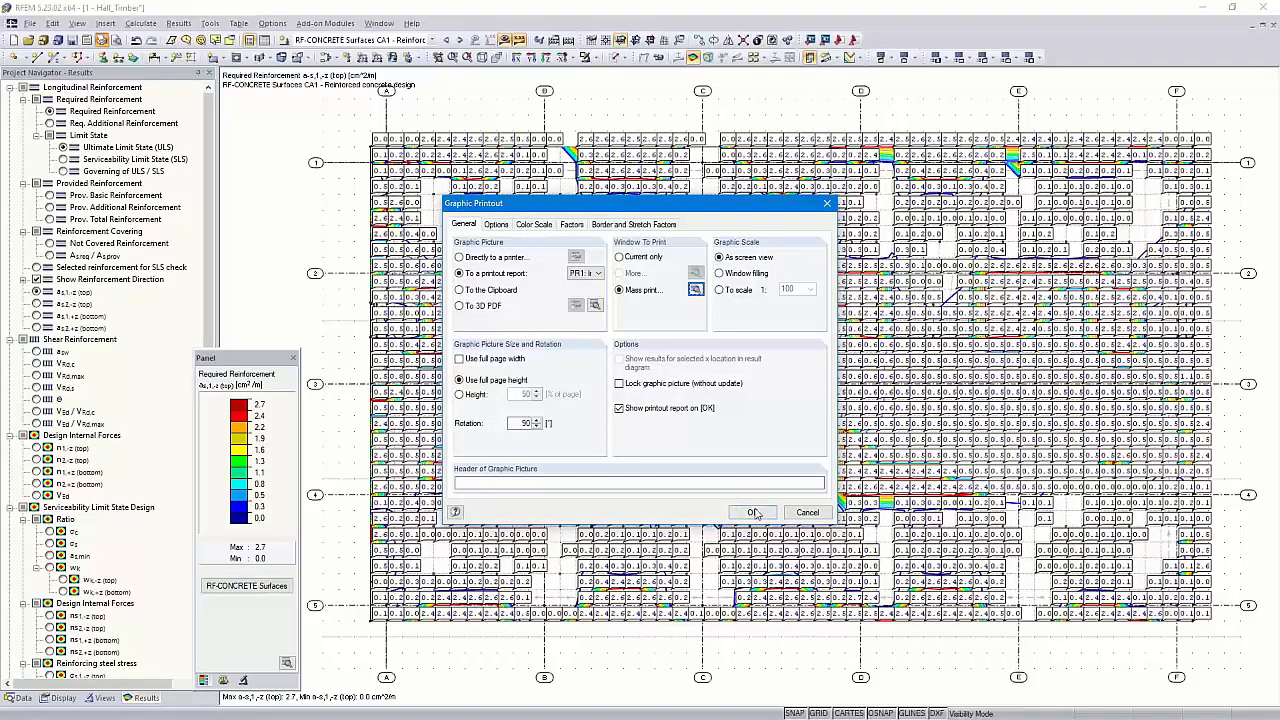
pyautogui.click(753, 513)
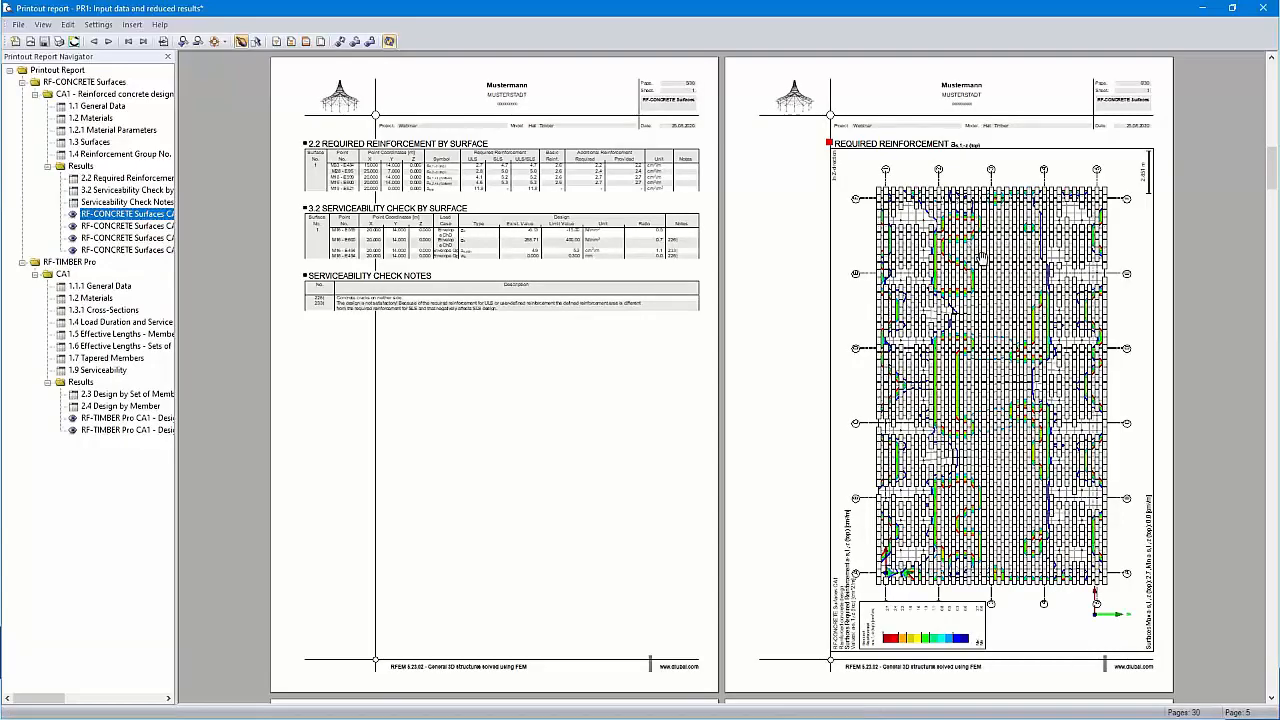
# Browse the new RF-CONCRETE Surfaces graphic pages, then go to RF-TIMBER Pro 1.1.1 General Data
pyautogui.keyDown('ctrl'); pyautogui.scroll(1, 981, 258); pyautogui.keyUp('ctrl')
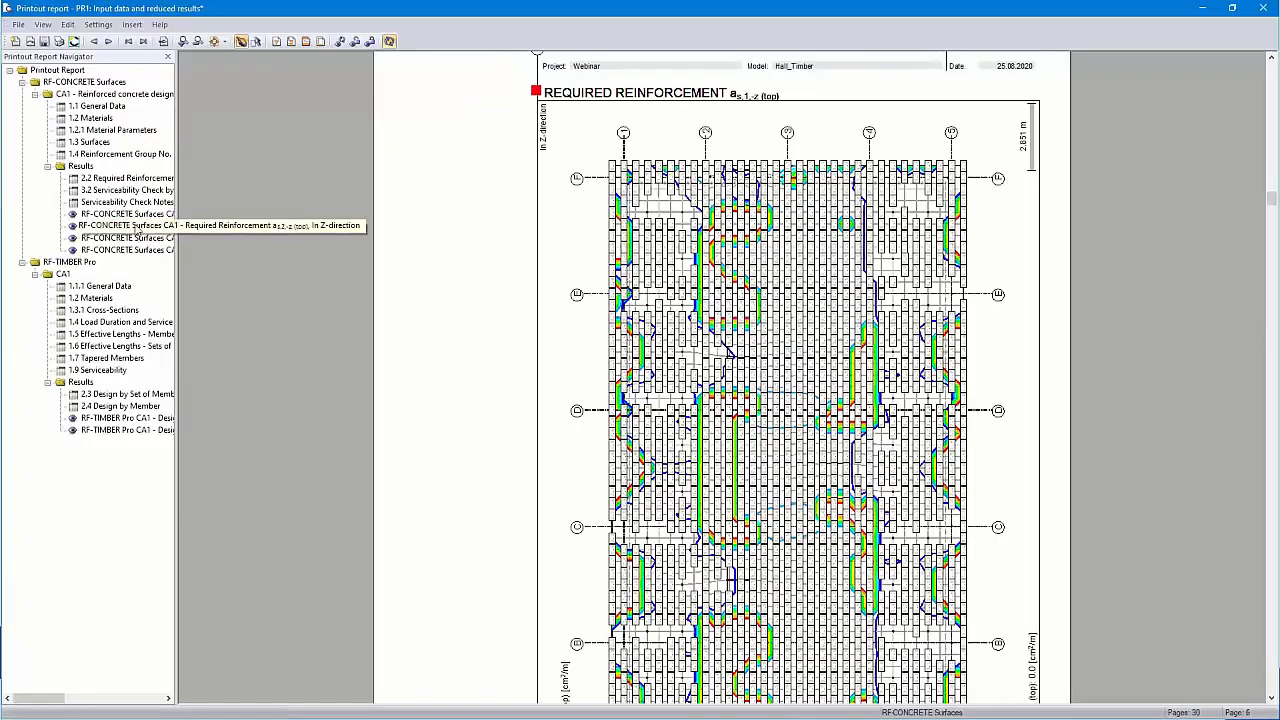
pyautogui.click(137, 238)
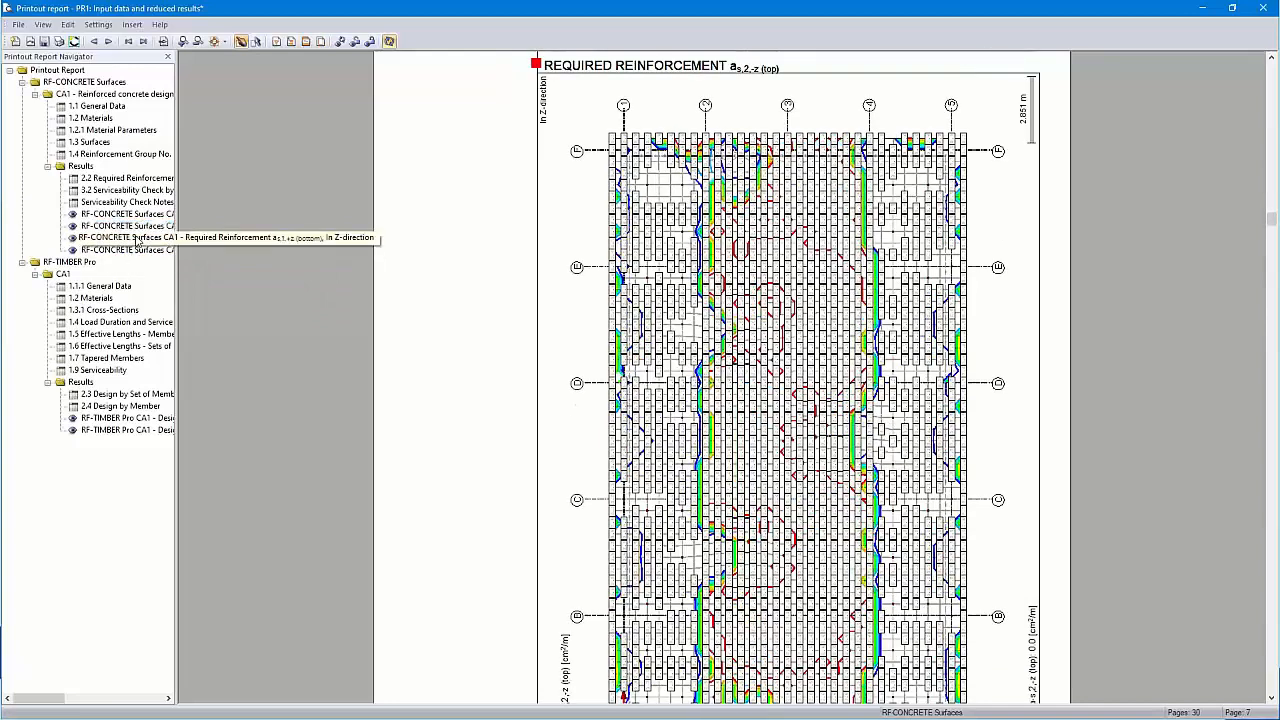
pyautogui.click(136, 252)
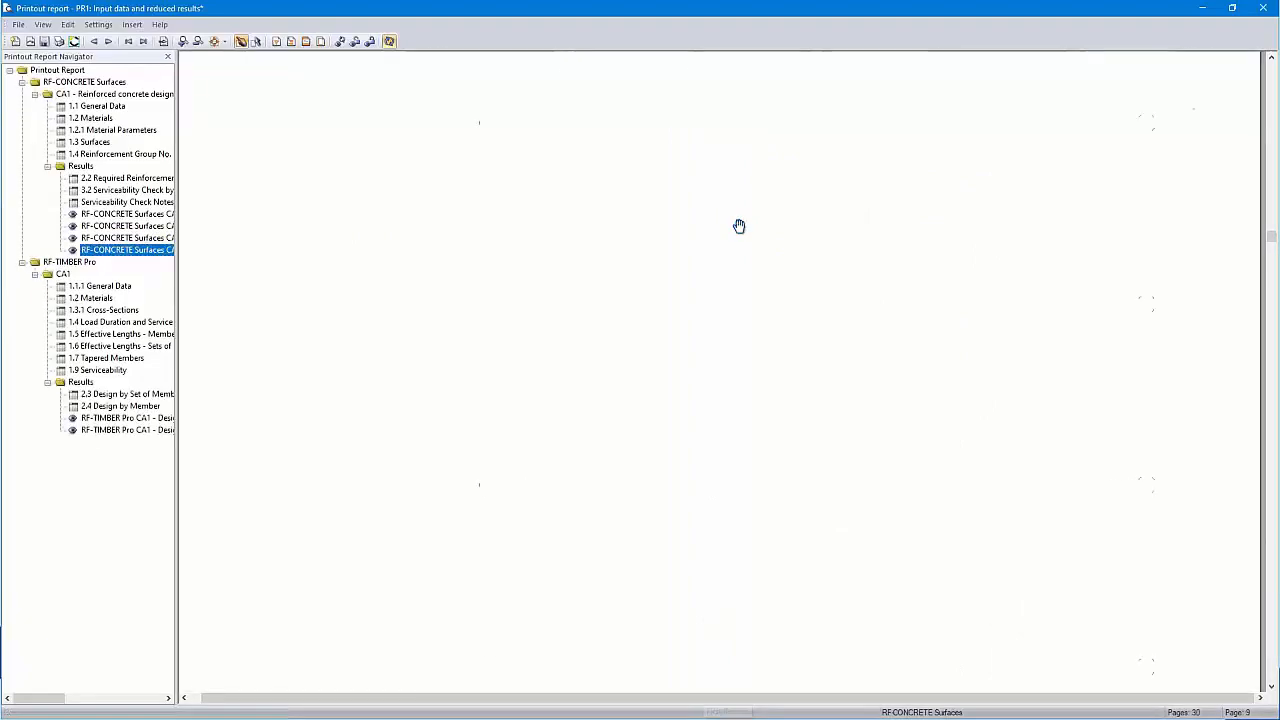
pyautogui.click(216, 42)
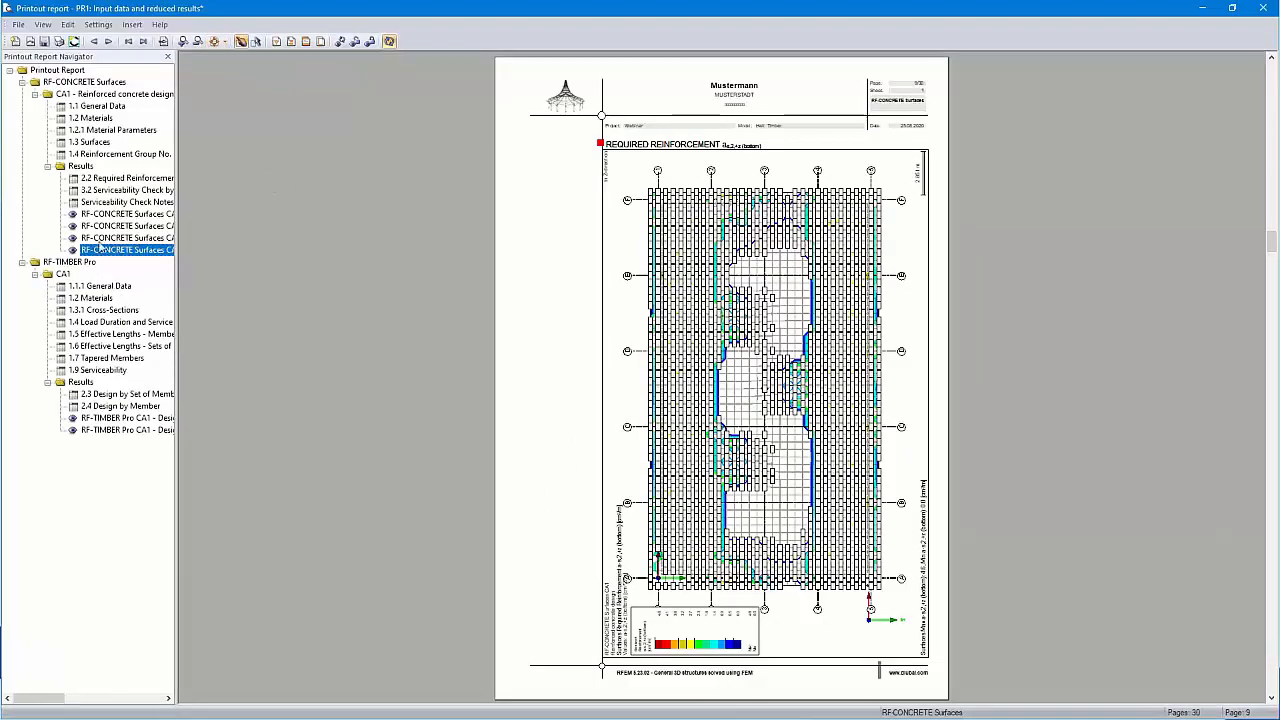
pyautogui.click(104, 287)
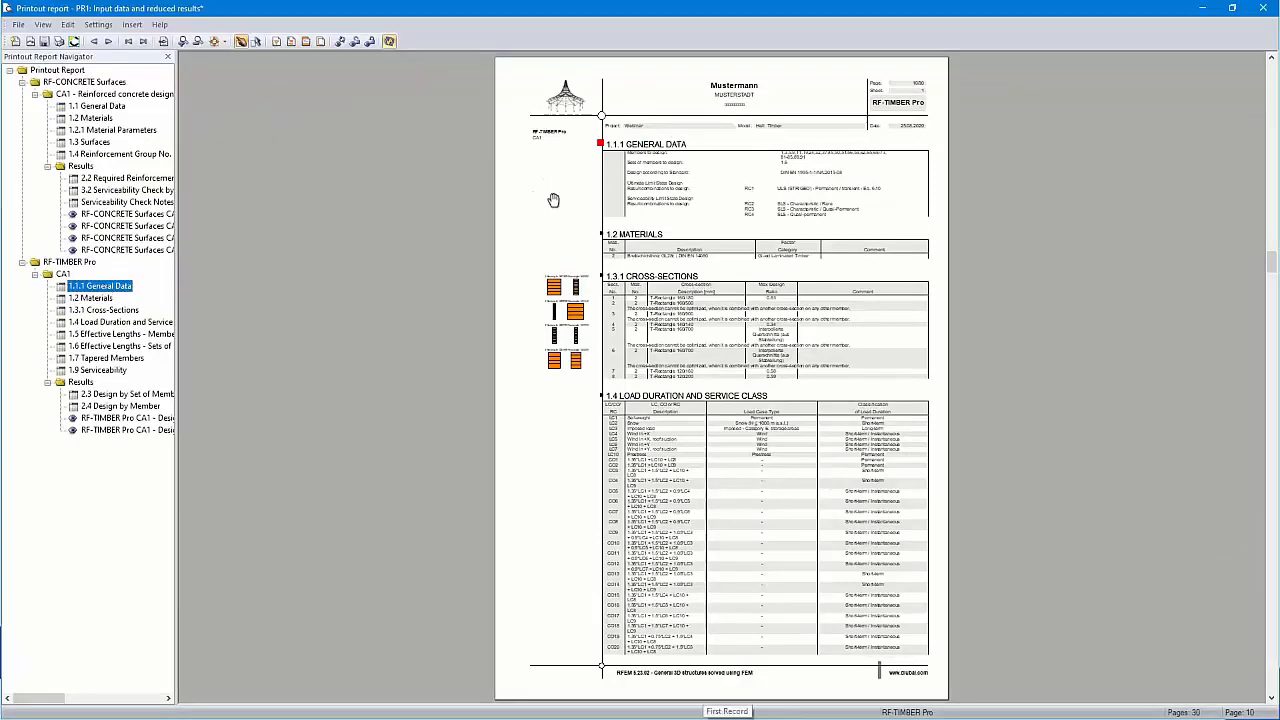
pyautogui.keyDown('ctrl'); pyautogui.scroll(1, 557, 207); pyautogui.keyUp('ctrl')
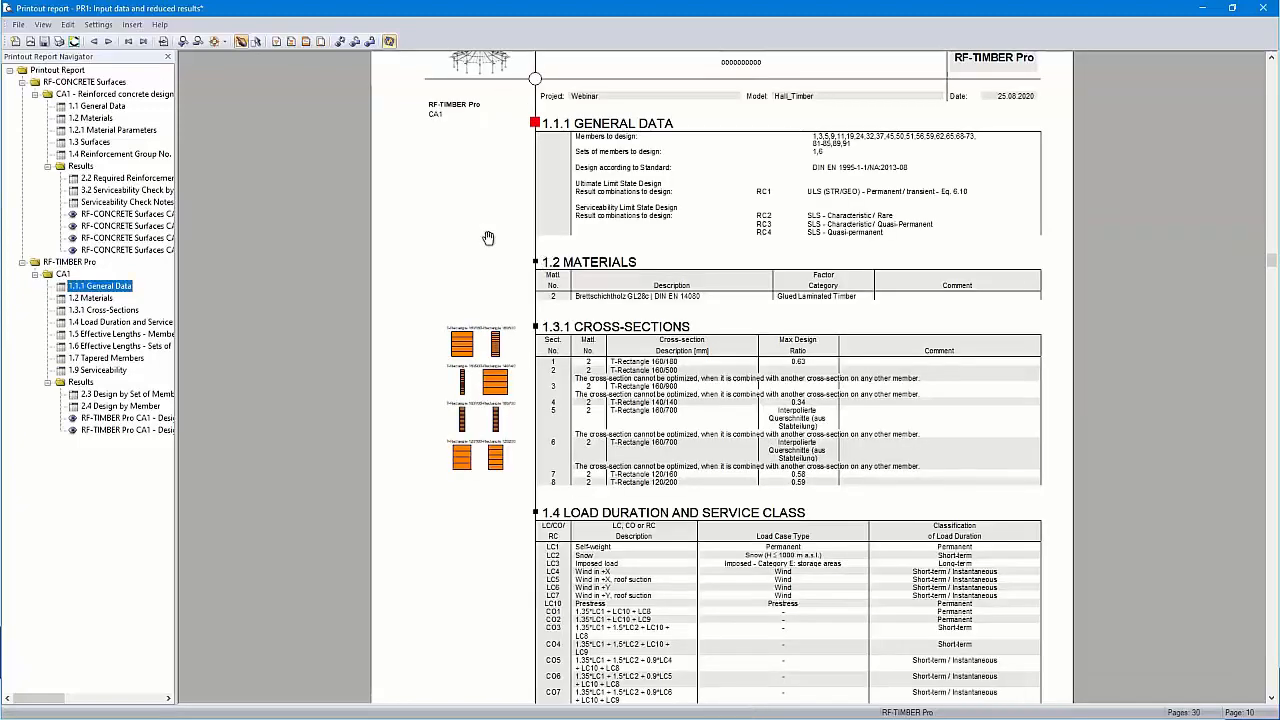
# Add 'Design notes:' followed by blank lines as the General Data chapter's additional explanation
pyautogui.rightClick(101, 290)
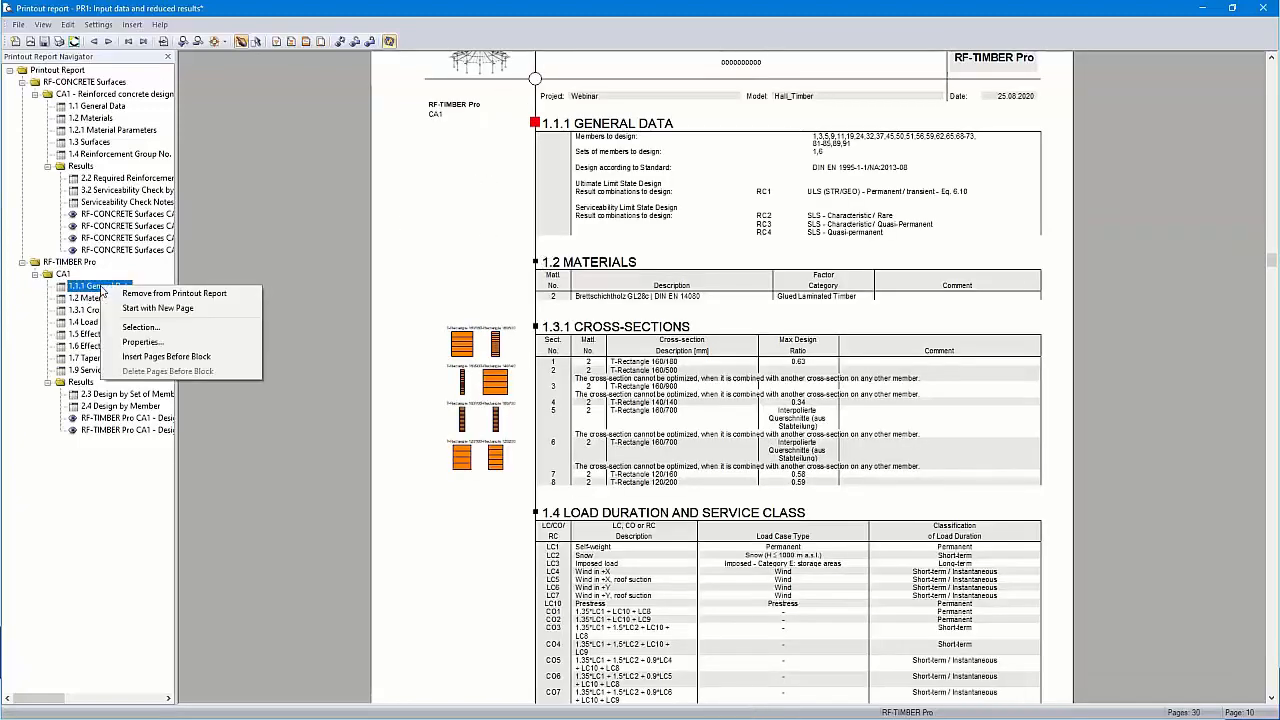
pyautogui.click(141, 342)
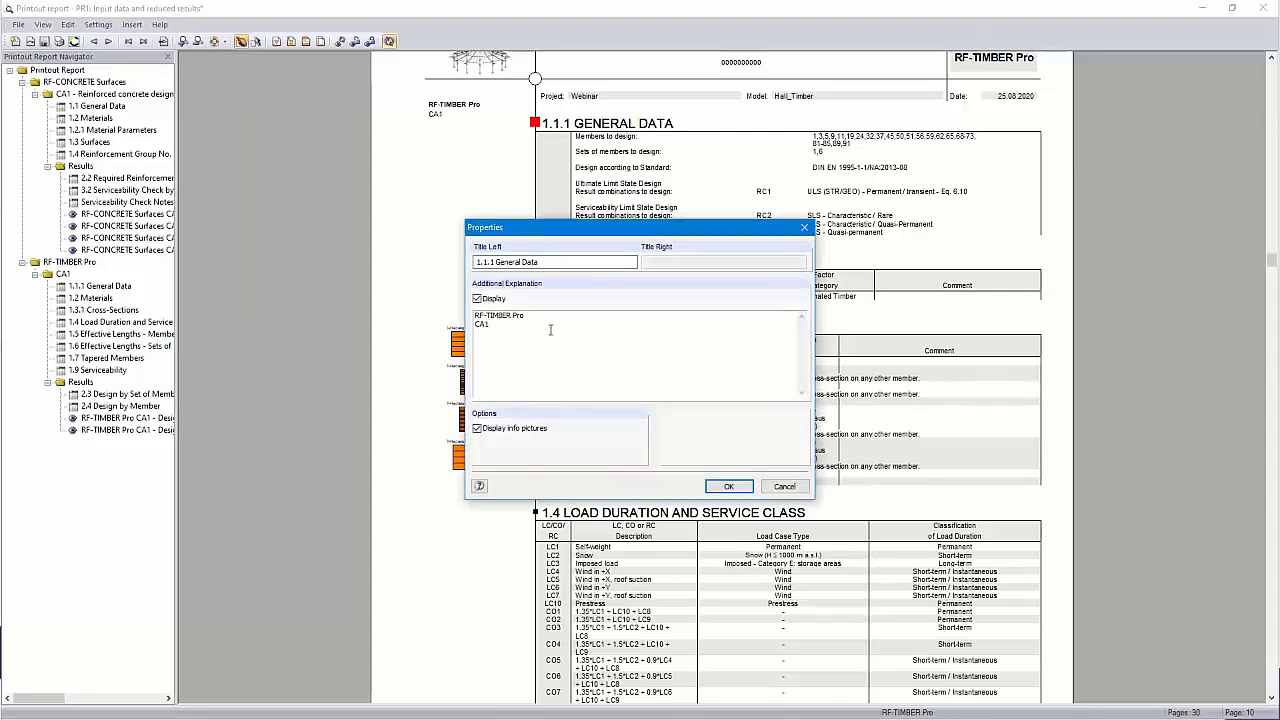
pyautogui.write('Design')
pyautogui.press('Return')
pyautogui.press('Return')
pyautogui.click(729, 486)
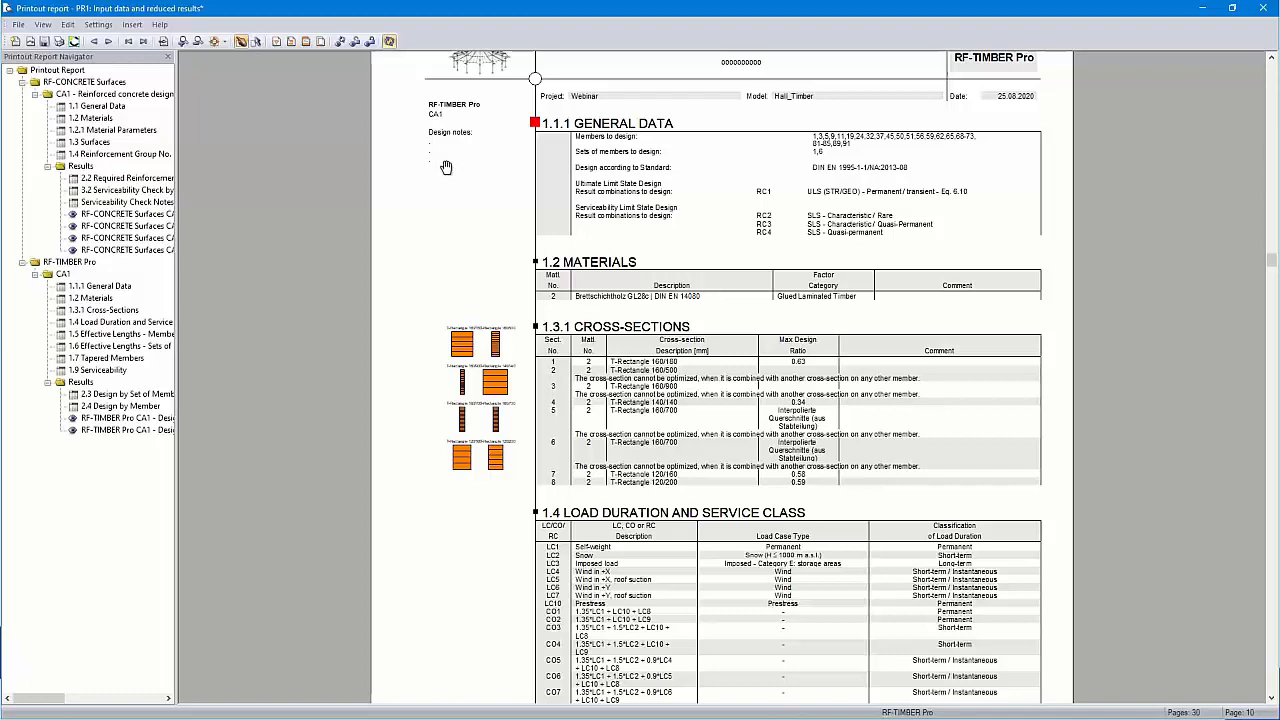
pyautogui.scroll(2, 718, 440)
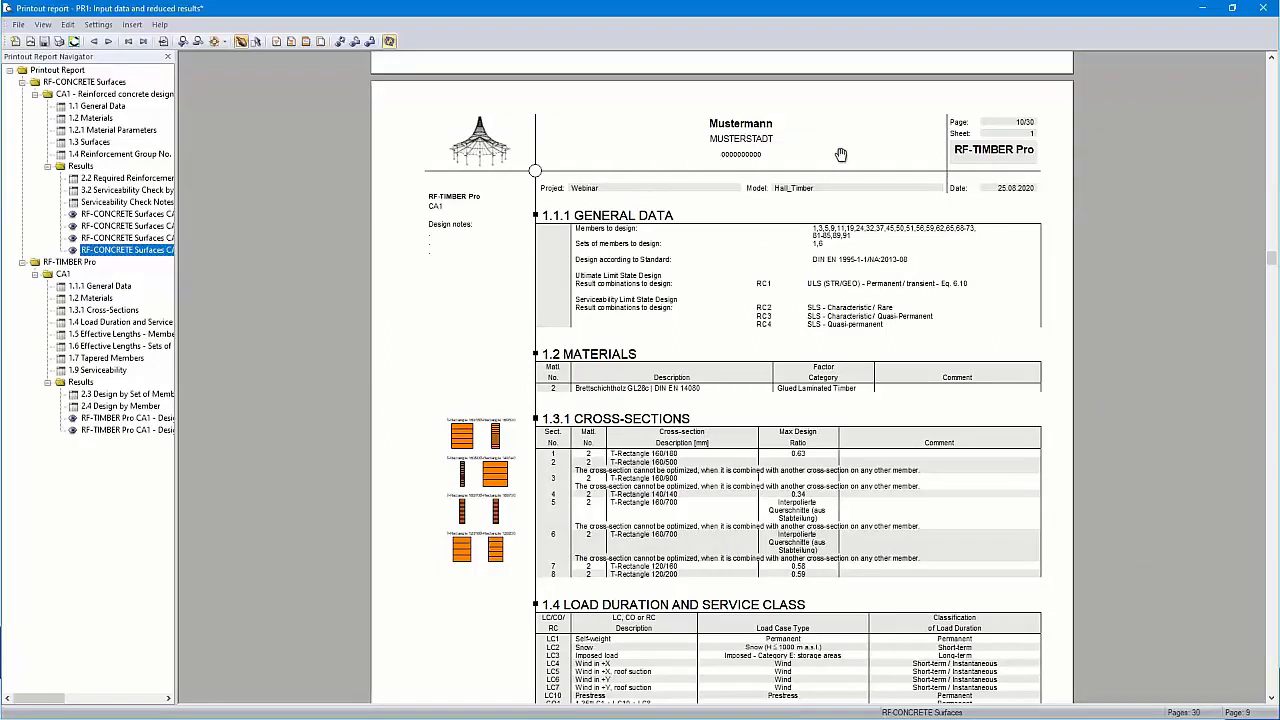
# Load the saved '2 - Dlubal' header from the Header Library into the header setup
pyautogui.click(306, 42)
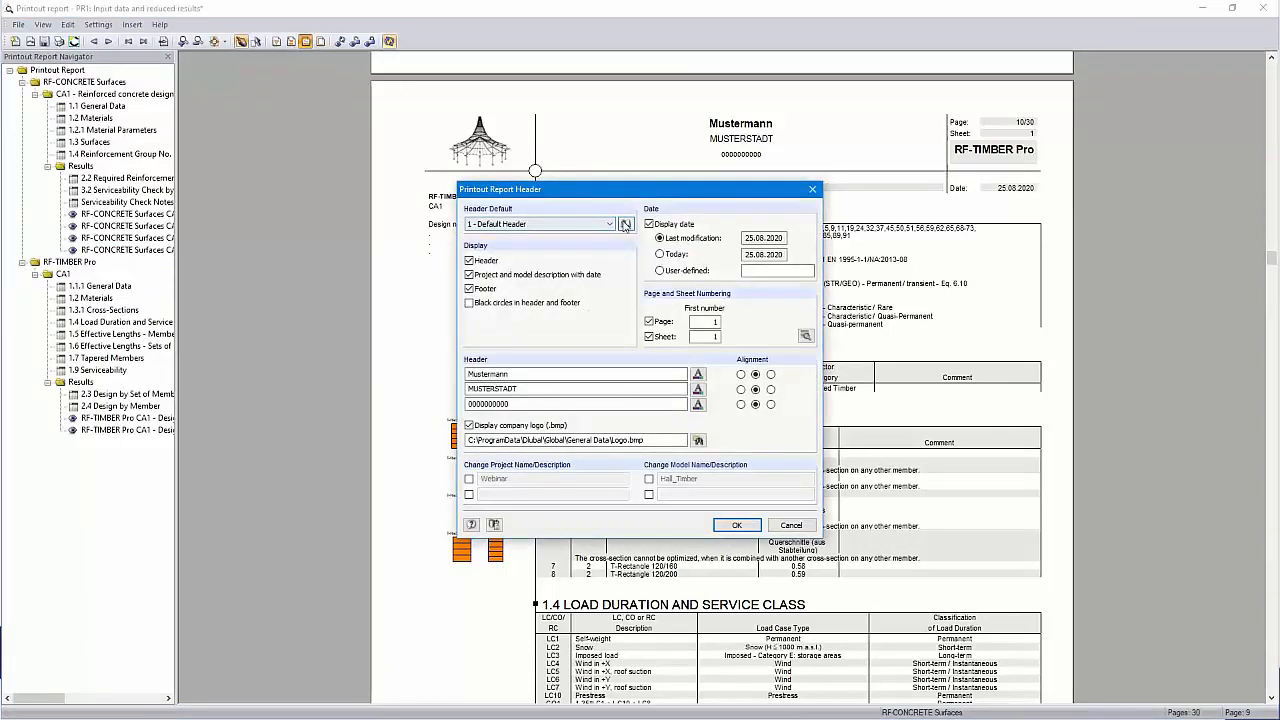
pyautogui.click(626, 225)
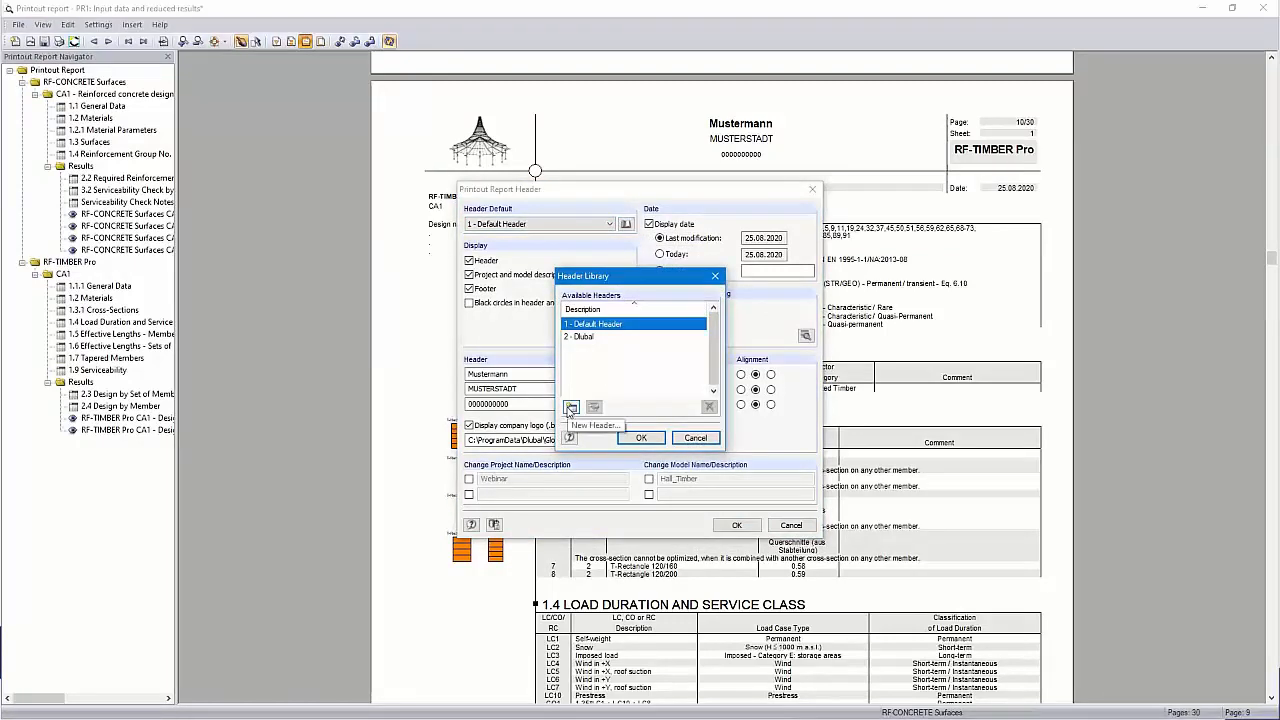
pyautogui.click(584, 338)
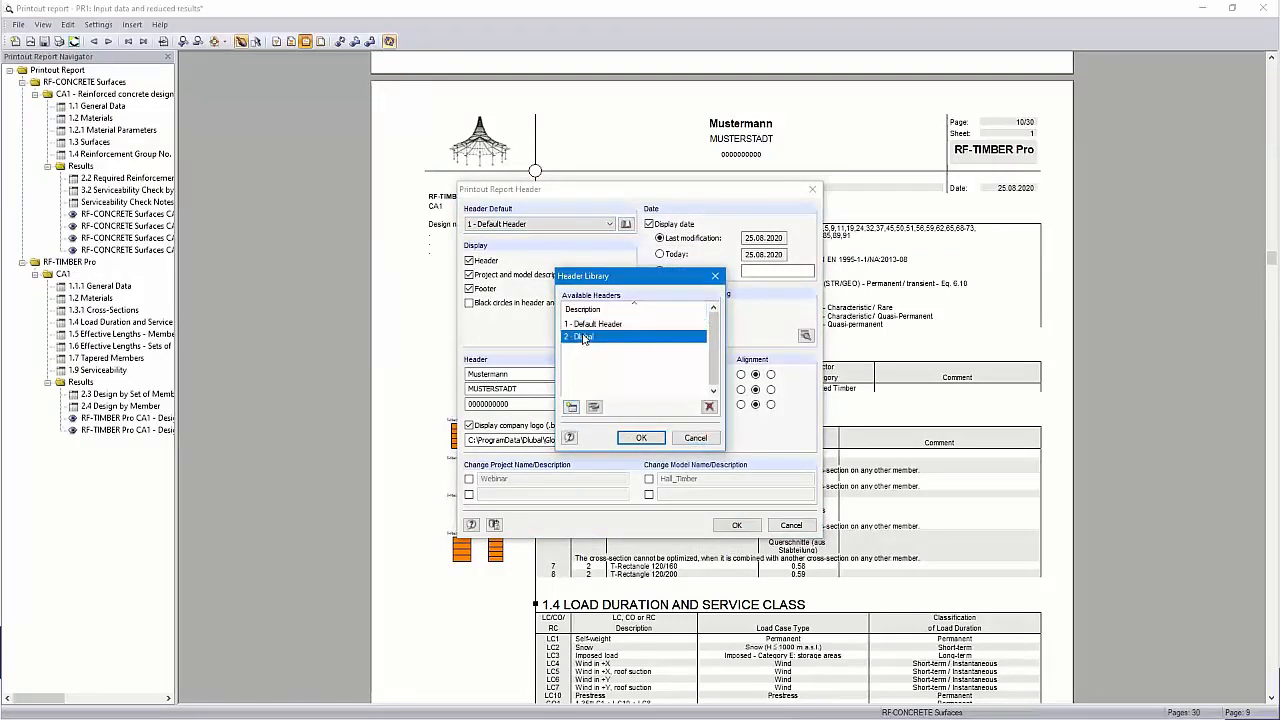
pyautogui.click(641, 438)
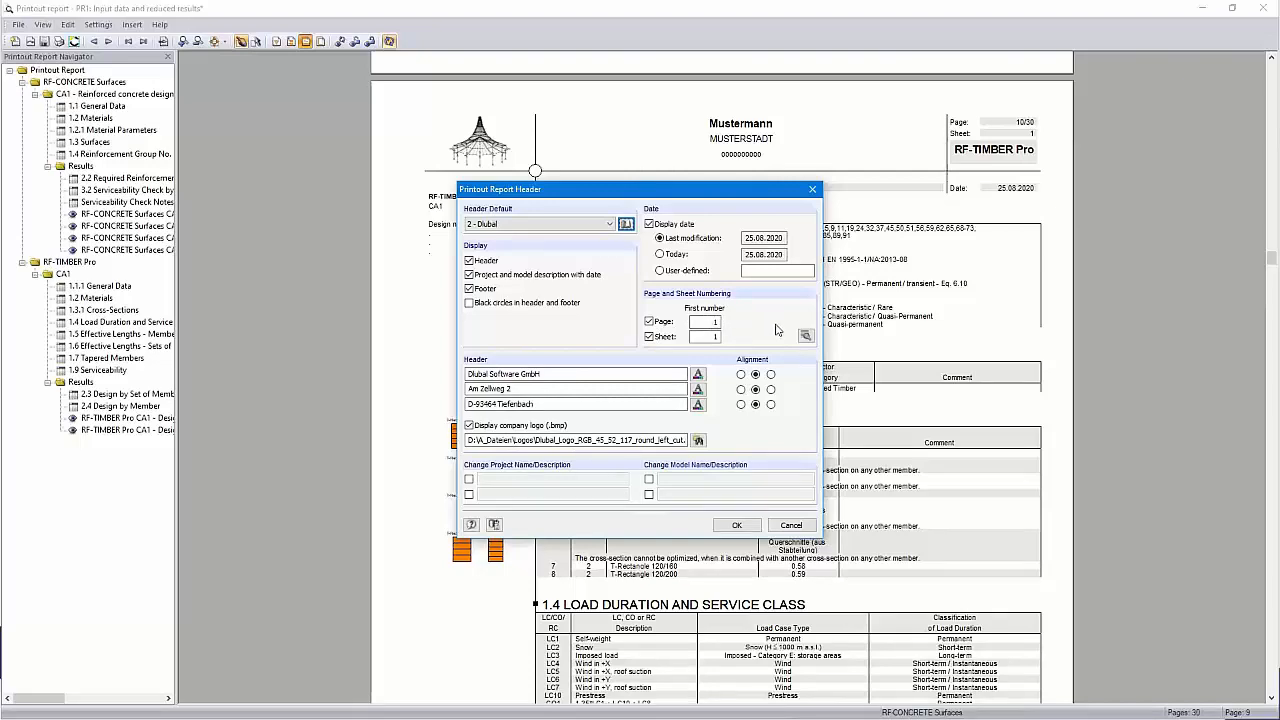
# Check the page numbering options, leaving the prefix off, and apply the Dlubal header
pyautogui.click(805, 338)
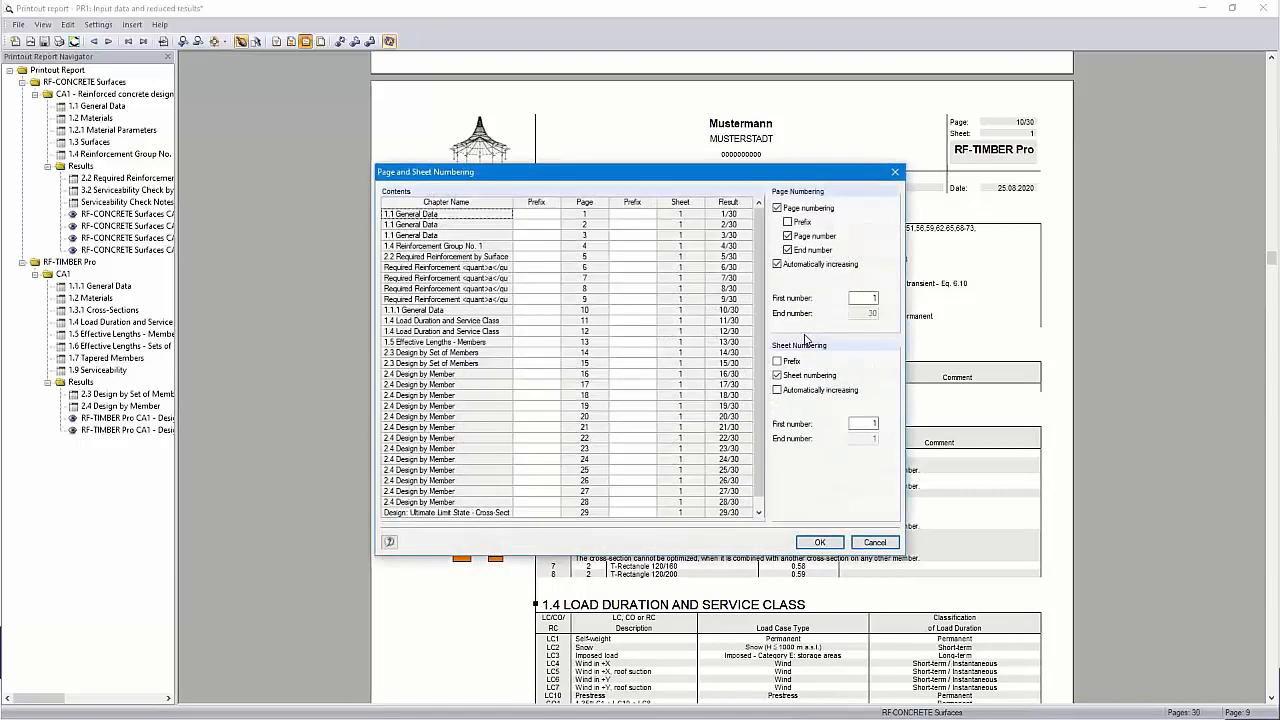
pyautogui.click(789, 222)
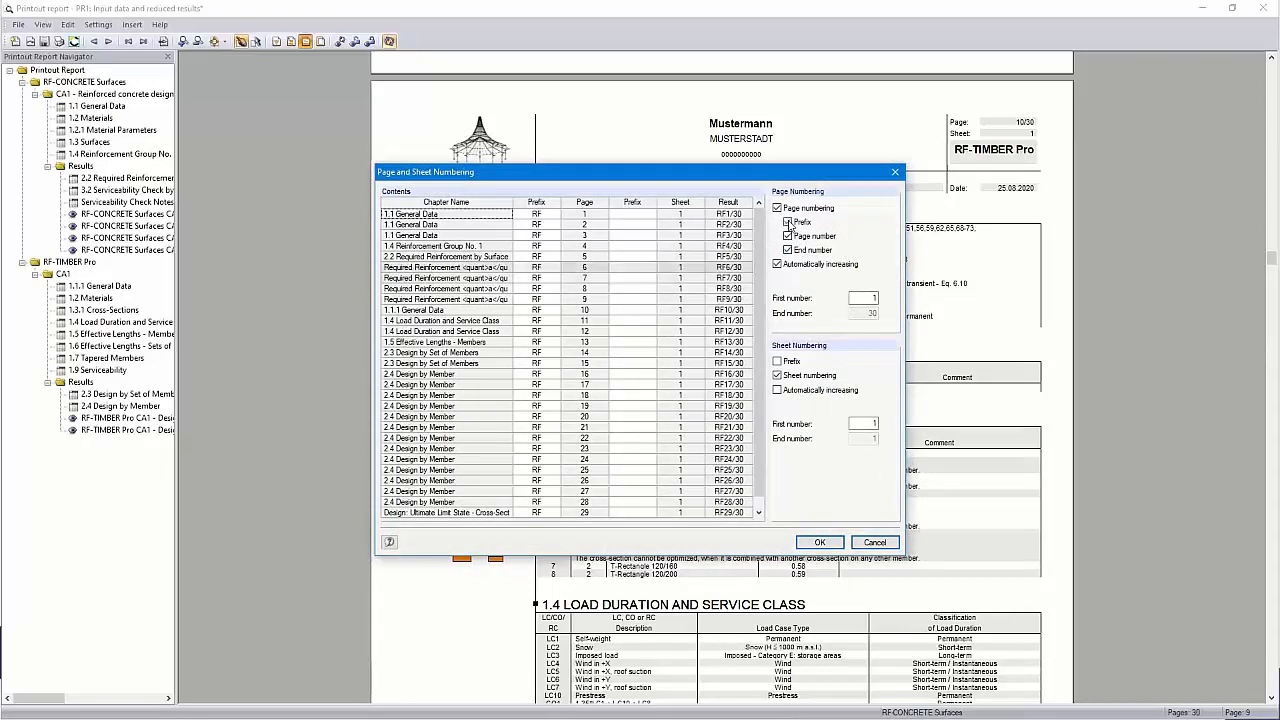
pyautogui.click(789, 222)
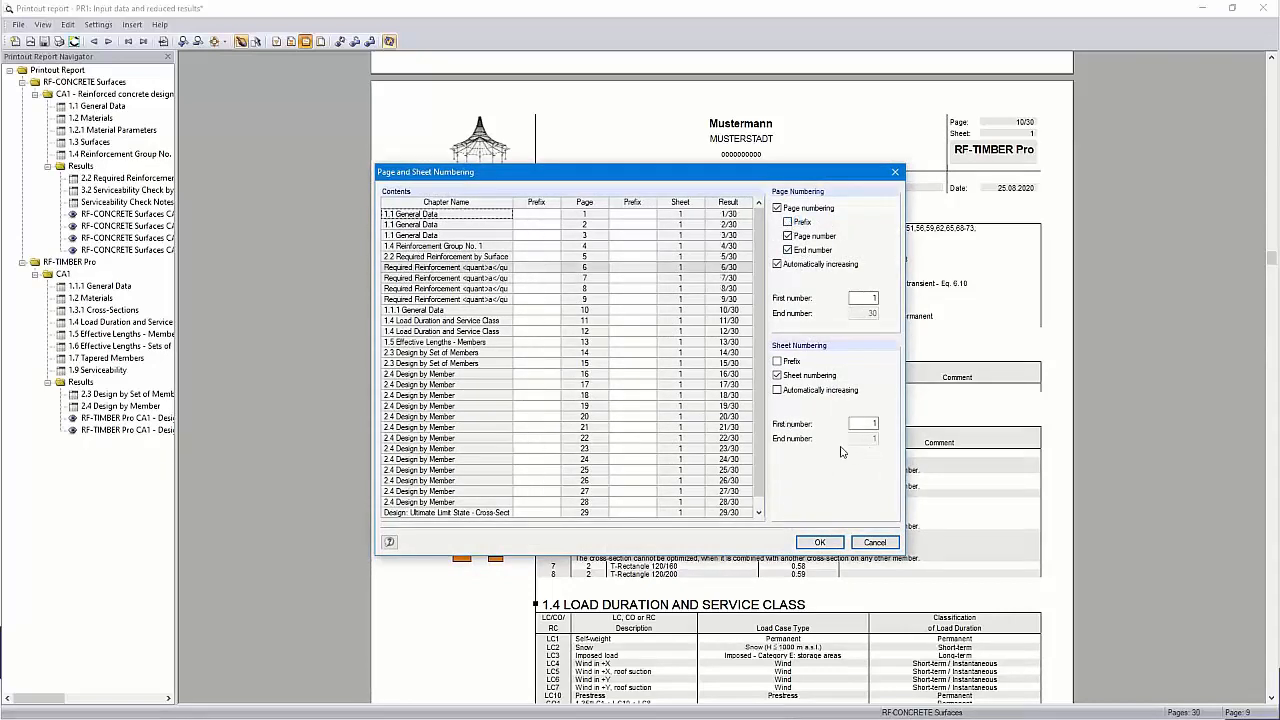
pyautogui.click(819, 543)
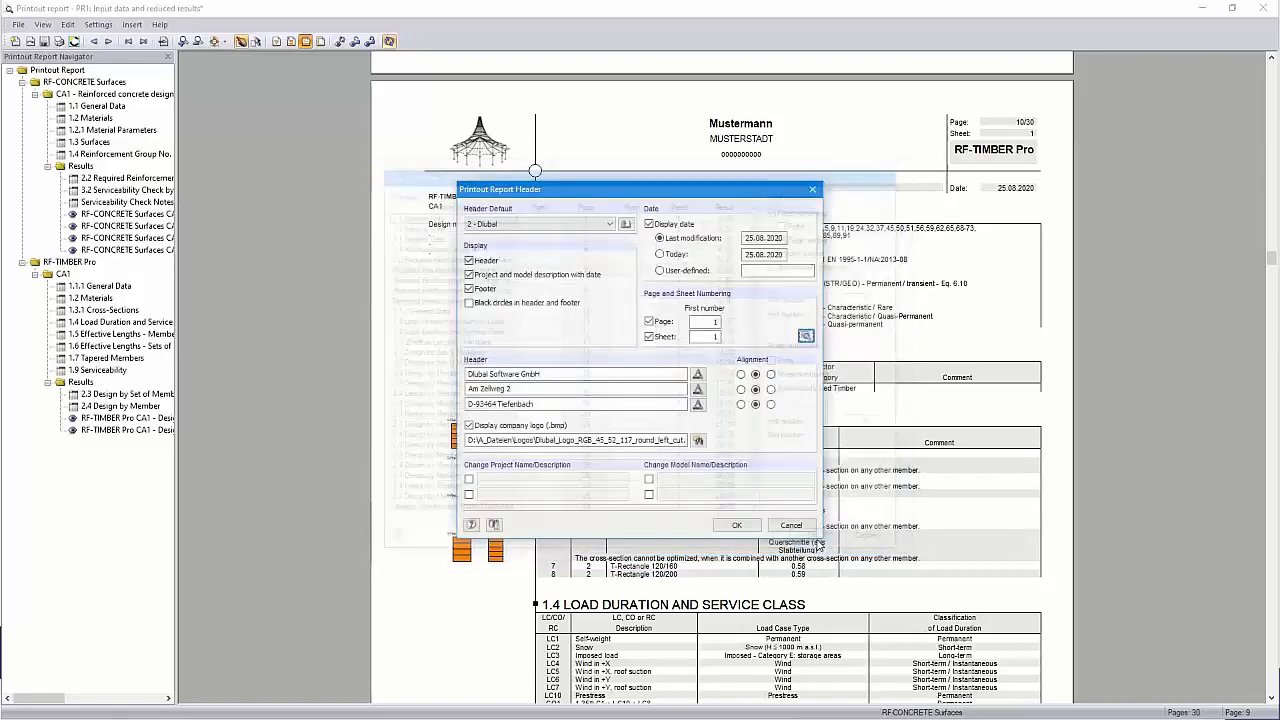
pyautogui.click(735, 522)
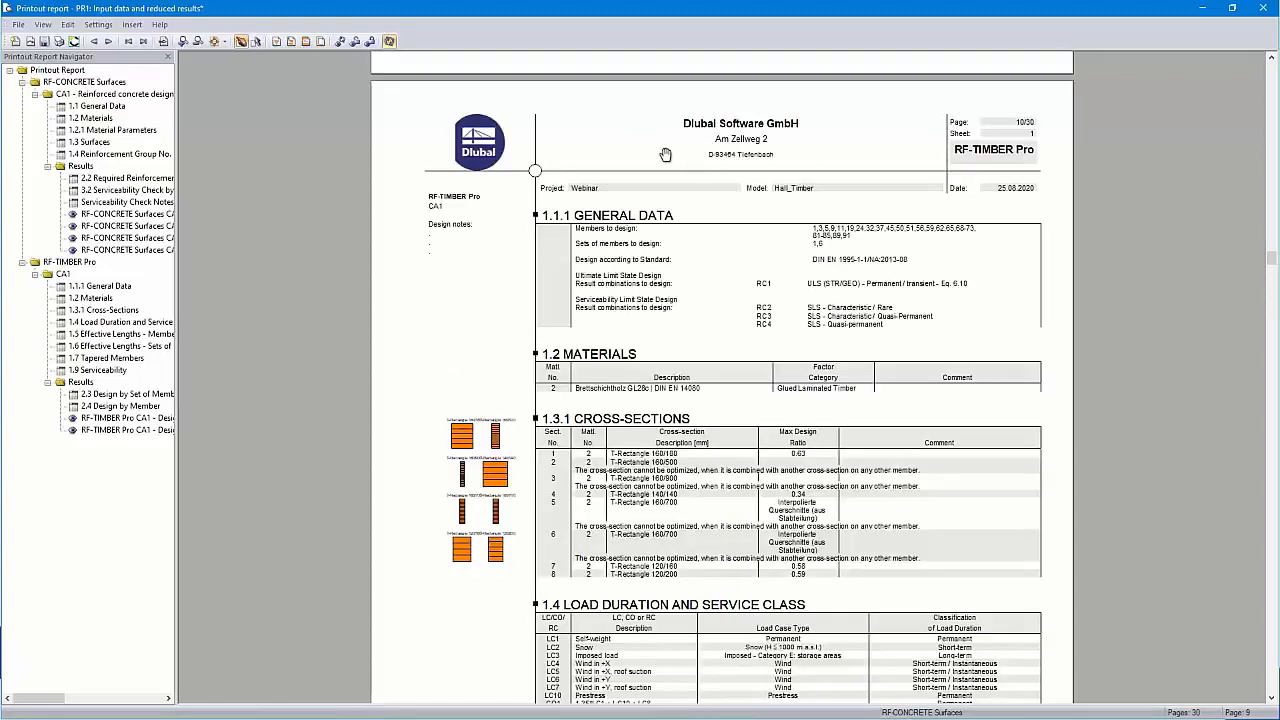
# Paste the project description, client details and engineer details into the cover sheet and confirm
pyautogui.click(290, 42)
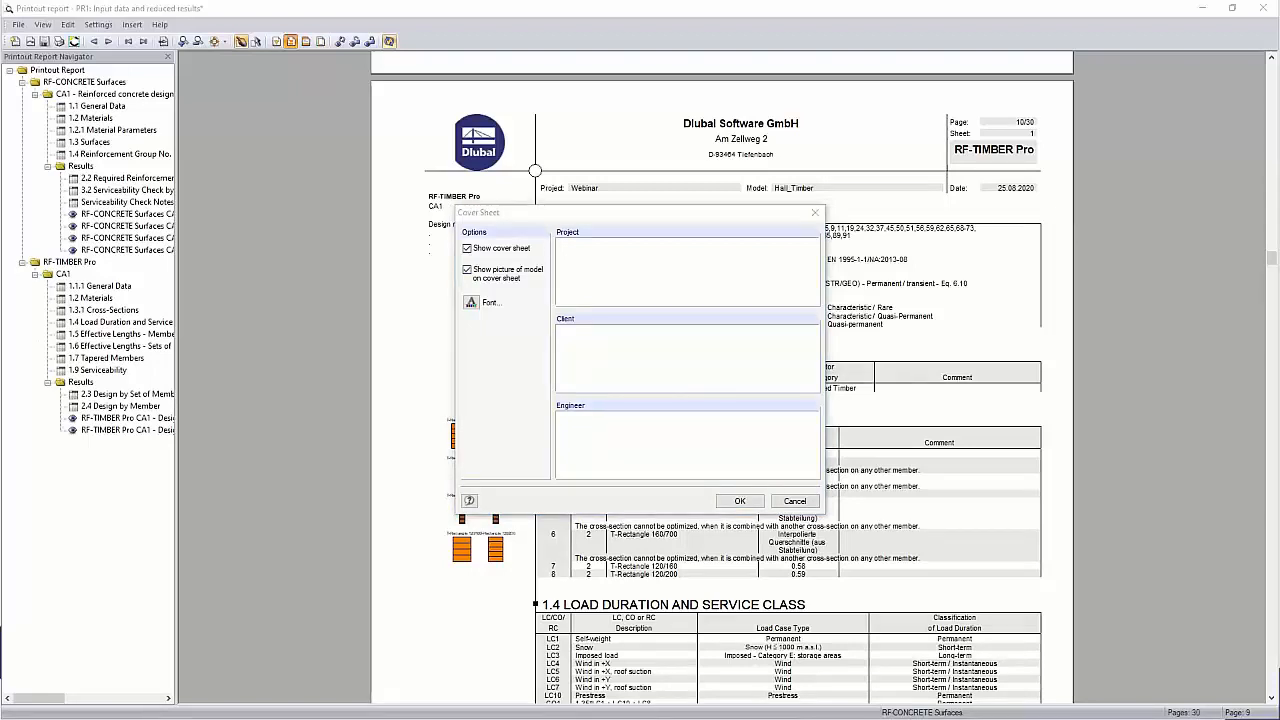
pyautogui.click(639, 251)
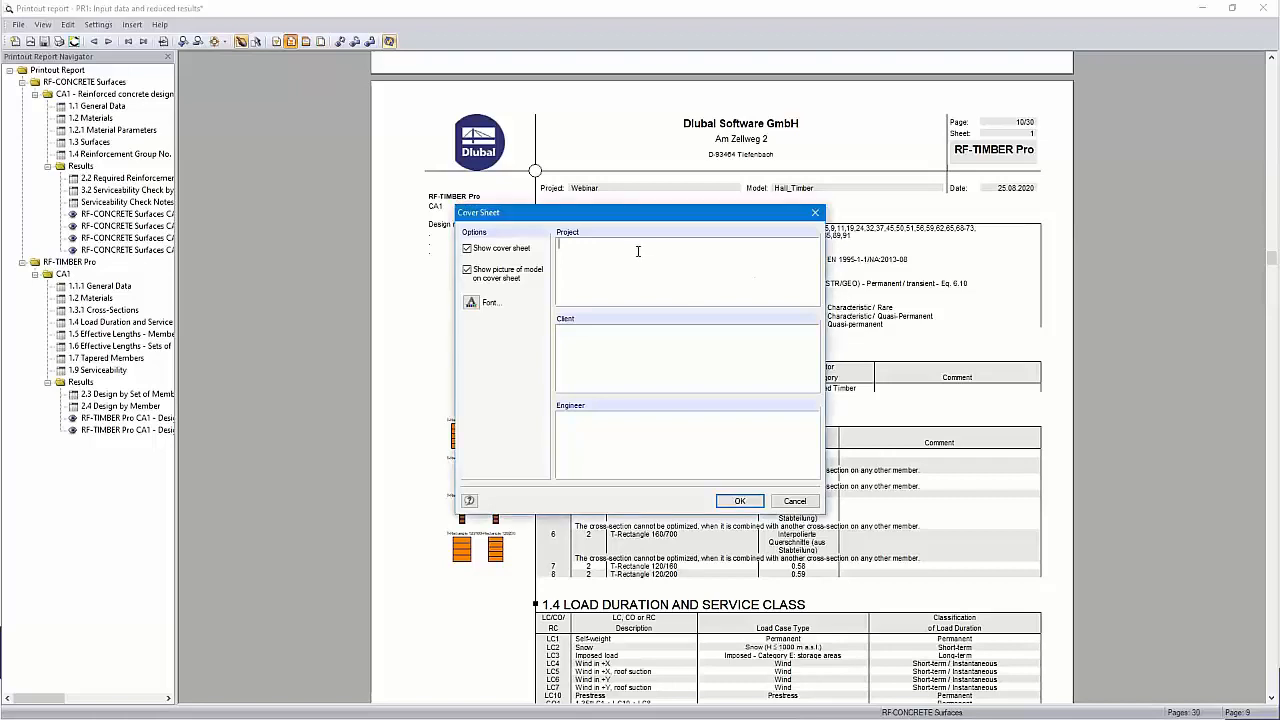
pyautogui.write('New Storage Building 123 Main St Anytown NY 12345')
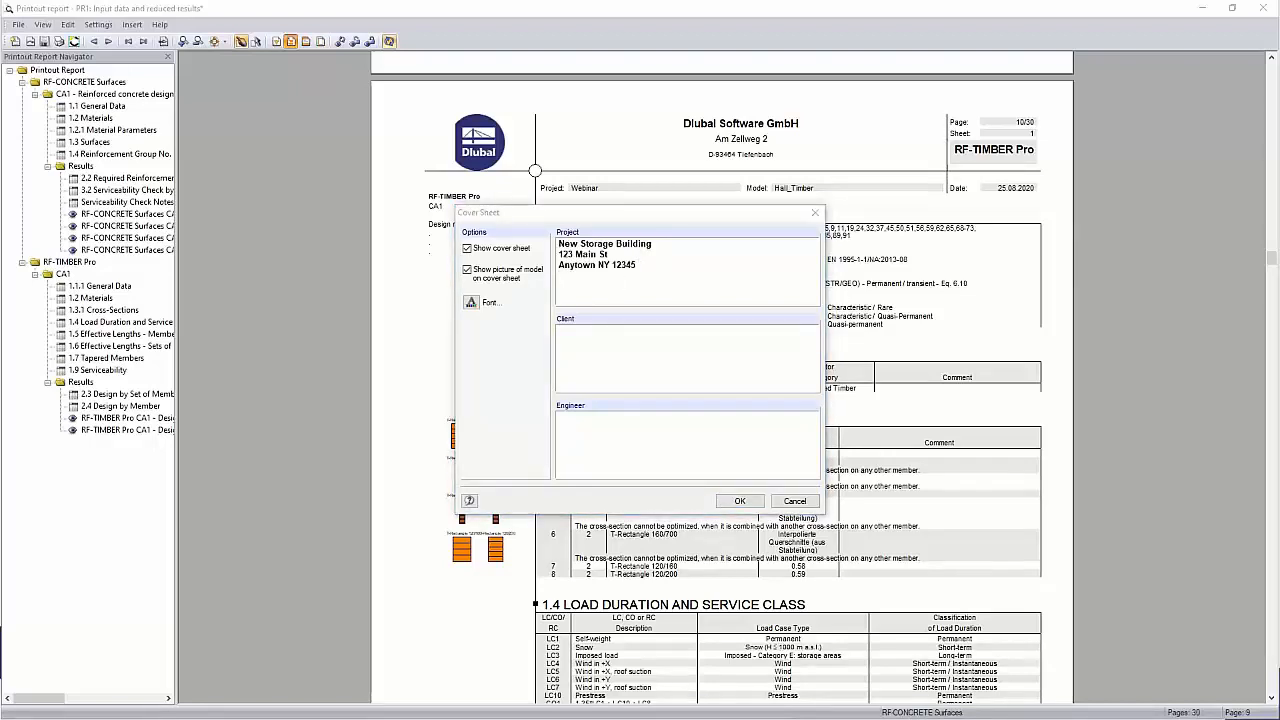
pyautogui.click(599, 351)
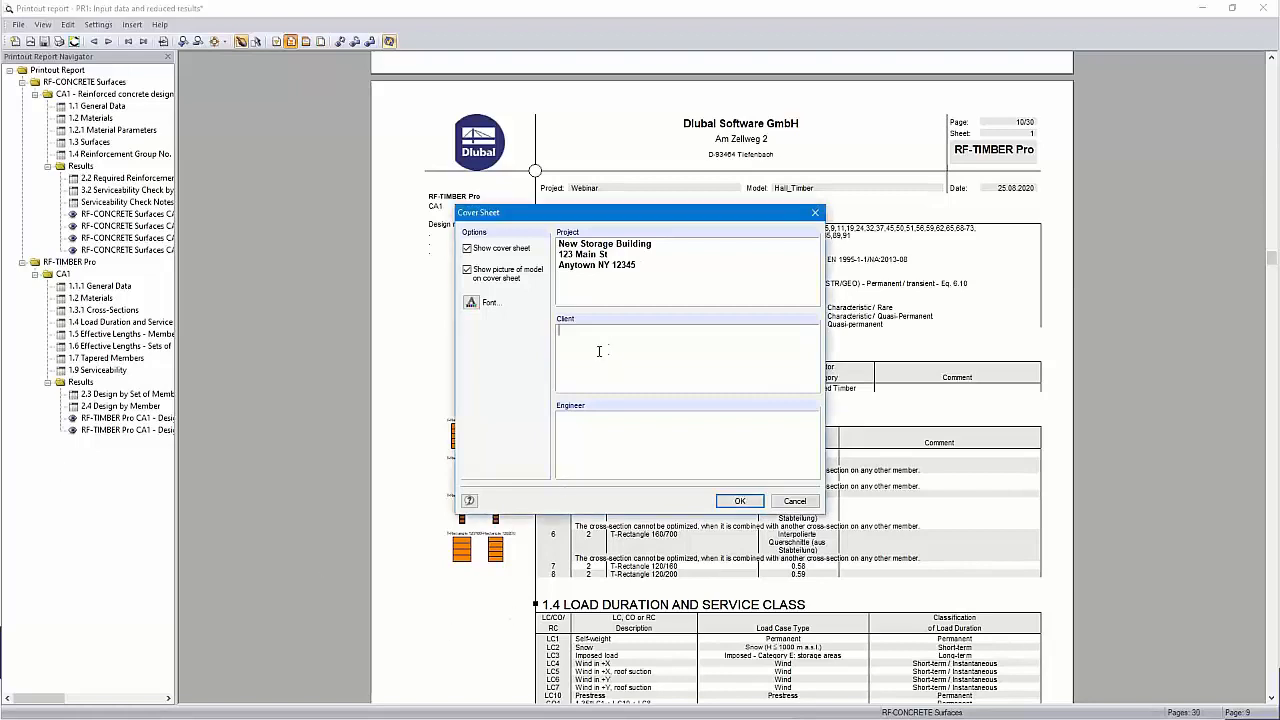
pyautogui.write('Mr. John Doe 123 Main St Anytown NY 12345')
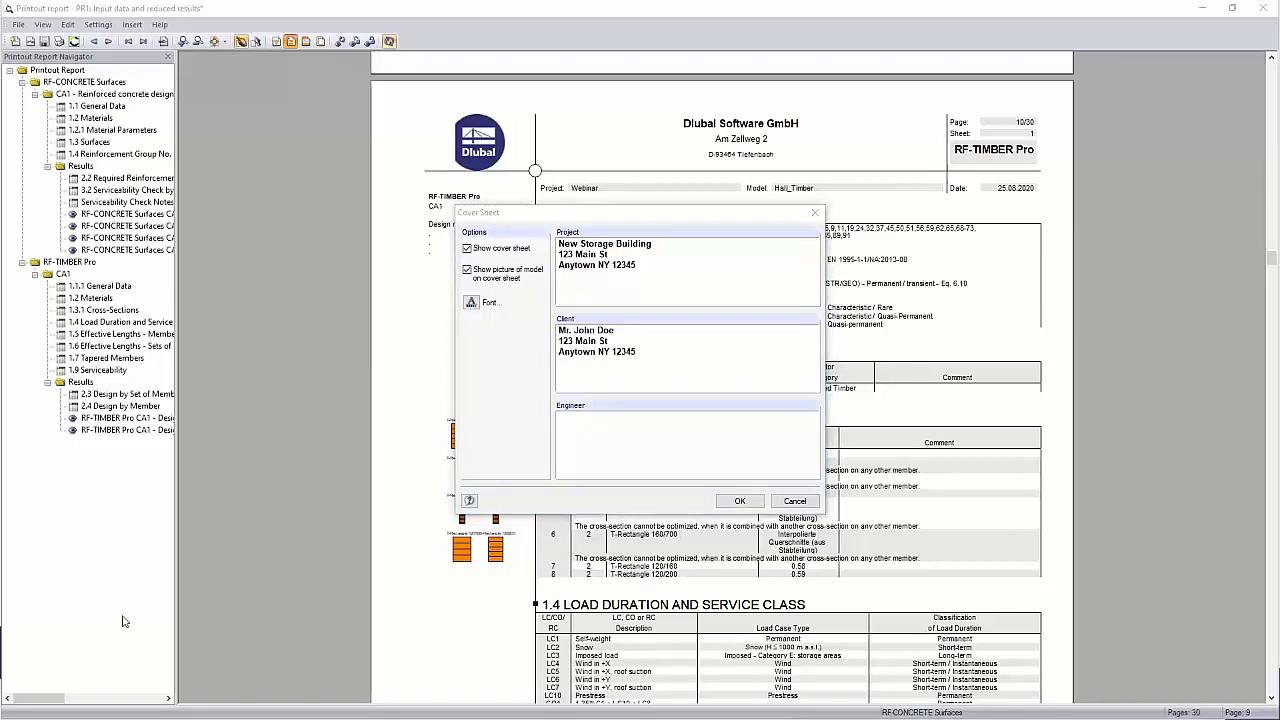
pyautogui.click(580, 443)
pyautogui.write('Dipl.-Ing. (FH) Andreas Hörold Dlubal Software GmbH')
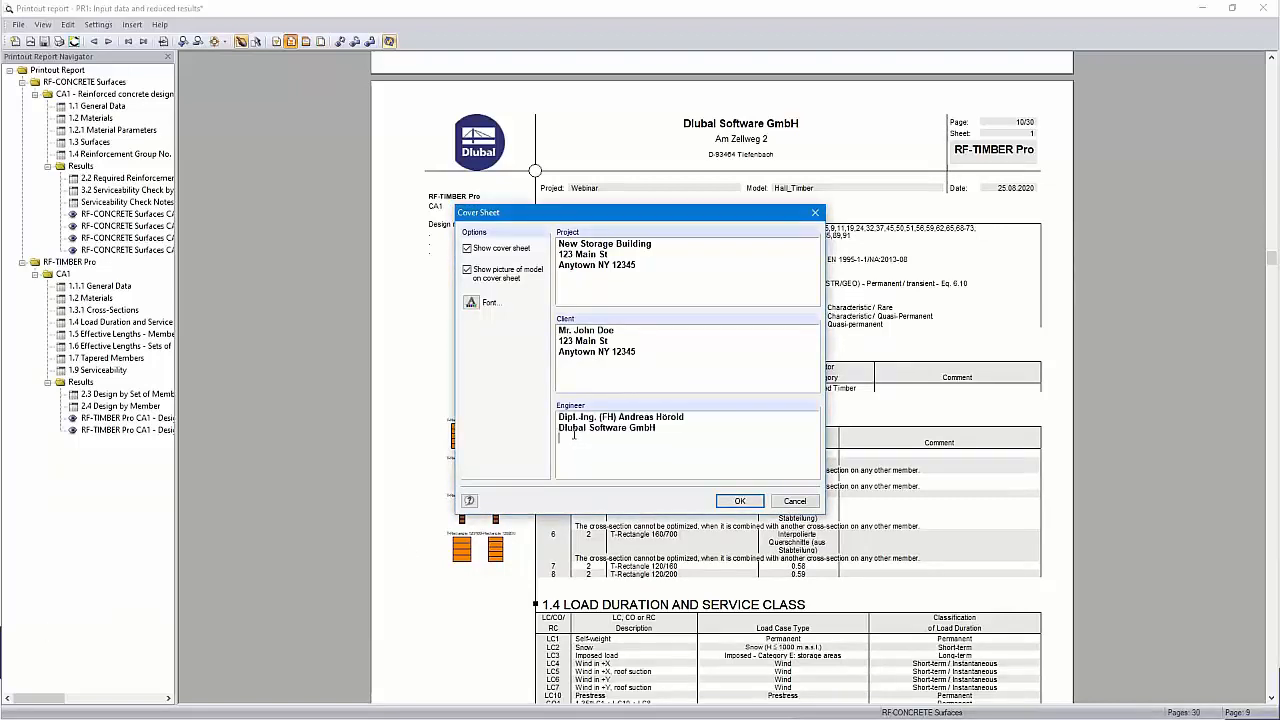
pyautogui.click(740, 501)
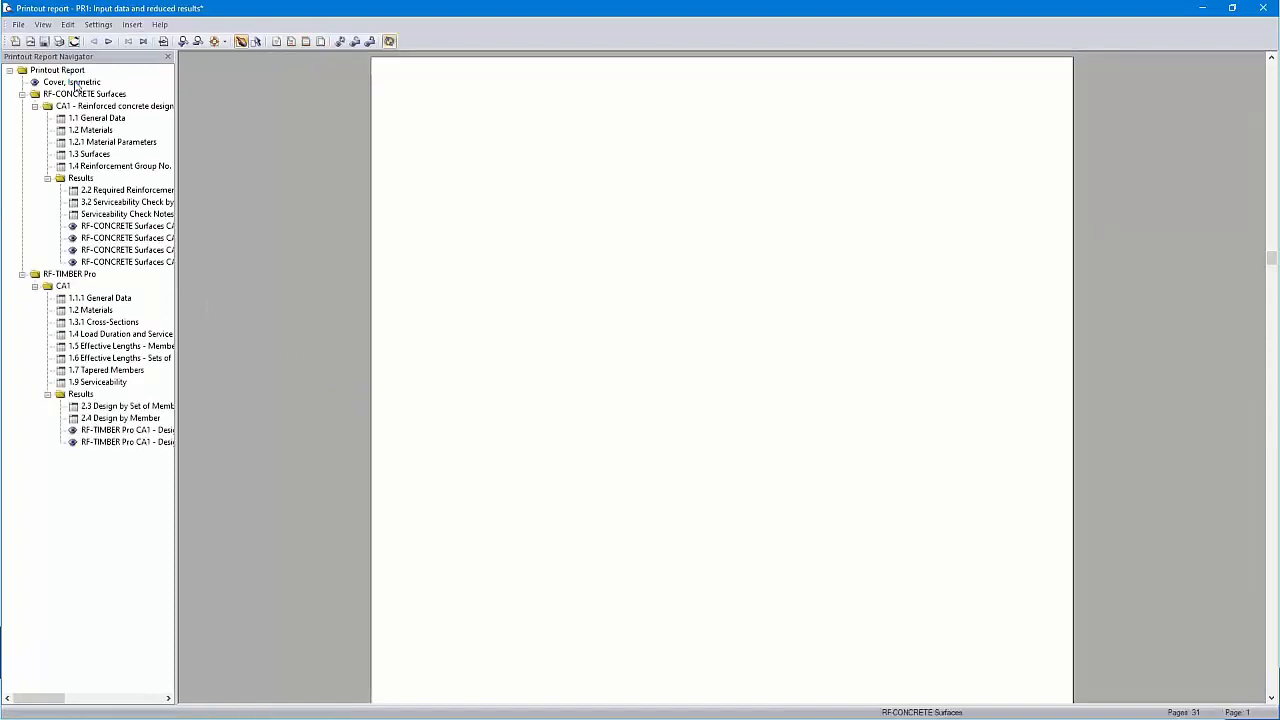
# Display the isometric cover sheet at full-page zoom and bring up the Insert menu
pyautogui.click(75, 84)
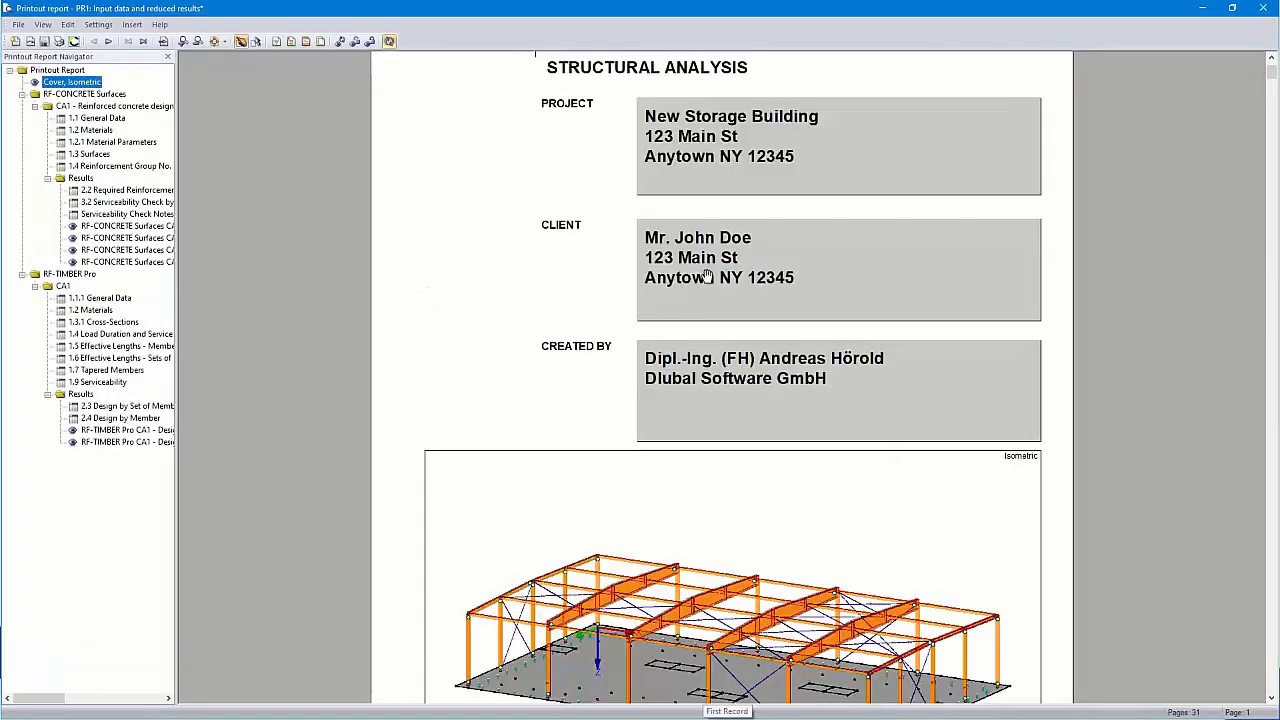
pyautogui.click(213, 41)
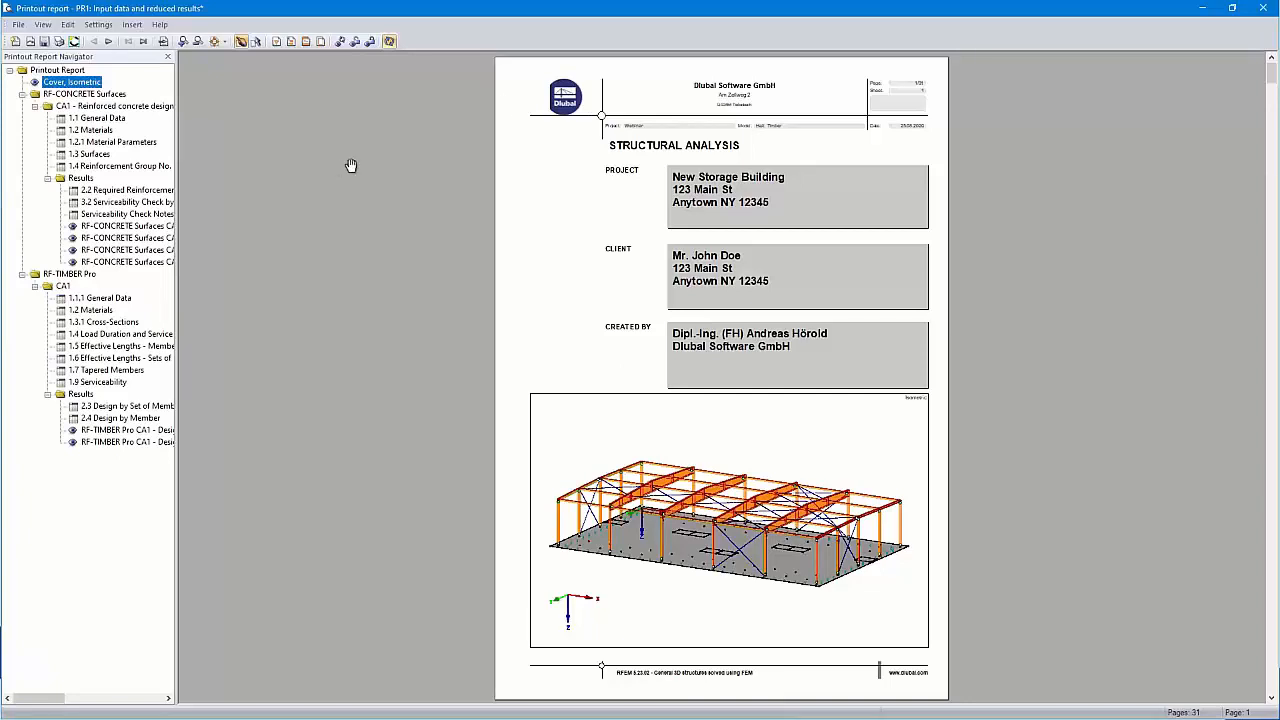
pyautogui.click(130, 25)
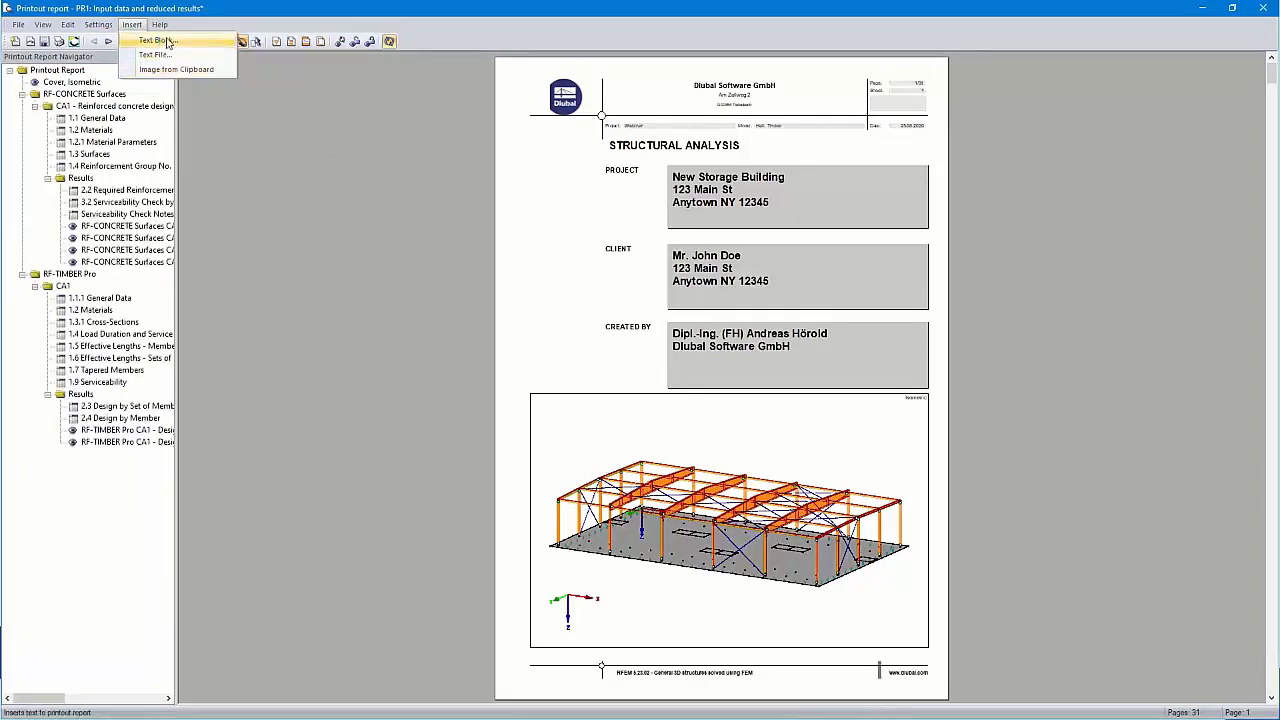
# Add a 'Preliminary notes' text block containing the pasted timber storage building description
pyautogui.click(157, 40)
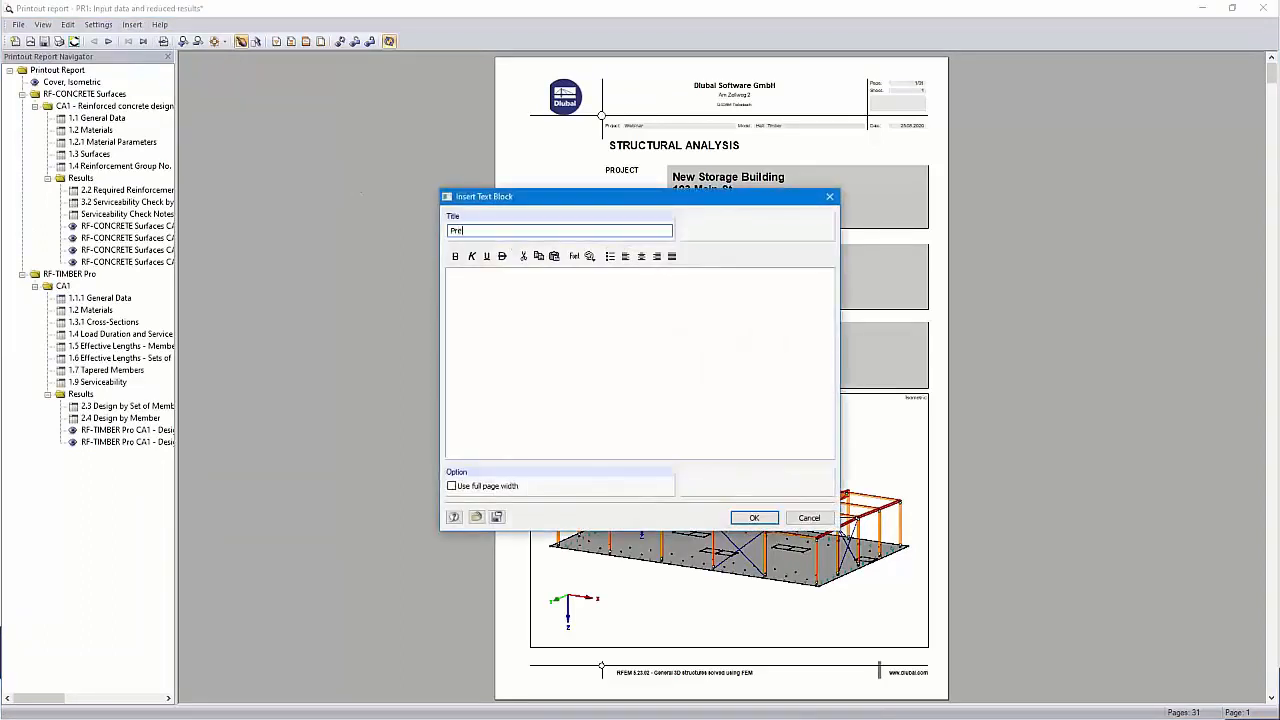
pyautogui.write('Preliminary notes')
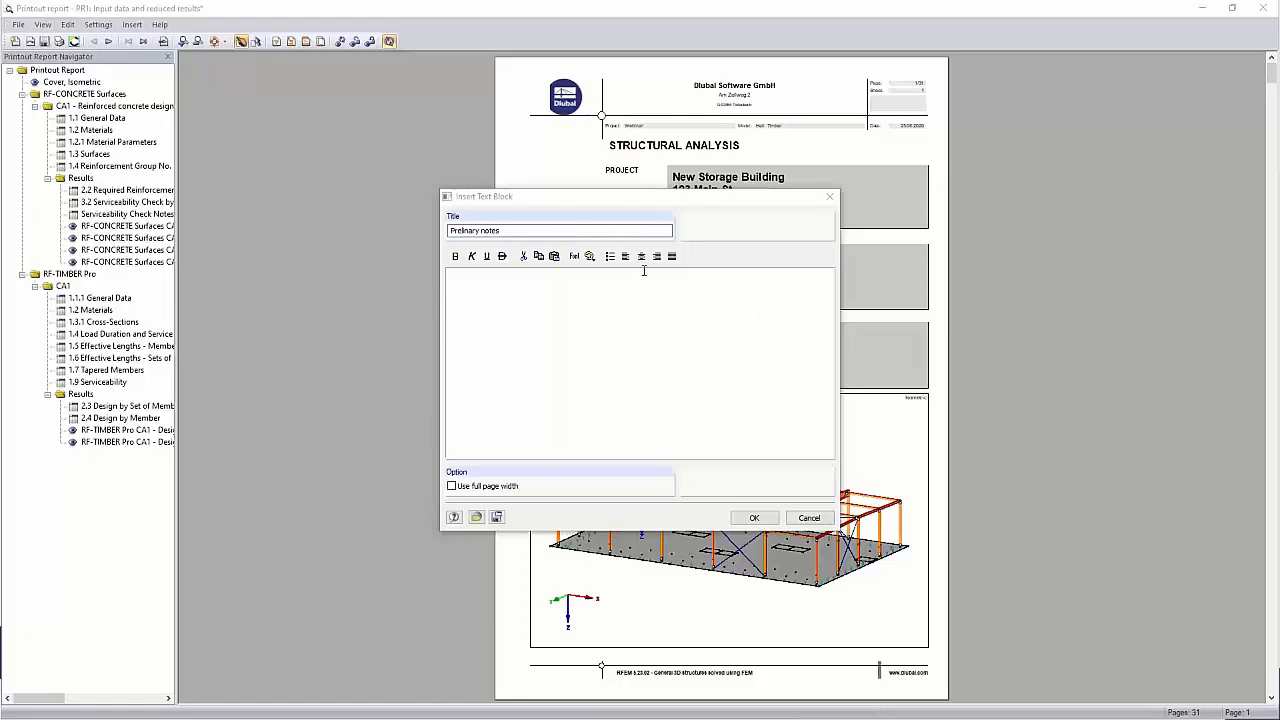
pyautogui.click(575, 279)
pyautogui.hotkey('ctrl', 'v')
pyautogui.scroll(3, 597, 333)
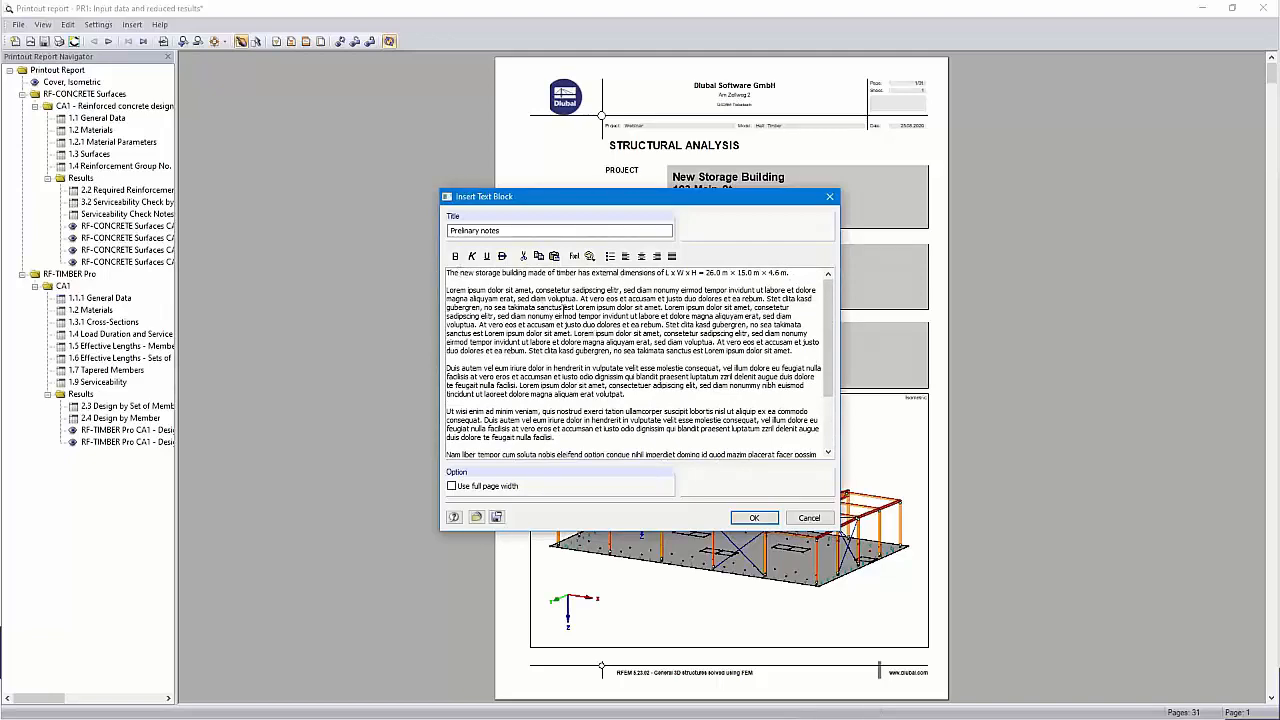
pyautogui.click(754, 517)
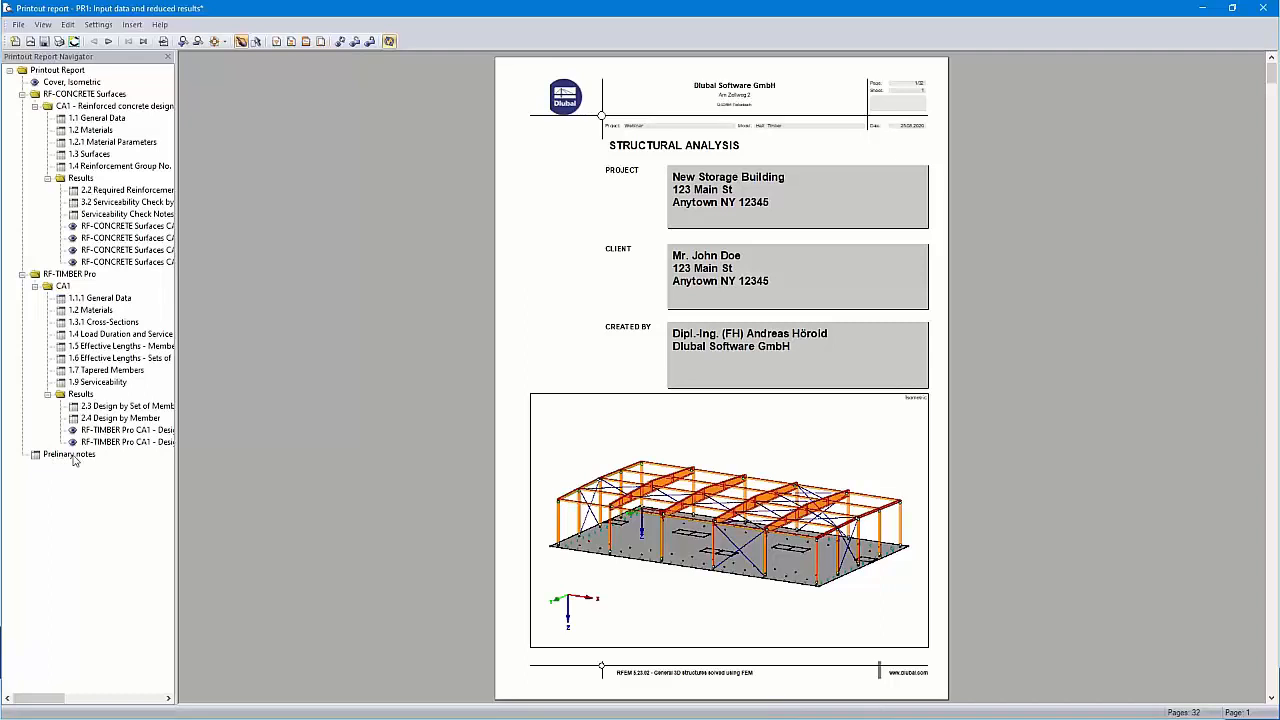
# Jump to the new Preliminary notes page after the RF-TIMBER Pro results, then dismiss the Insert menu
pyautogui.click(73, 455)
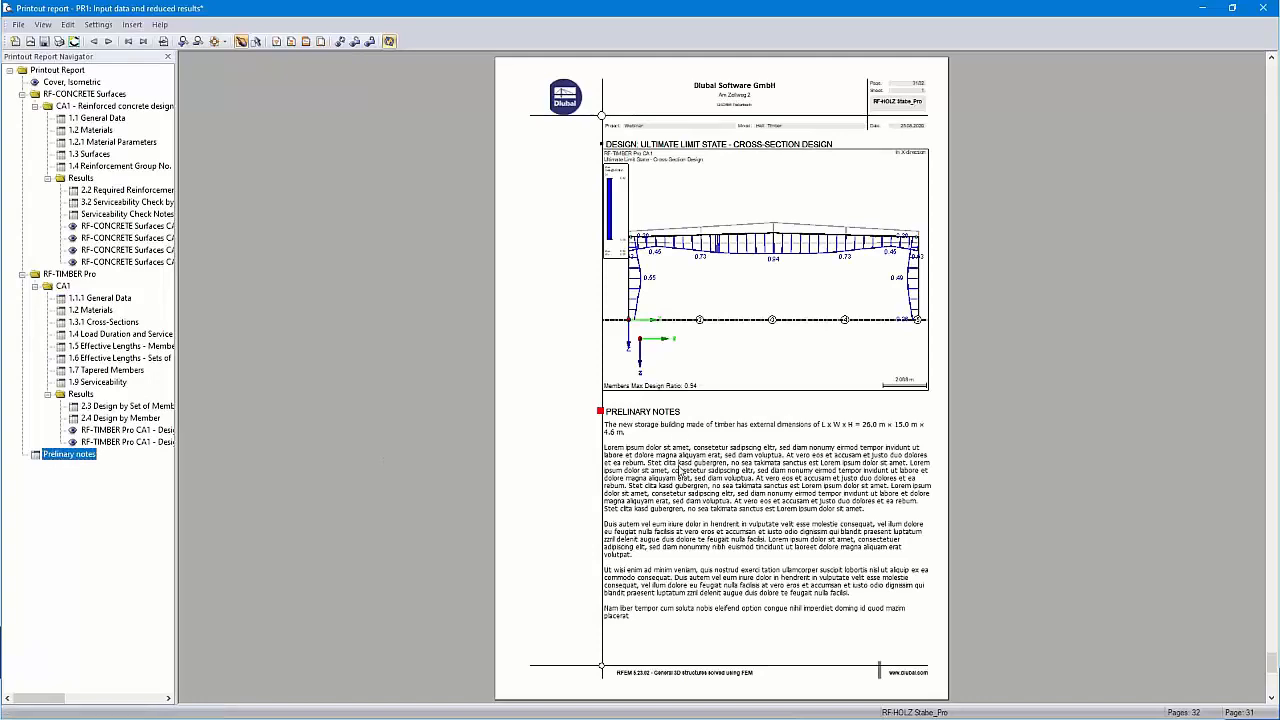
pyautogui.scroll(-1, 690, 480)
pyautogui.scroll(2, 697, 491)
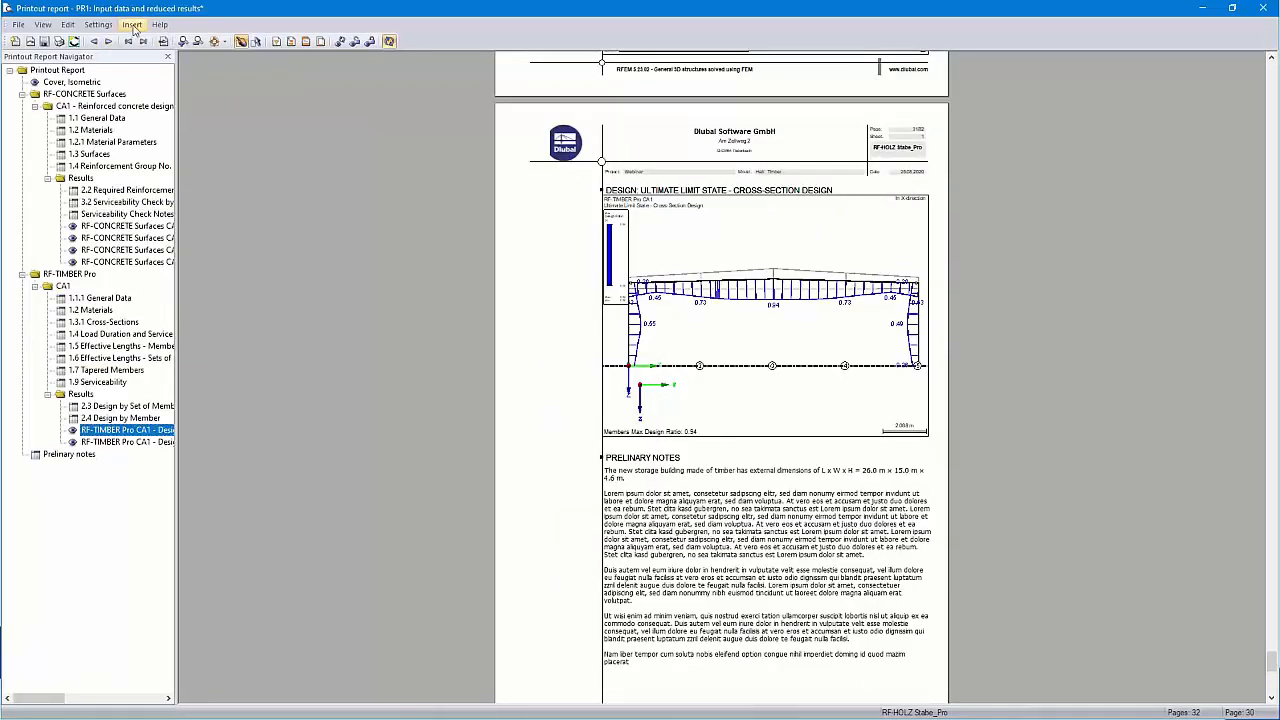
pyautogui.click(133, 27)
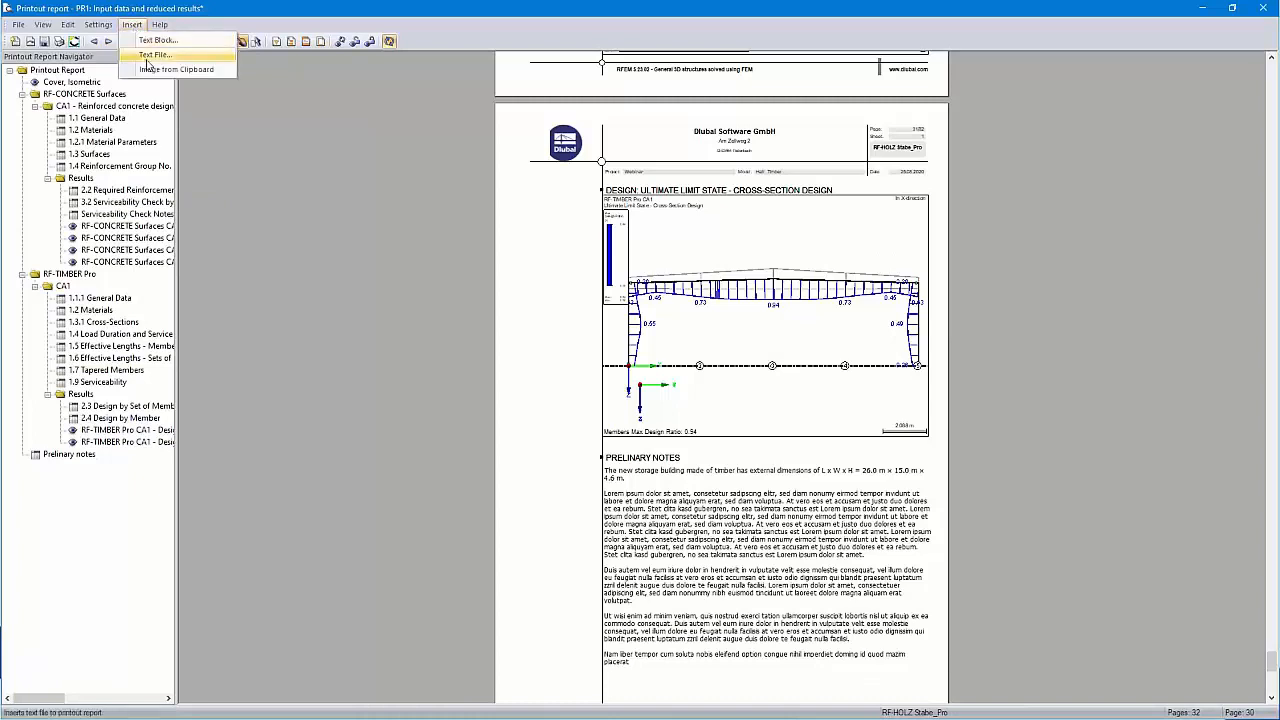
pyautogui.click(320, 224)
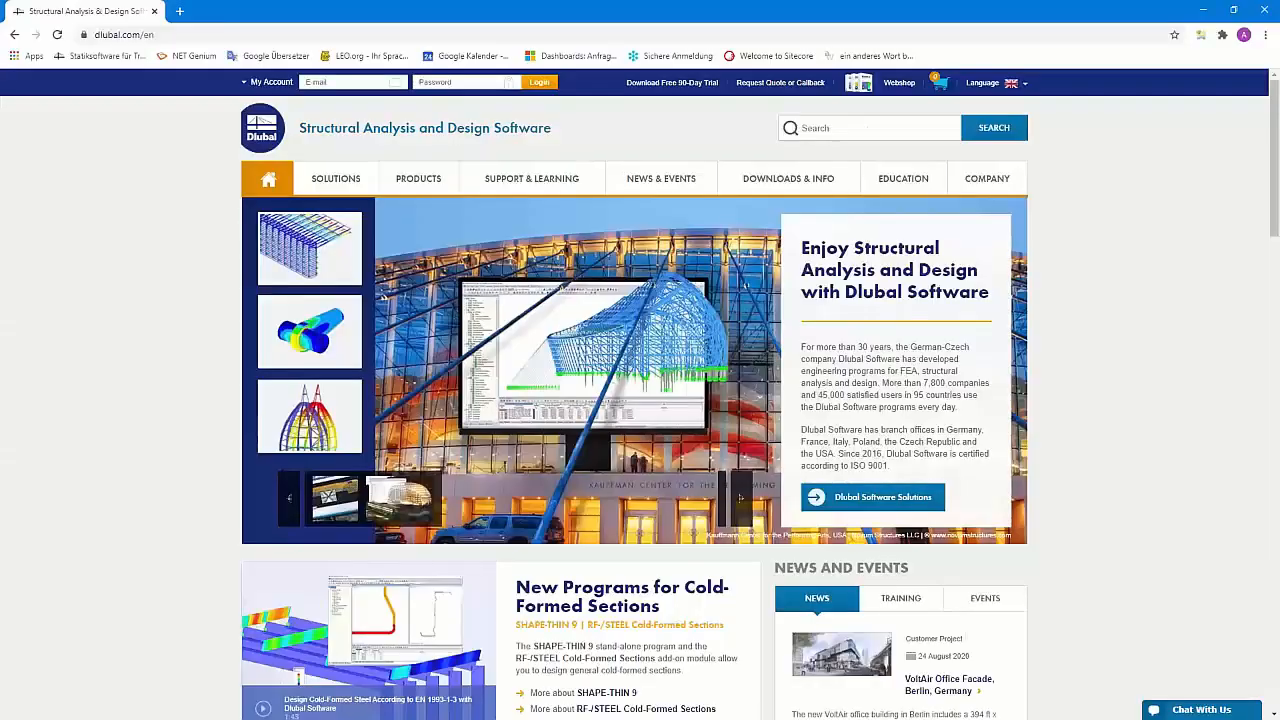
# Open Dlubal's Geo-Zone Tool for snow, wind and seismic zone maps
pyautogui.moveTo(334, 185)
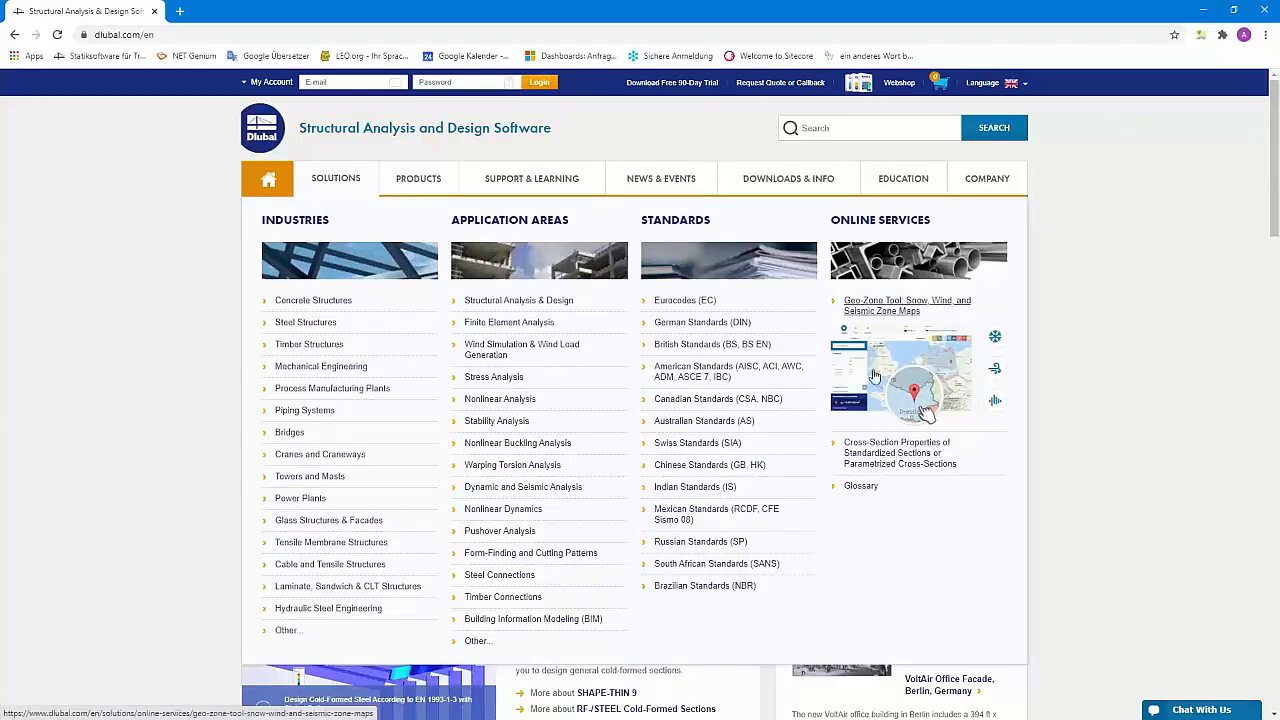
pyautogui.click(877, 310)
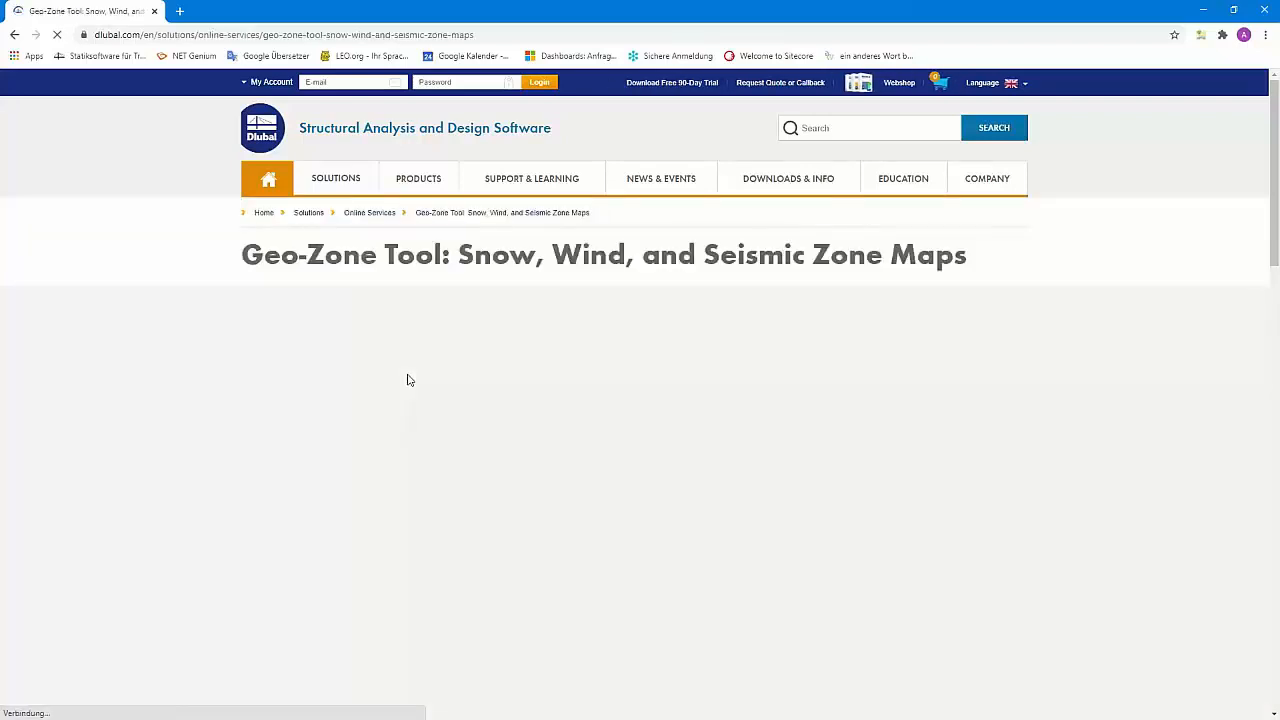
pyautogui.scroll(-2, 409, 381)
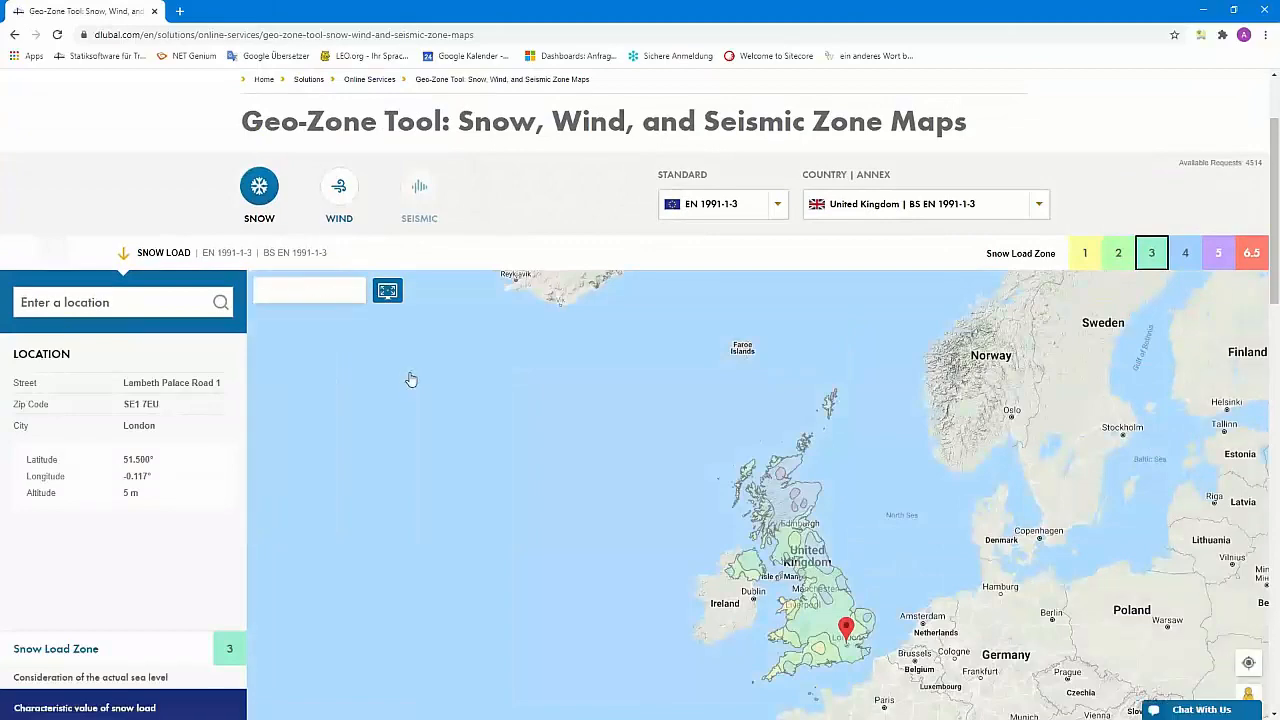
pyautogui.scroll(-1, 409, 381)
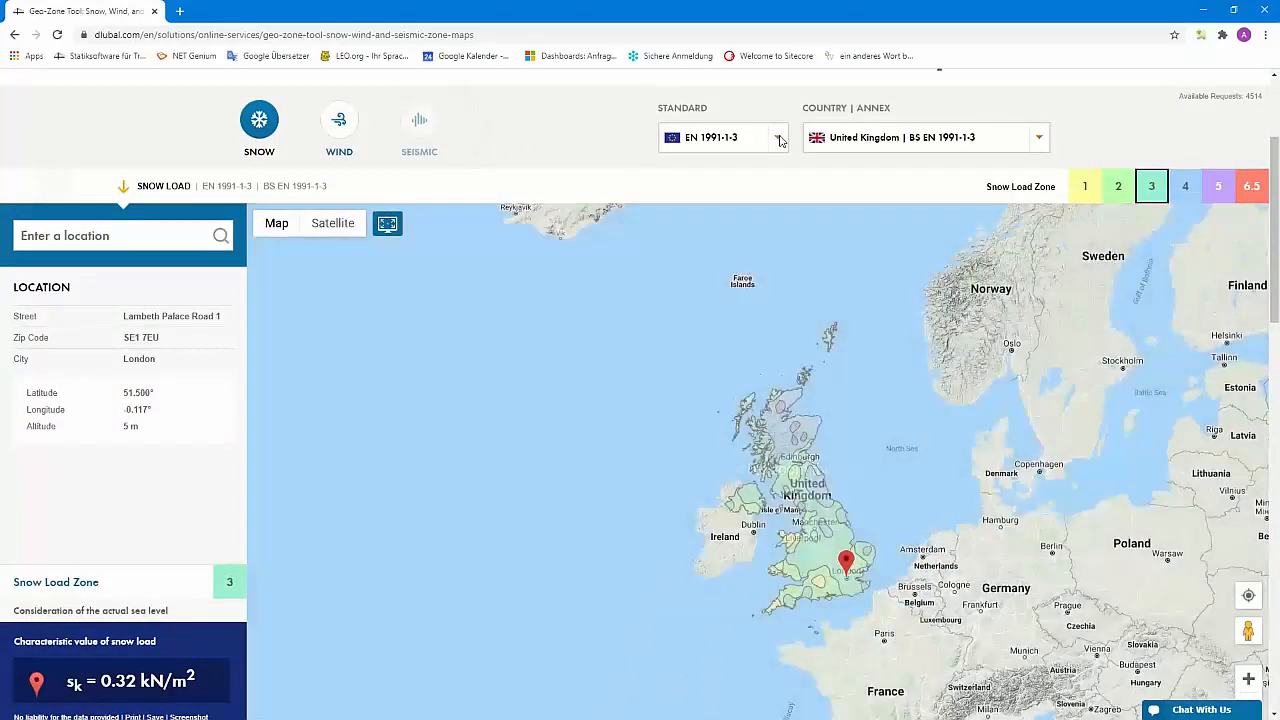
# Keep standard EN 1991-1-3 and select the German annex DIN EN 1991-1-3
pyautogui.click(776, 137)
pyautogui.scroll(-1, 735, 290)
pyautogui.scroll(1, 740, 285)
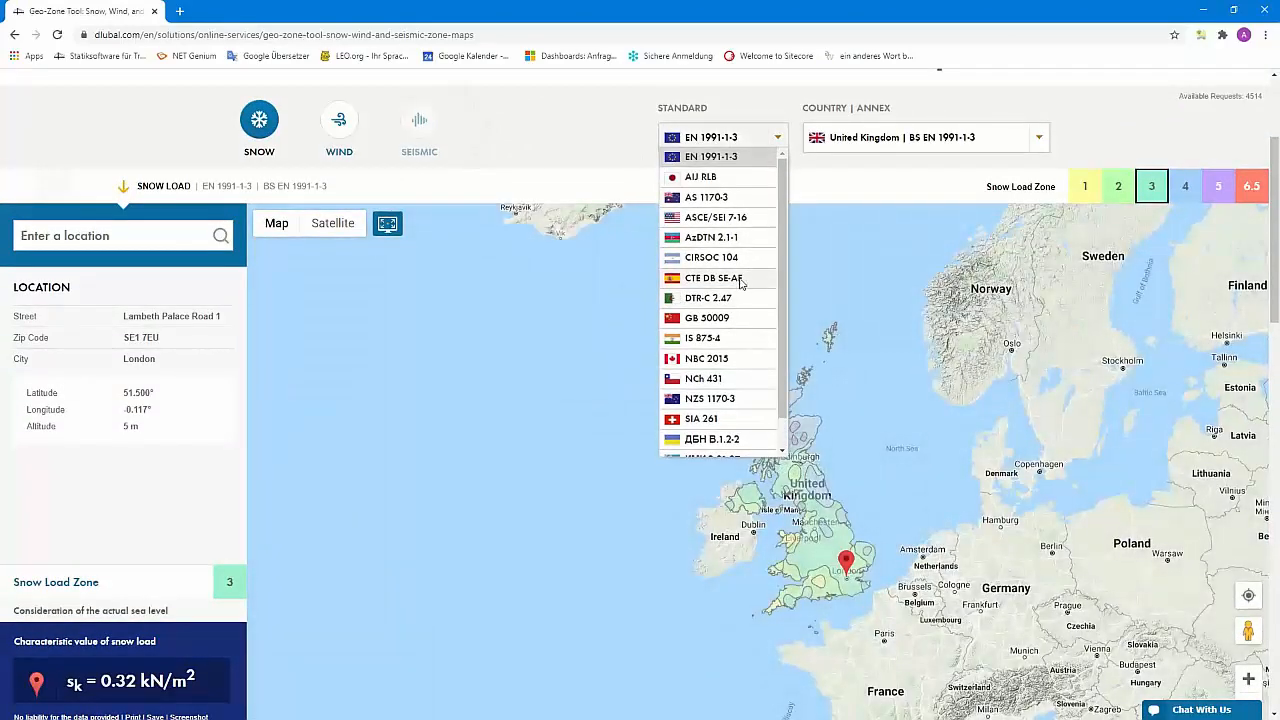
pyautogui.click(729, 158)
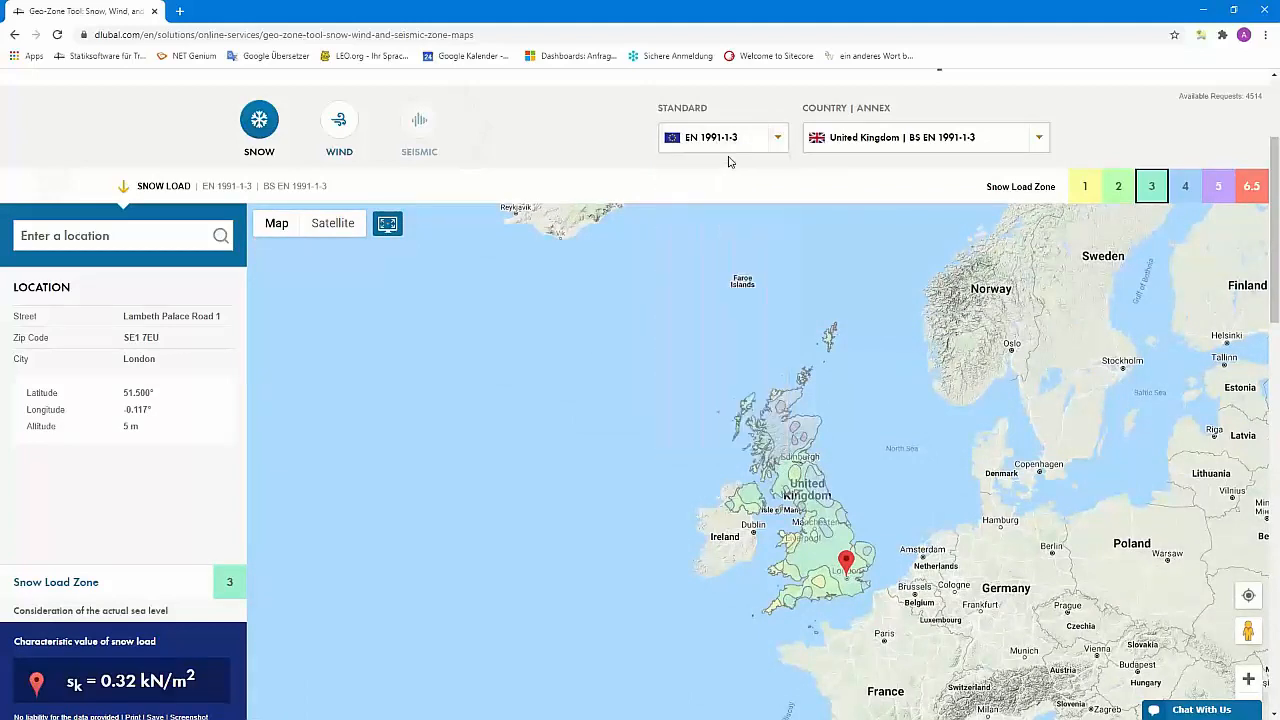
pyautogui.click(1013, 143)
pyautogui.scroll(-3, 966, 200)
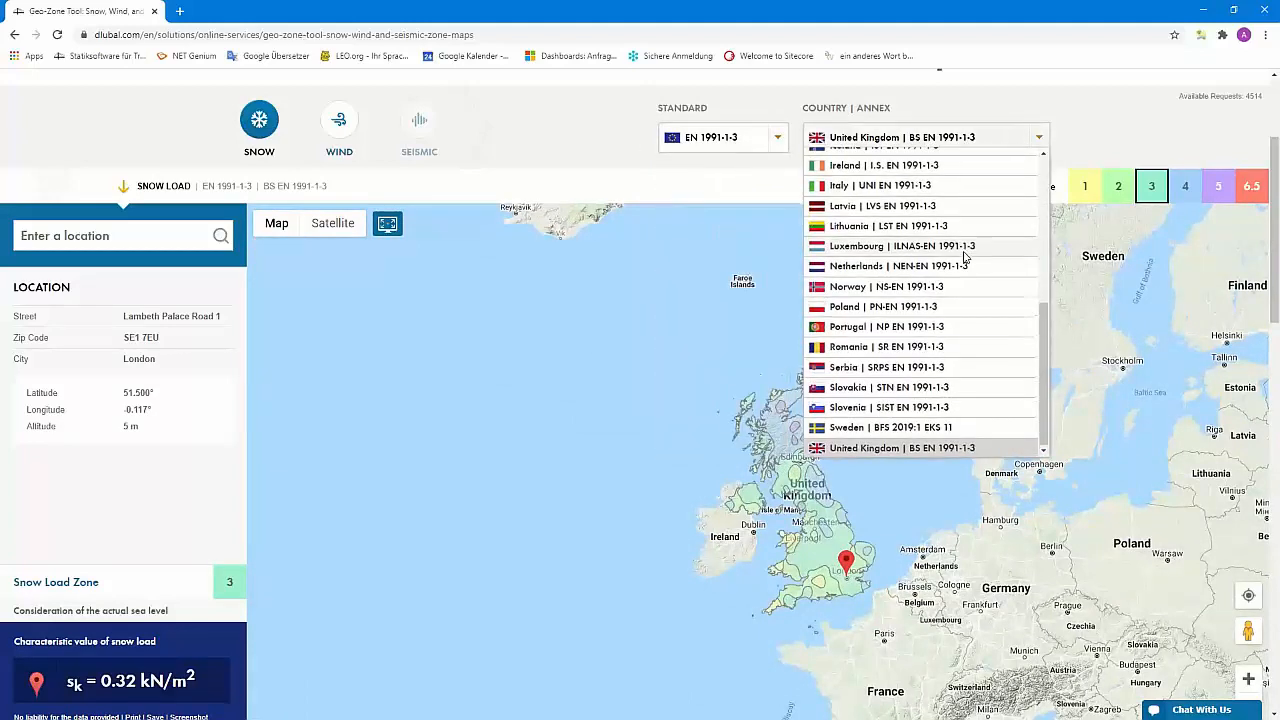
pyautogui.scroll(3, 965, 258)
pyautogui.scroll(-3, 963, 255)
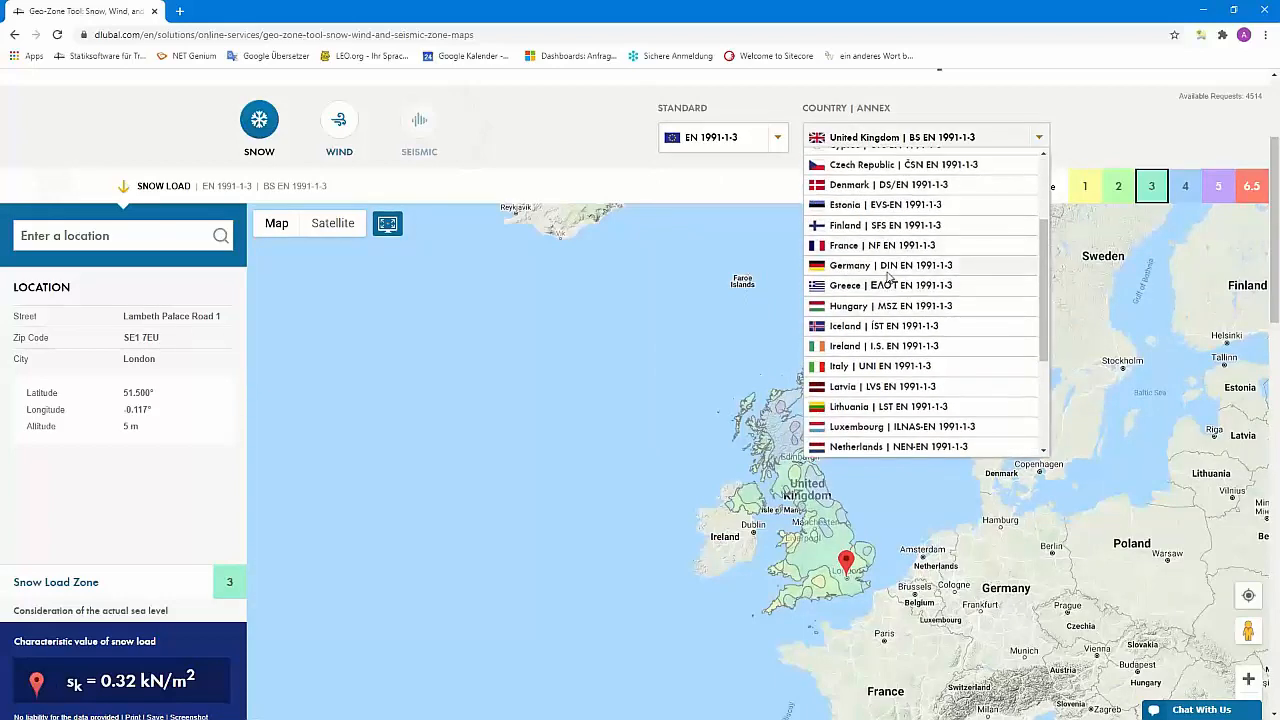
pyautogui.click(963, 256)
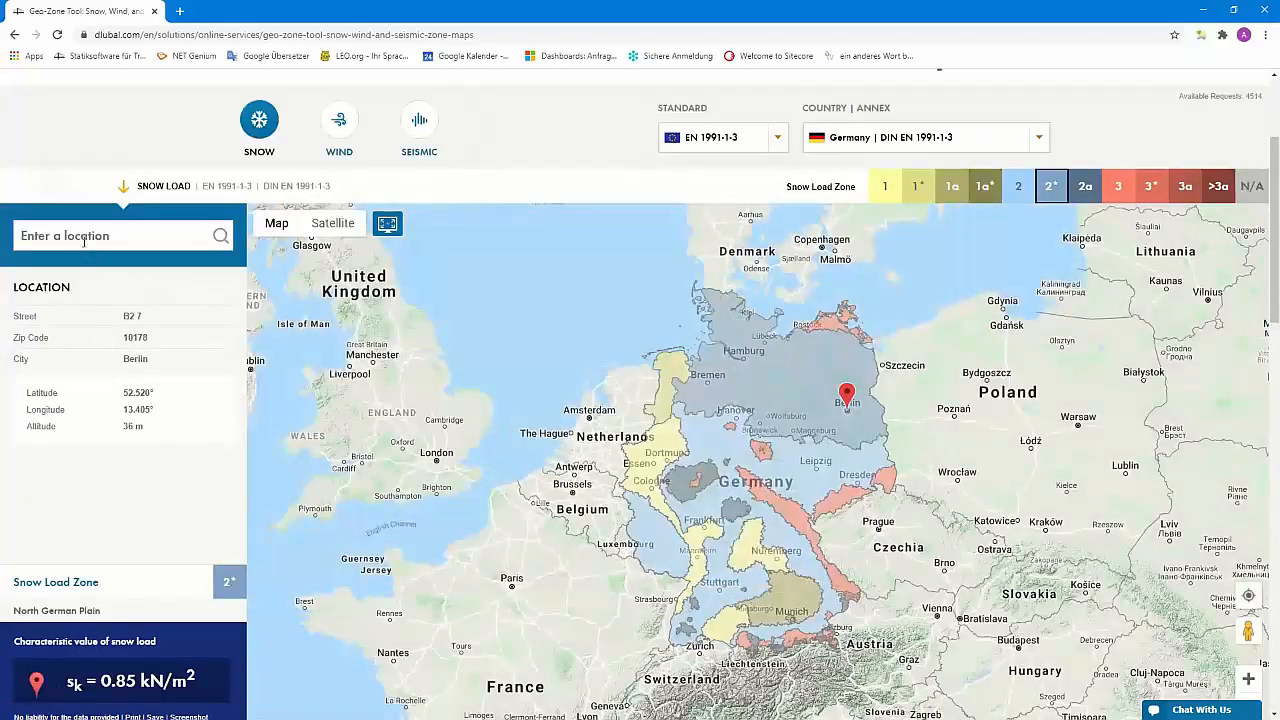
# Locate the Leipzig street address (zone 2, sk = 0.85 kN/m²) and screenshot the snow load map
pyautogui.click(81, 236)
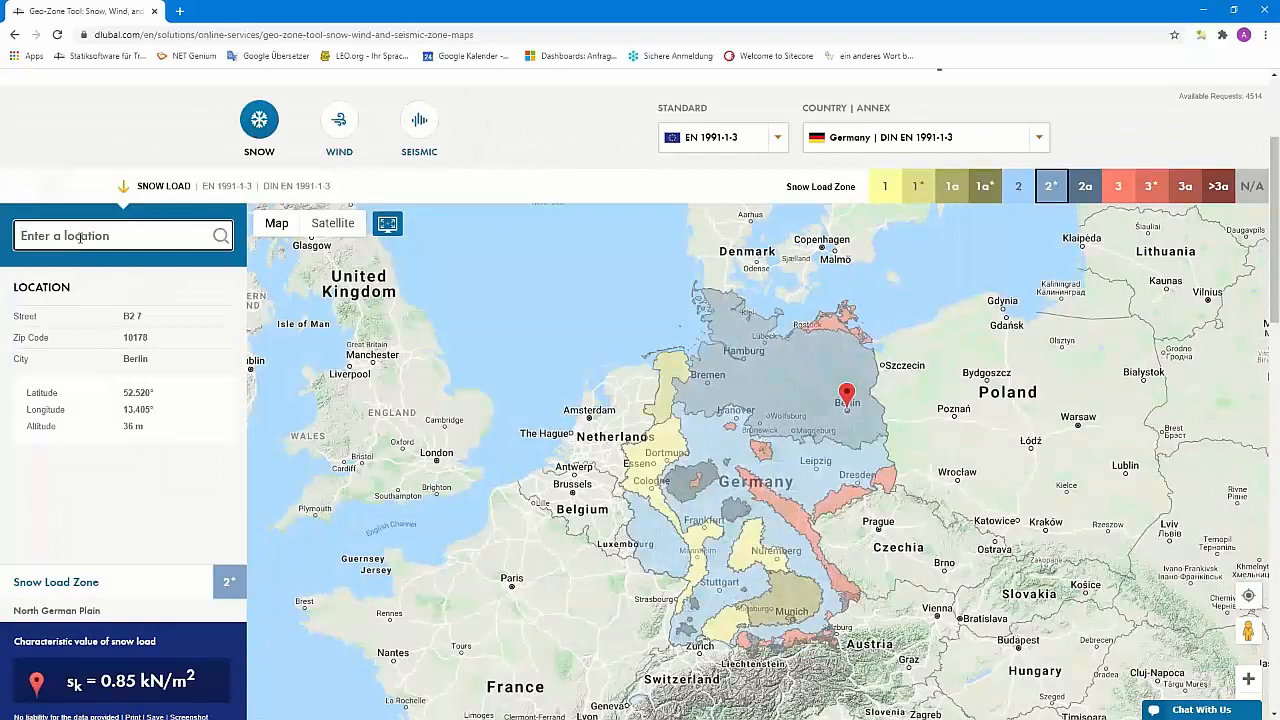
pyautogui.write('grimm')
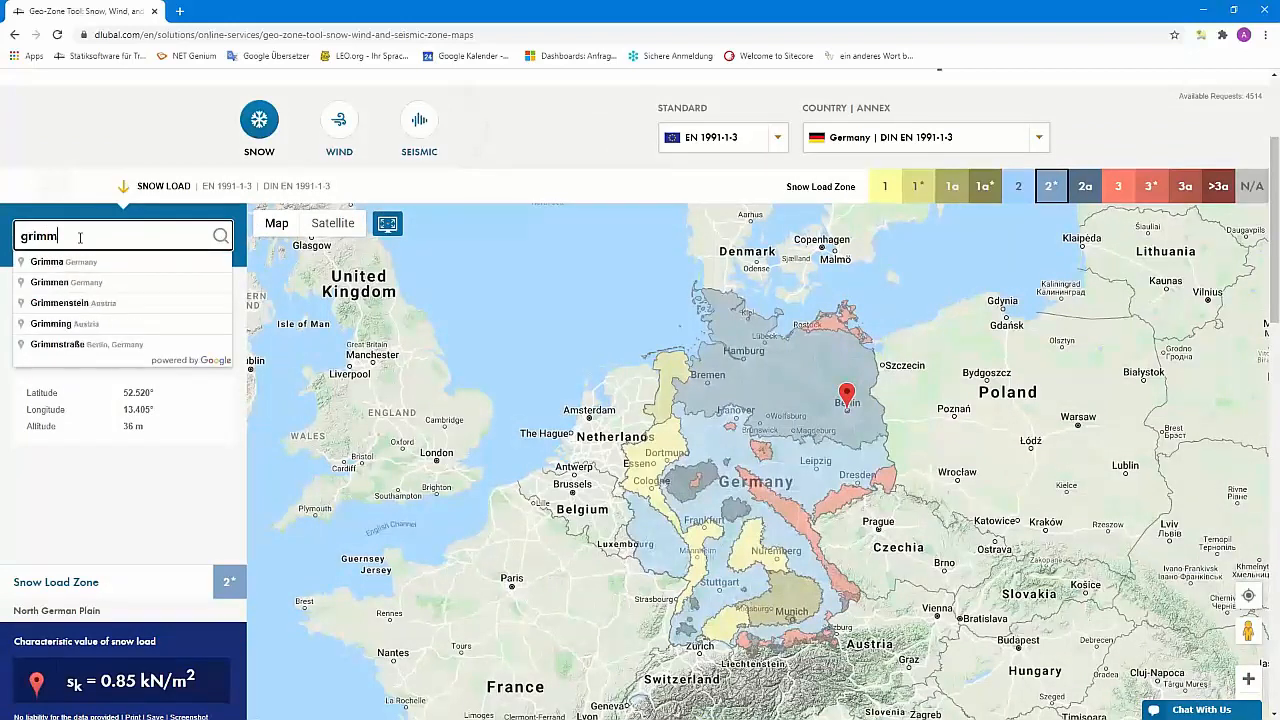
pyautogui.write('aisch')
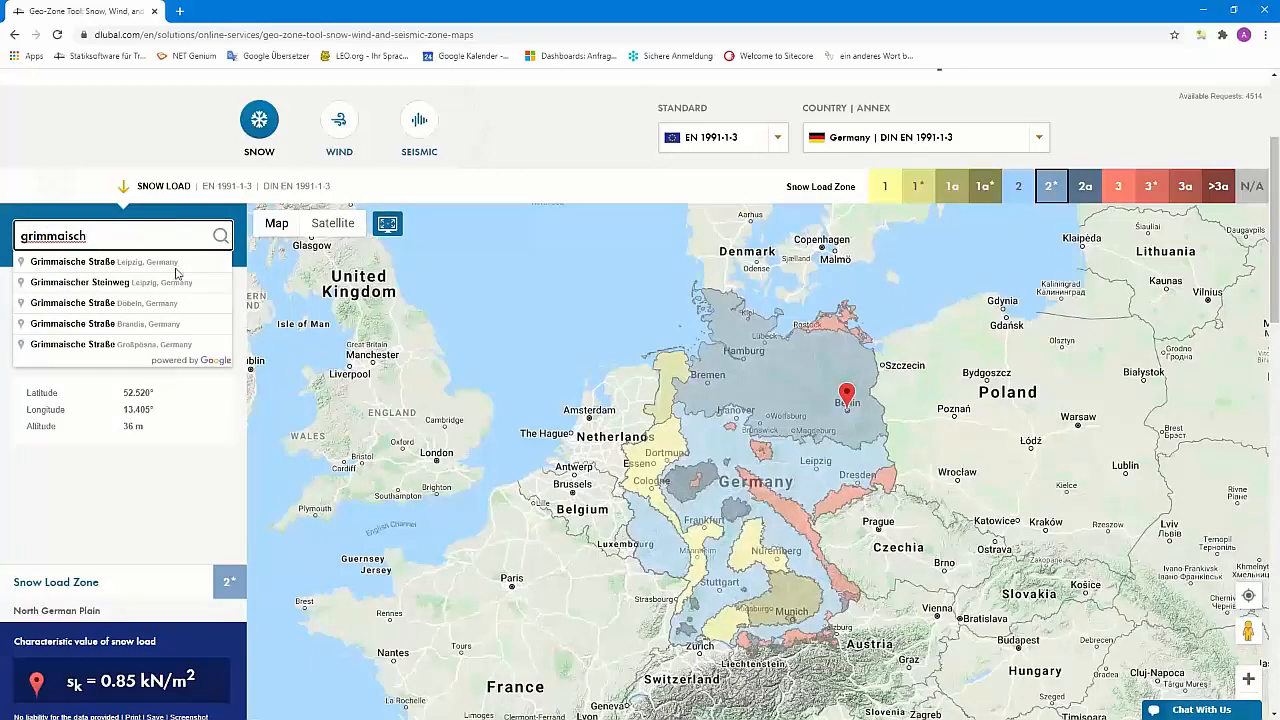
pyautogui.click(136, 268)
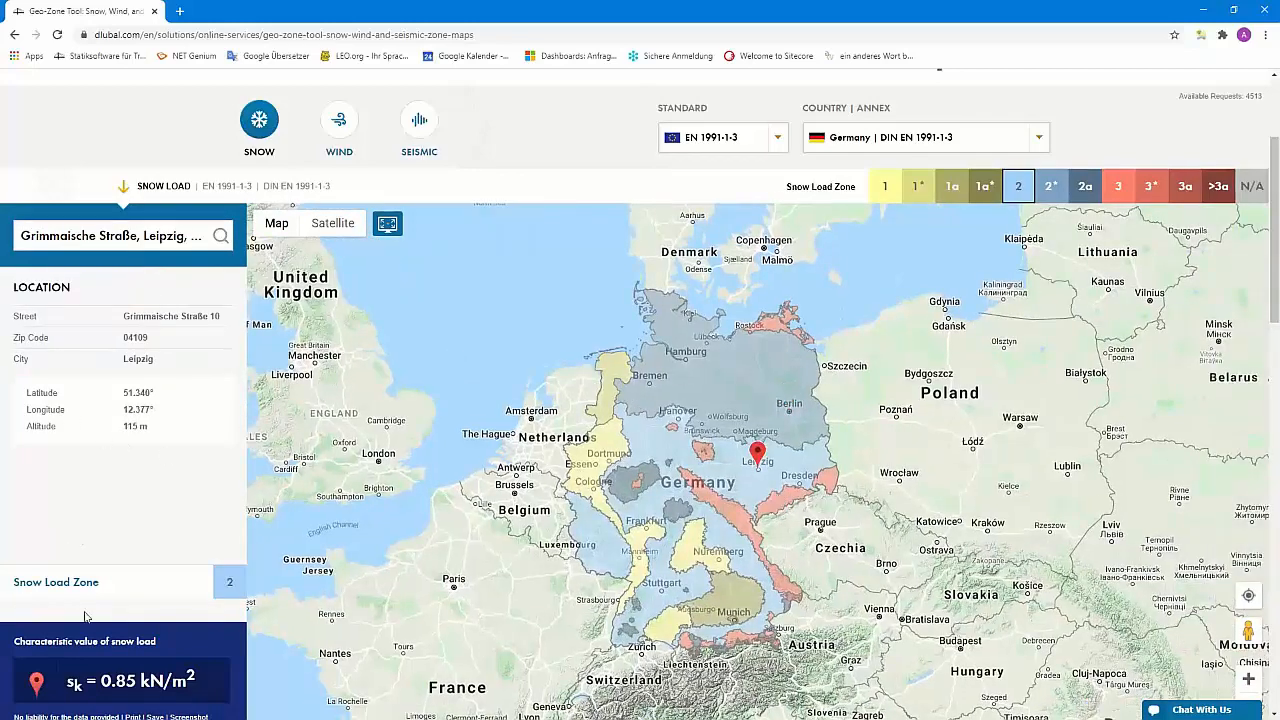
pyautogui.scroll(-1, 143, 535)
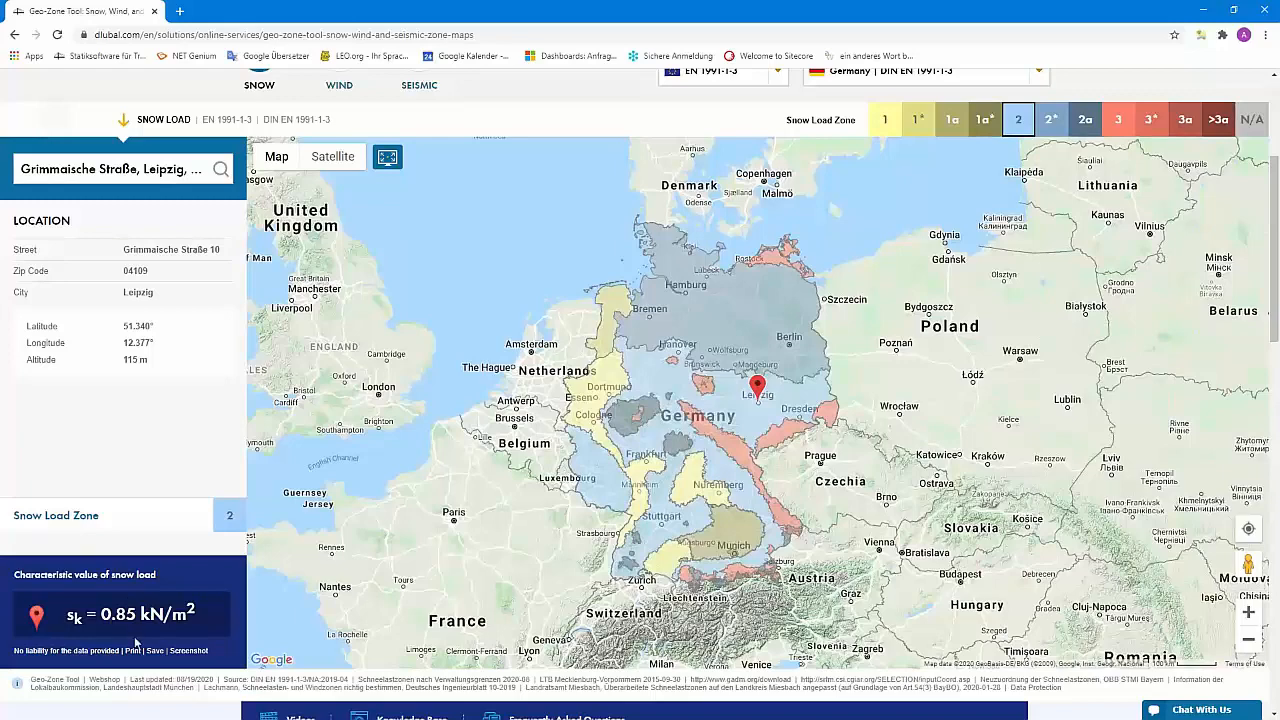
pyautogui.scroll(-3, 208, 627)
pyautogui.scroll(2, 205, 620)
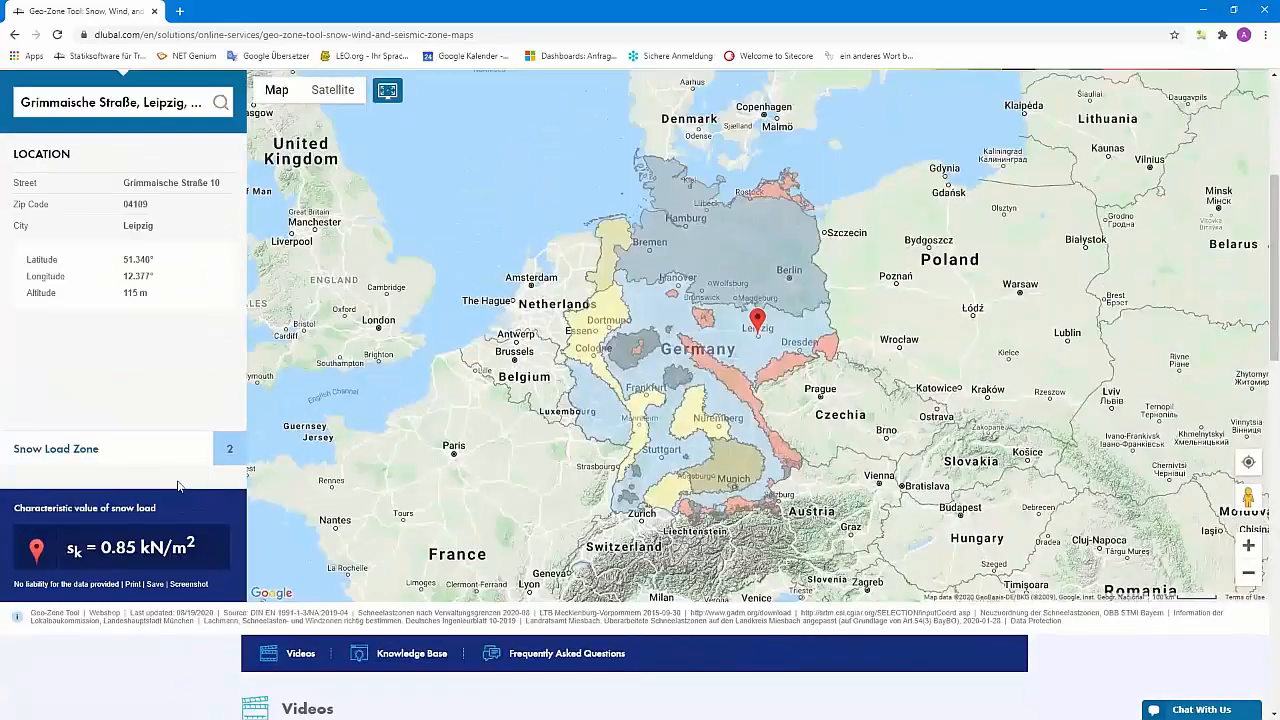
pyautogui.click(191, 585)
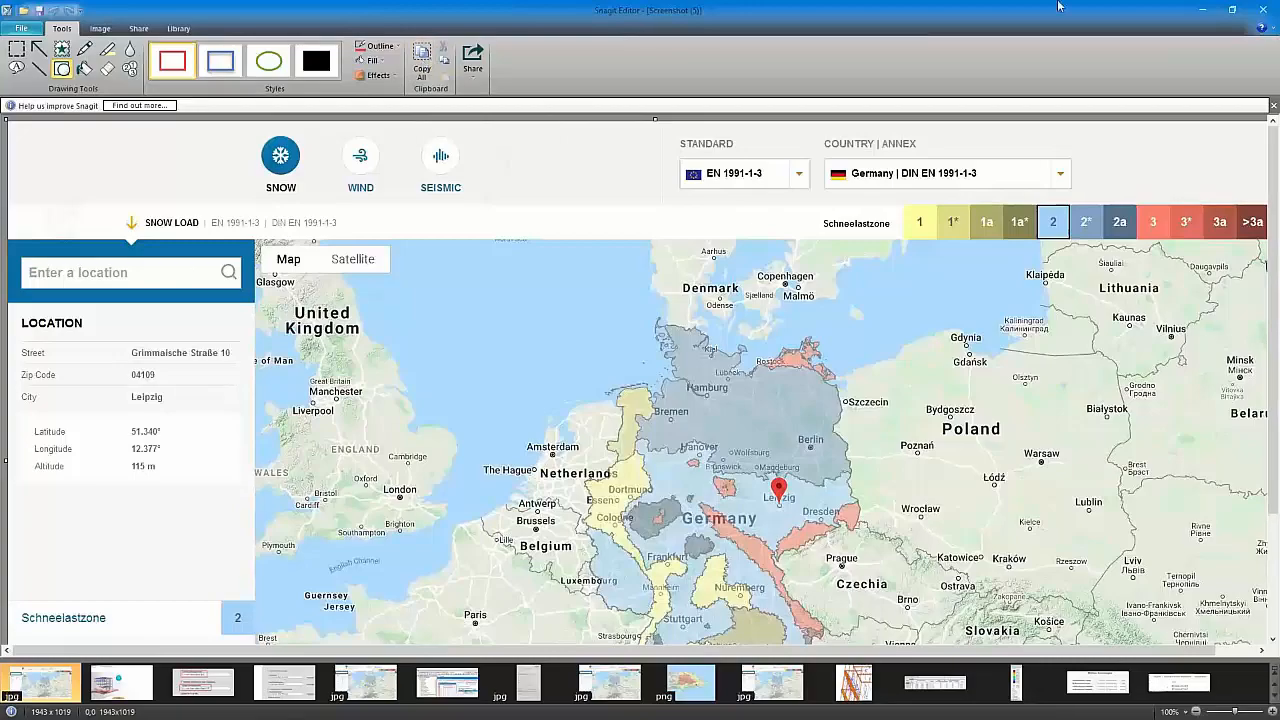
# Return from Snagit Editor to the RFEM printout report
pyautogui.hotkey('alt', 'Tab')
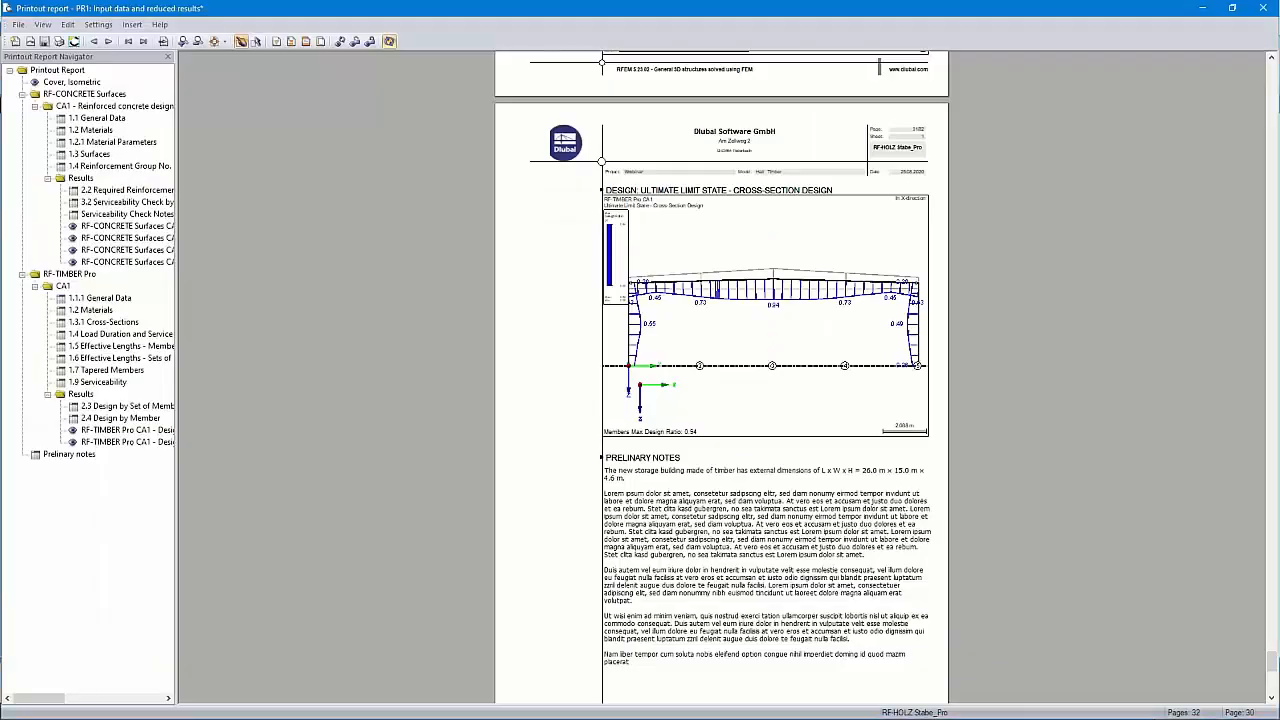
# Insert the clipboard map image into the report with the title 'Snow load zone'
pyautogui.click(137, 26)
pyautogui.click(168, 76)
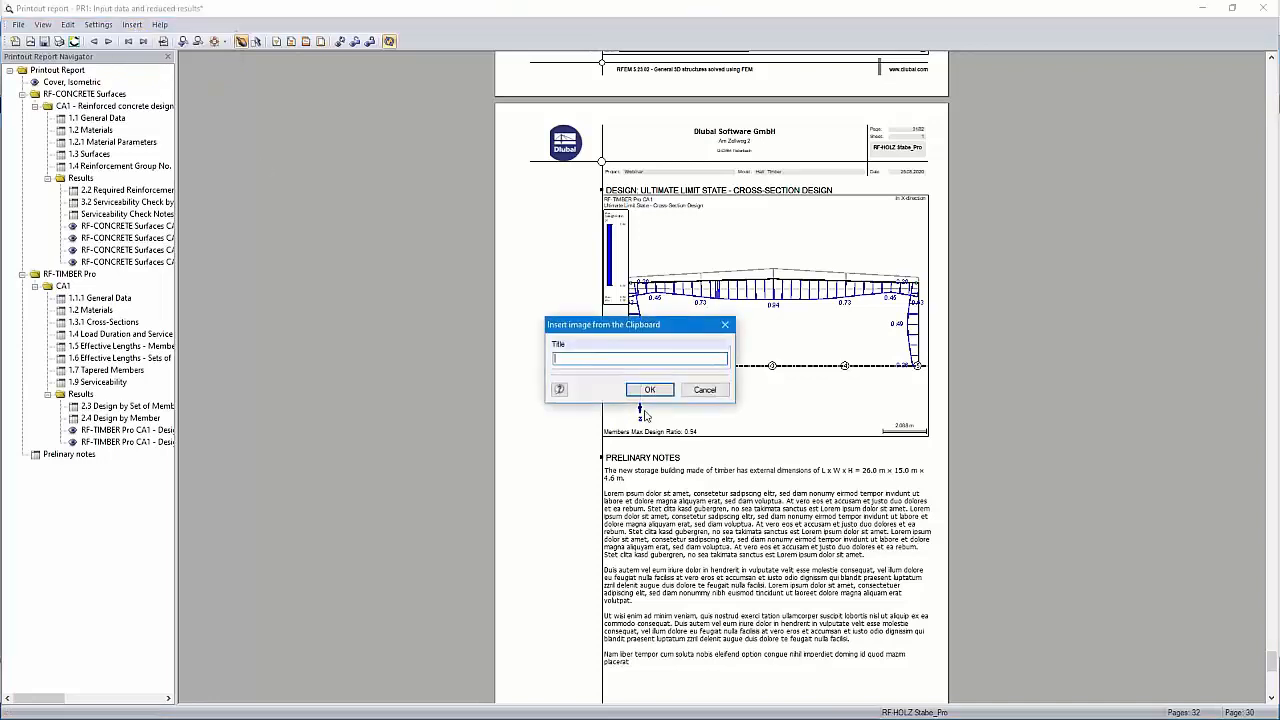
pyautogui.write('Snow load zone')
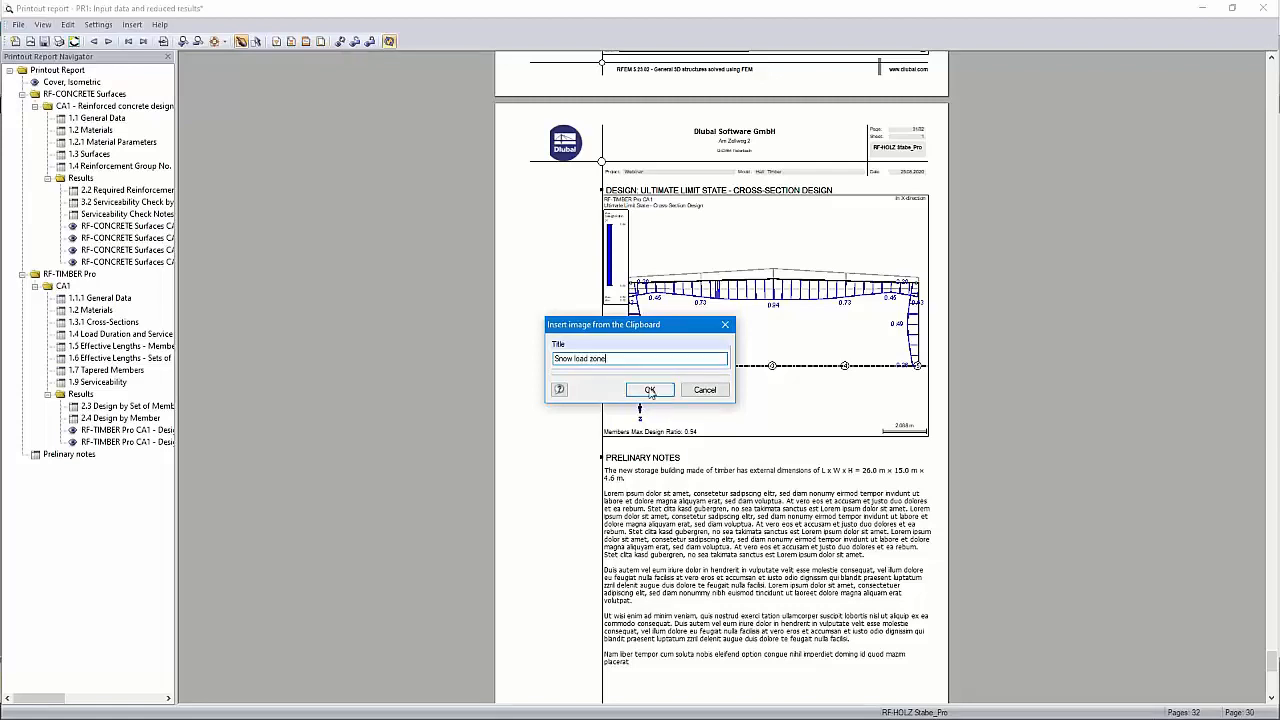
pyautogui.click(649, 390)
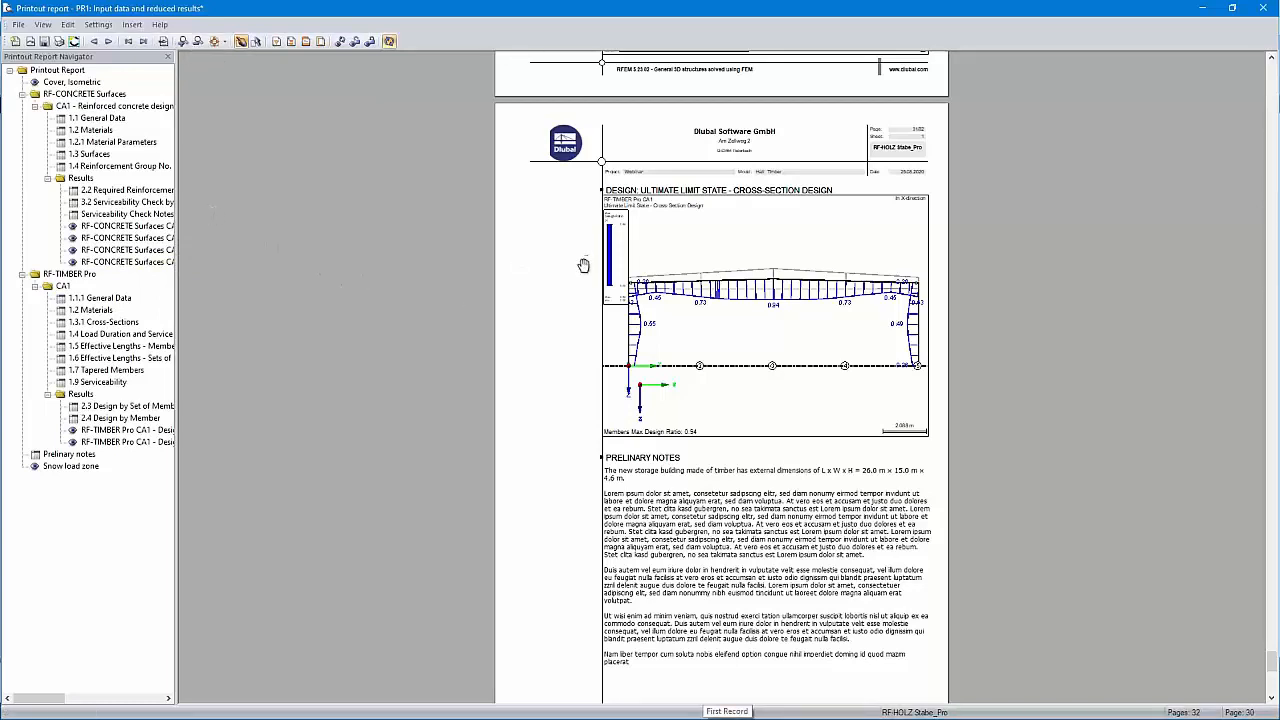
# Show page 11, RF-TIMBER Pro 1.1.1 General Data, and zoom the preview
pyautogui.click(100, 298)
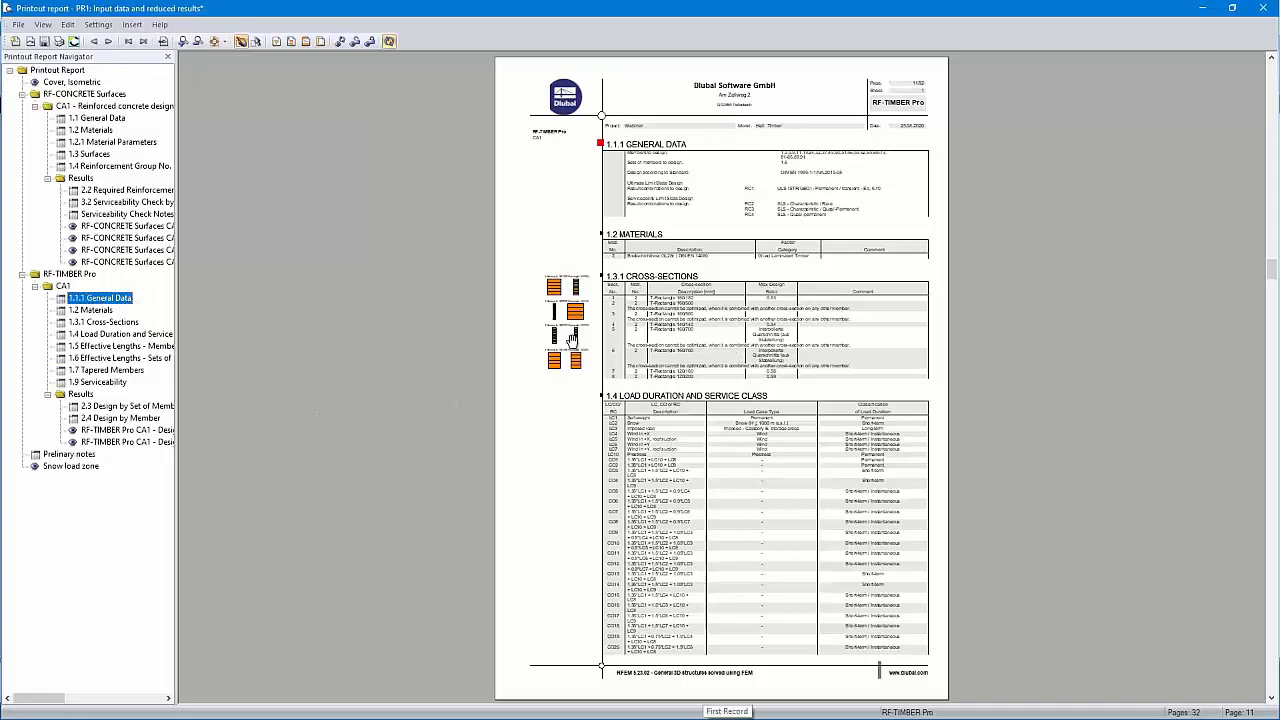
pyautogui.scroll(1, 911, 115)
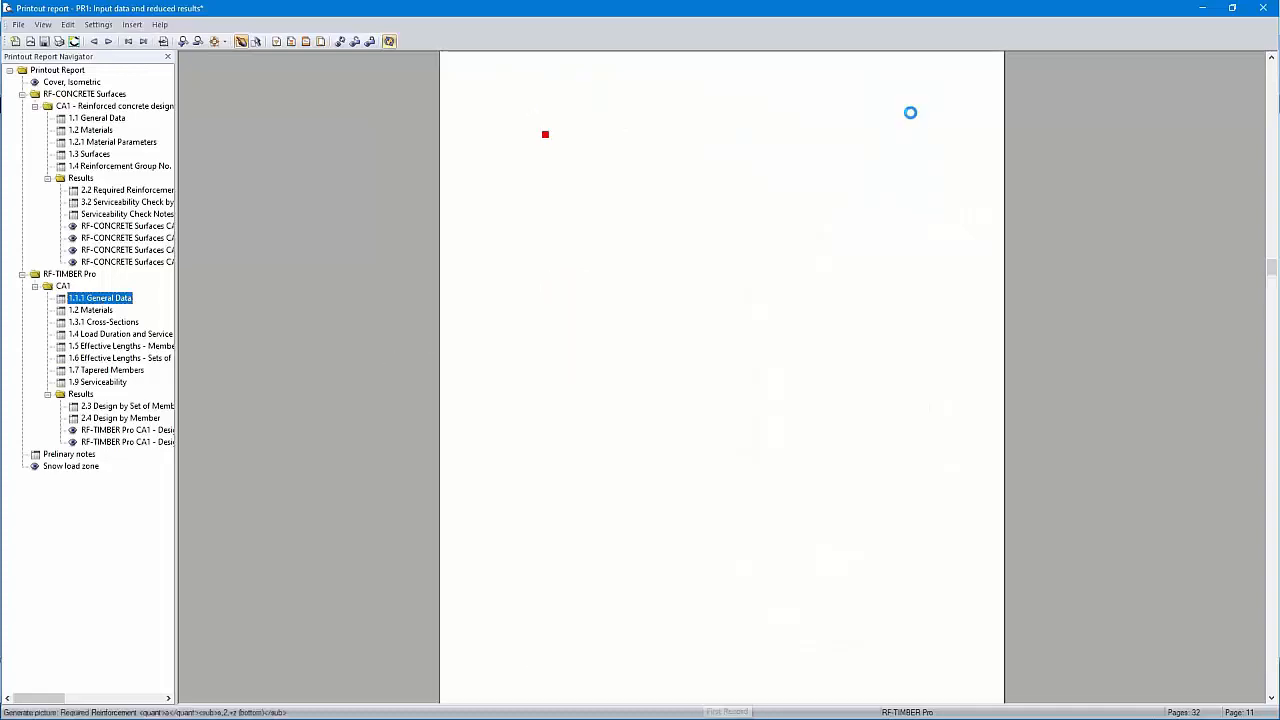
pyautogui.scroll(1, 959, 161)
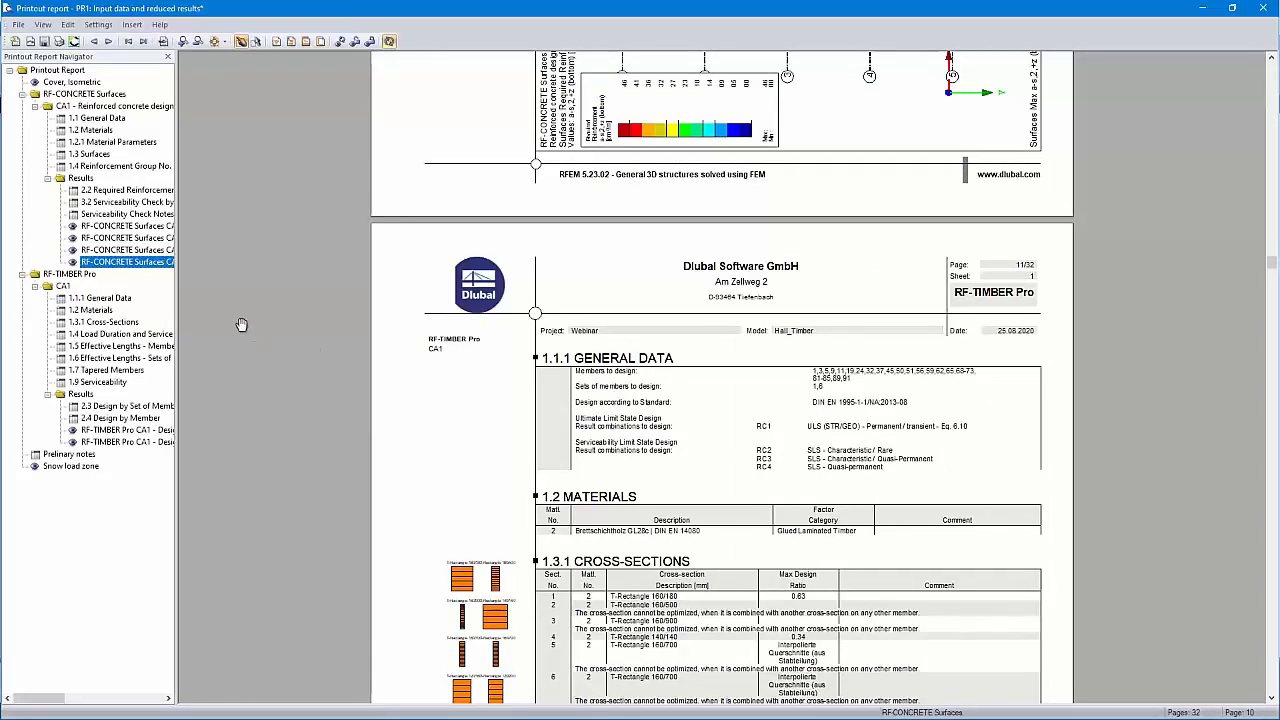
pyautogui.click(104, 300)
pyautogui.scroll(-3, 976, 286)
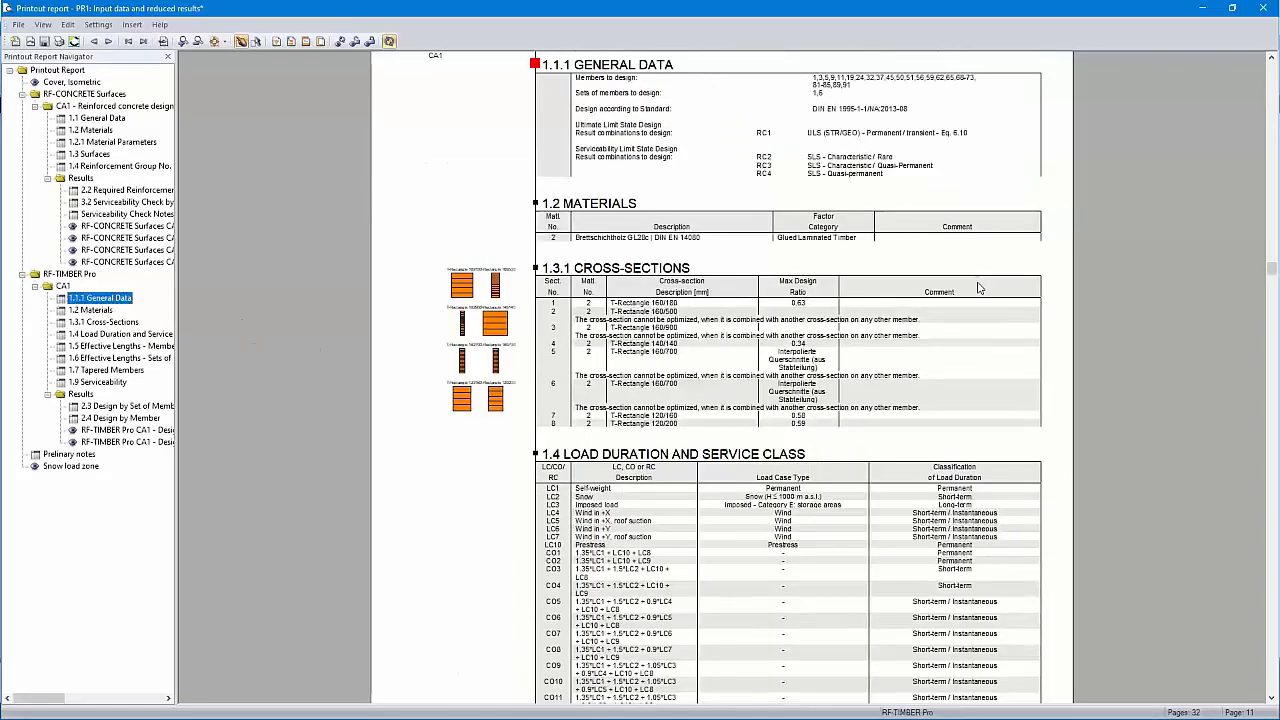
pyautogui.scroll(1, 851, 320)
pyautogui.scroll(1, 851, 320)
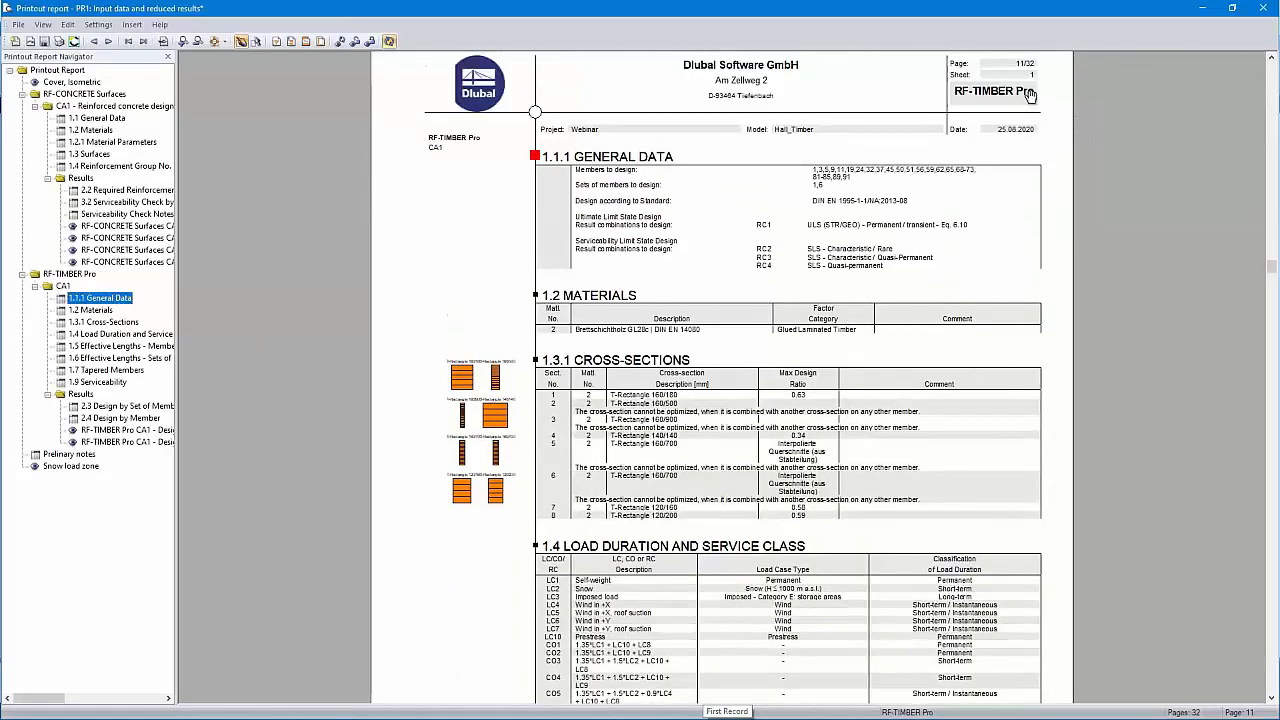
# Insert 5 blank pages named 'test' before the 1.1.1 General Data block
pyautogui.rightClick(116, 300)
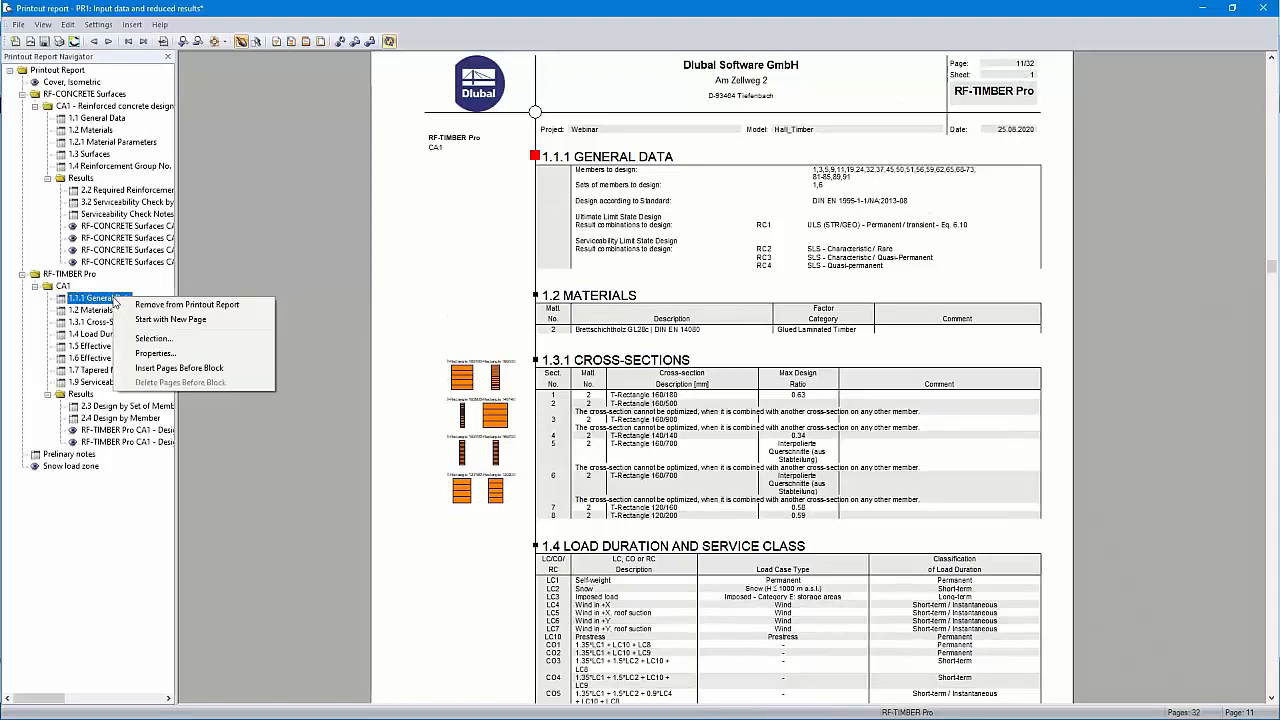
pyautogui.click(193, 368)
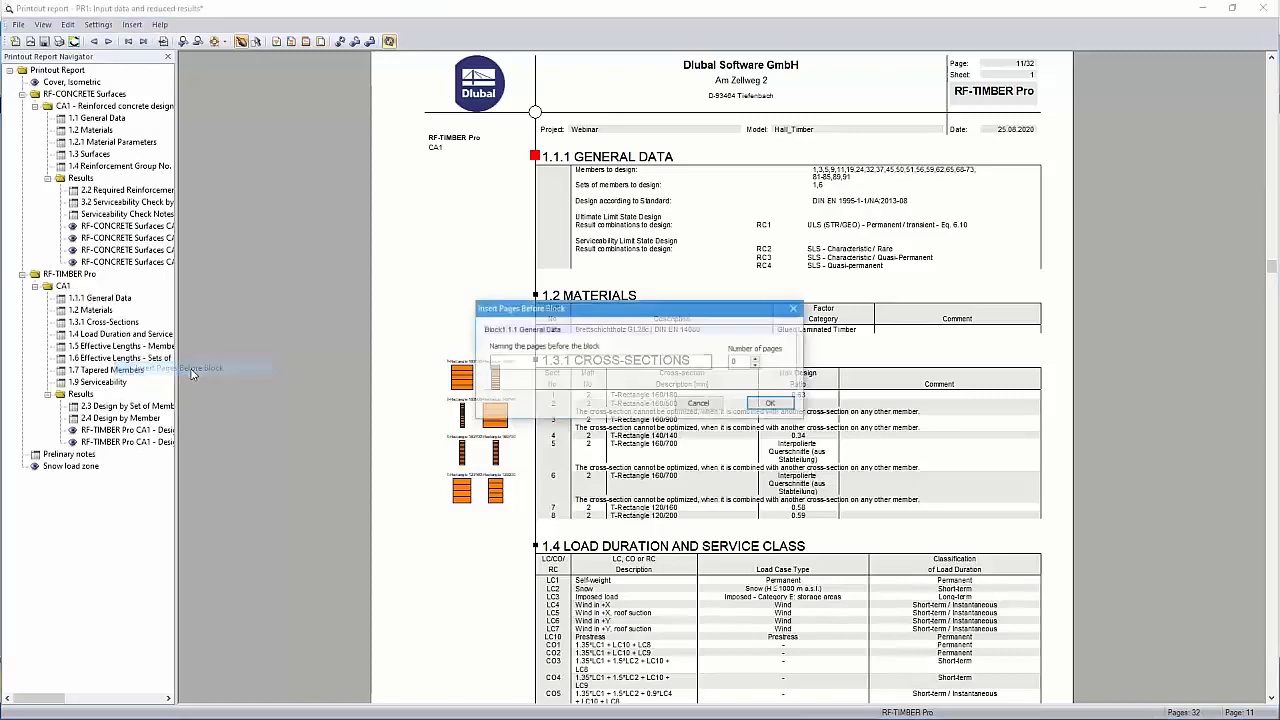
pyautogui.write('test')
pyautogui.press('Tab')
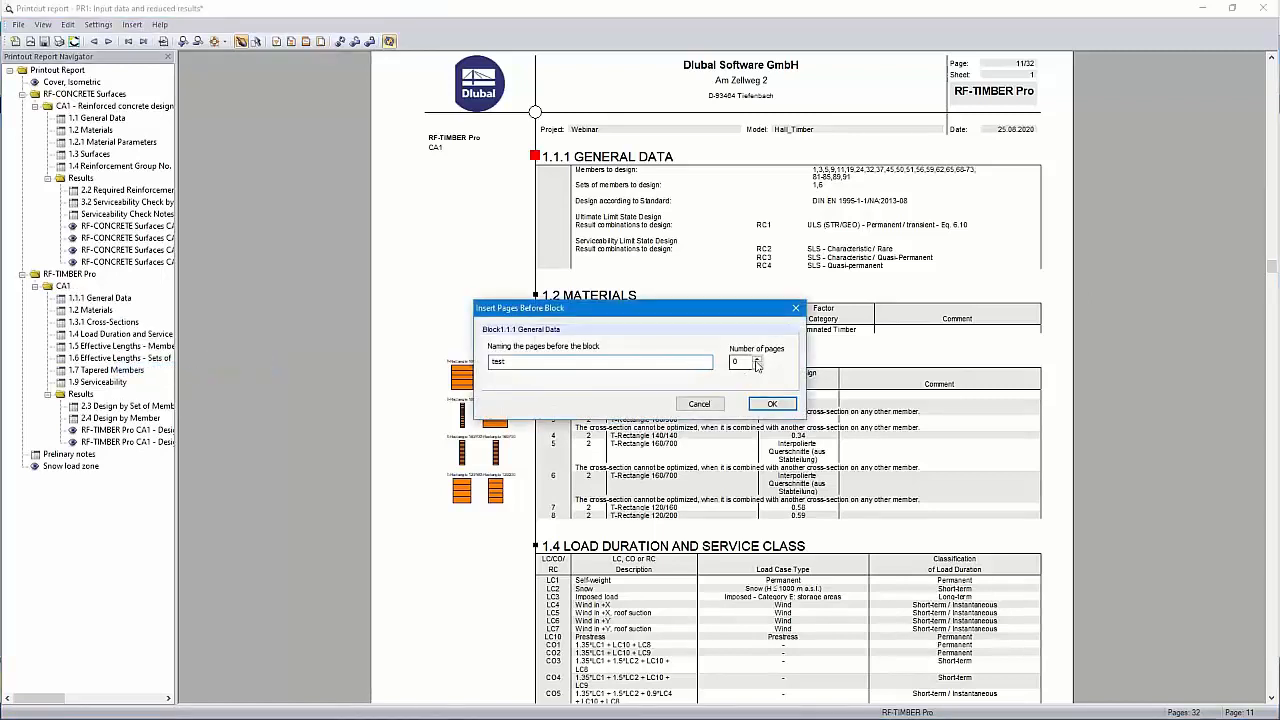
pyautogui.write('5')
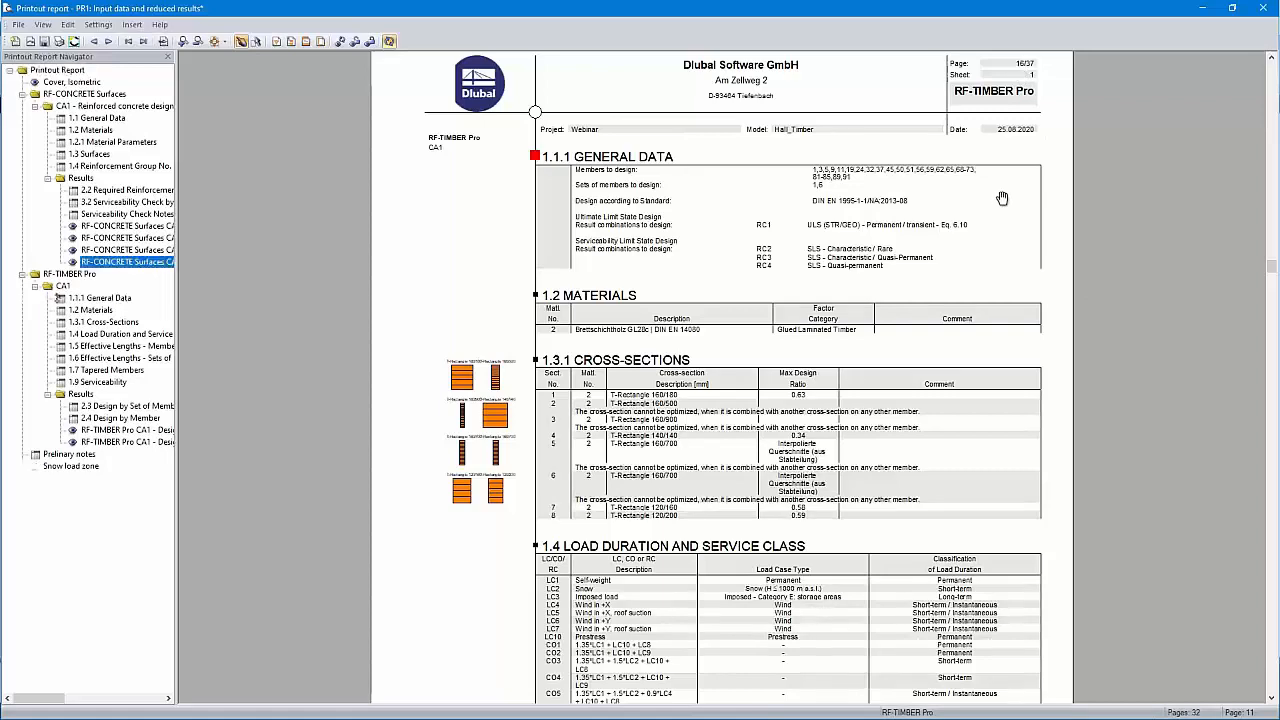
# Delete the blank 'test' pages placed before the RF-TIMBER Pro block
pyautogui.scroll(1, 1002, 198)
pyautogui.scroll(10, 1018, 175)
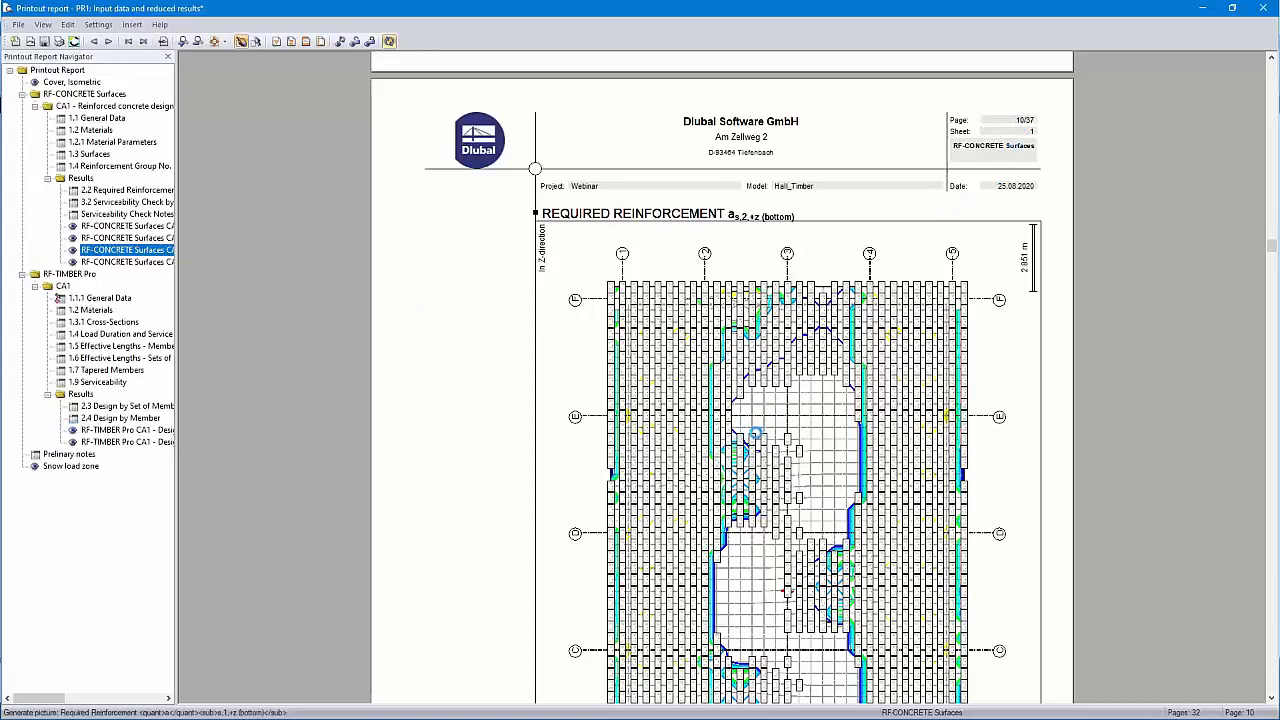
pyautogui.scroll(-5, 755, 433)
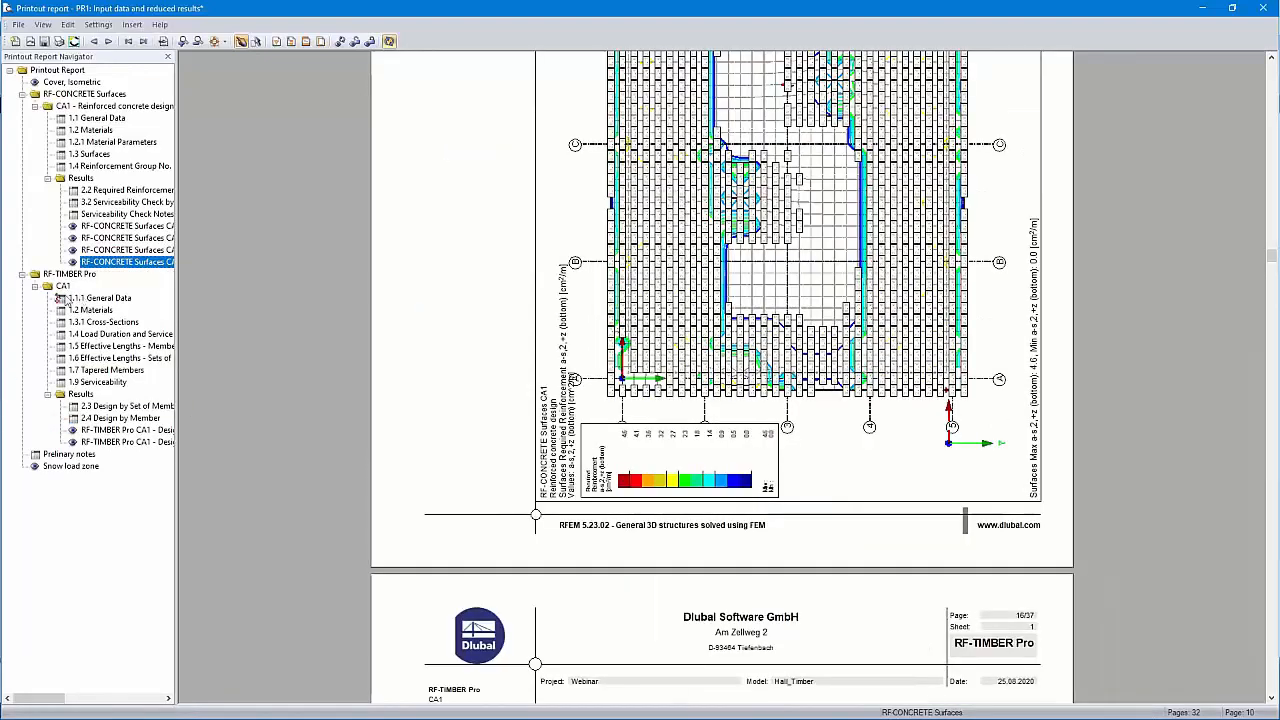
pyautogui.rightClick(77, 299)
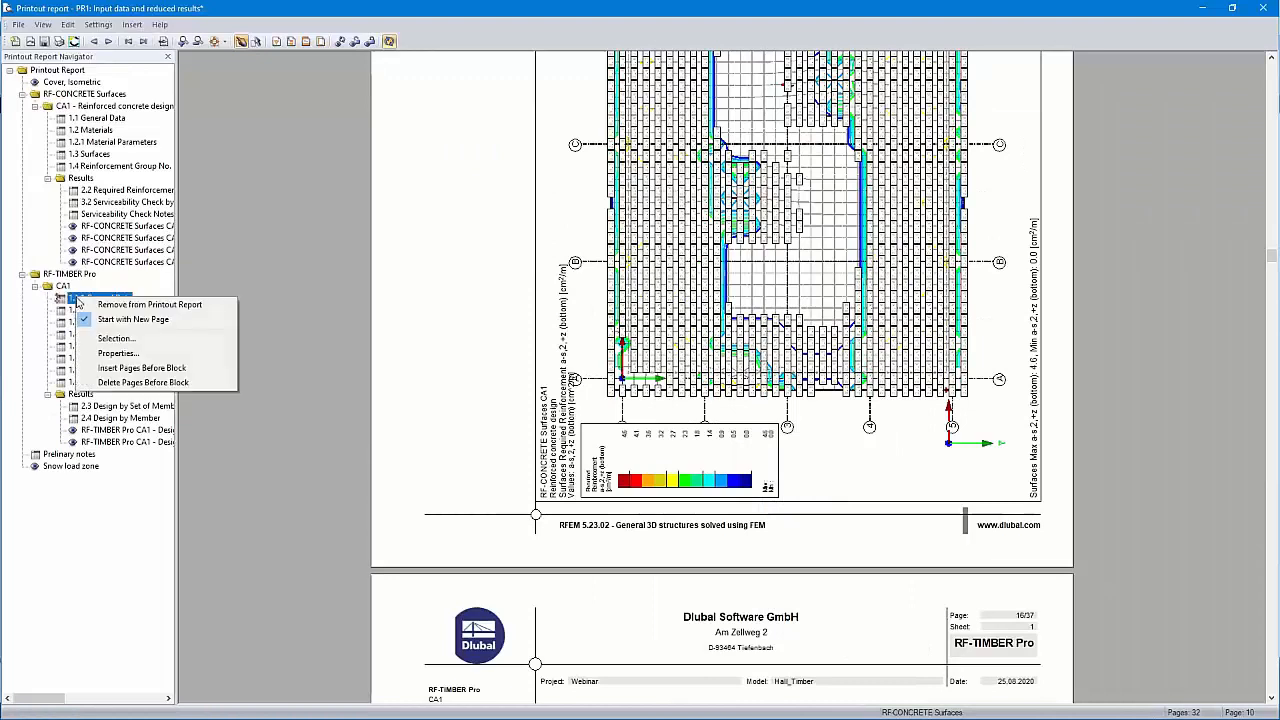
pyautogui.click(130, 383)
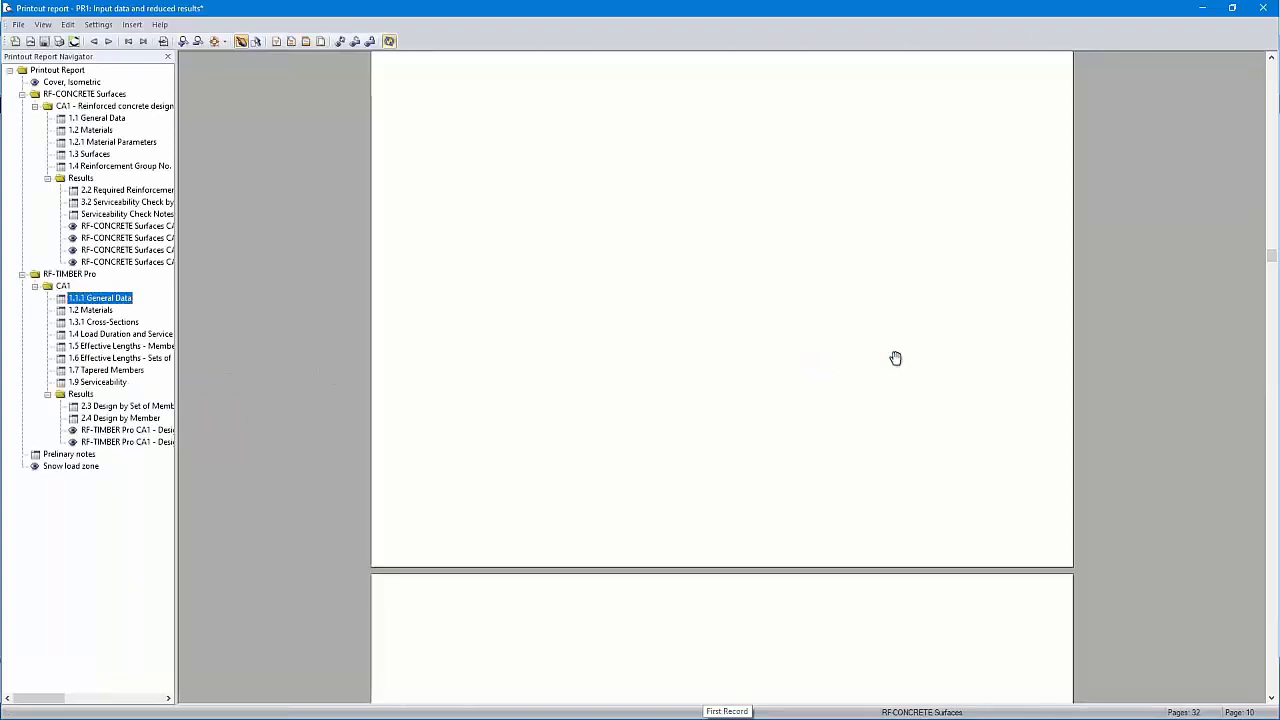
pyautogui.scroll(-3, 908, 344)
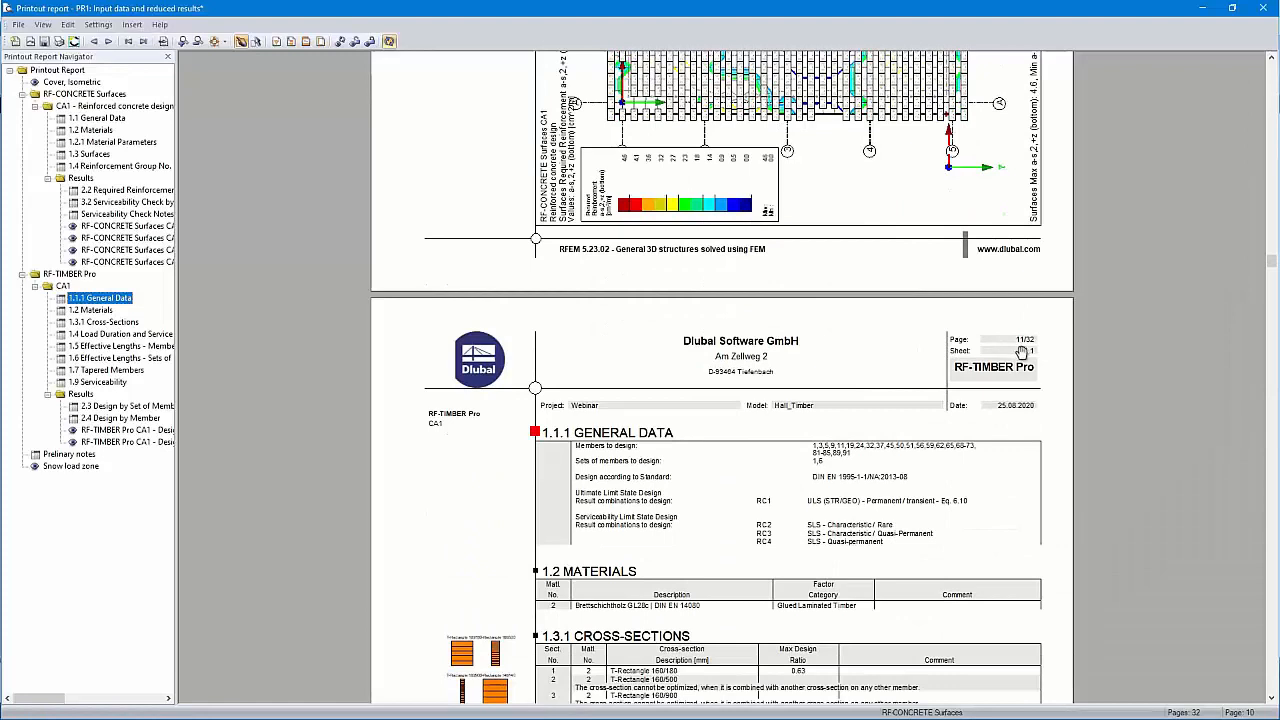
# Tick Contents, RFEM data and Model Base Data in the report topic selection
pyautogui.click(277, 42)
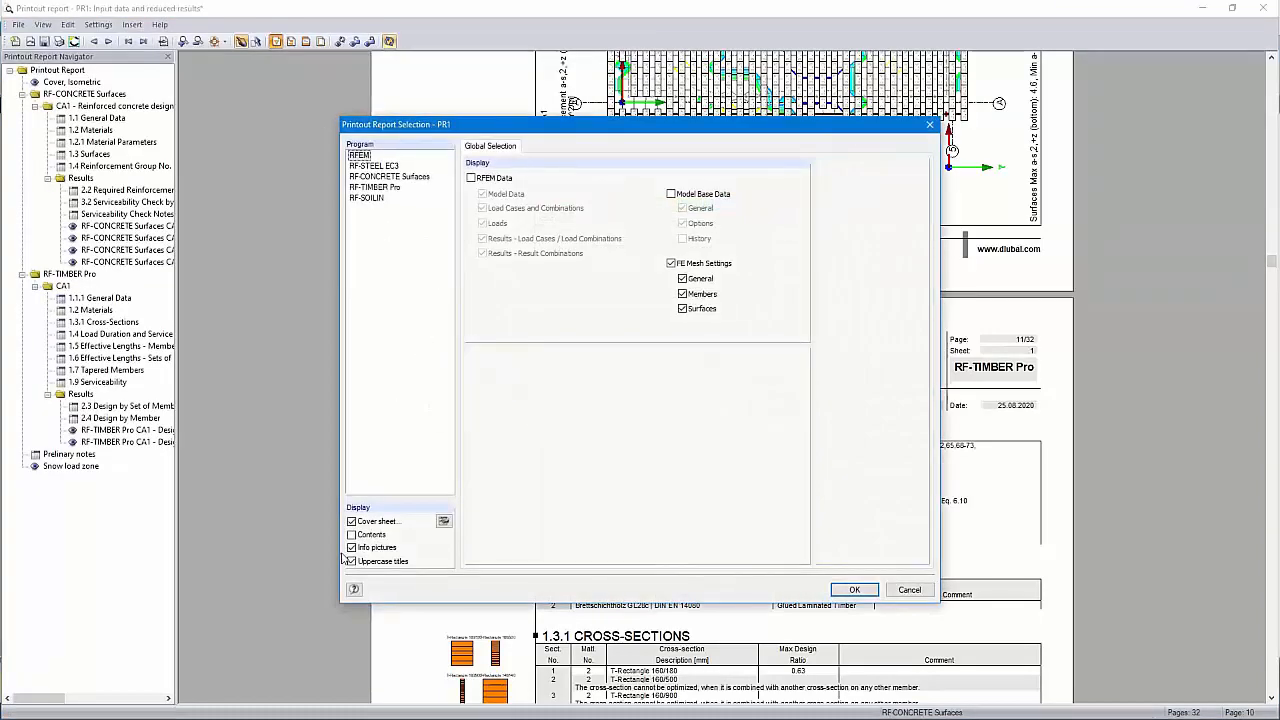
pyautogui.click(351, 535)
pyautogui.click(373, 166)
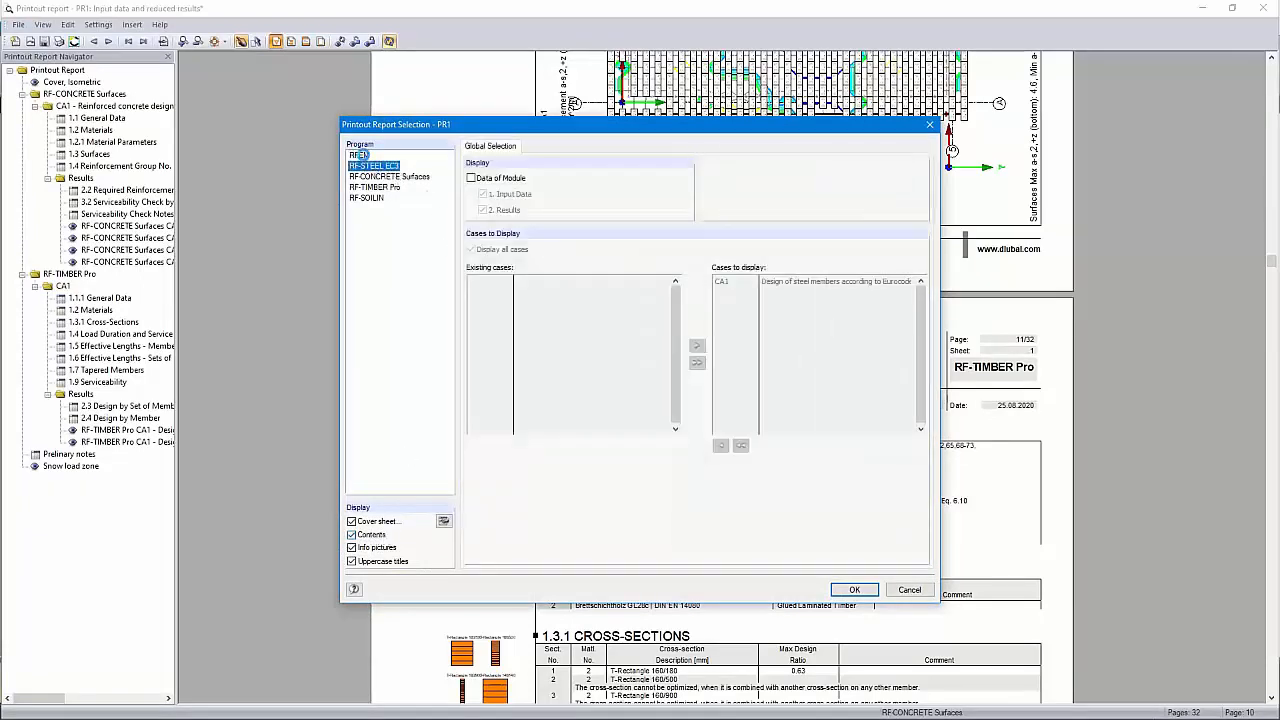
pyautogui.click(362, 156)
pyautogui.click(471, 178)
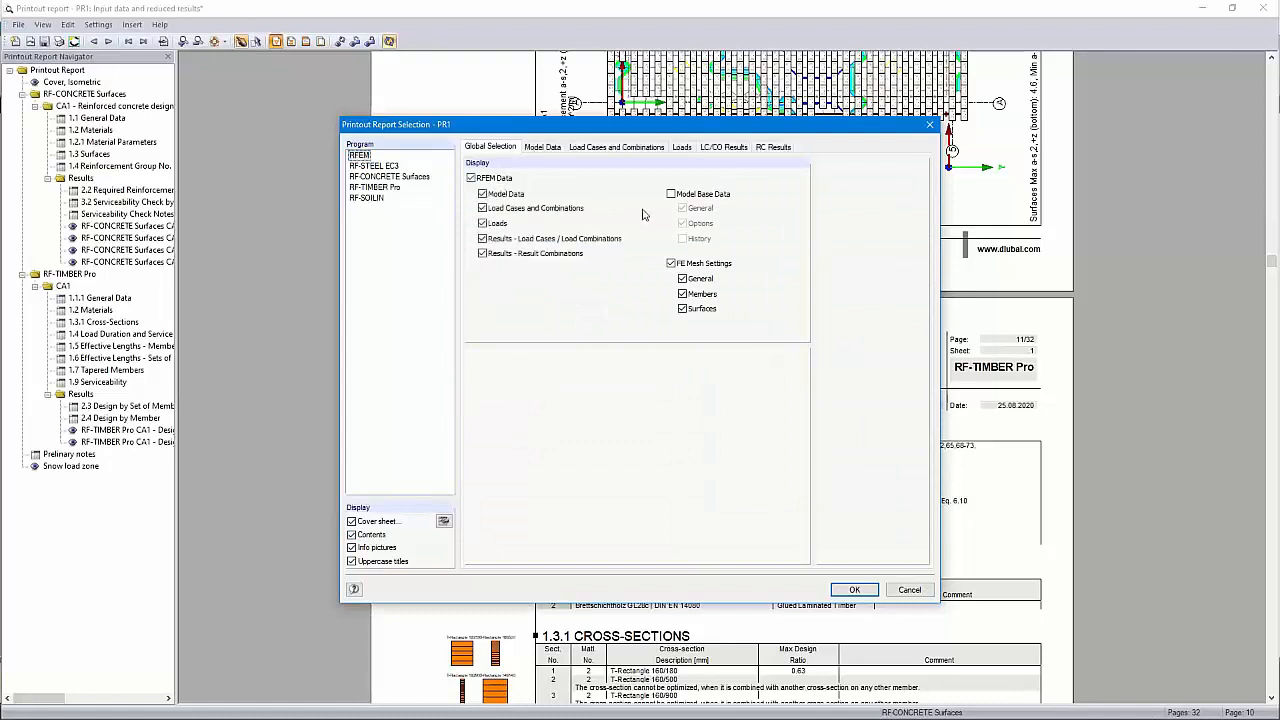
pyautogui.click(670, 194)
# Include the RF-STEEL EC3 and RF-SOIL module data in the report
pyautogui.click(372, 166)
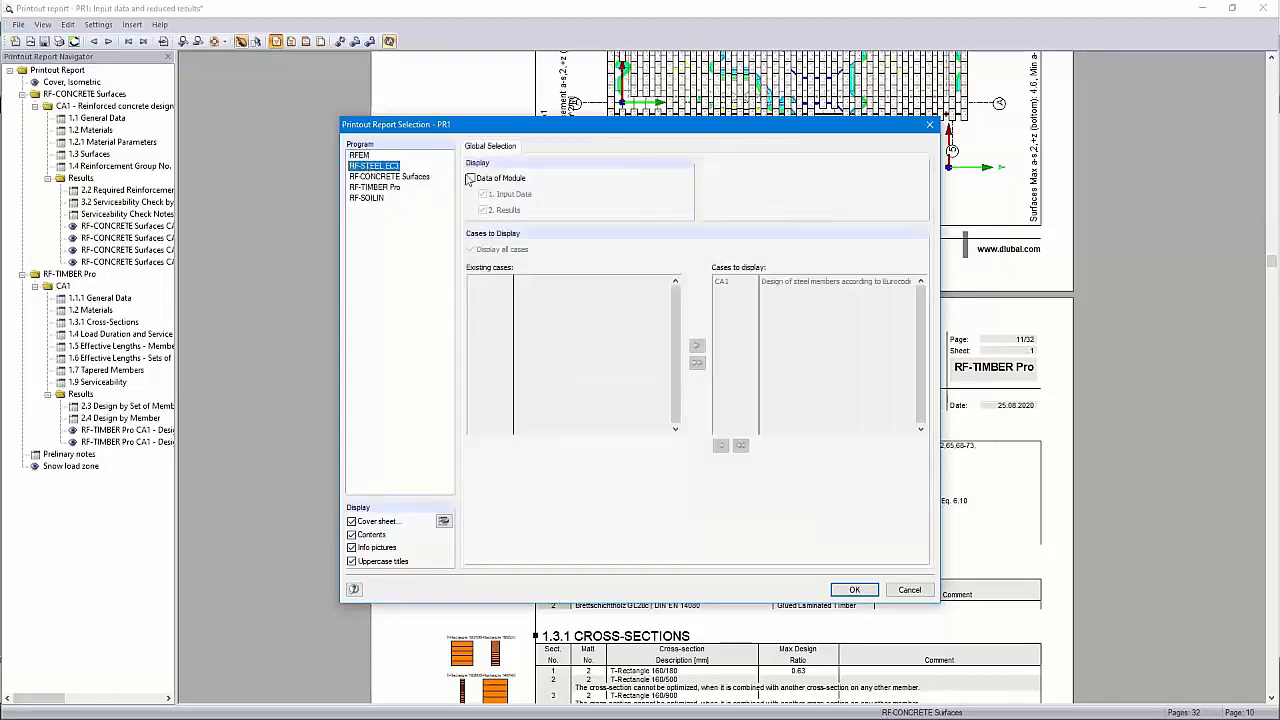
pyautogui.click(471, 178)
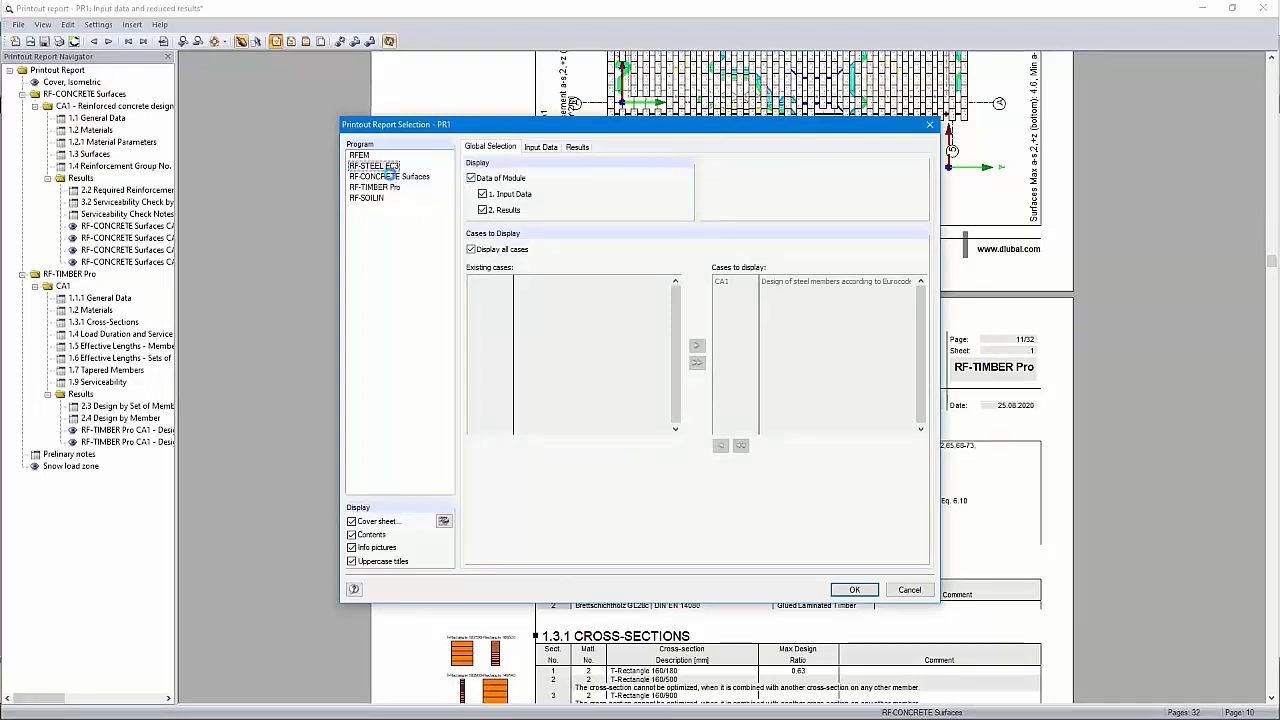
pyautogui.click(392, 177)
pyautogui.click(381, 189)
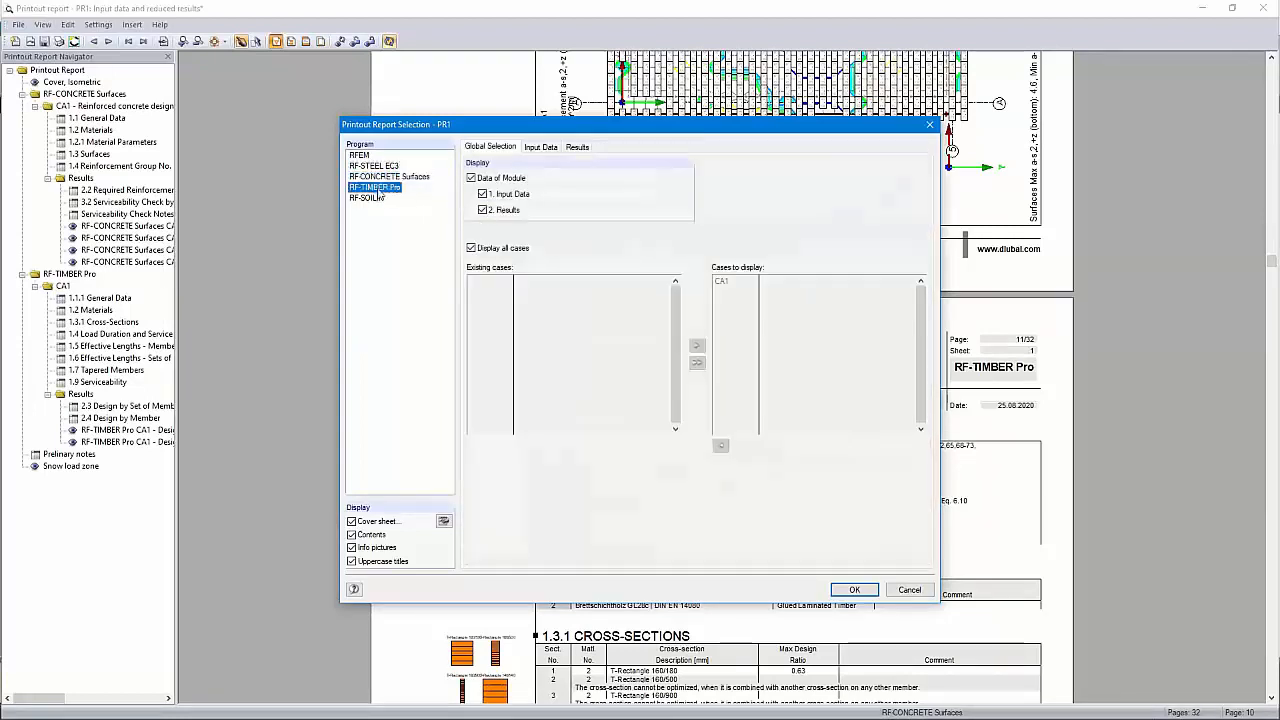
pyautogui.click(377, 199)
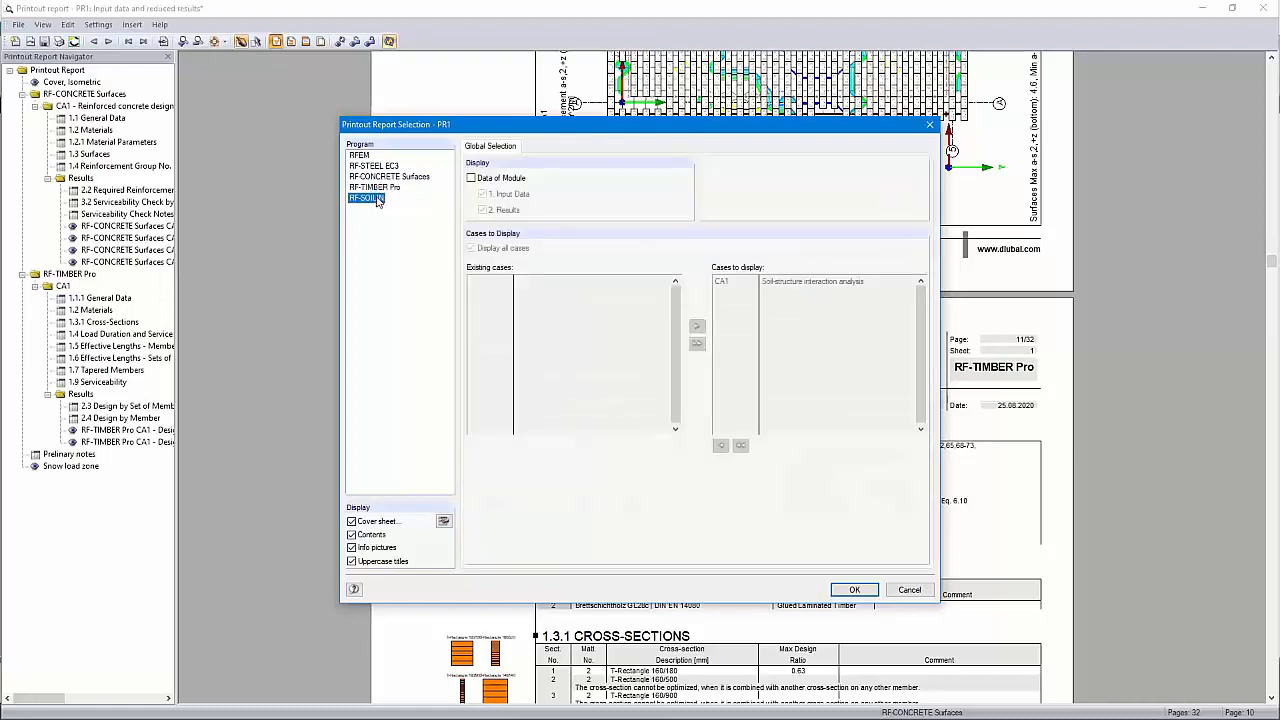
pyautogui.click(471, 178)
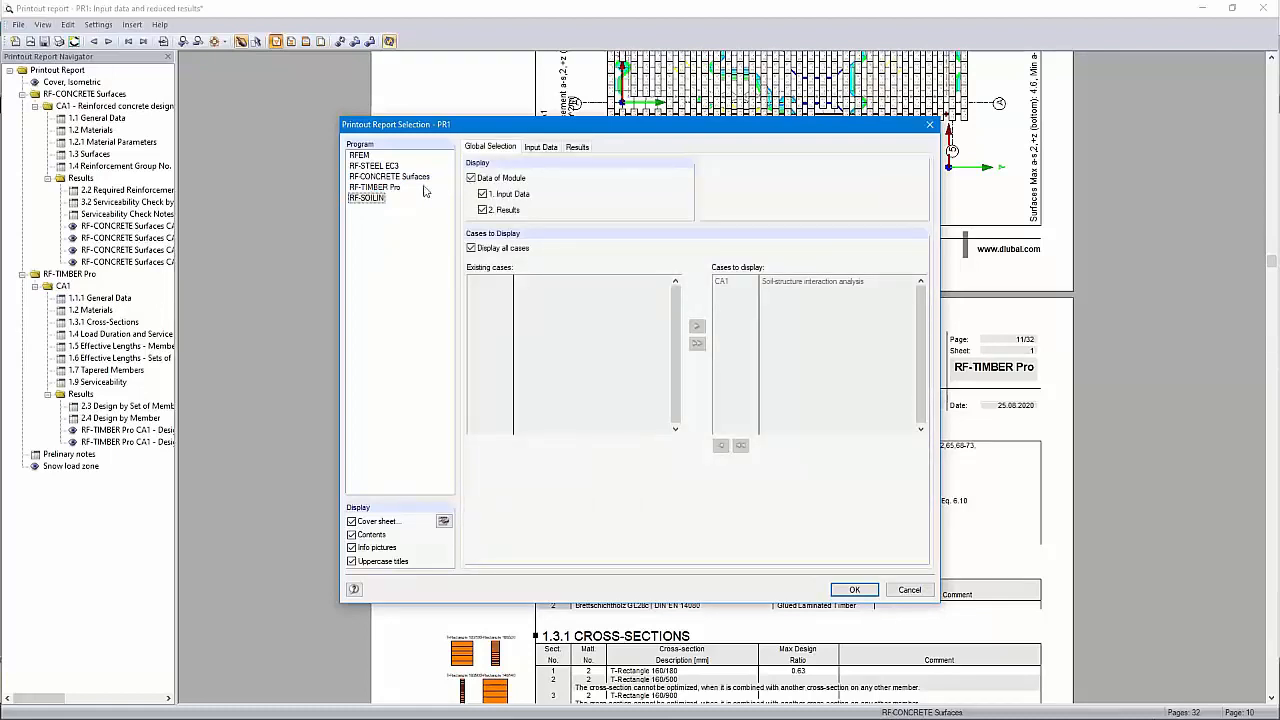
pyautogui.click(360, 157)
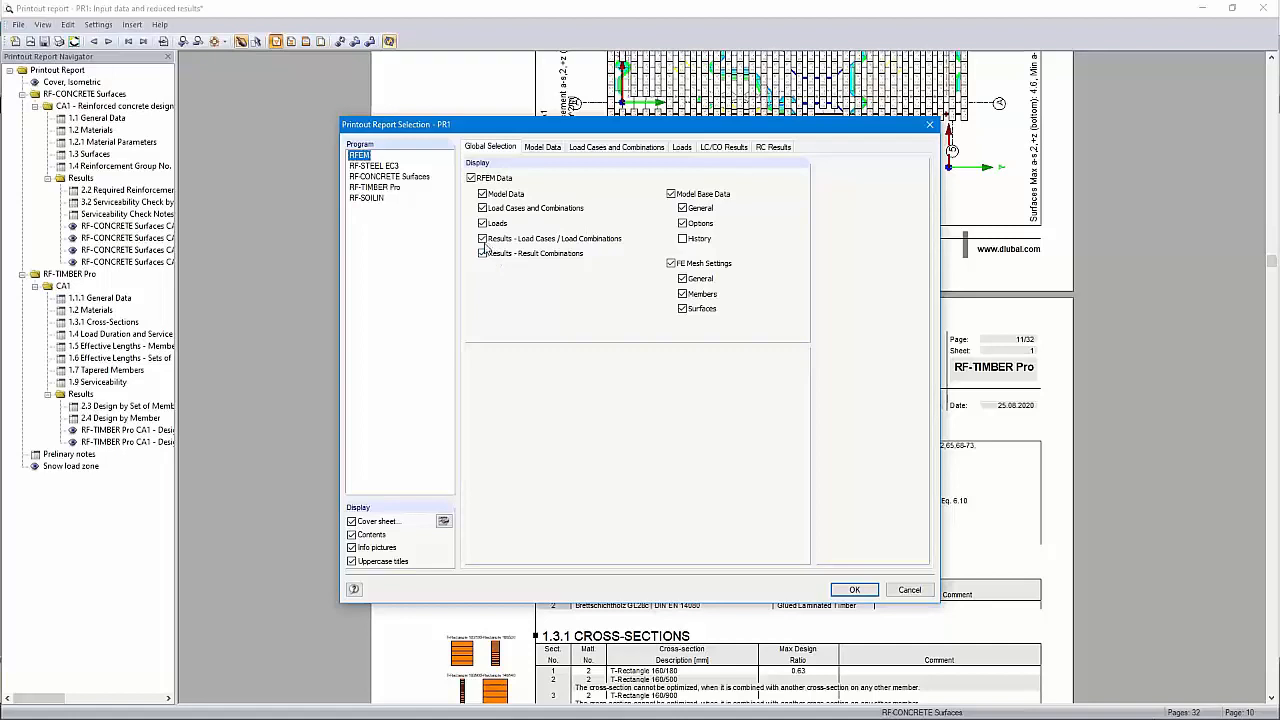
# Drop load-case/combination results and print 4.12 cross-section internal forces as extreme values, not partition values
pyautogui.click(482, 239)
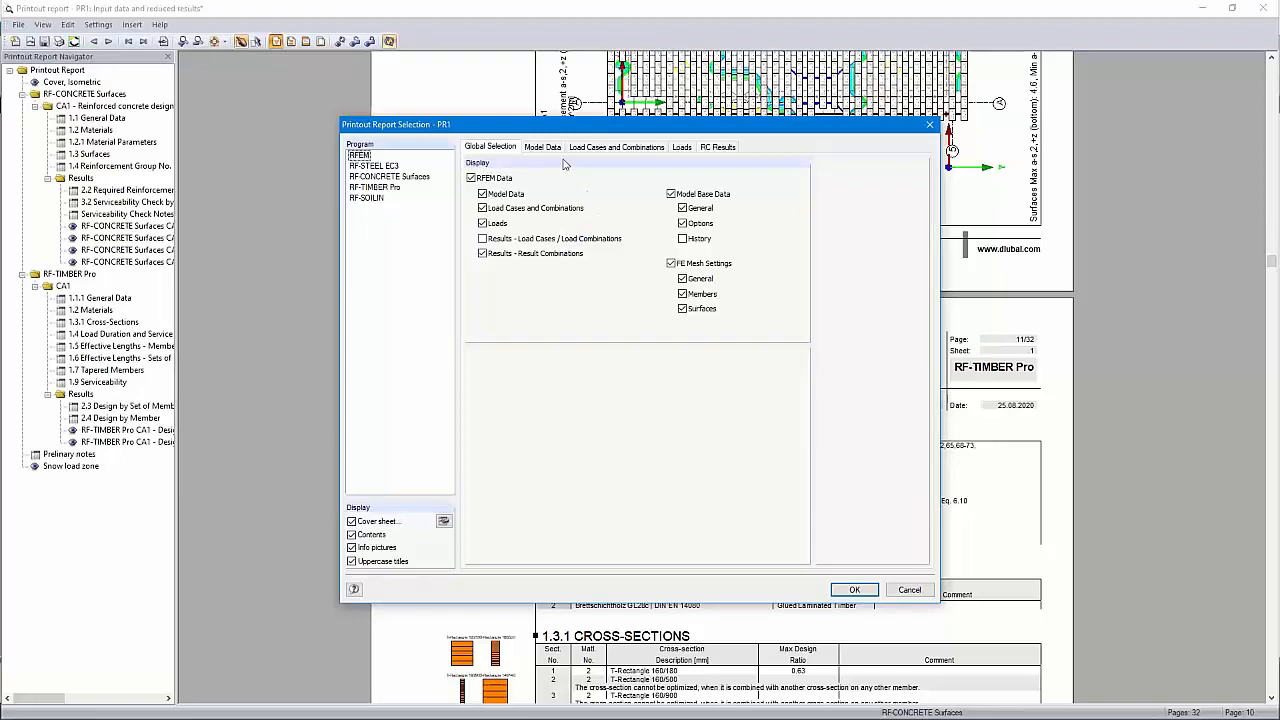
pyautogui.click(716, 148)
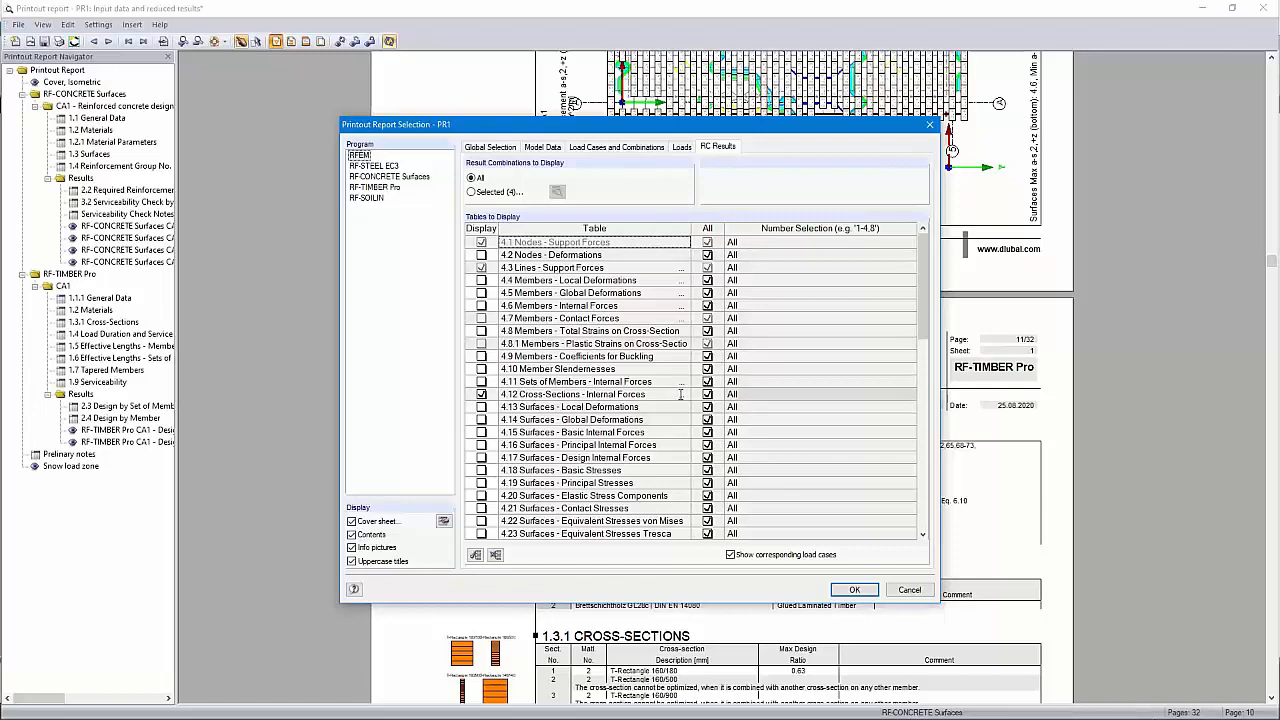
pyautogui.click(685, 396)
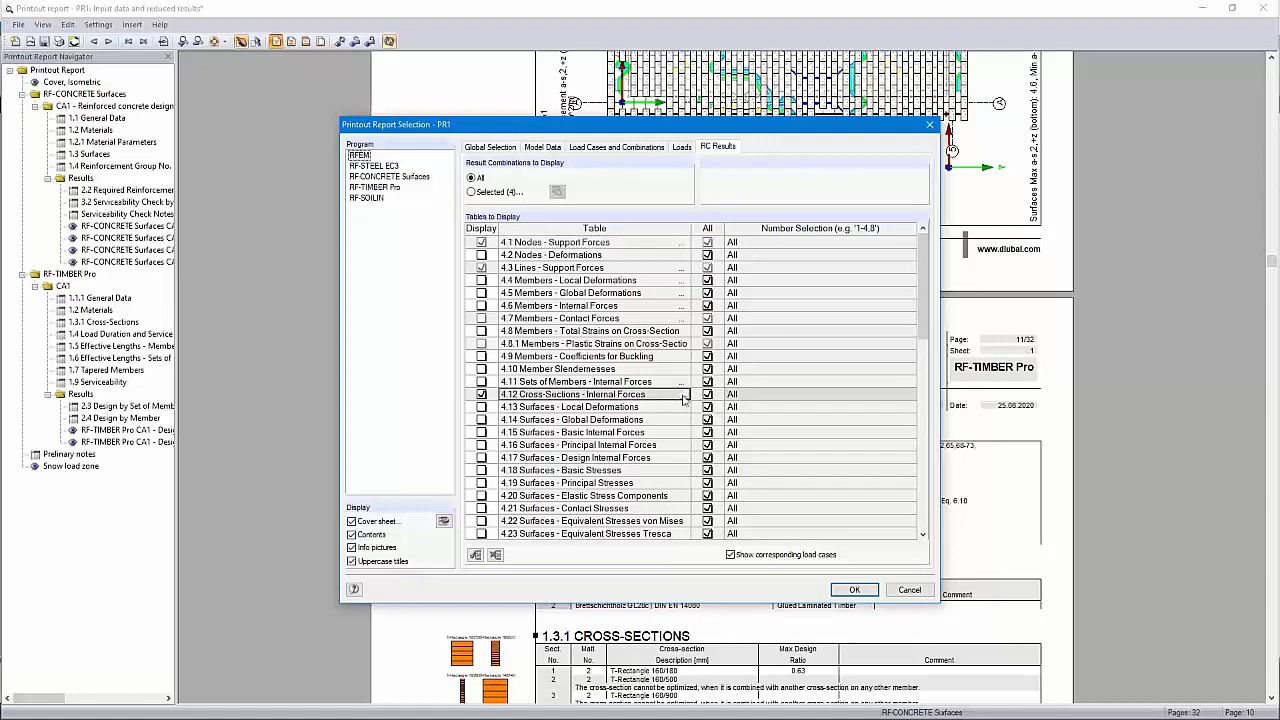
pyautogui.click(684, 397)
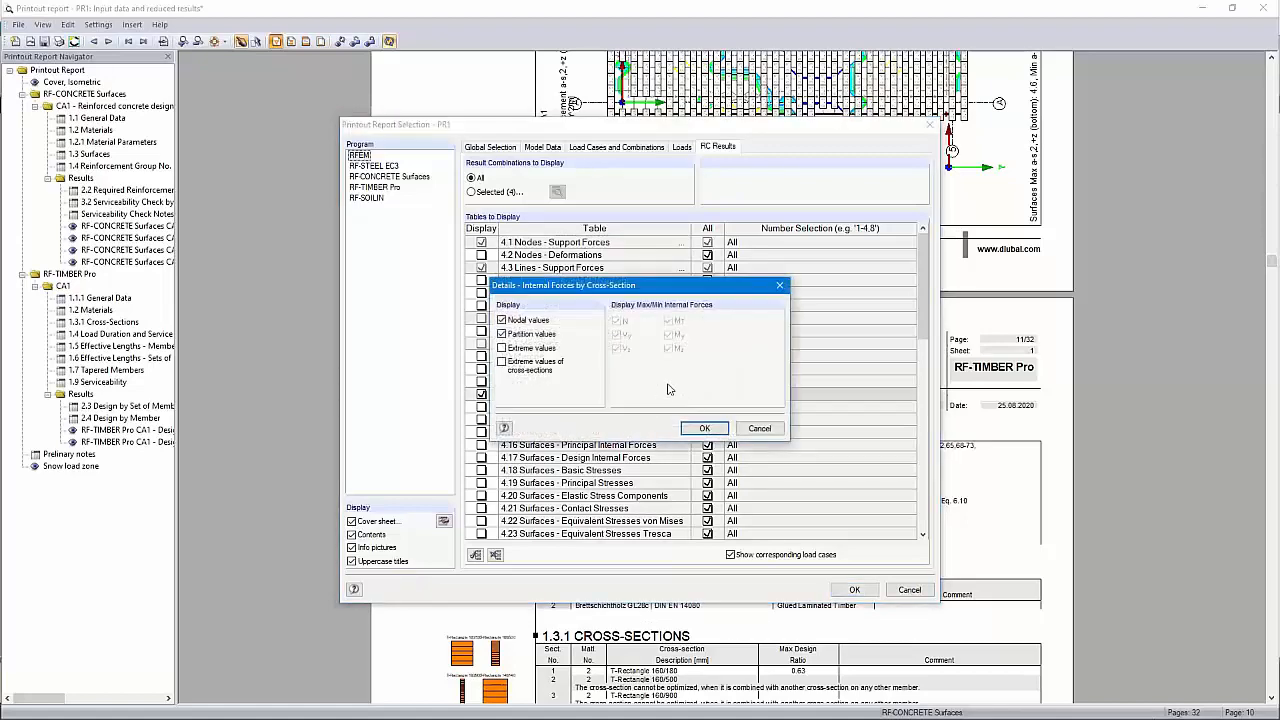
pyautogui.click(502, 334)
pyautogui.click(502, 334)
pyautogui.click(502, 362)
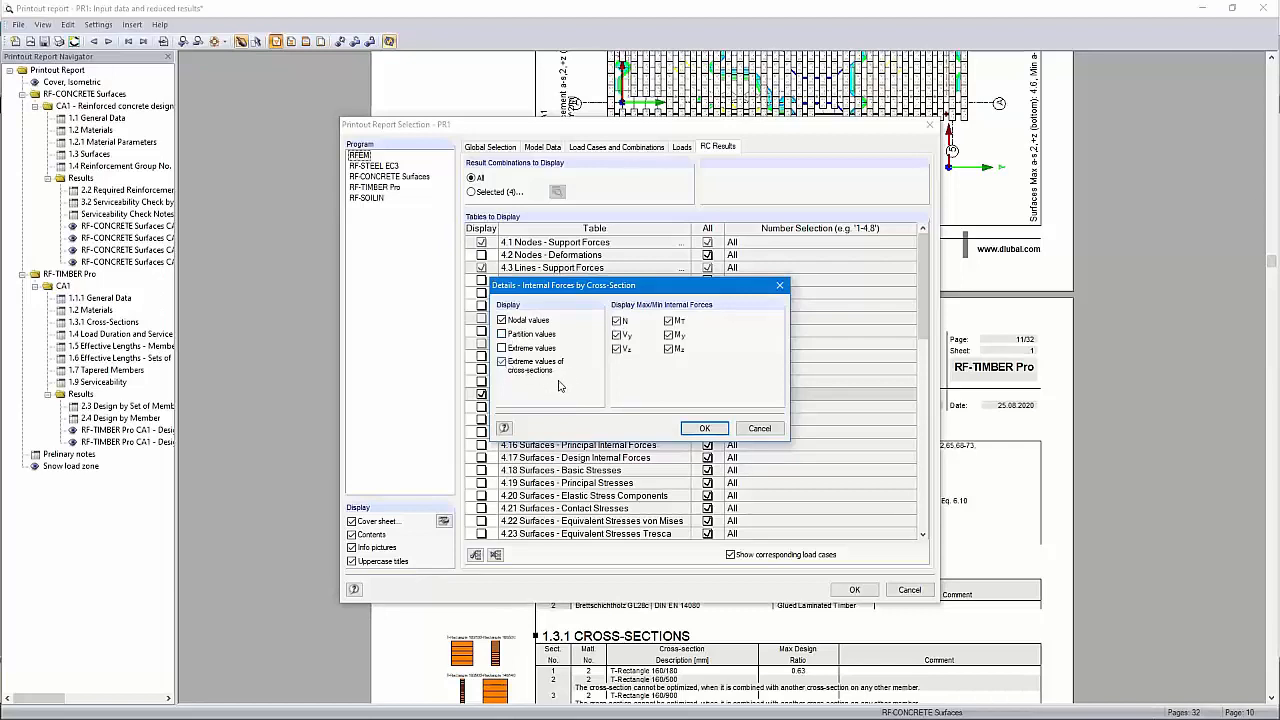
pyautogui.click(700, 429)
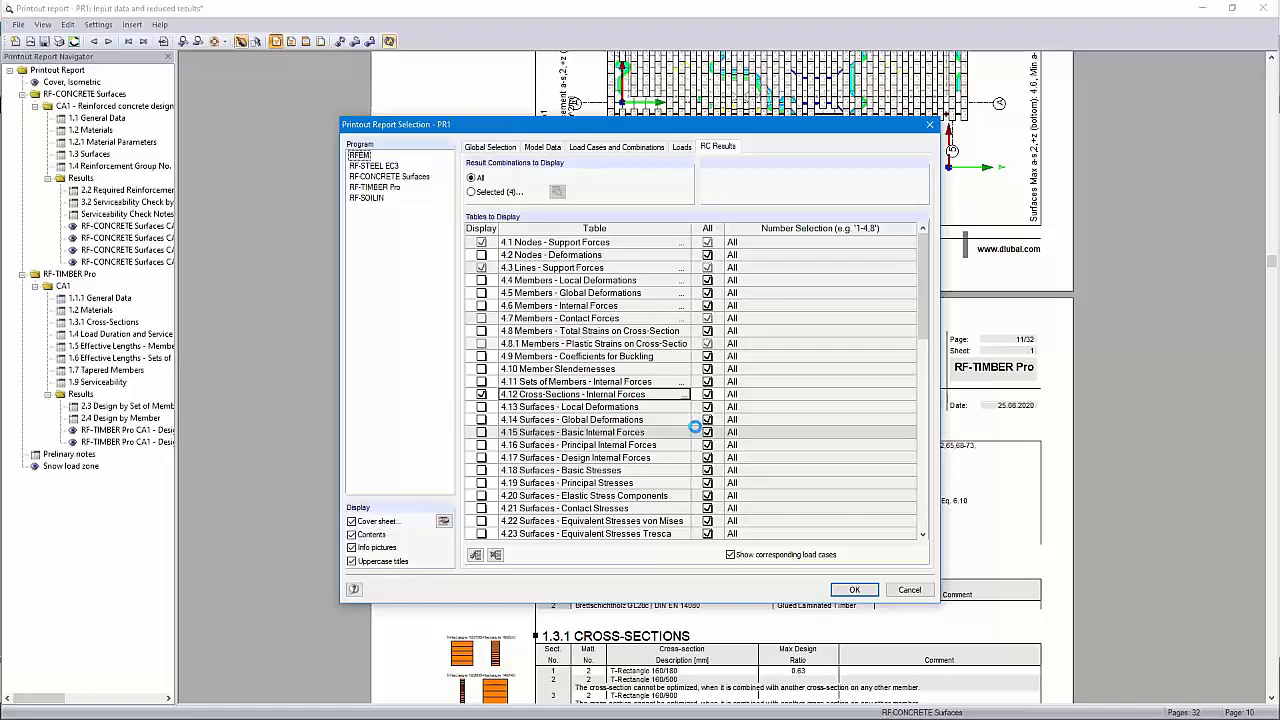
pyautogui.click(852, 589)
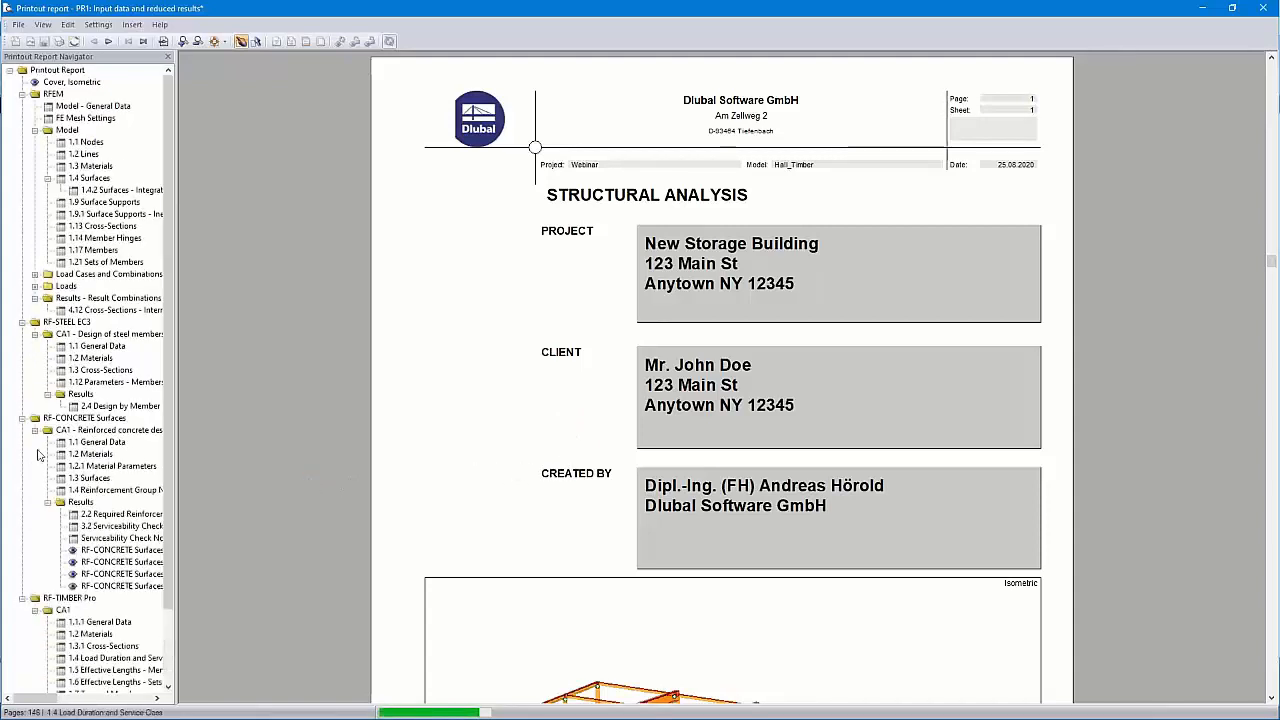
# Collapse the RF-STEEL EC3, RF-CONCRETE Surfaces, RF-TIMBER Pro and RF-SOILIN chapters in the navigator
pyautogui.click(22, 334)
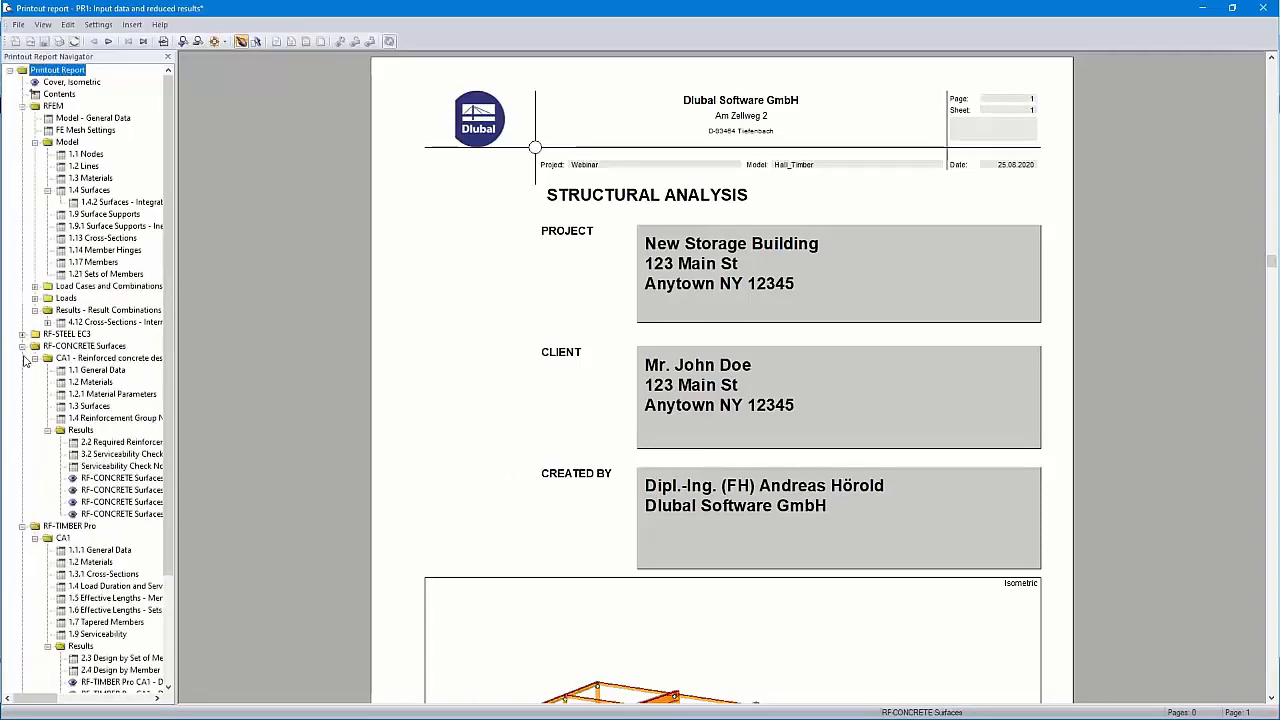
pyautogui.click(22, 346)
pyautogui.click(22, 358)
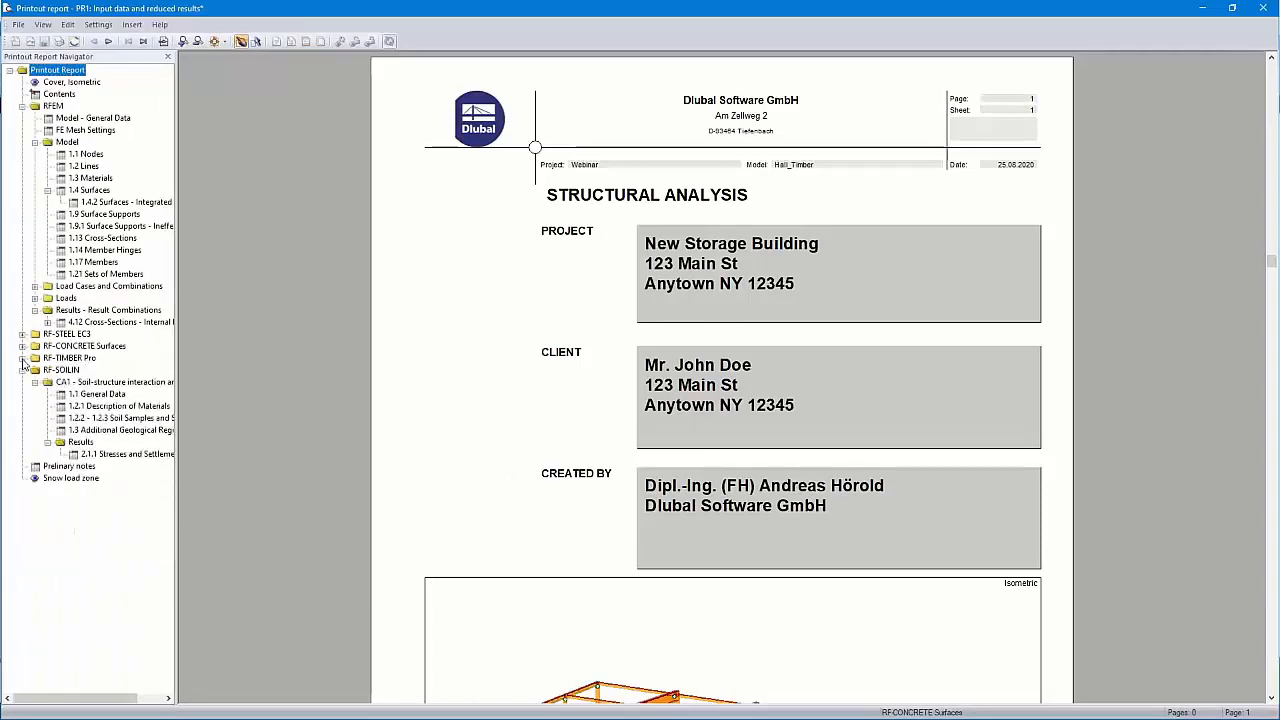
pyautogui.click(22, 370)
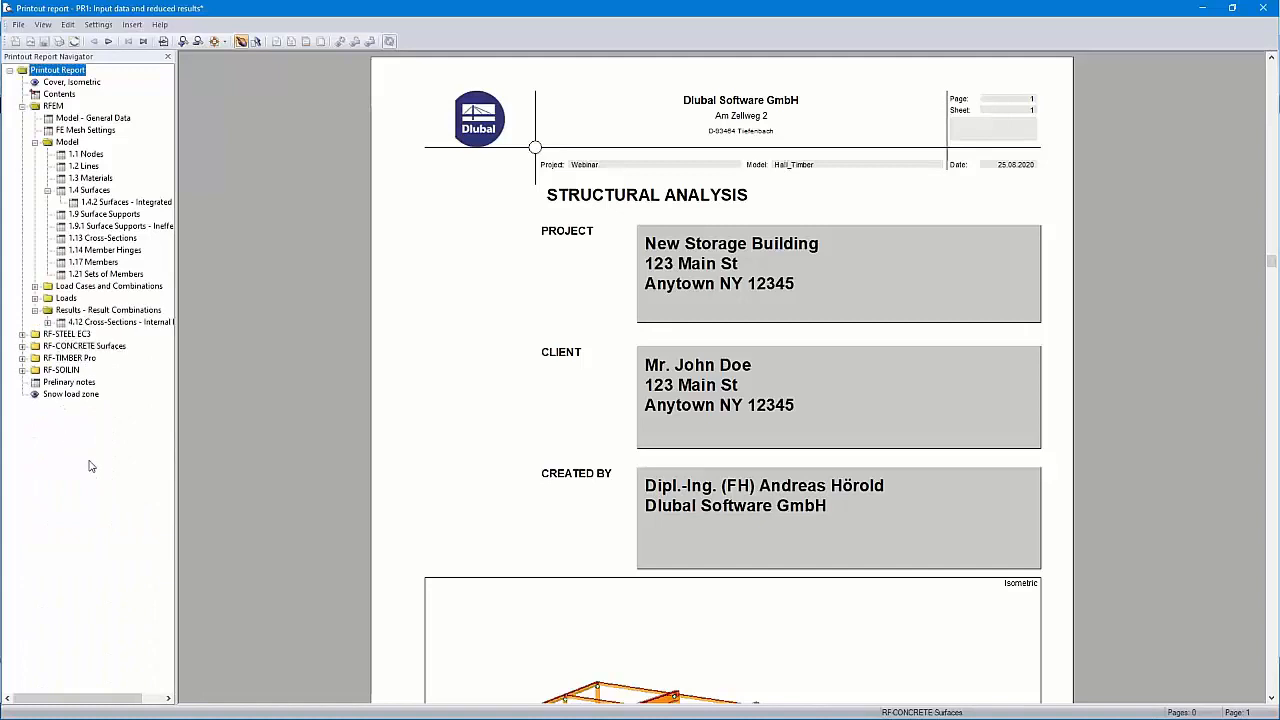
pyautogui.click(64, 382)
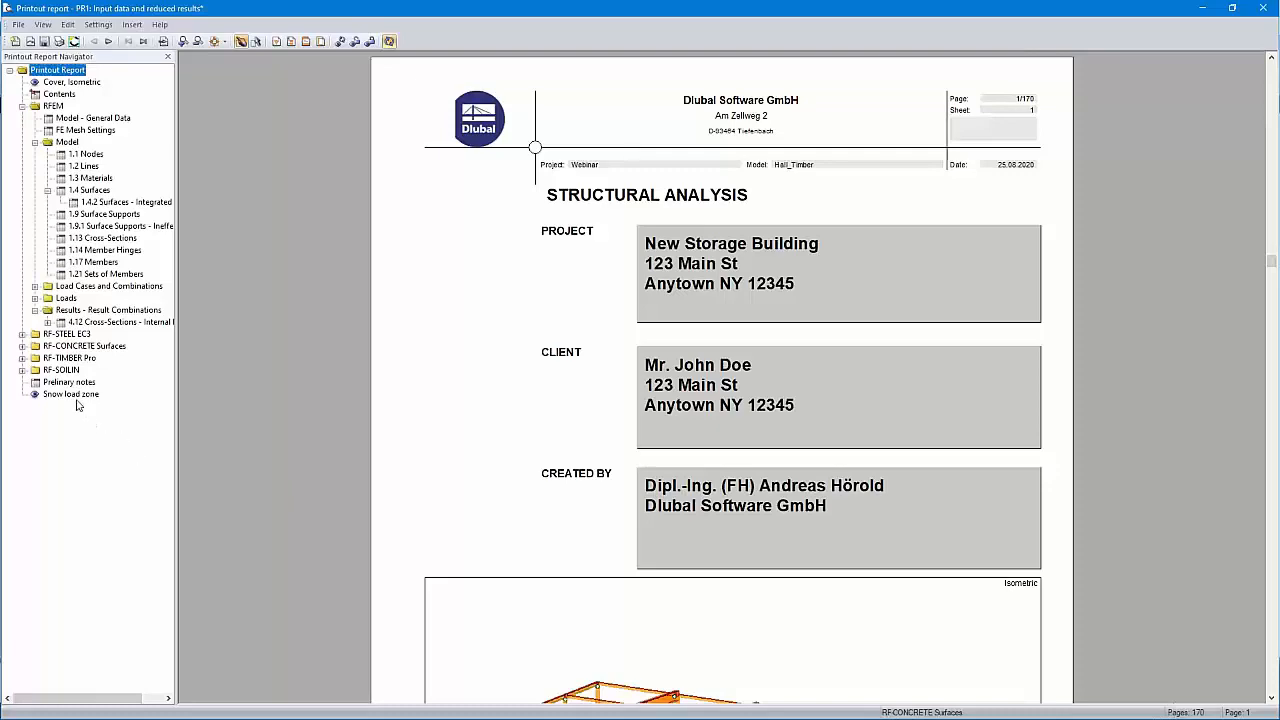
# Move Preliminary notes below Contents and drop Snow load zone under LC2 - Snow's generated loads
pyautogui.moveTo(69, 383); pyautogui.dragTo(60, 98)
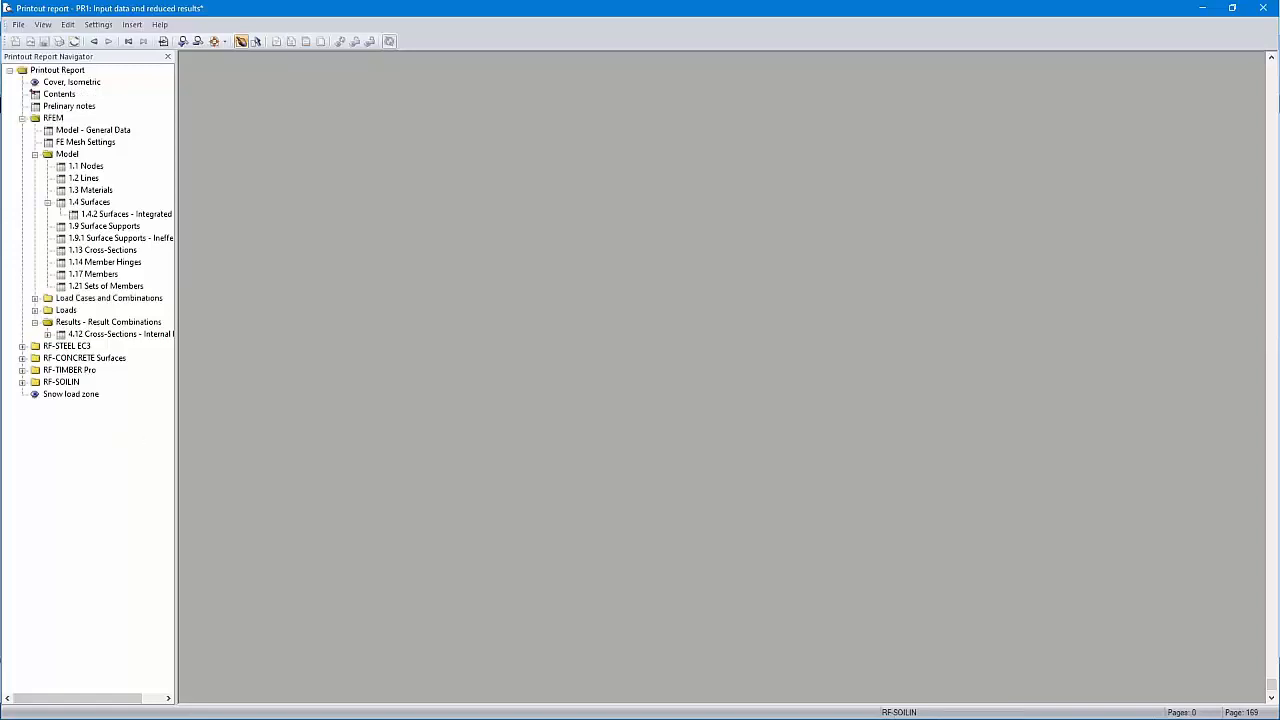
pyautogui.click(35, 310)
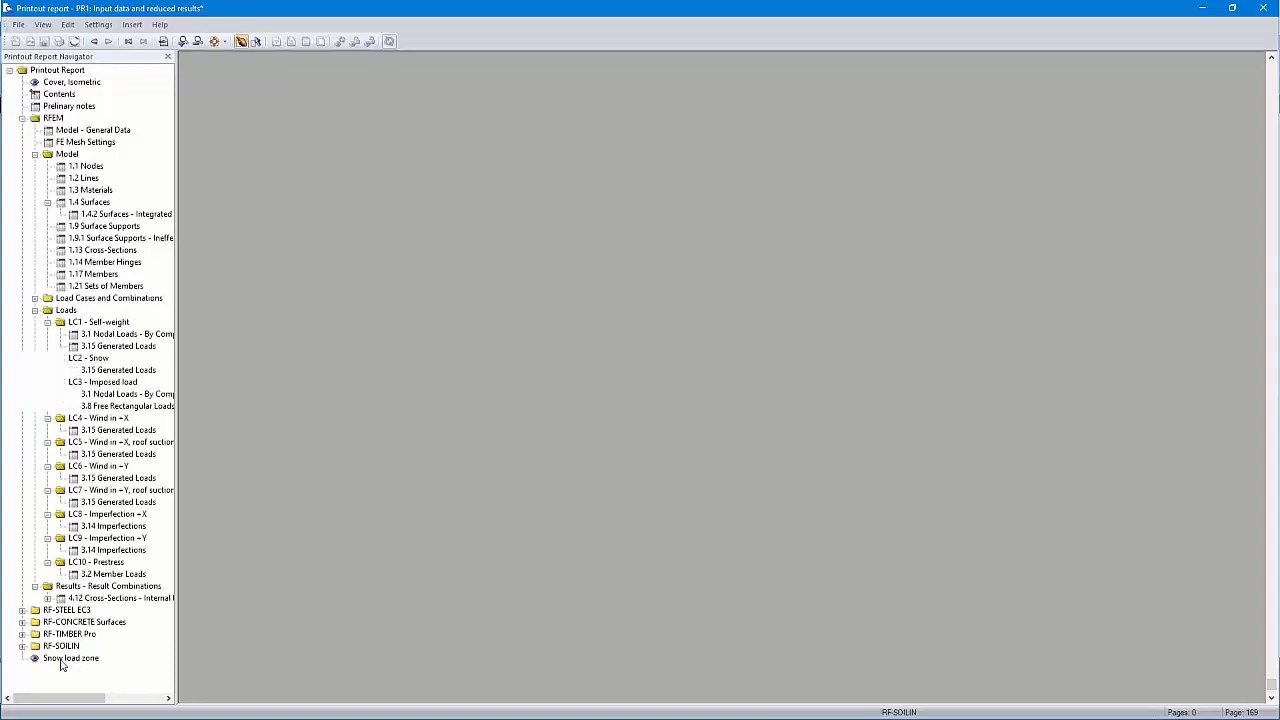
pyautogui.click(61, 661)
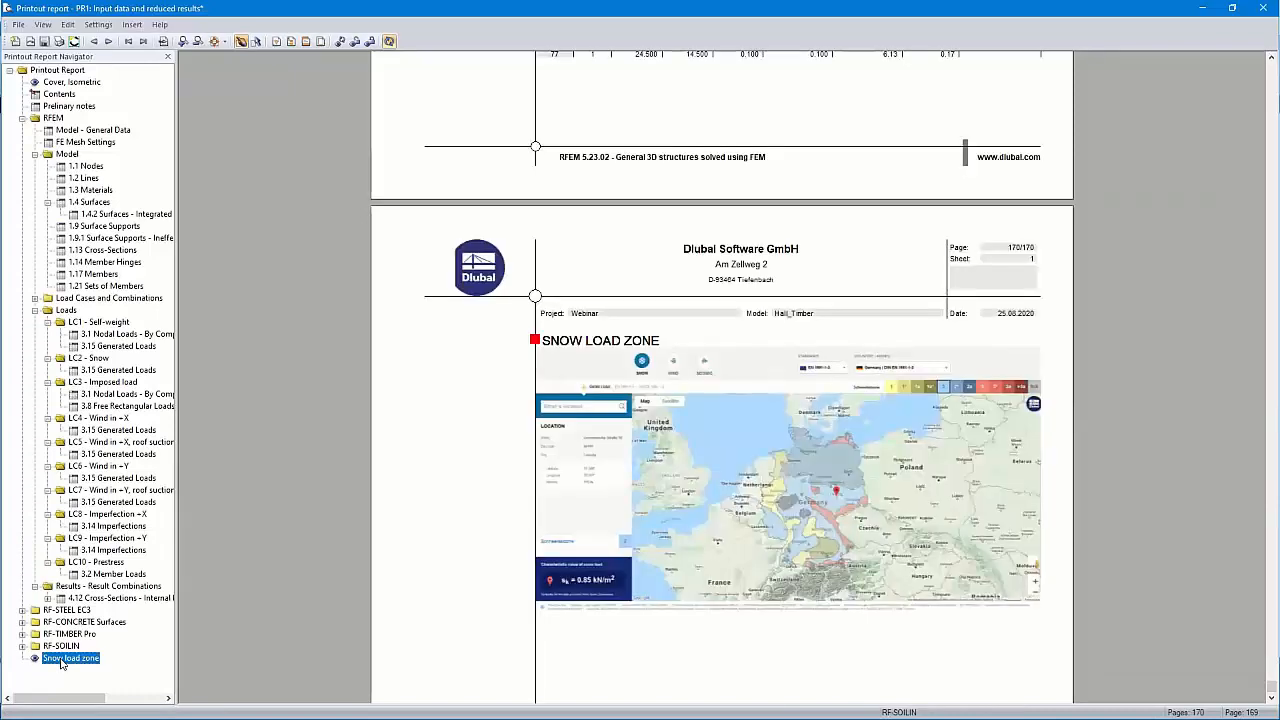
pyautogui.moveTo(60, 664); pyautogui.dragTo(83, 374)
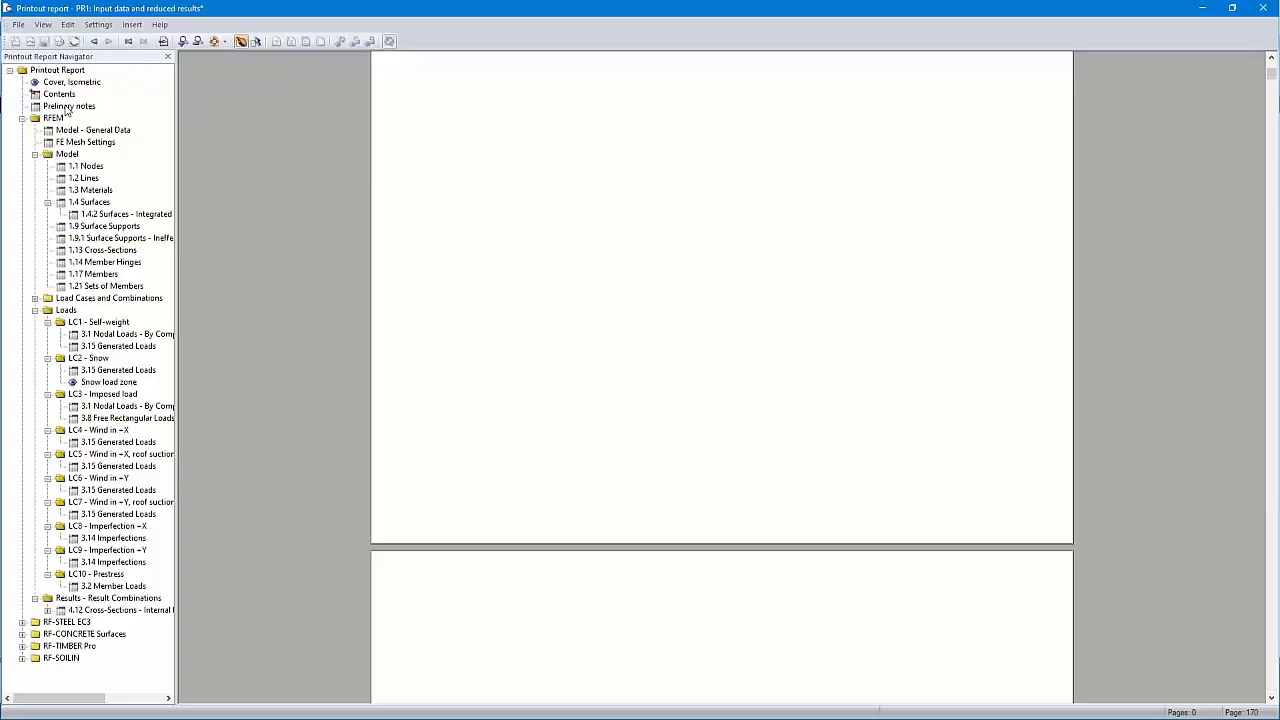
# Review the Preliminary notes pages in the report preview
pyautogui.click(67, 107)
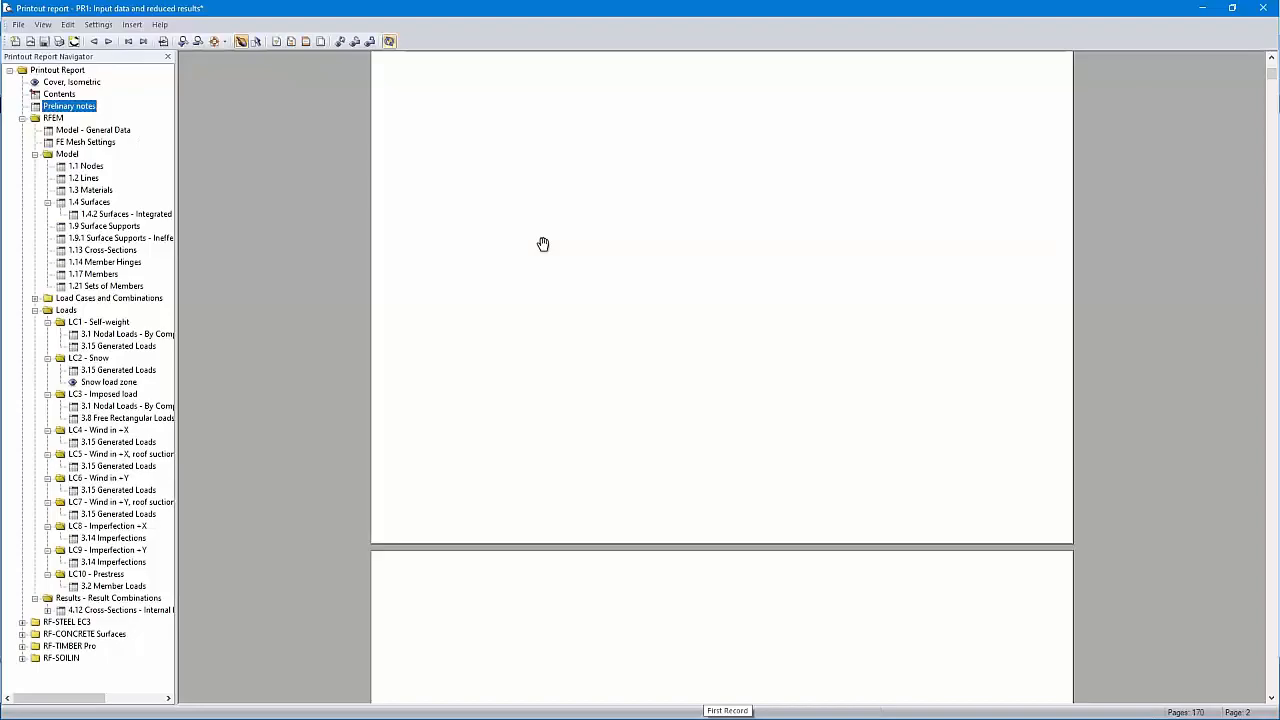
pyautogui.scroll(5, 543, 244)
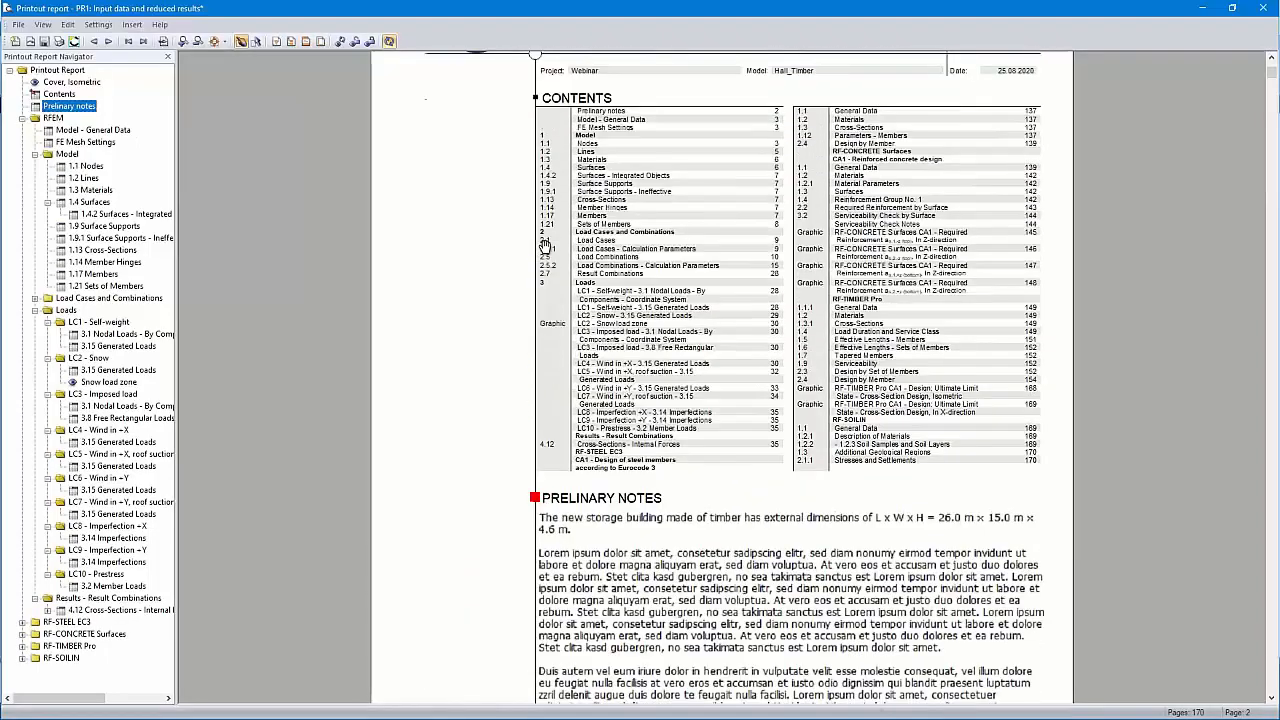
pyautogui.scroll(5, 543, 244)
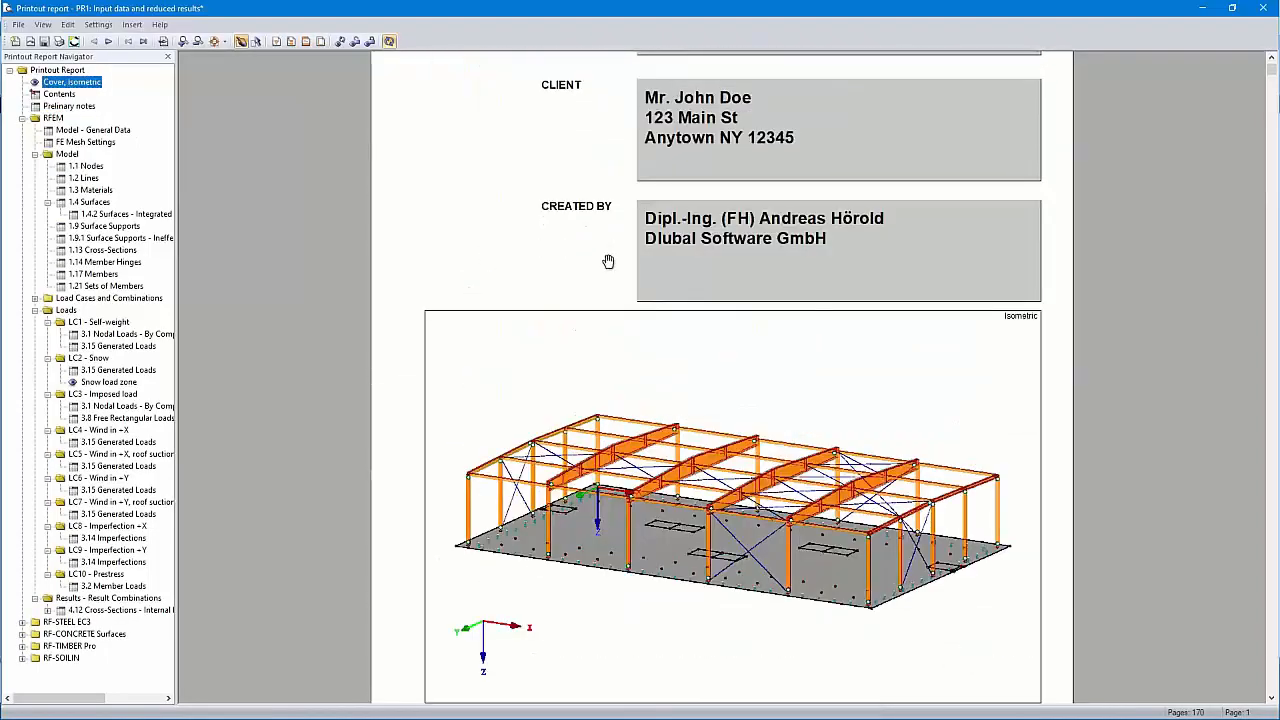
pyautogui.scroll(-10, 608, 261)
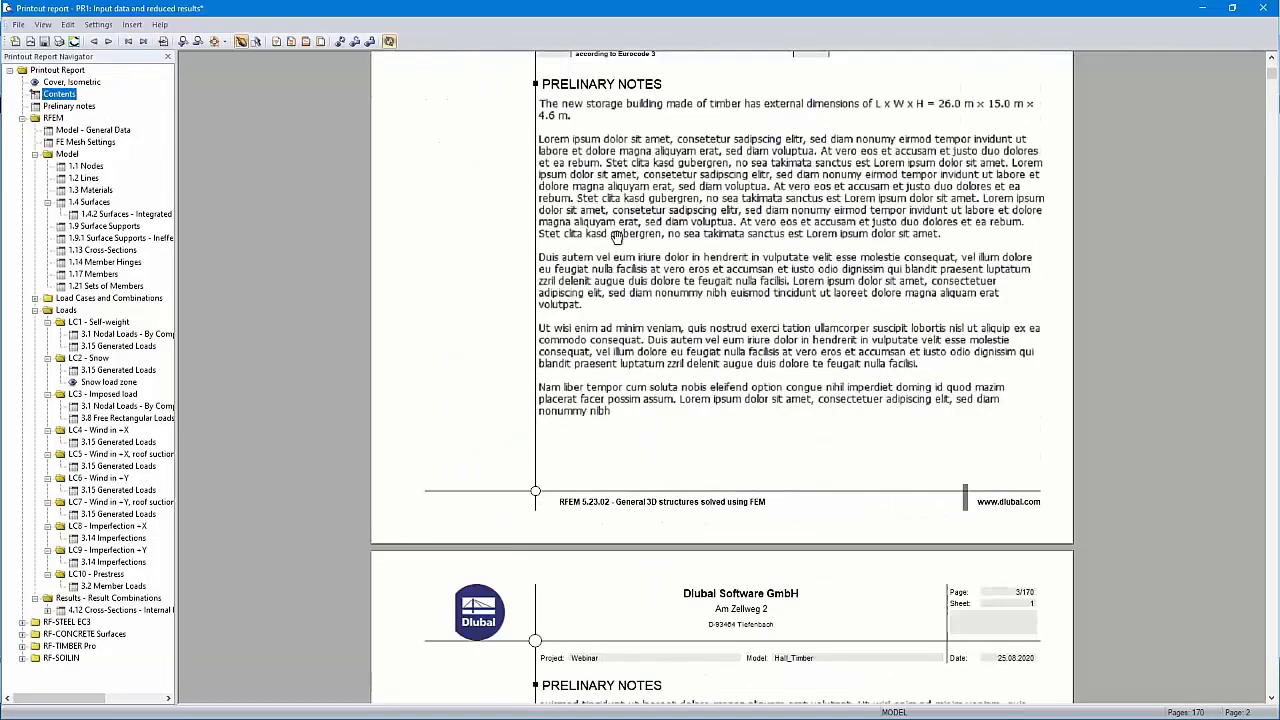
pyautogui.scroll(-5, 678, 165)
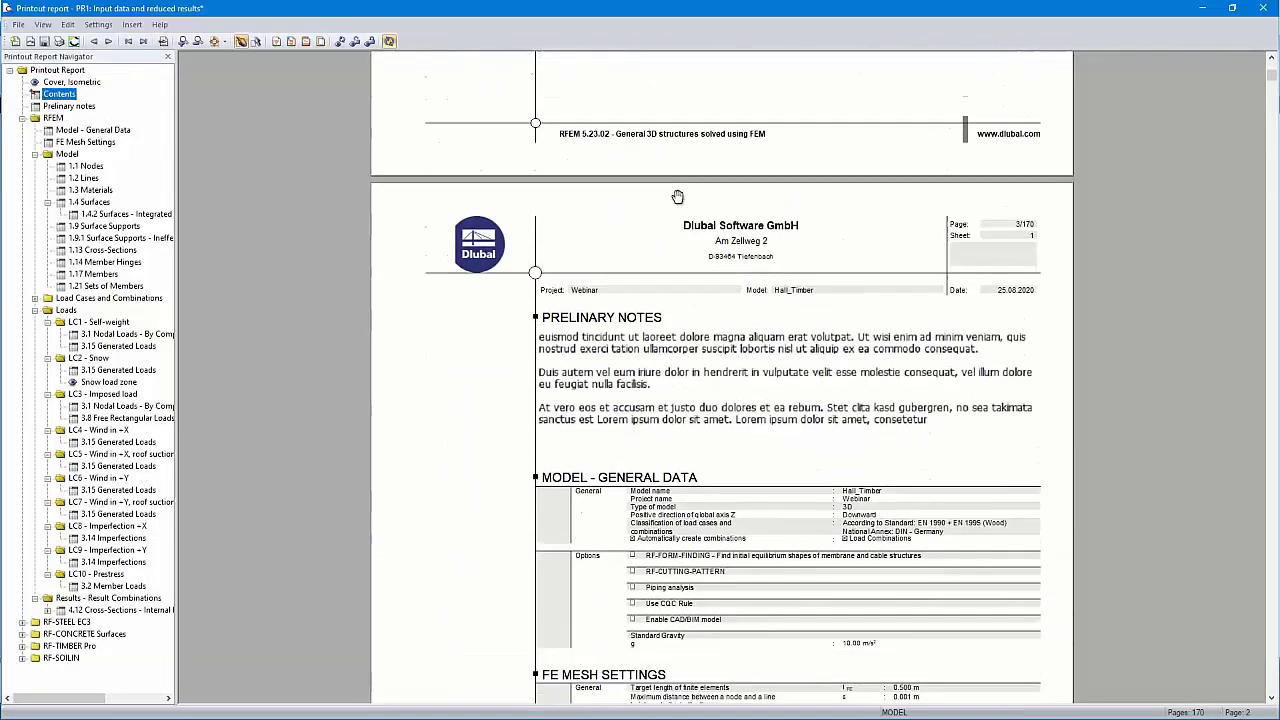
pyautogui.scroll(-4, 678, 196)
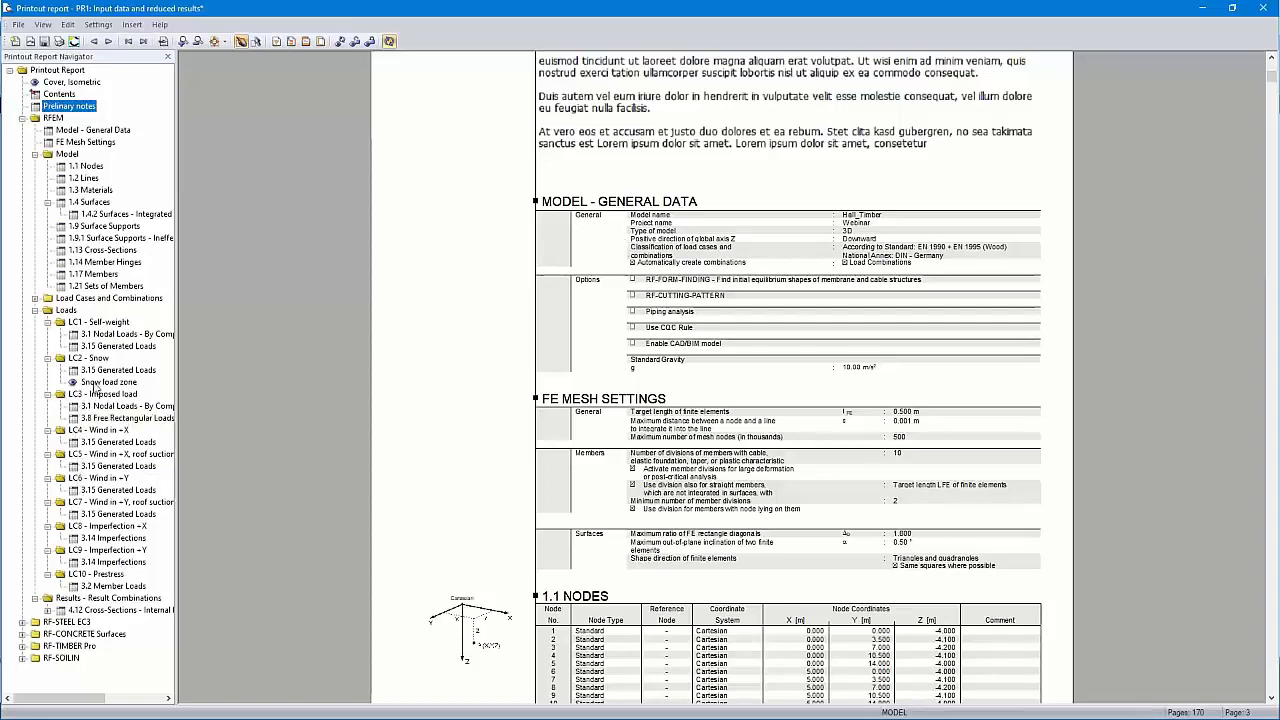
# View the LC2 - Snow pages with the snow load zone map after the generated loads
pyautogui.click(96, 360)
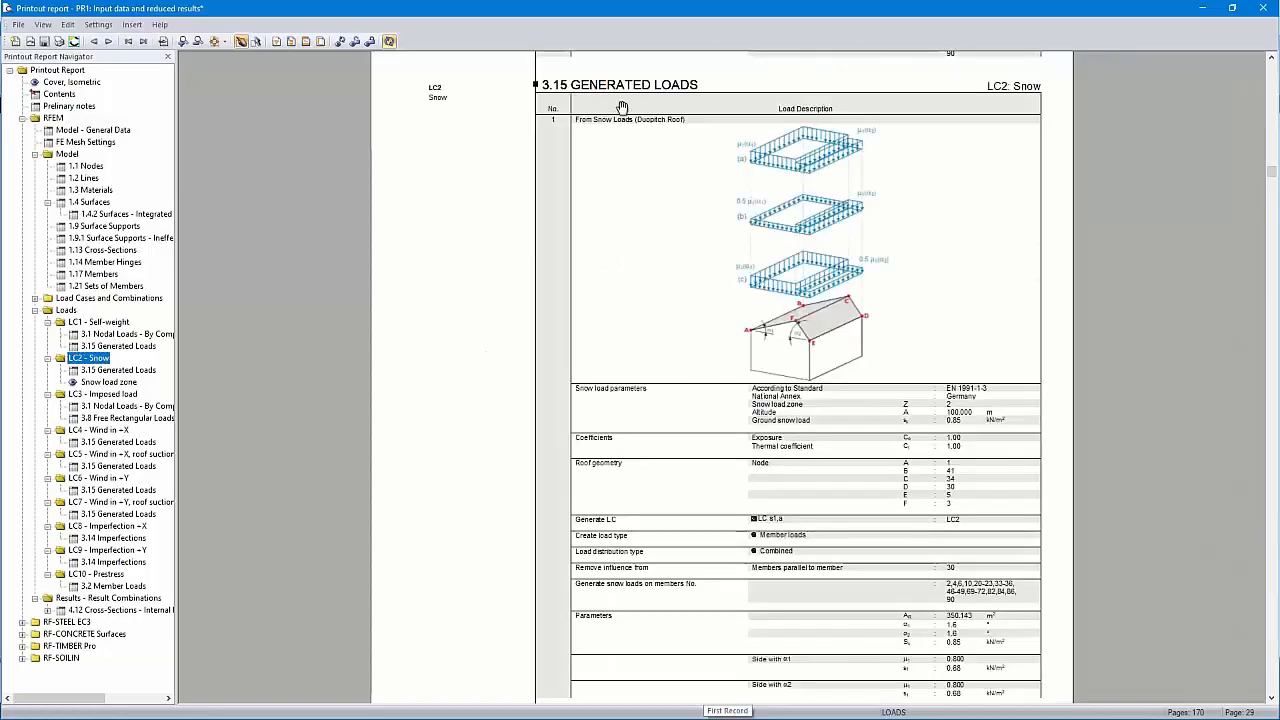
pyautogui.scroll(-10, 715, 263)
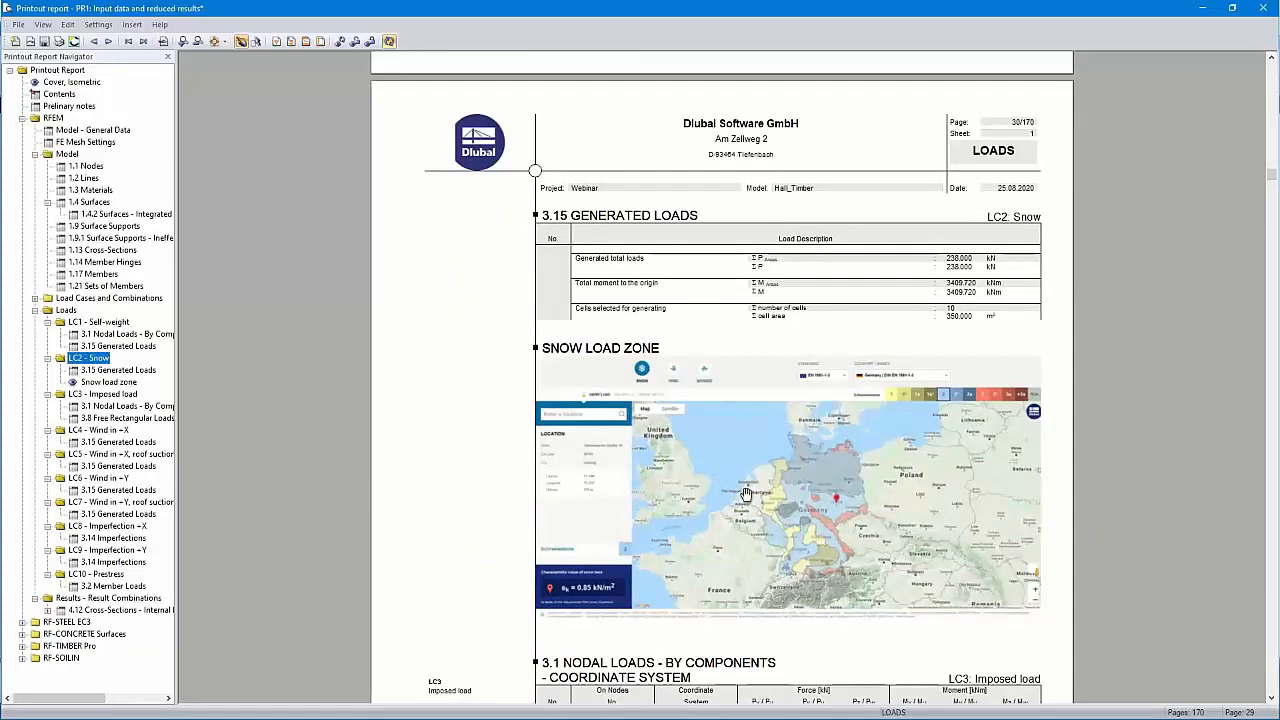
pyautogui.click(99, 25)
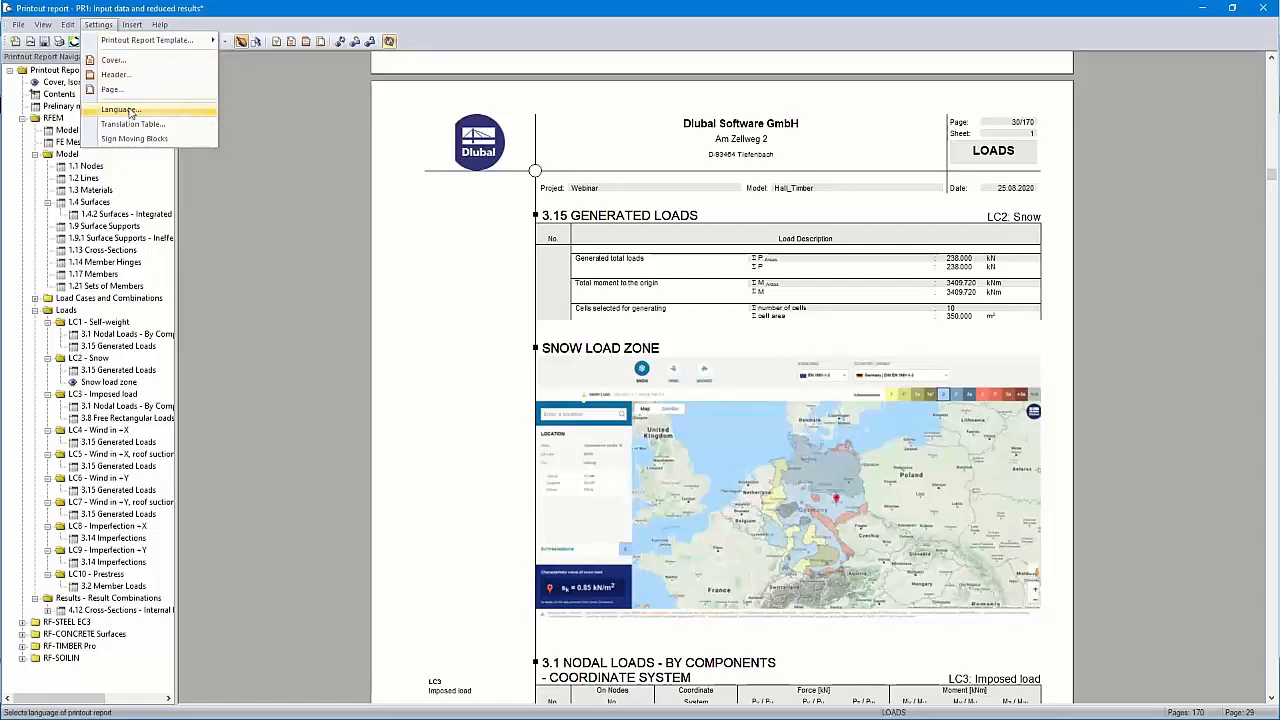
# Switch the printout report's language to French
pyautogui.click(125, 110)
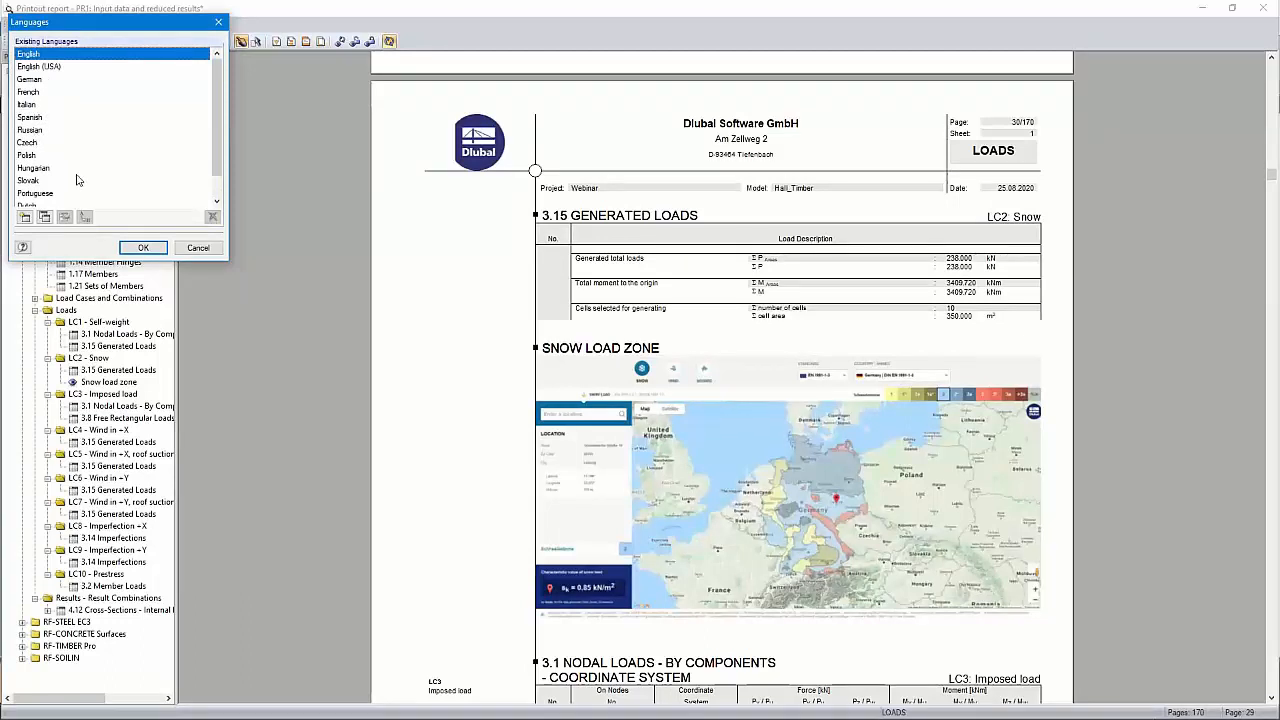
pyautogui.scroll(-1, 77, 181)
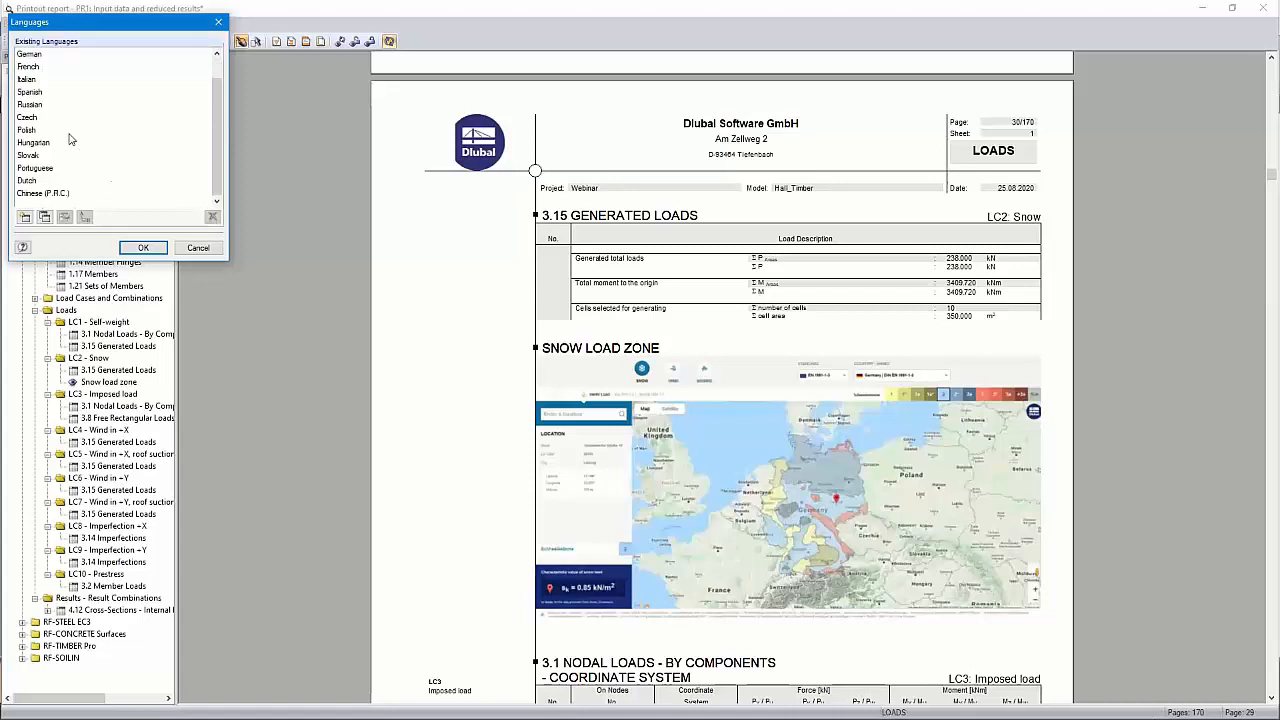
pyautogui.scroll(1, 71, 142)
pyautogui.click(29, 92)
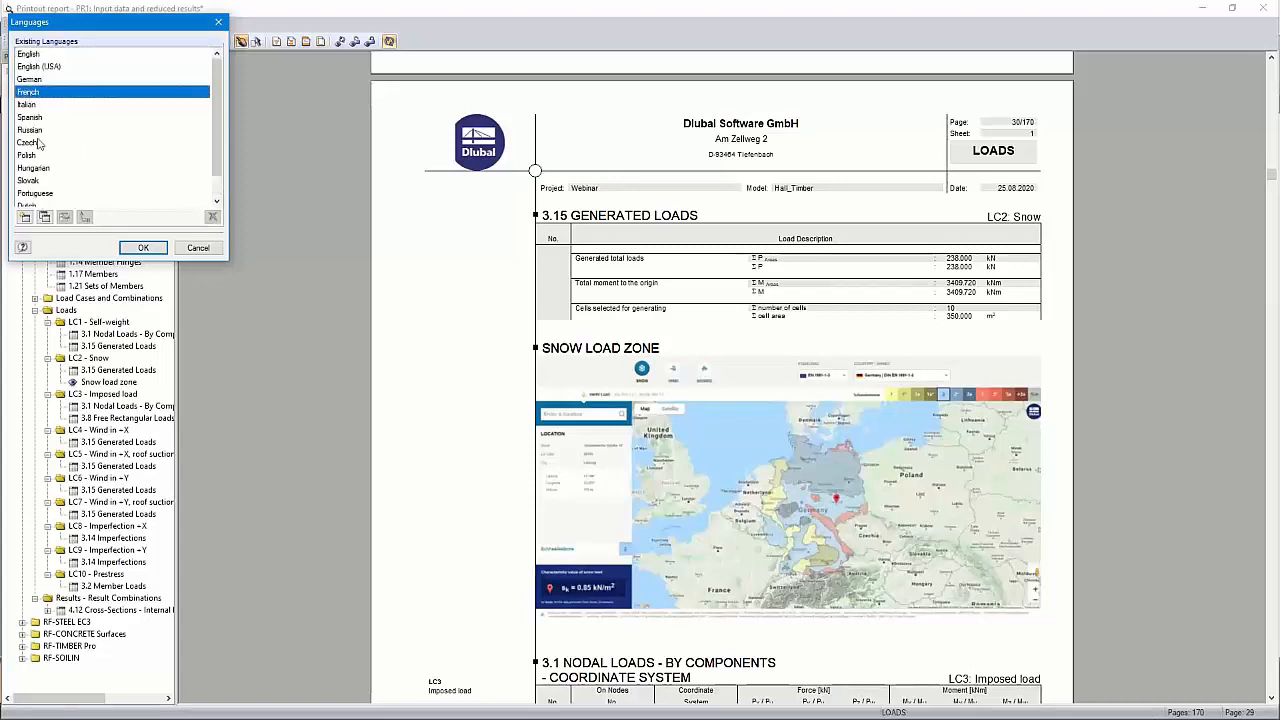
pyautogui.click(143, 247)
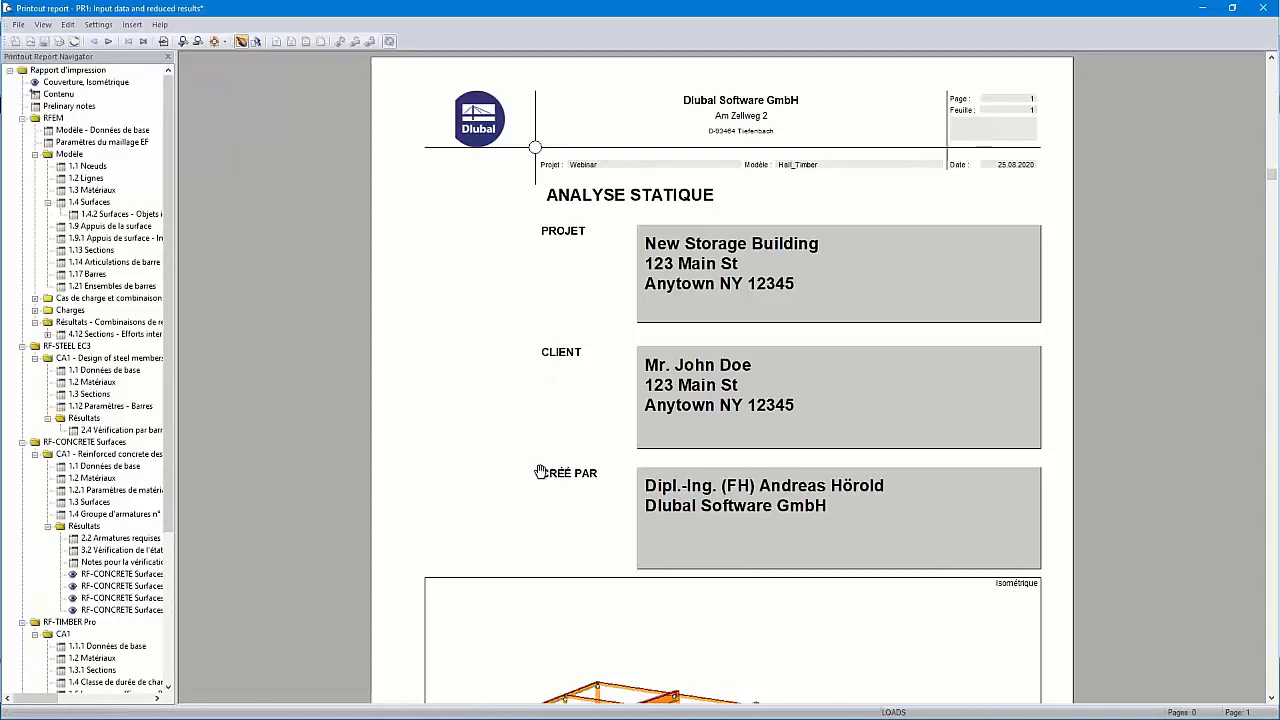
pyautogui.click(153, 430)
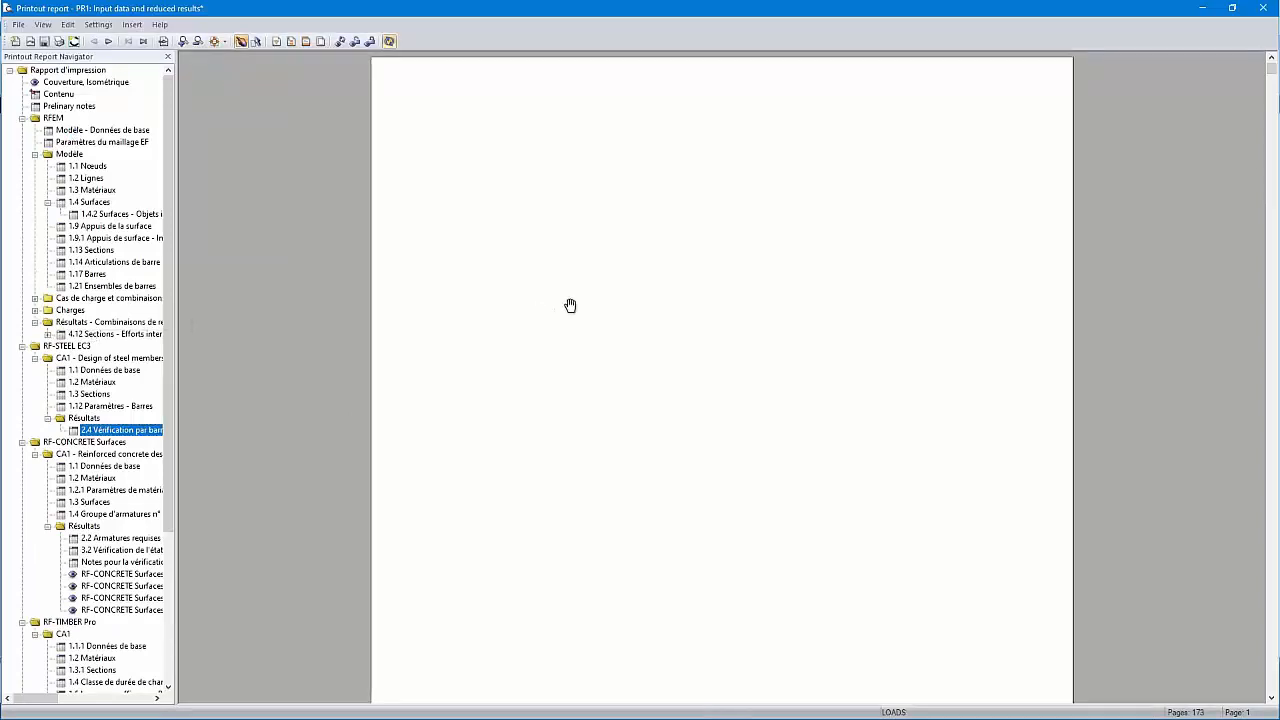
# Inspect the French 2.4 Vérification par barre steel-design pages
pyautogui.click(123, 430)
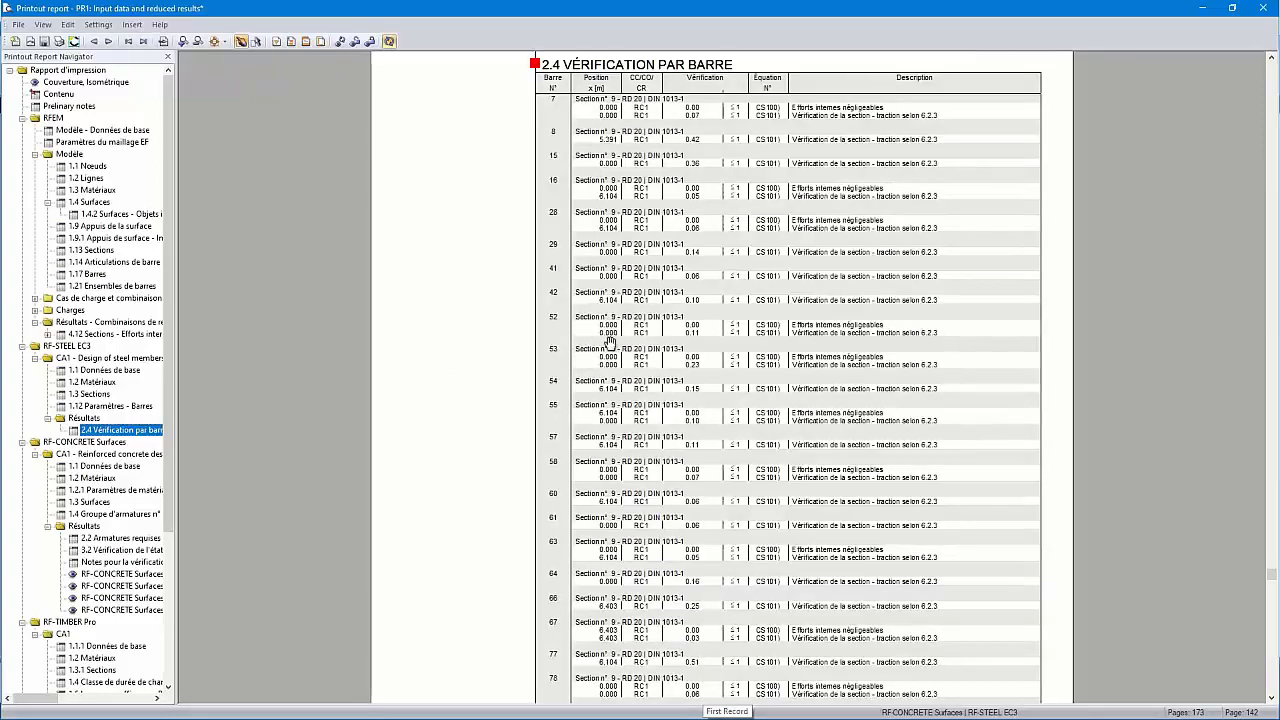
pyautogui.scroll(1, 650, 140)
pyautogui.scroll(1, 650, 143)
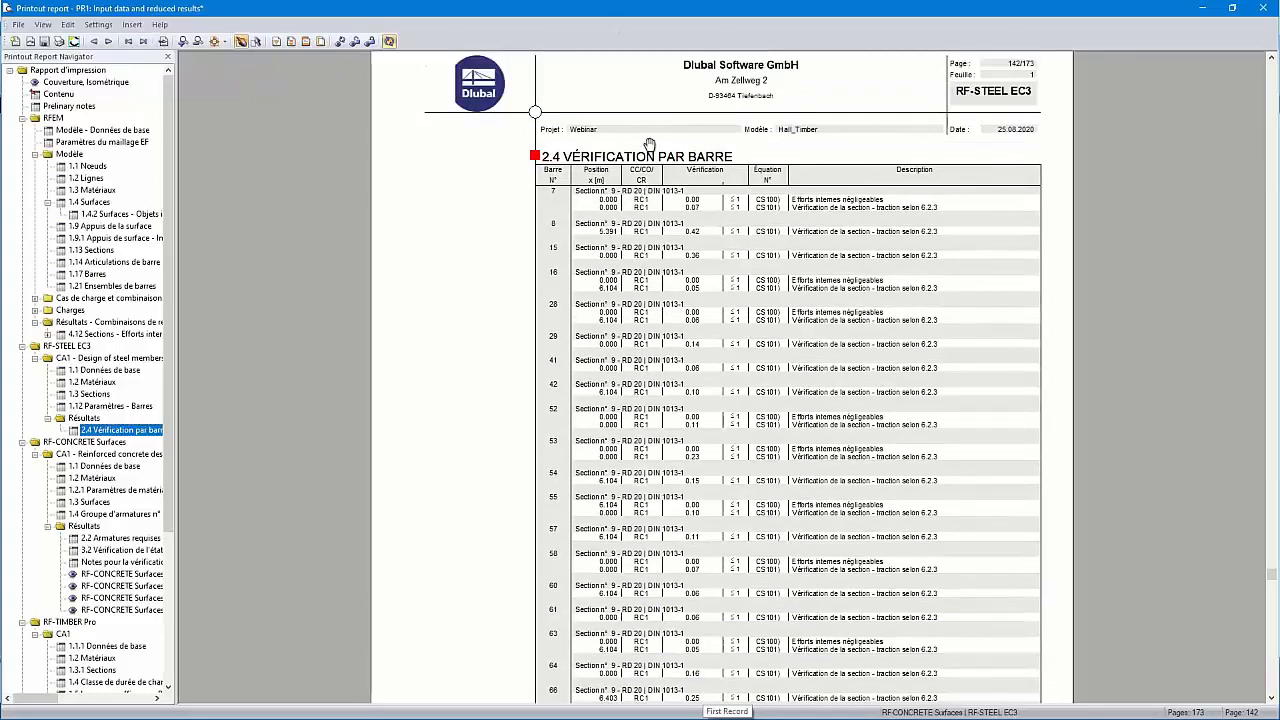
pyautogui.scroll(-20, 650, 150)
pyautogui.scroll(-2, 649, 163)
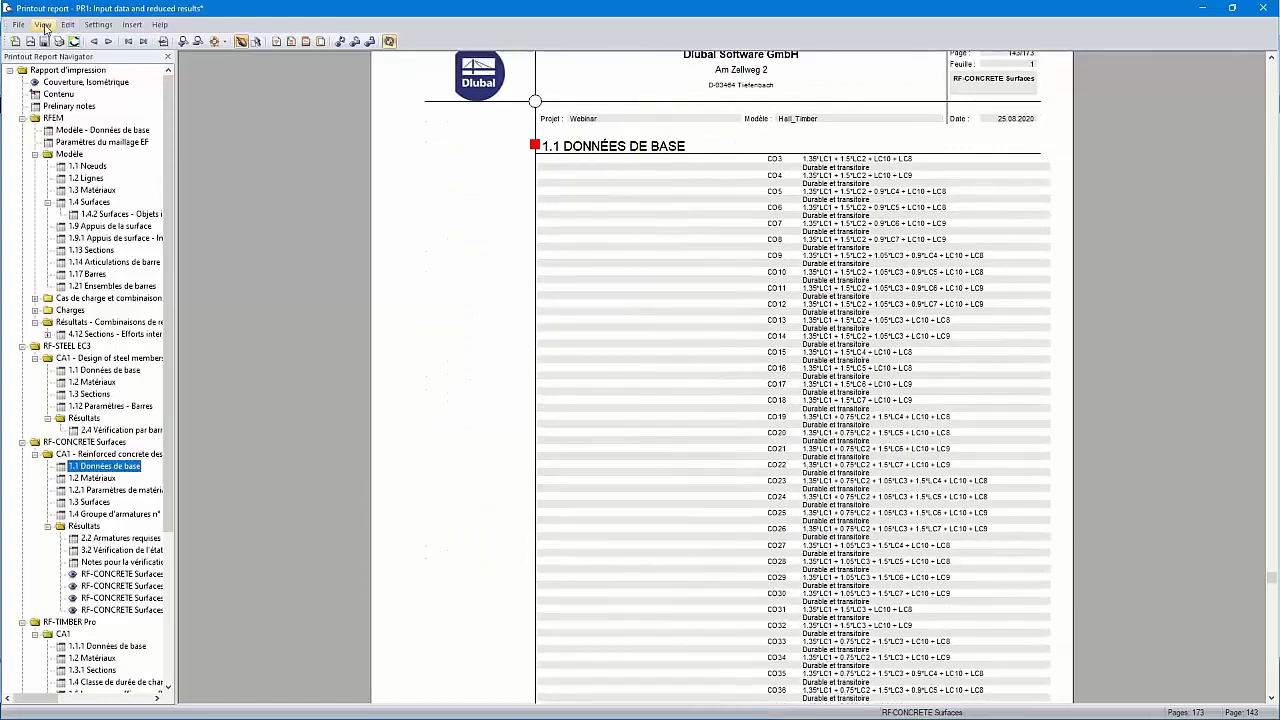
# Set the report language back to English
pyautogui.click(98, 24)
pyautogui.click(127, 112)
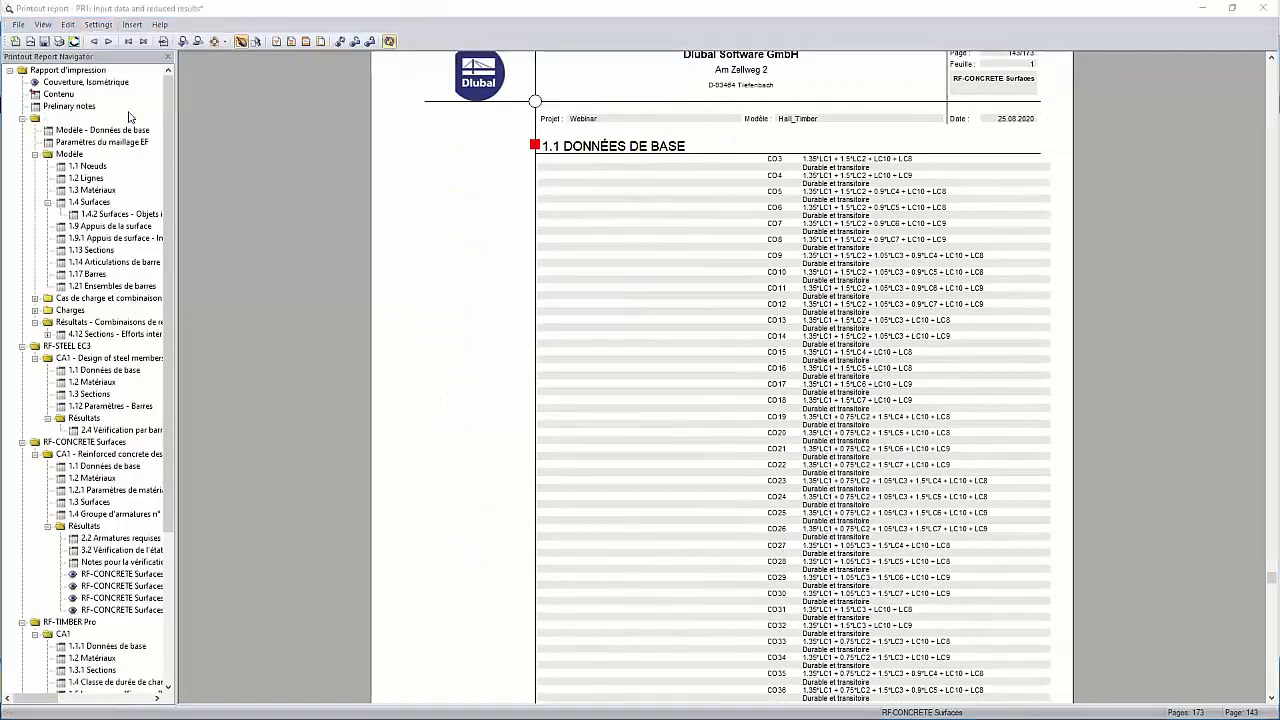
pyautogui.click(45, 55)
pyautogui.click(143, 247)
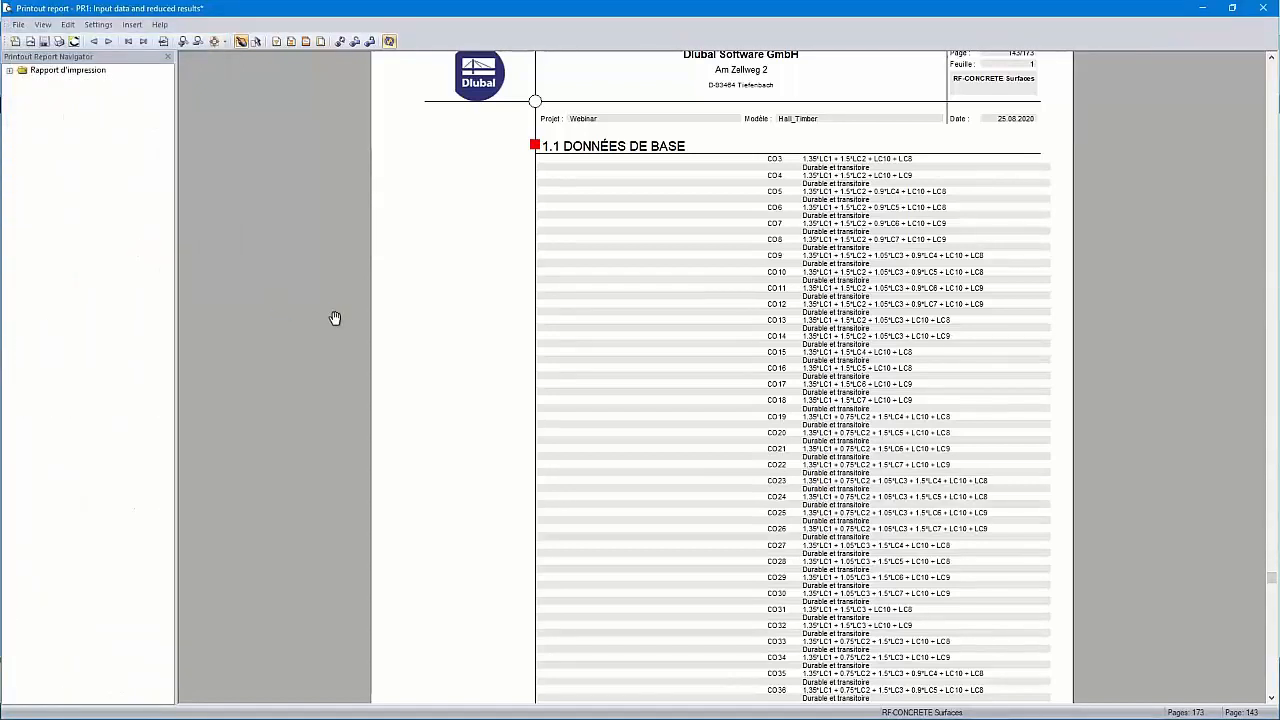
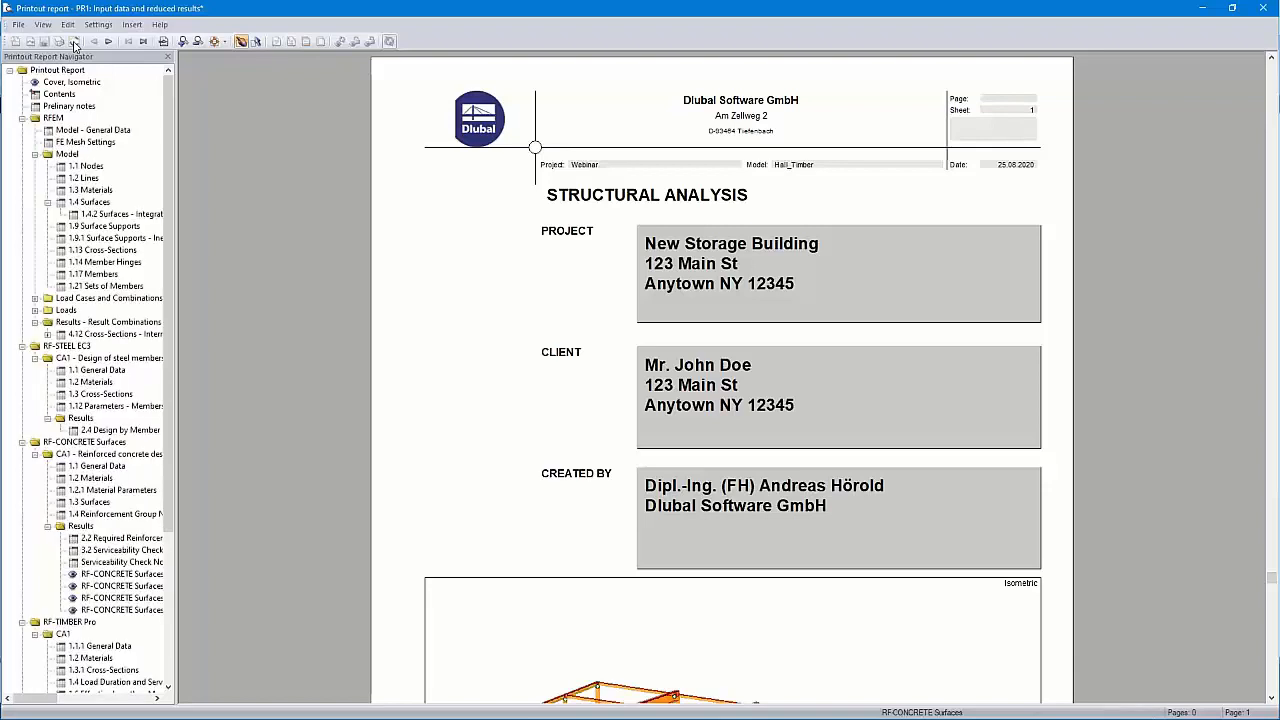
# Regenerate the printout report PR1 so its preview is rebuilt with all 170 pages
pyautogui.click(74, 44)
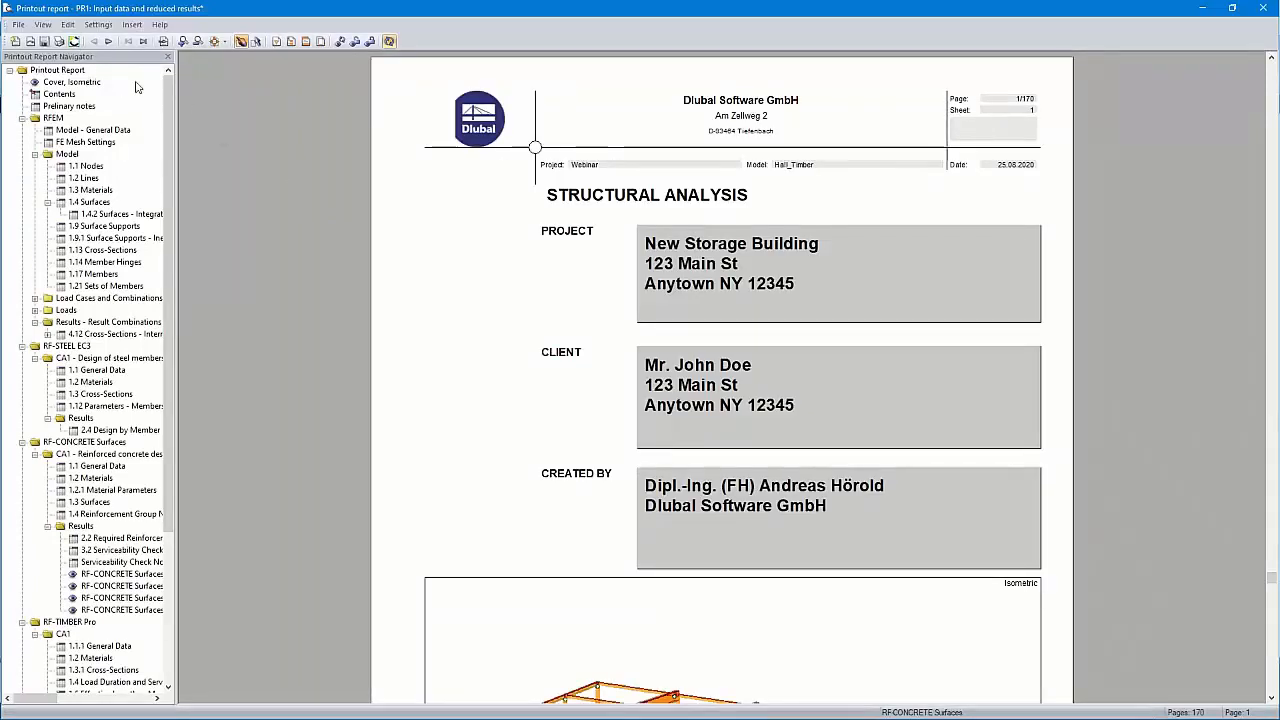
pyautogui.click(18, 24)
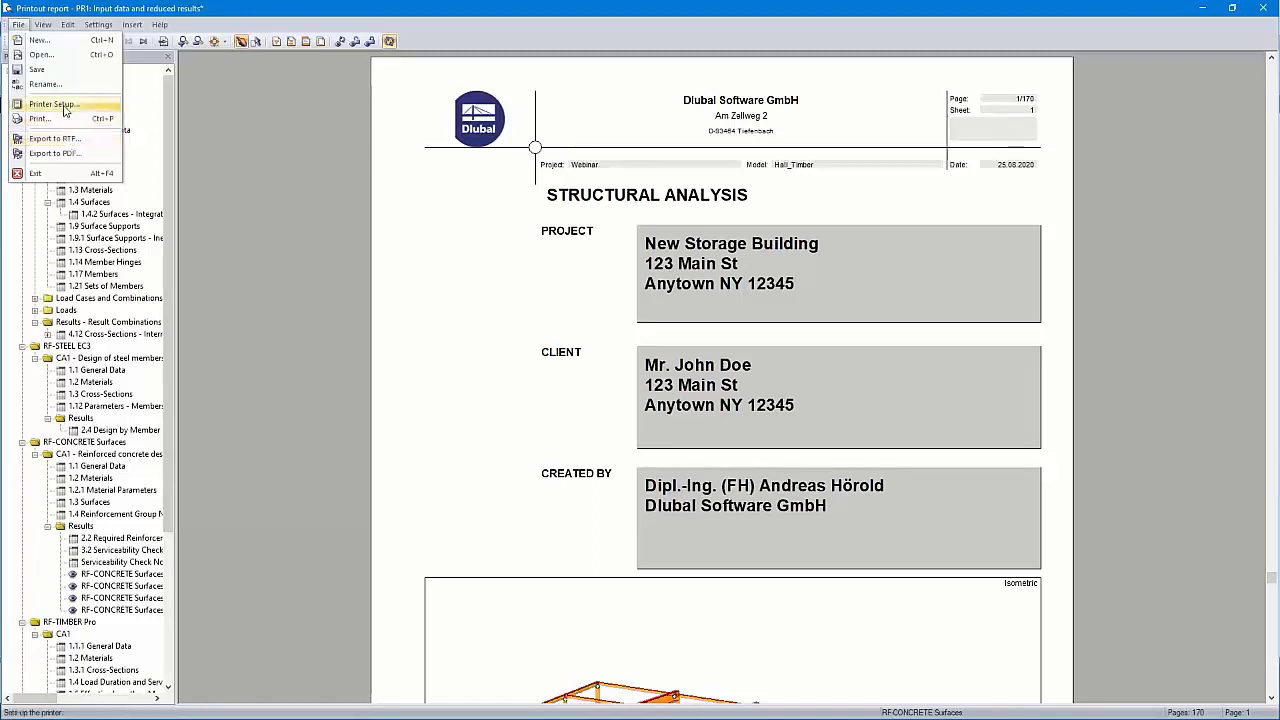
# Print all pages of report PR1 to the PDF24 printer, producing PR1.pdf
pyautogui.click(40, 119)
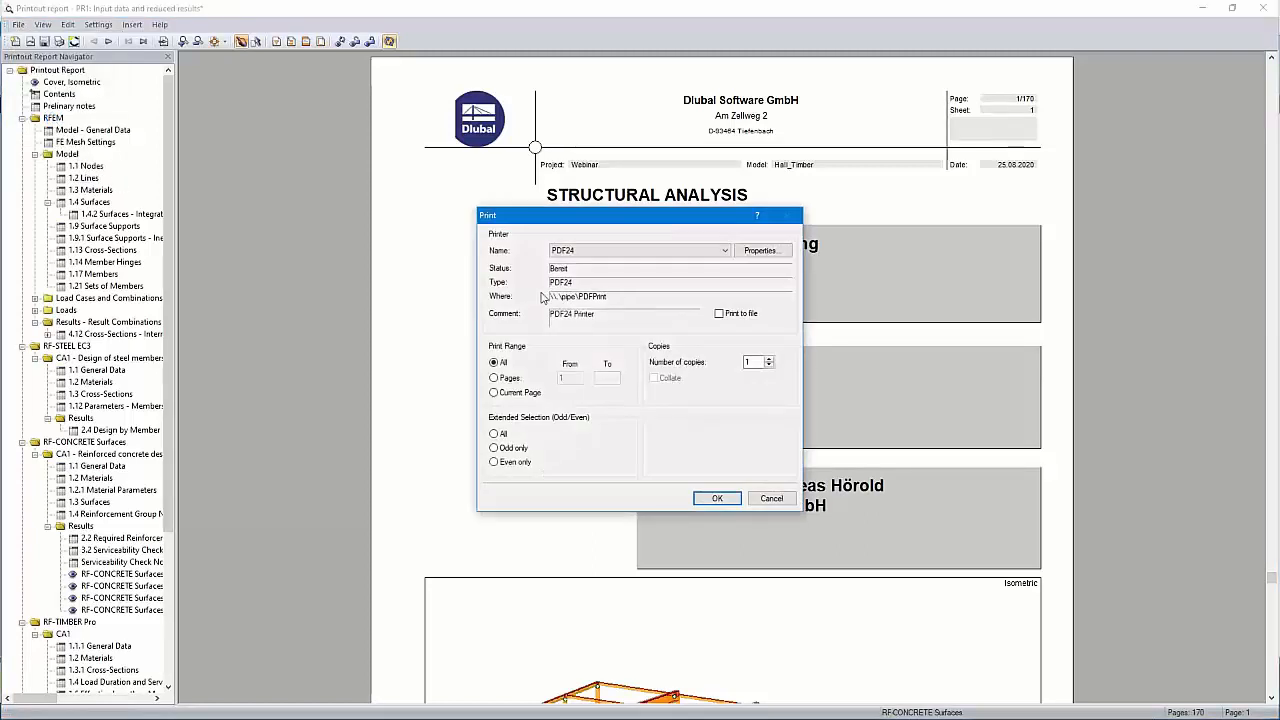
pyautogui.click(716, 499)
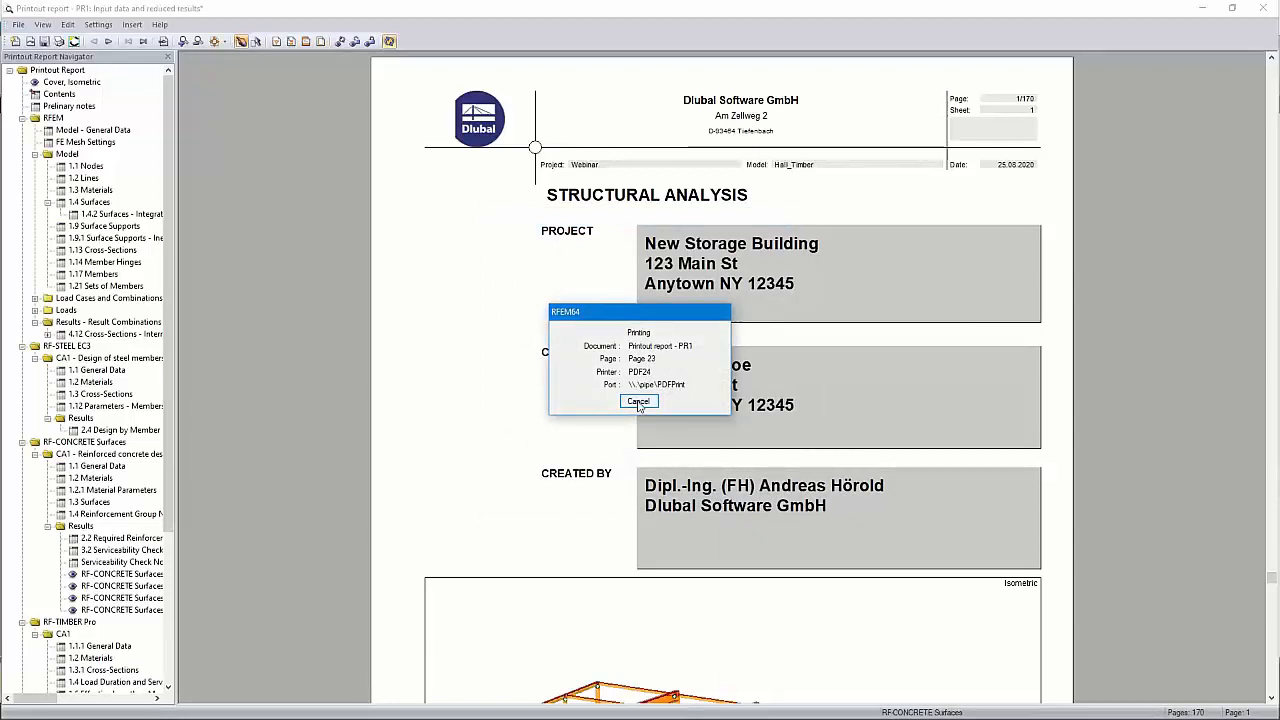
pyautogui.click(640, 405)
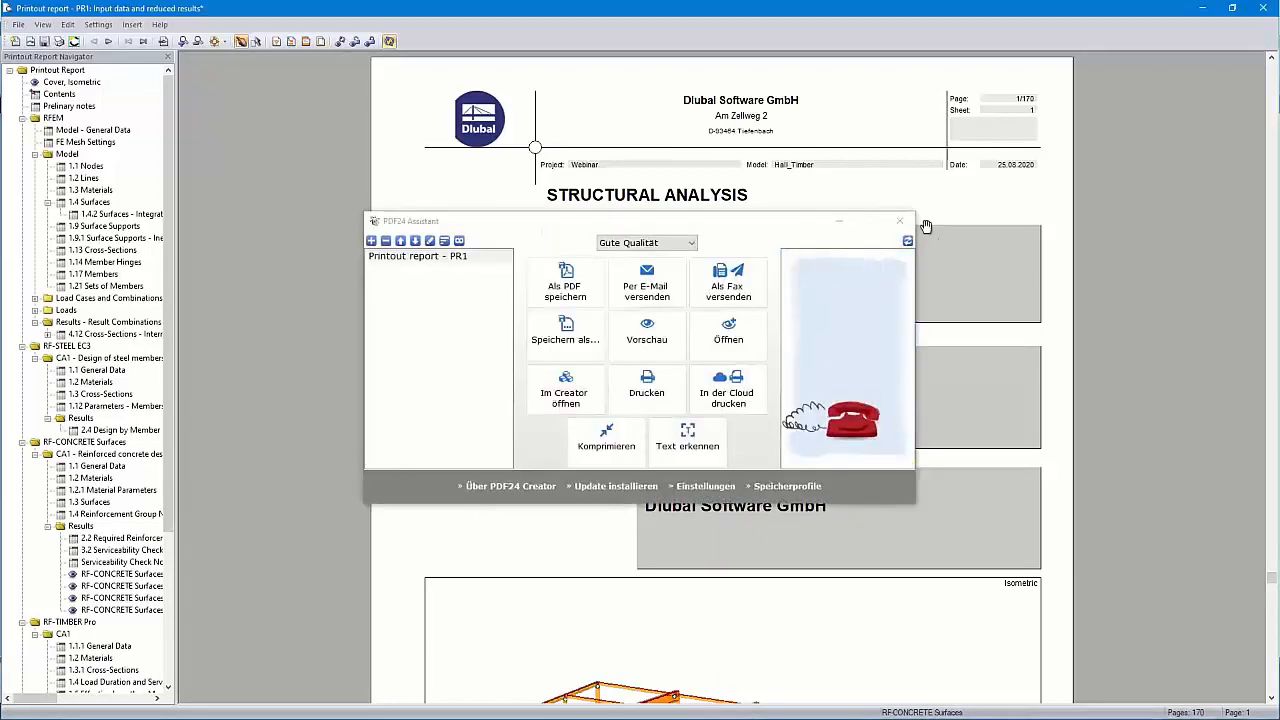
pyautogui.click(899, 220)
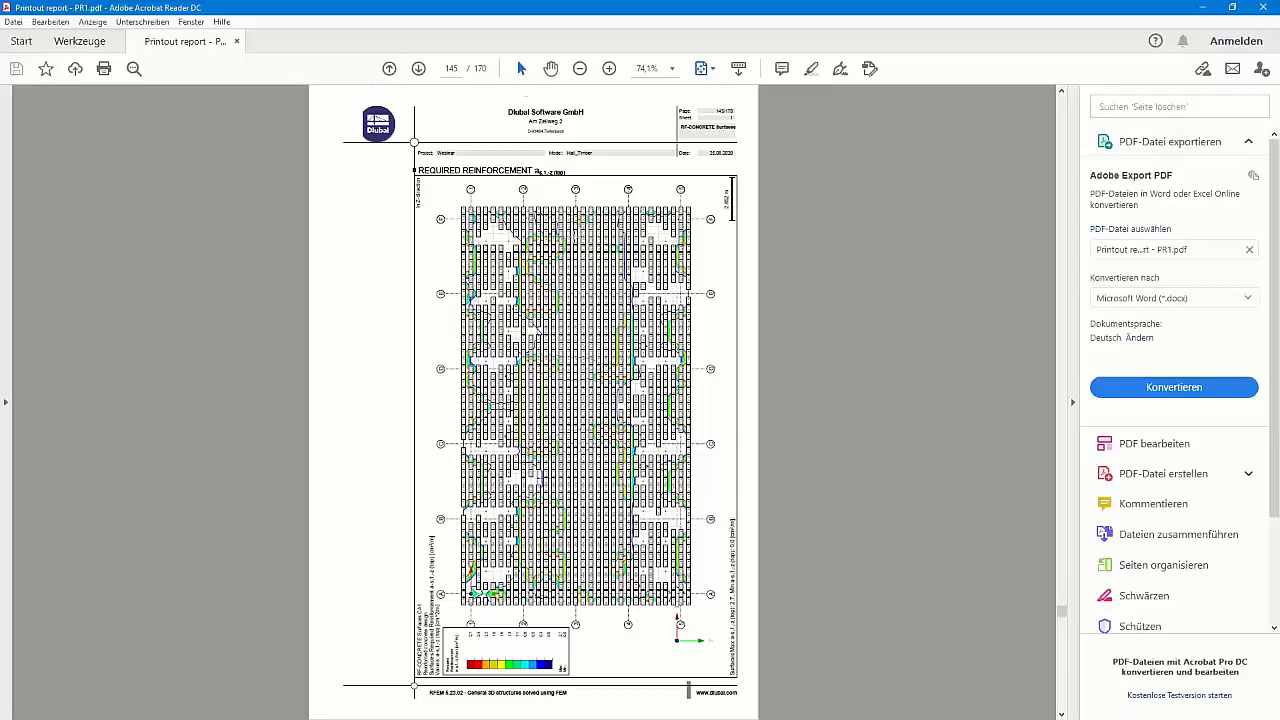
# Check the 170-page PR1.pdf in Acrobat Reader, going back to its title page and contents
pyautogui.keyDown('ctrl'); pyautogui.scroll(7, 570, 236); pyautogui.keyUp('ctrl')
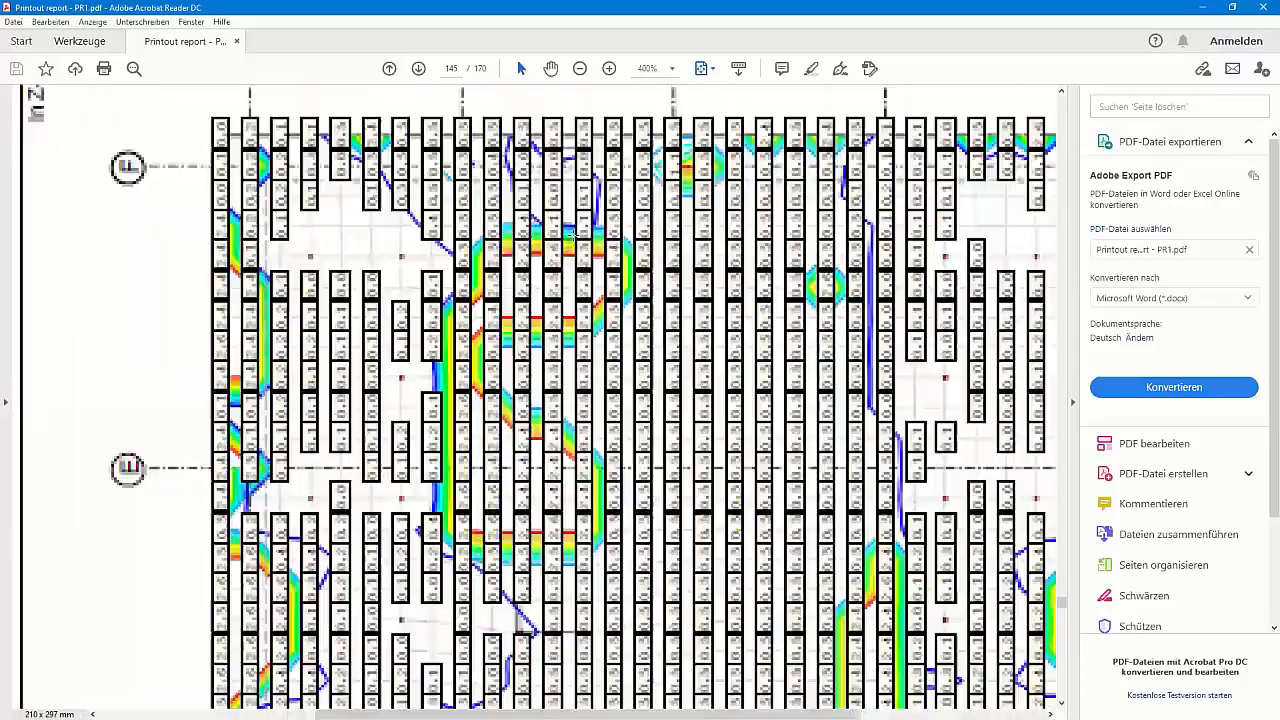
pyautogui.keyDown('ctrl'); pyautogui.scroll(-6, 572, 236); pyautogui.keyUp('ctrl')
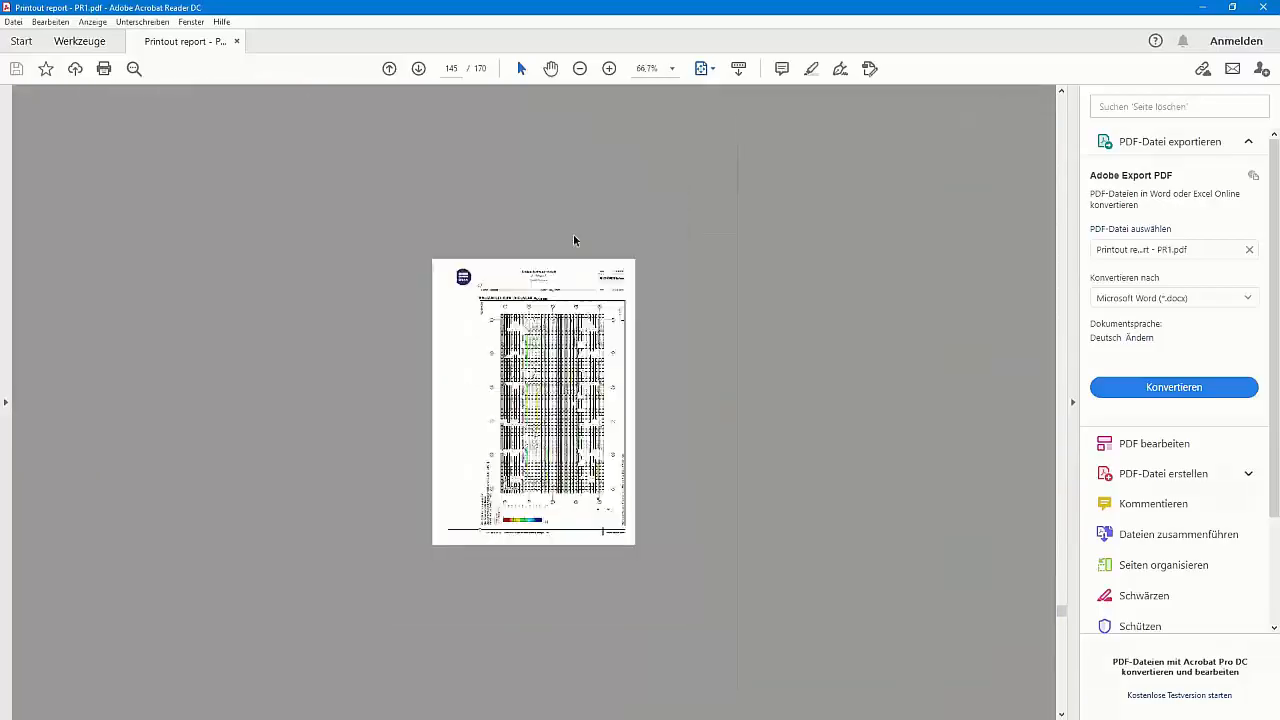
pyautogui.moveTo(1064, 617); pyautogui.dragTo(1070, 112)
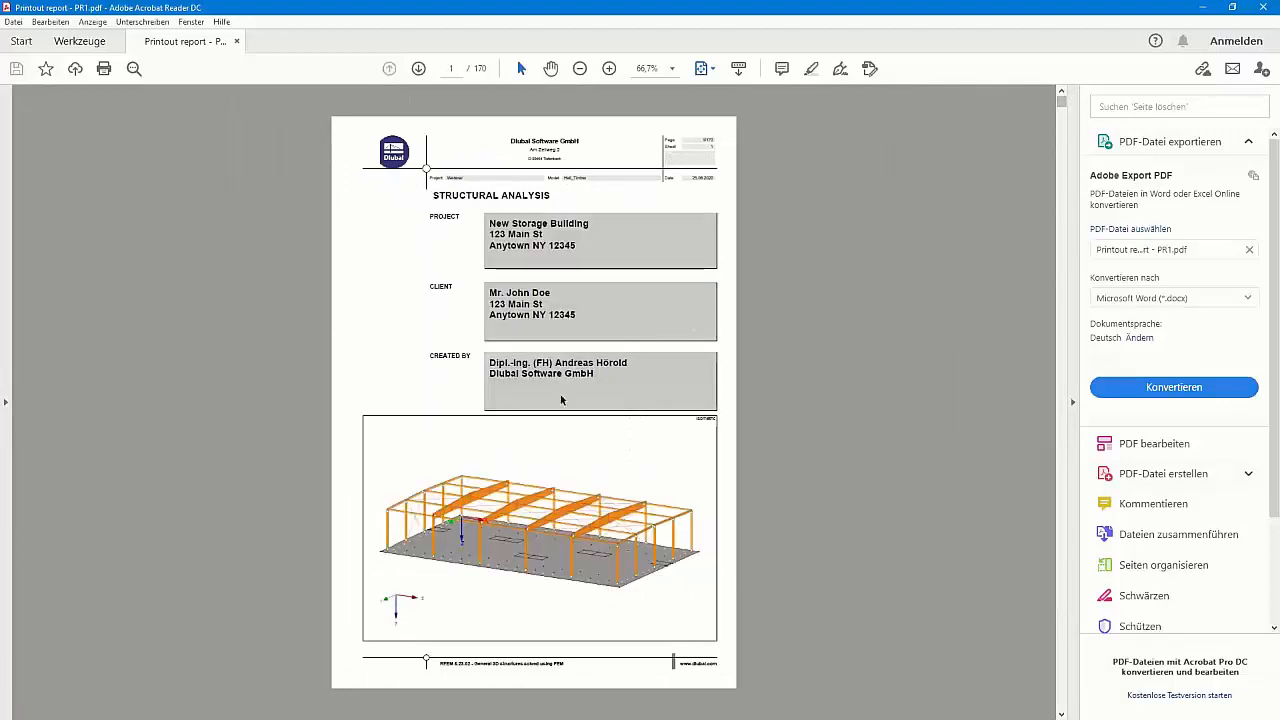
pyautogui.scroll(-1, 561, 400)
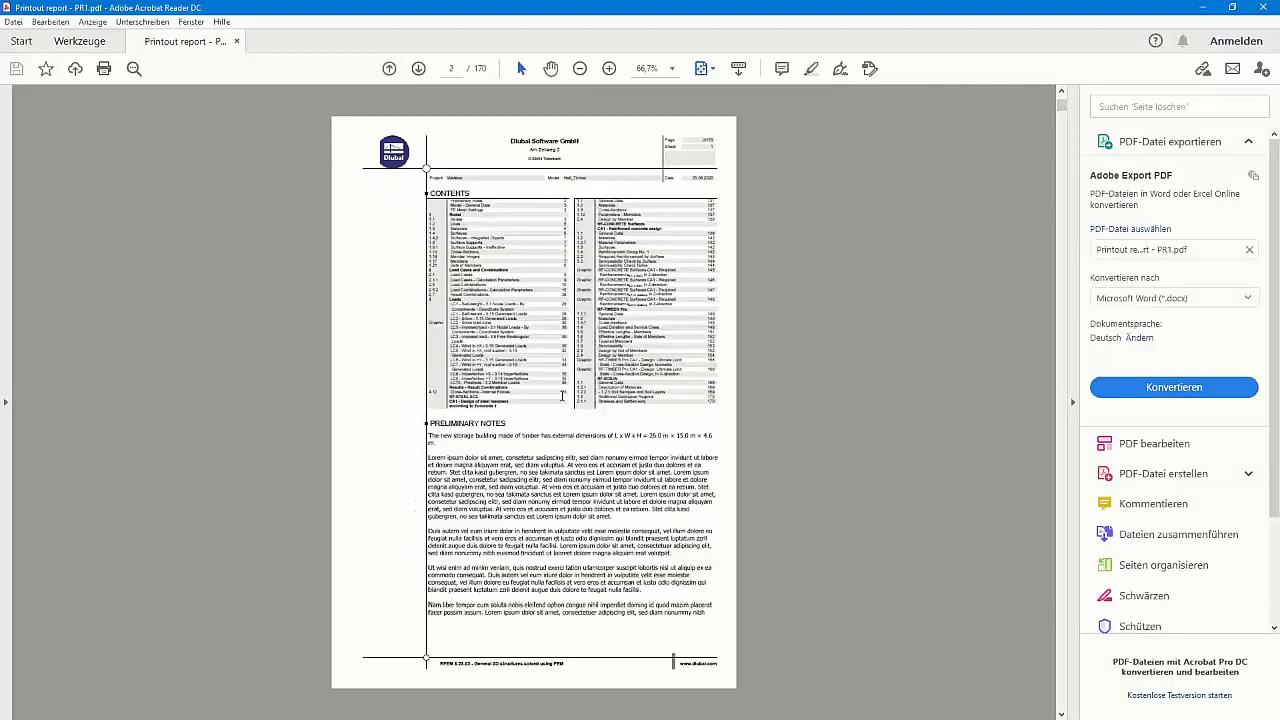
pyautogui.scroll(-1, 562, 396)
pyautogui.scroll(2, 562, 396)
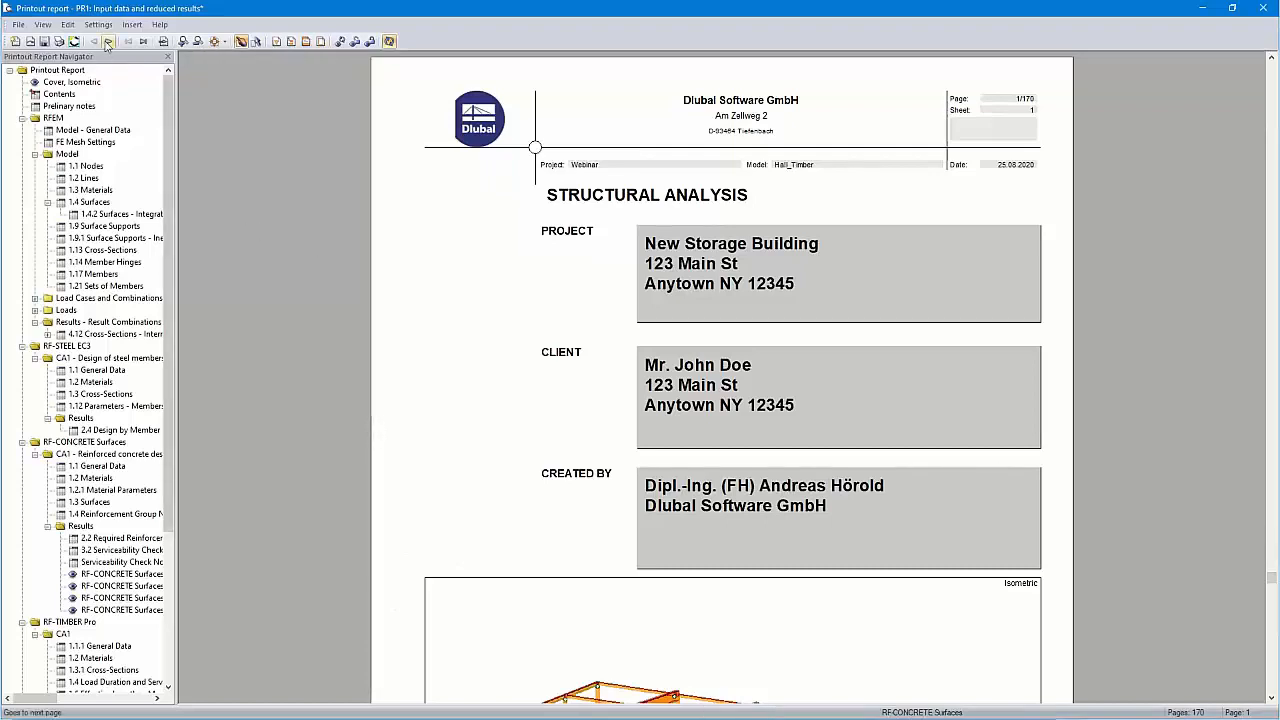
pyautogui.click(98, 24)
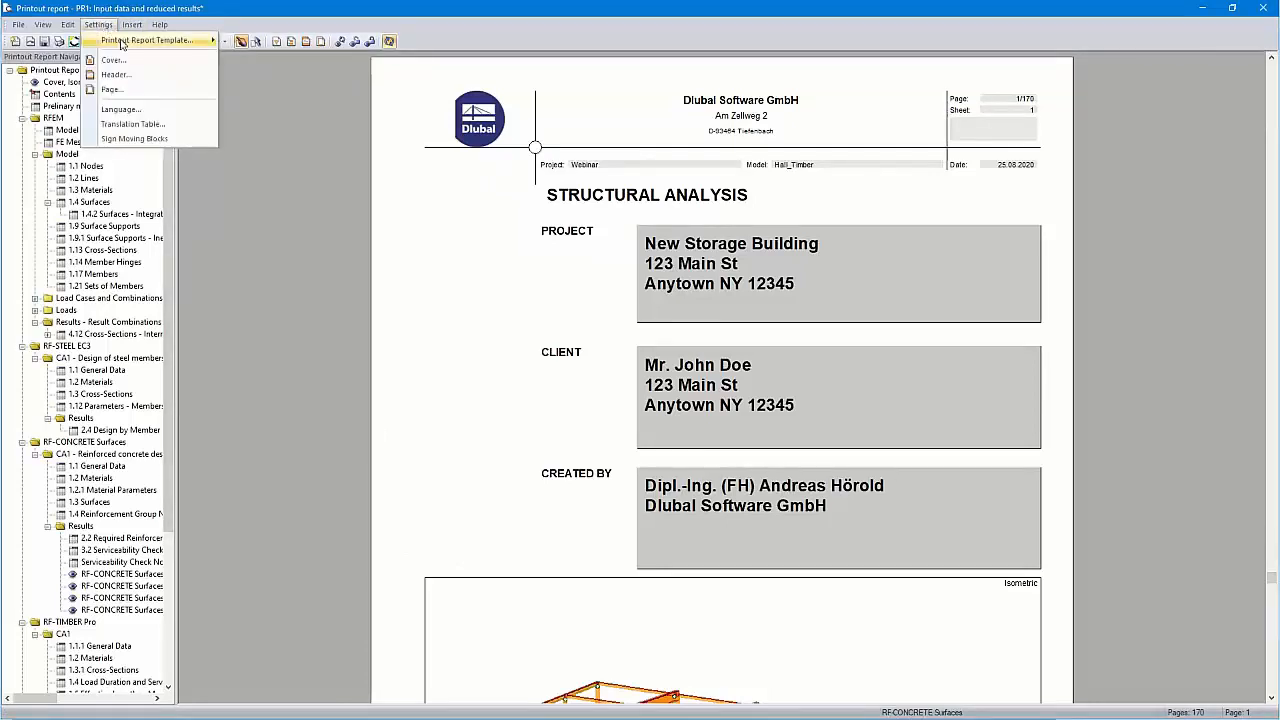
pyautogui.moveTo(125, 48)
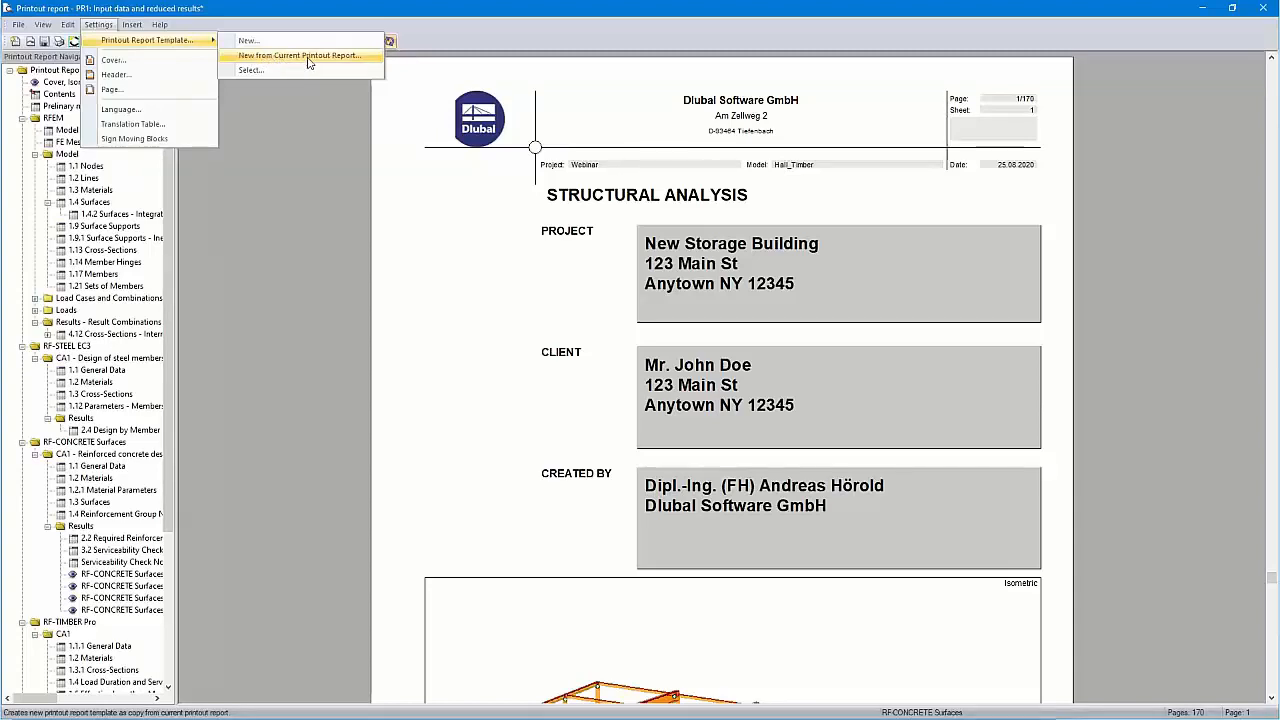
pyautogui.click(298, 57)
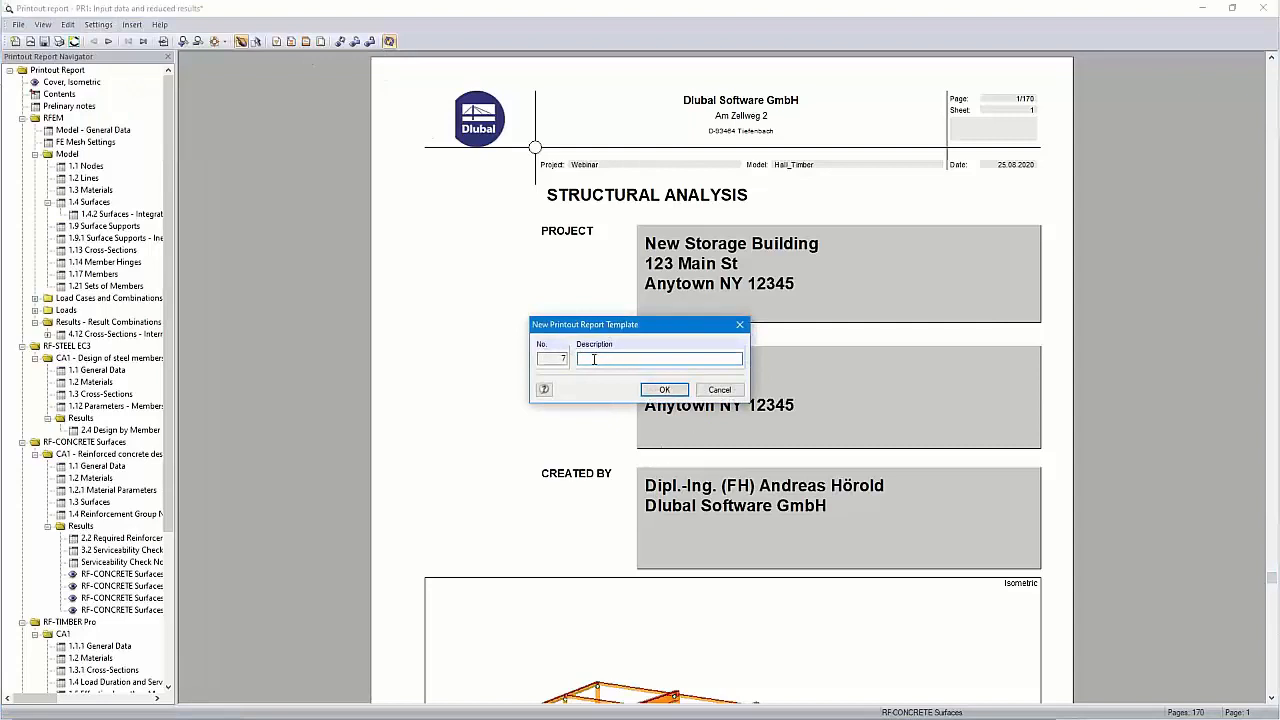
pyautogui.click(722, 391)
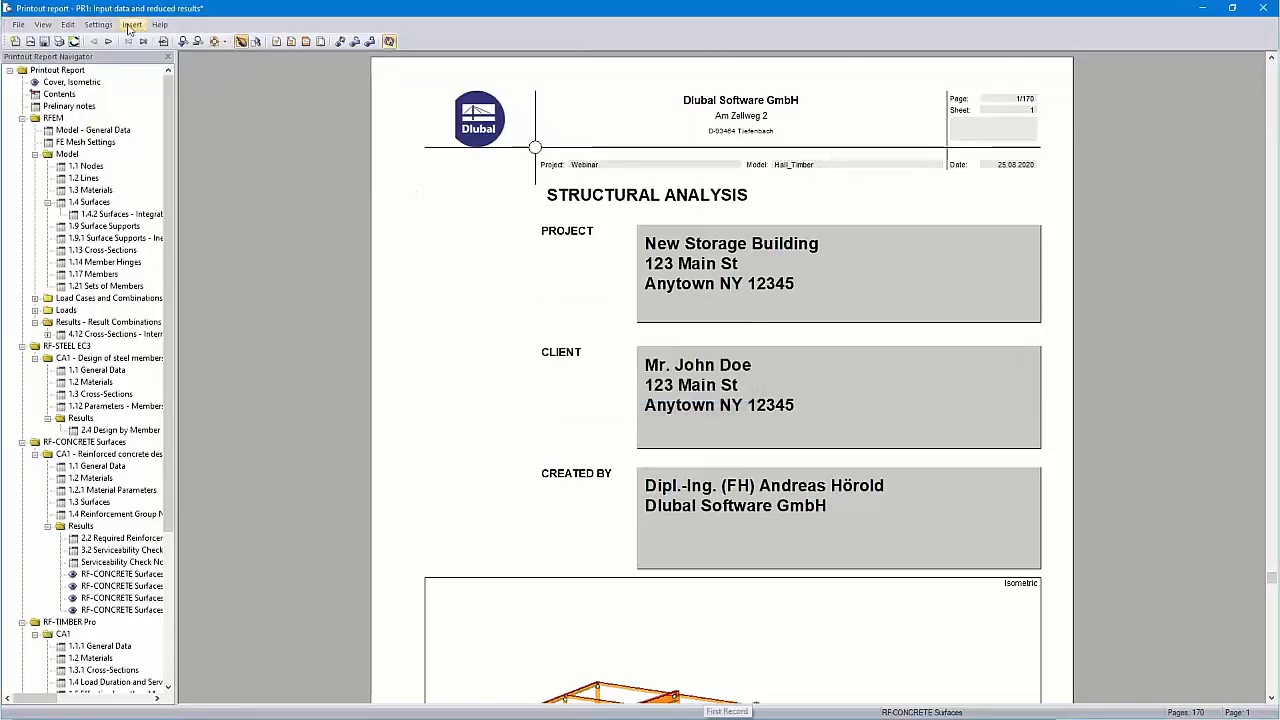
pyautogui.click(99, 25)
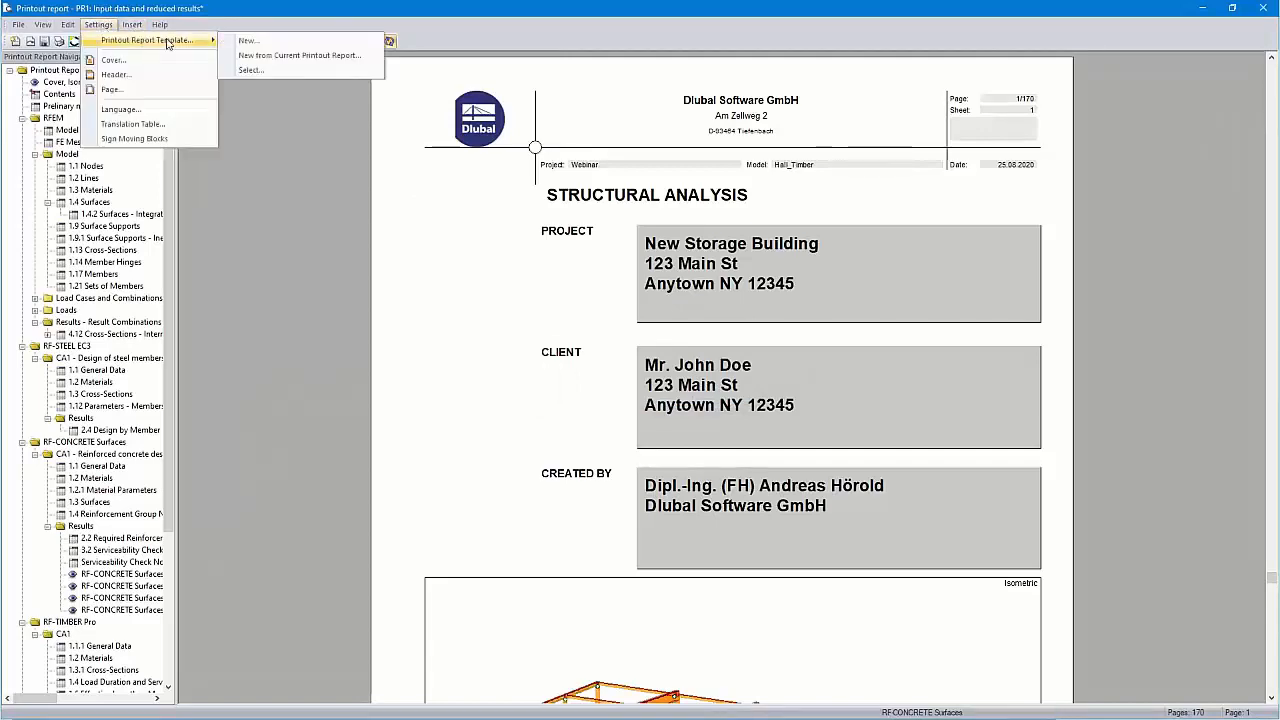
pyautogui.click(268, 44)
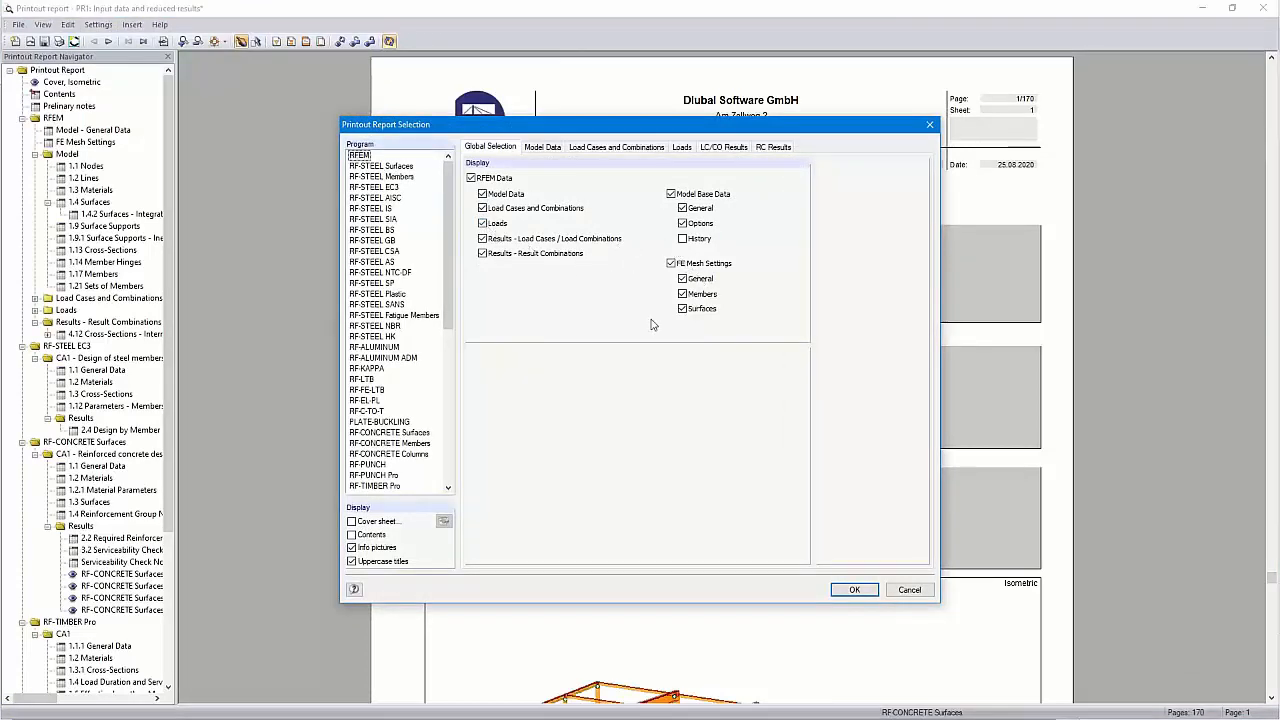
pyautogui.click(909, 590)
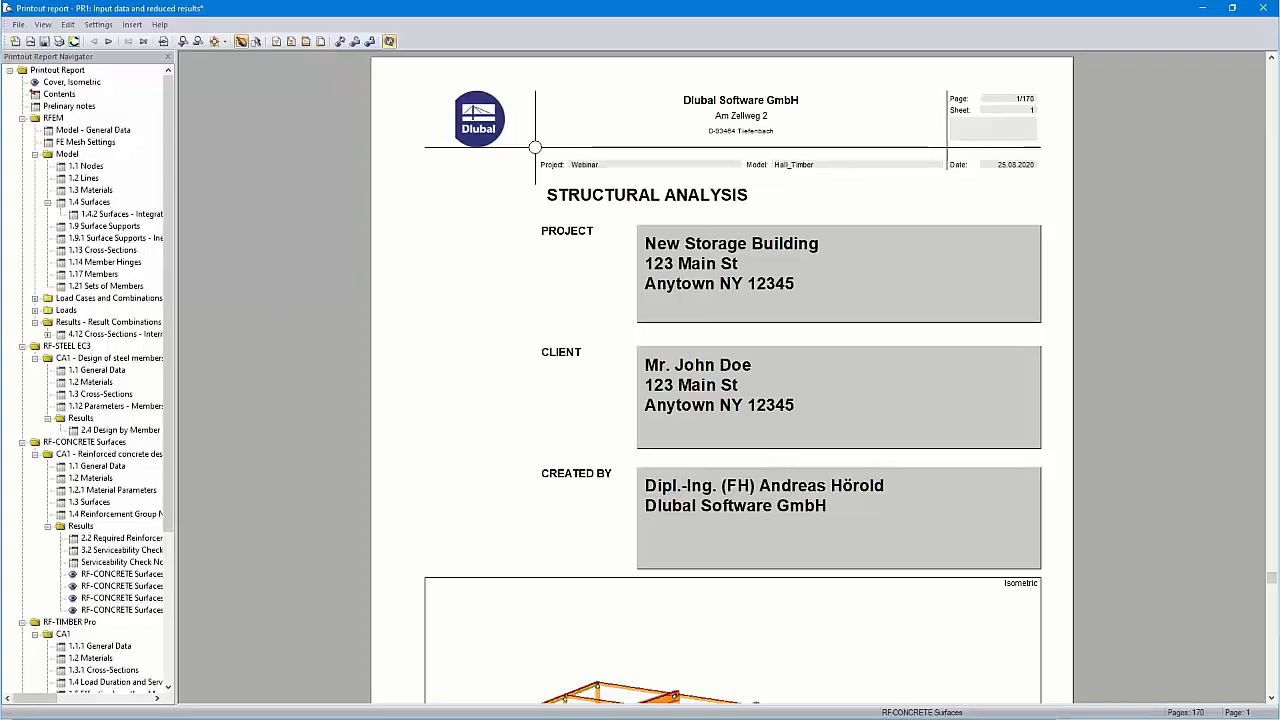
pyautogui.hotkey('alt', 'Tab')
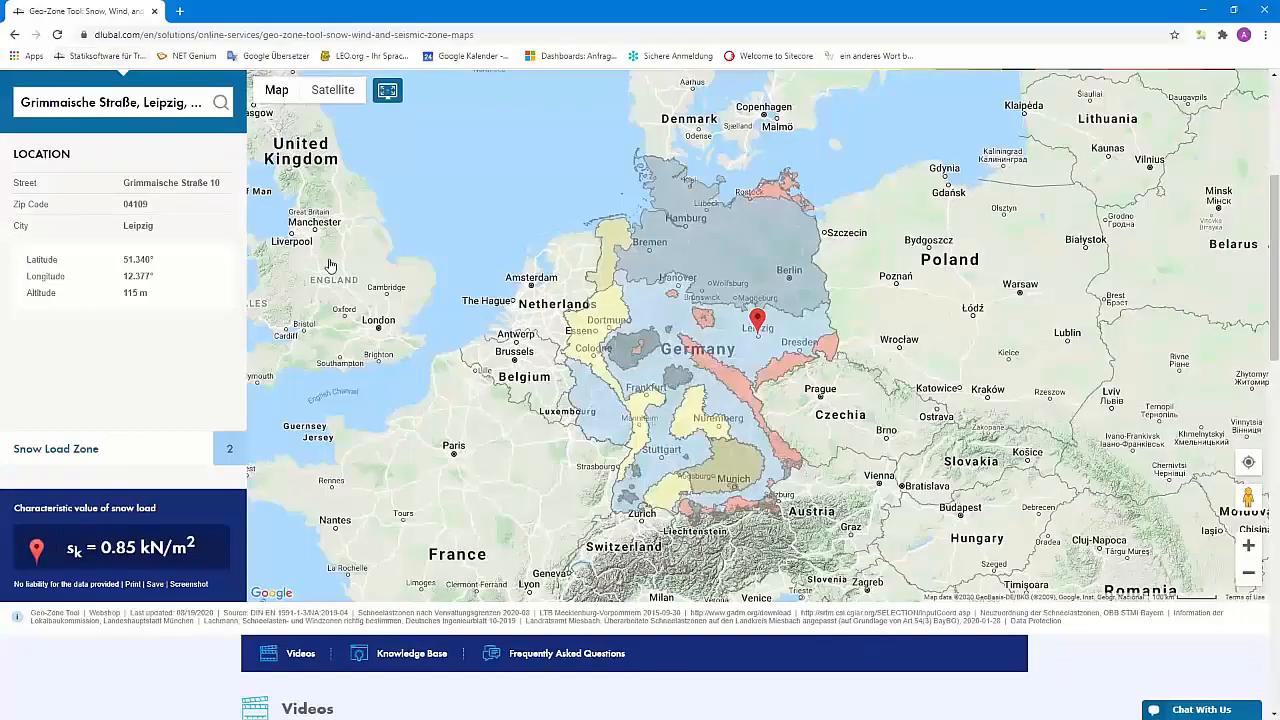
# Go to the Dlubal Knowledge Base page
pyautogui.scroll(3, 330, 262)
pyautogui.moveTo(437, 180)
pyautogui.moveTo(515, 185)
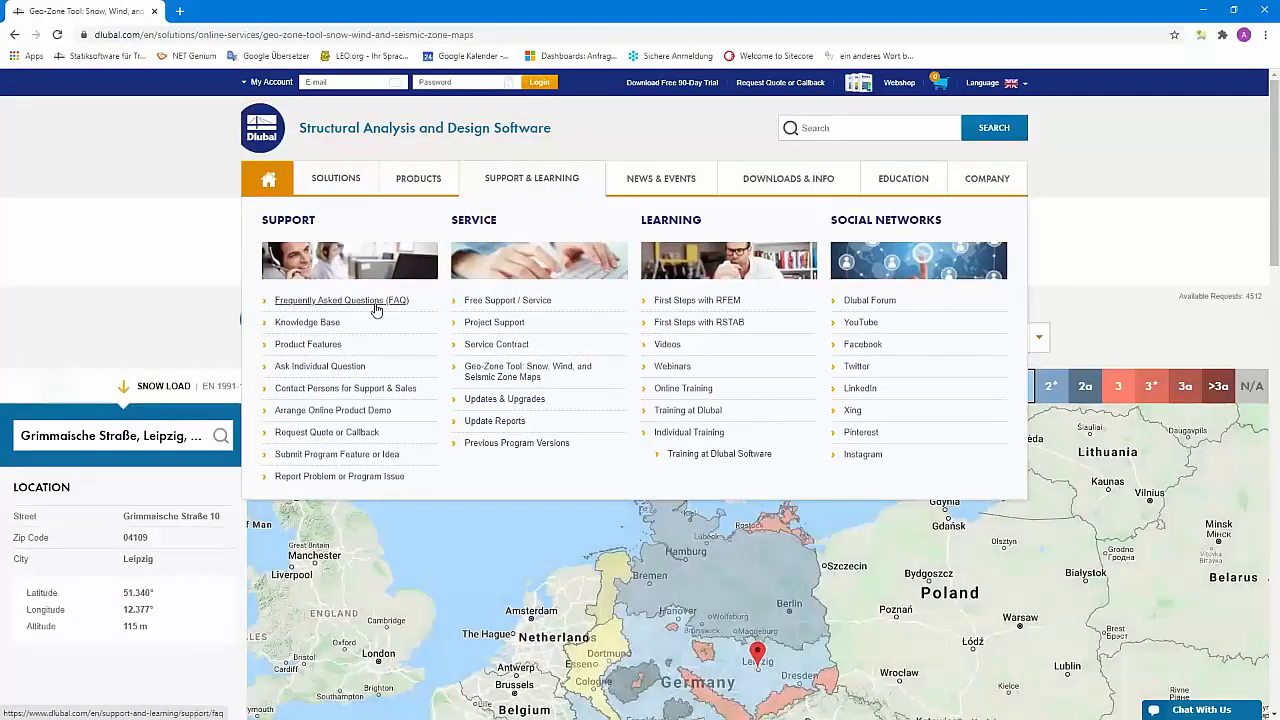
pyautogui.click(311, 325)
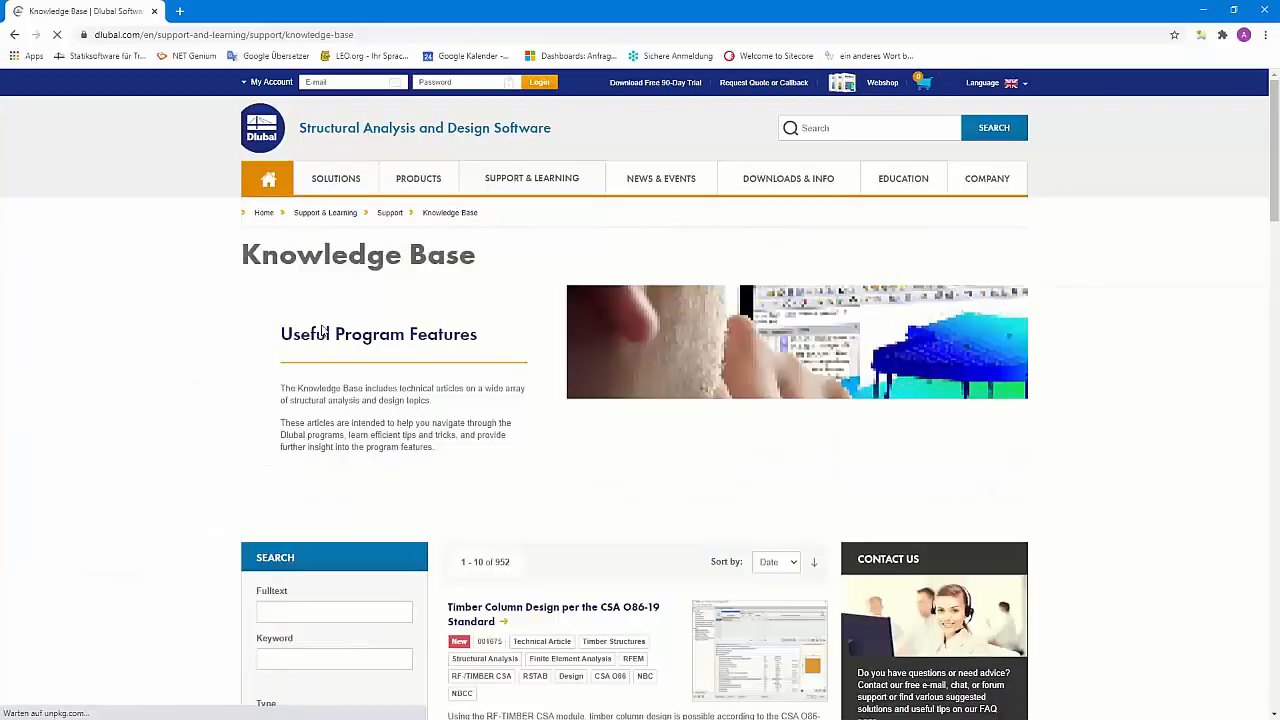
pyautogui.scroll(-9, 540, 335)
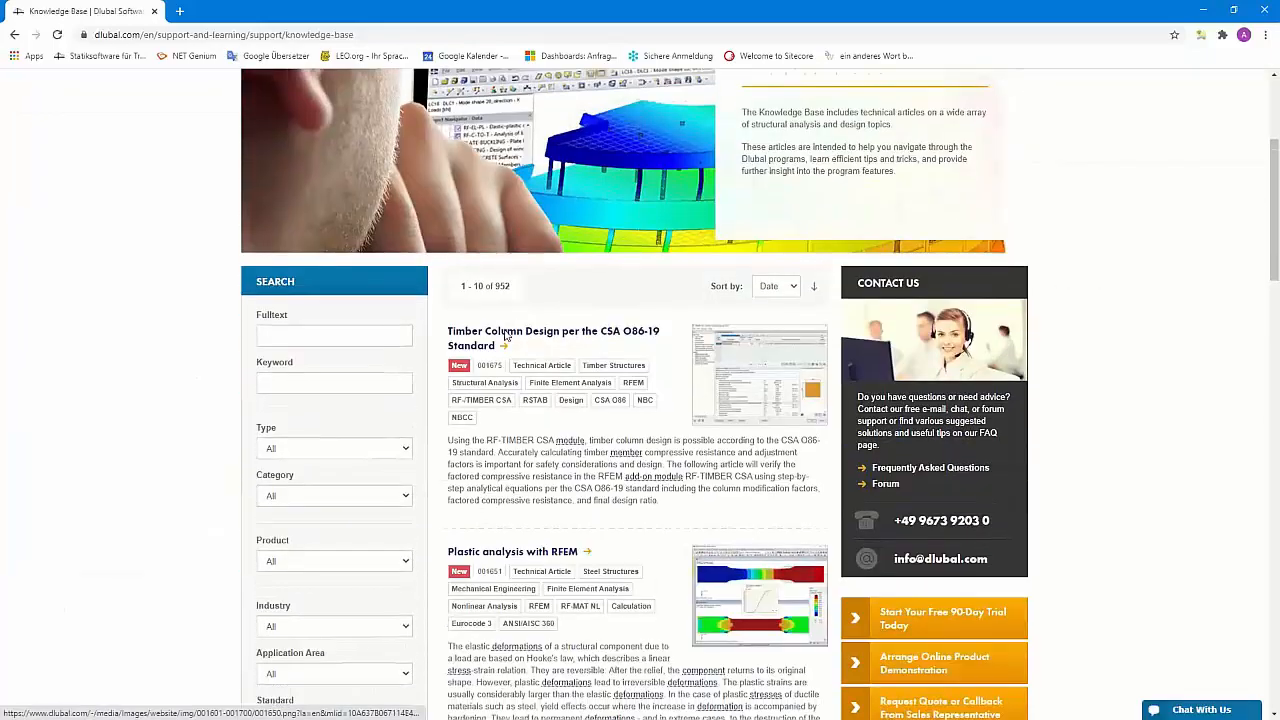
pyautogui.scroll(-8, 505, 335)
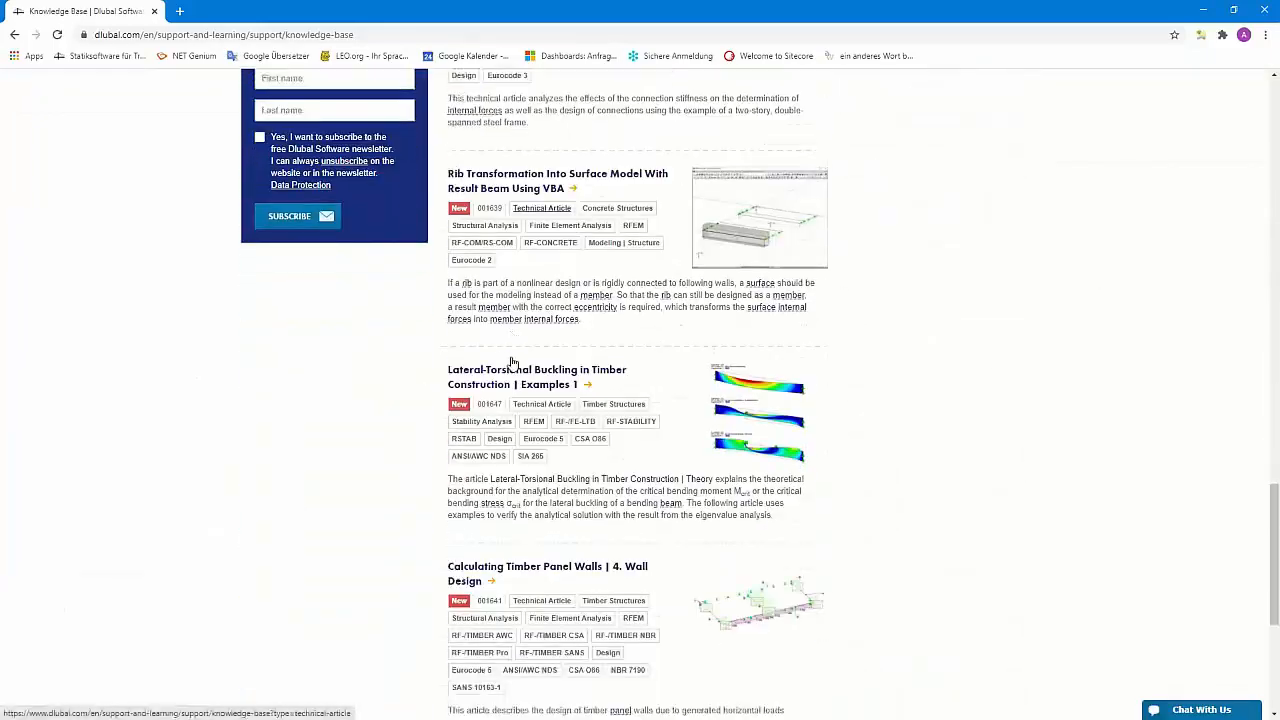
pyautogui.scroll(16, 591, 360)
# Run a full-text Knowledge Base search for 'vcmaster', listing 3 results
pyautogui.click(291, 342)
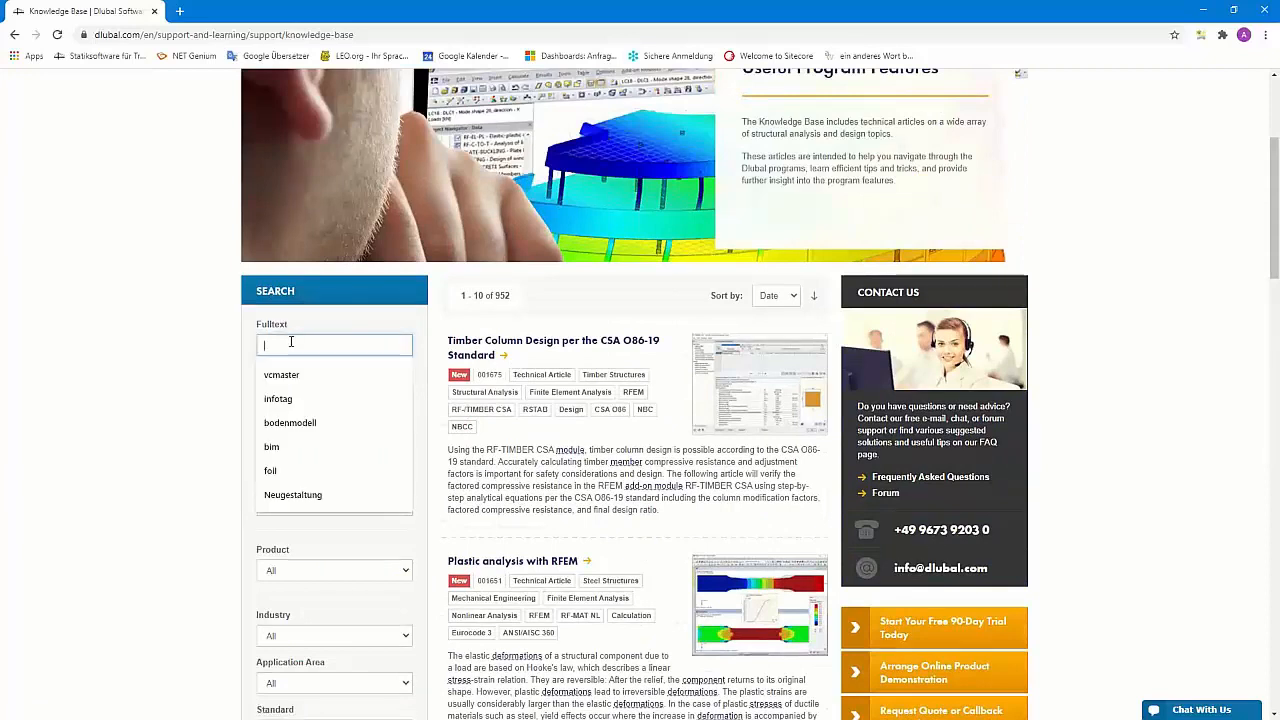
pyautogui.write('v')
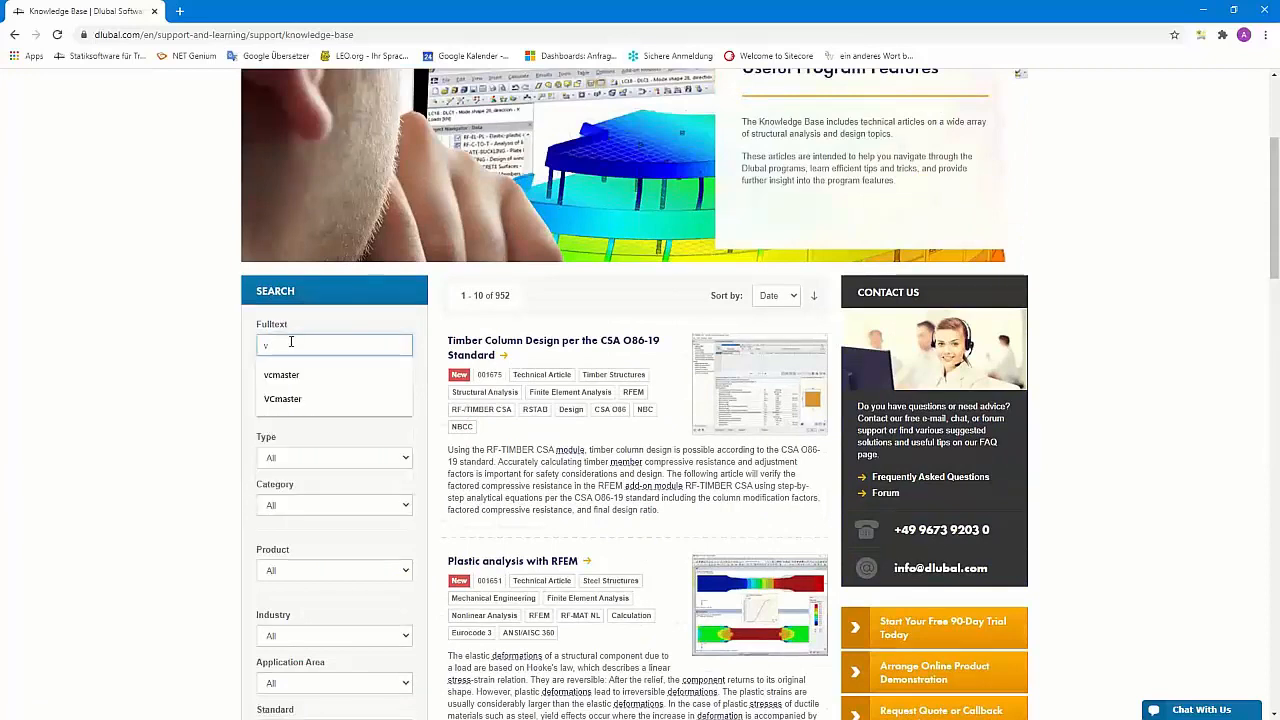
pyautogui.write('cmaster')
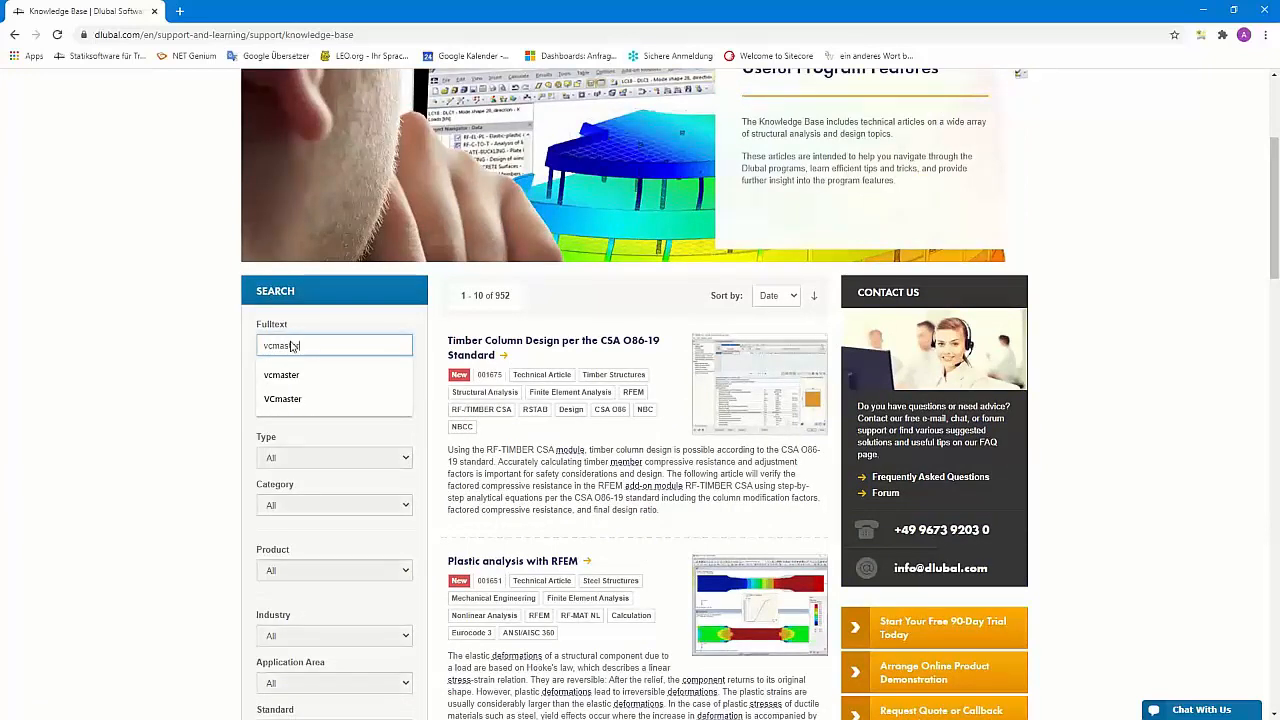
pyautogui.press('Return')
pyautogui.scroll(-1, 572, 451)
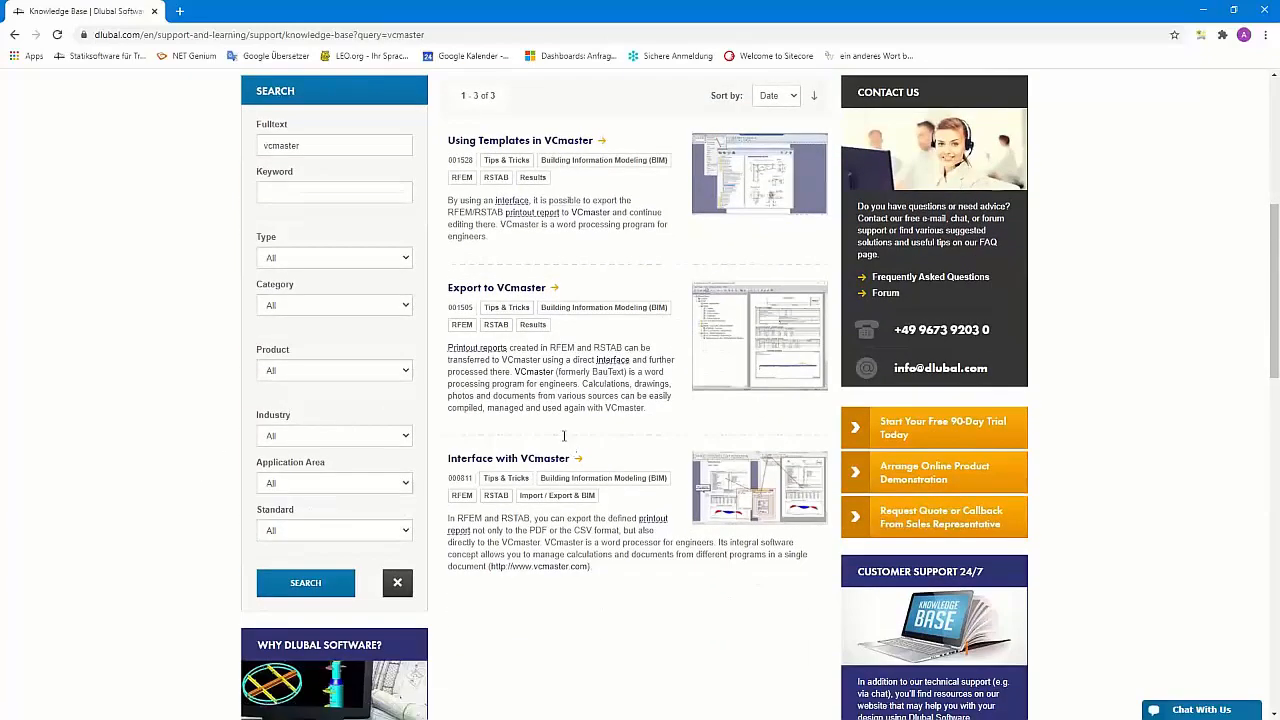
# Open the 'Export to VCmaster' article (KB 001505)
pyautogui.click(474, 291)
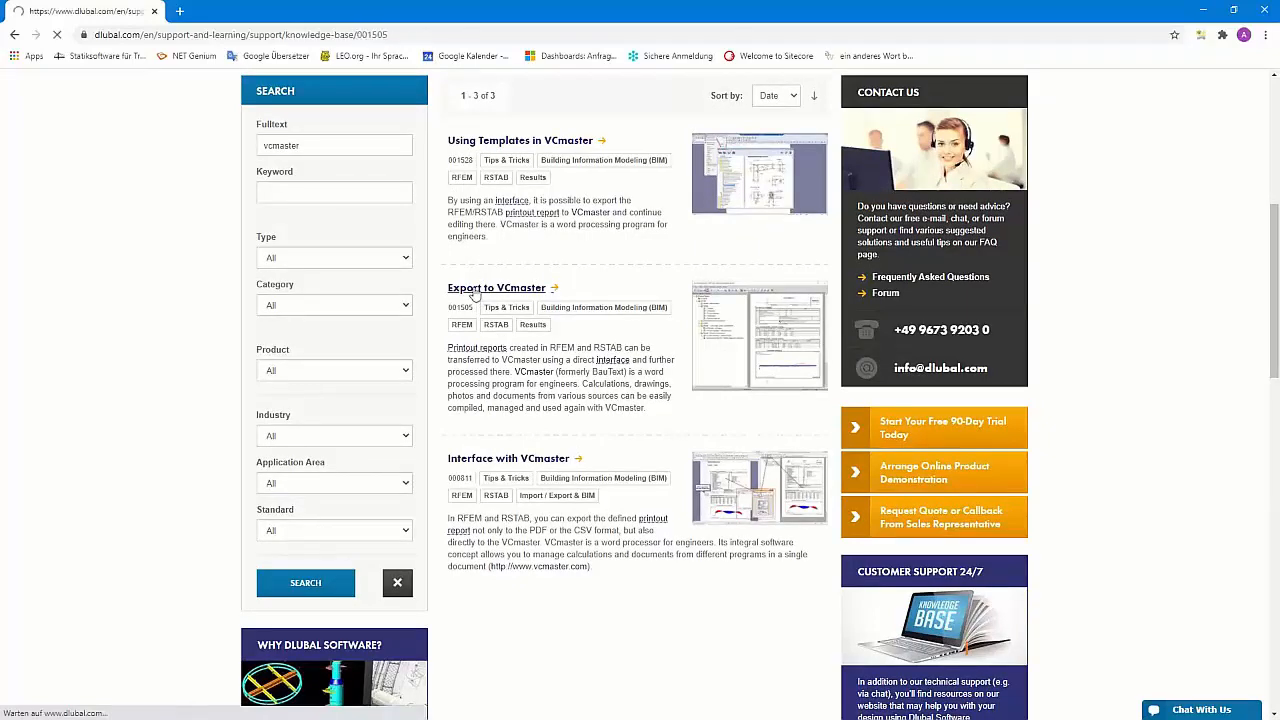
pyautogui.scroll(-3, 587, 288)
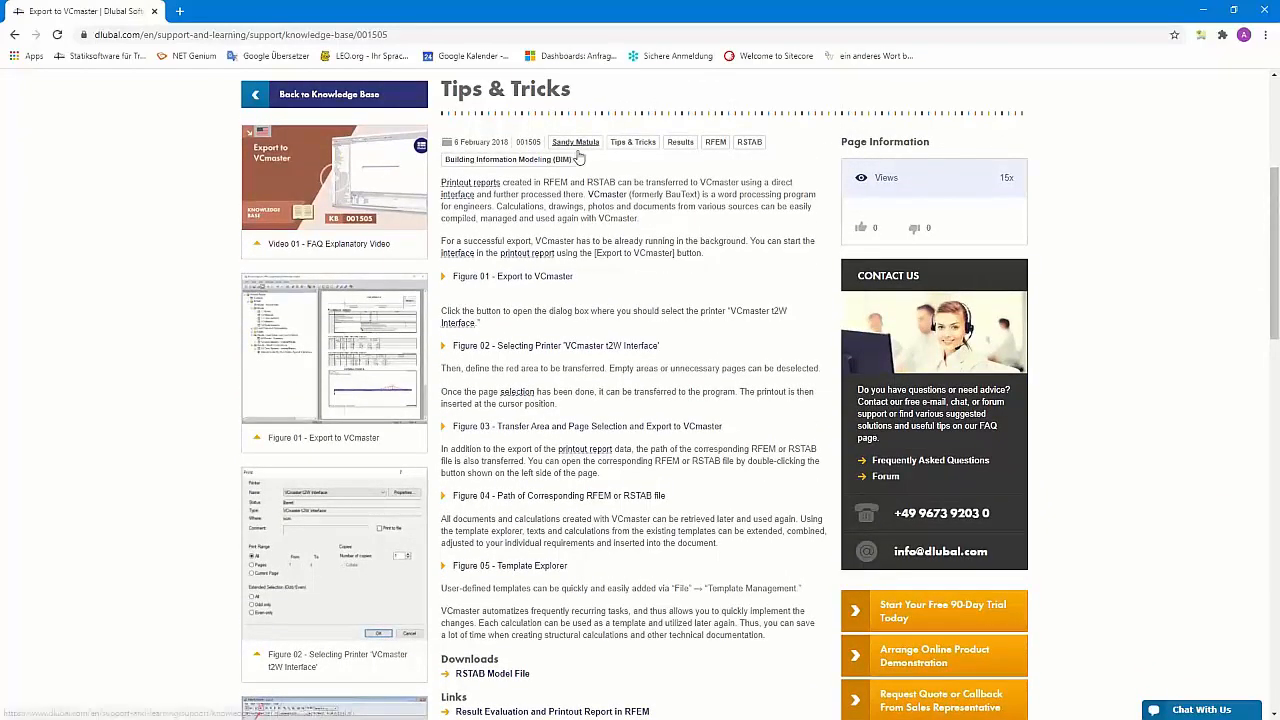
pyautogui.scroll(-1, 591, 345)
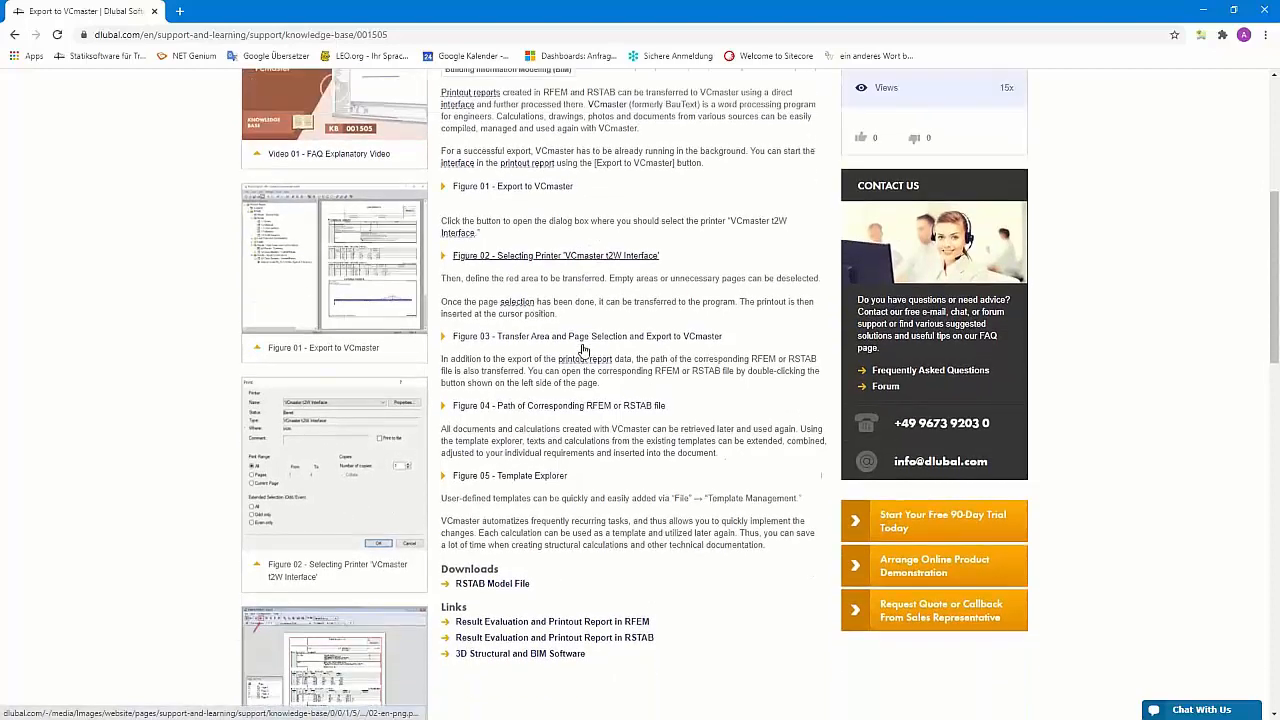
pyautogui.scroll(1, 343, 183)
# Play the article's Video 01 in fullscreen
pyautogui.click(333, 175)
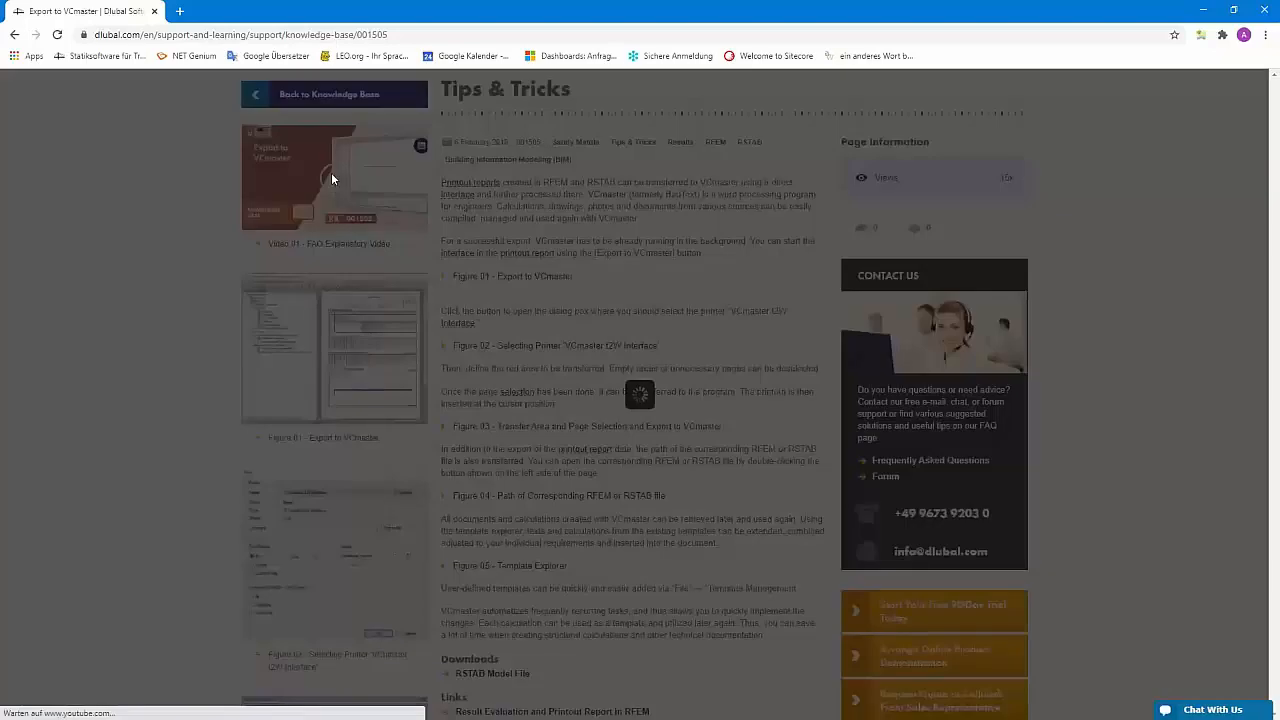
pyautogui.click(634, 392)
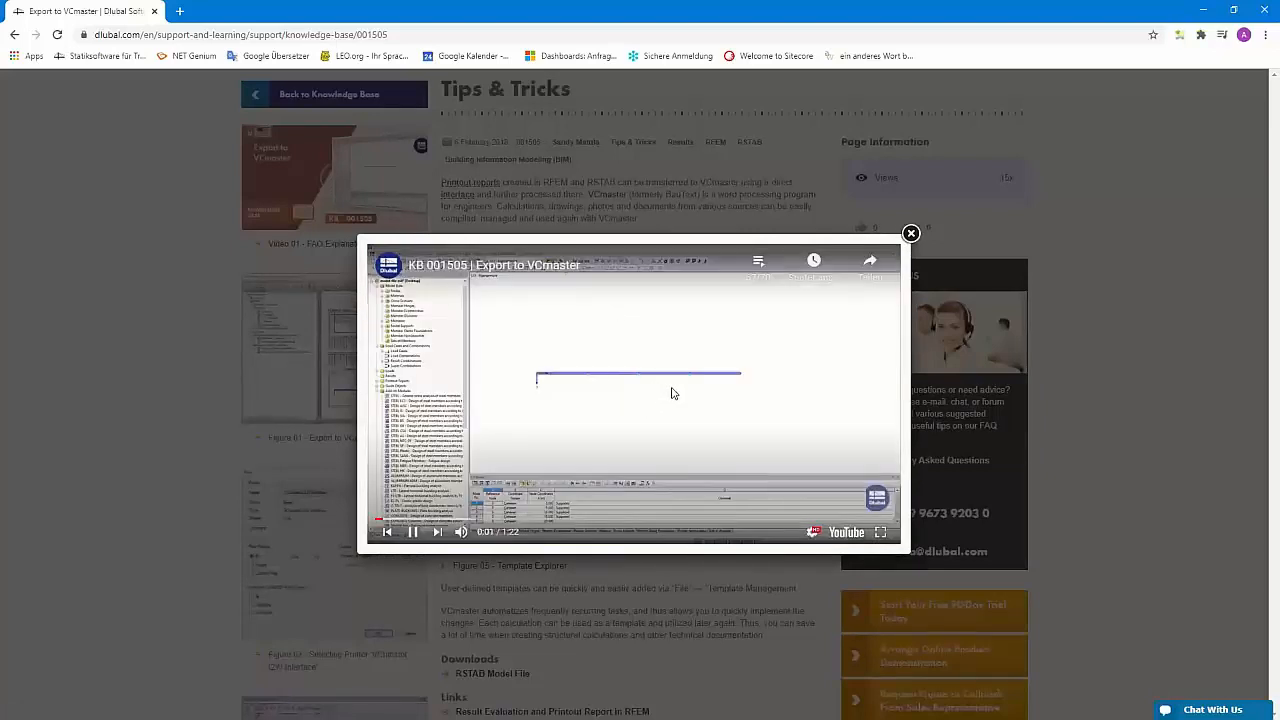
pyautogui.click(881, 533)
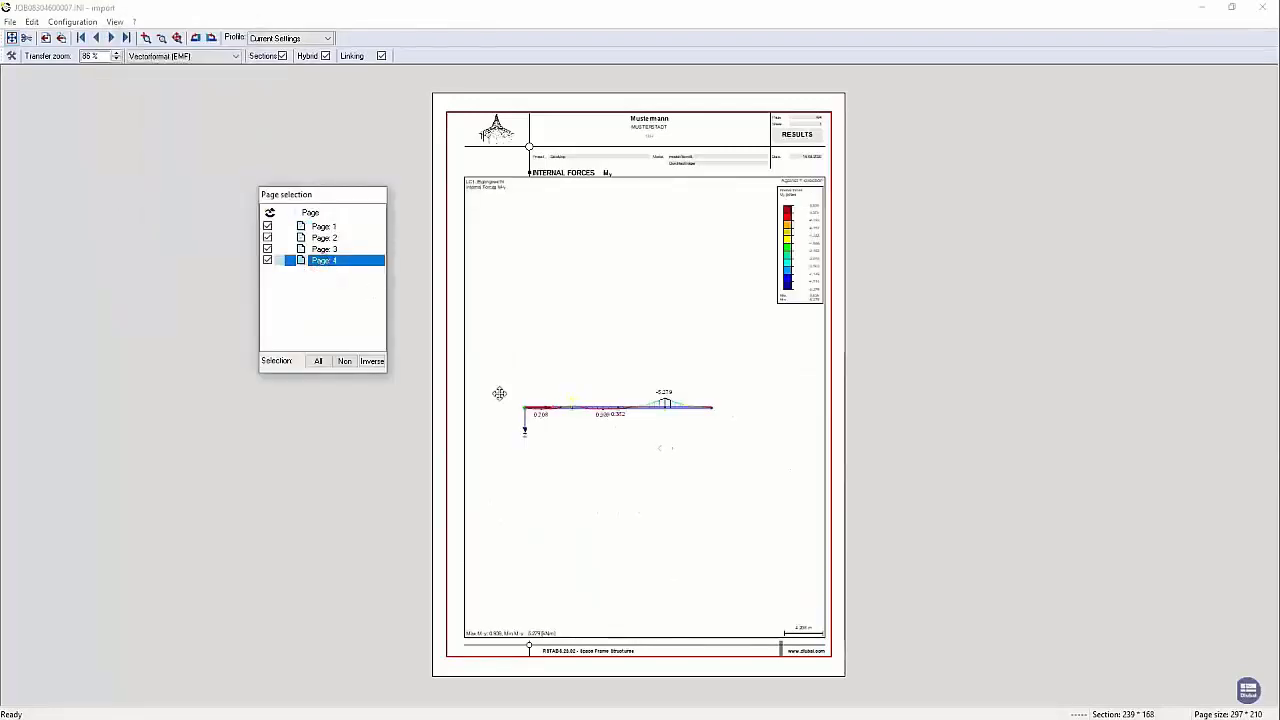
# Watch the Export to VCmaster video, scrubbing forward in the player
pyautogui.moveTo(446, 378); pyautogui.dragTo(460, 378)
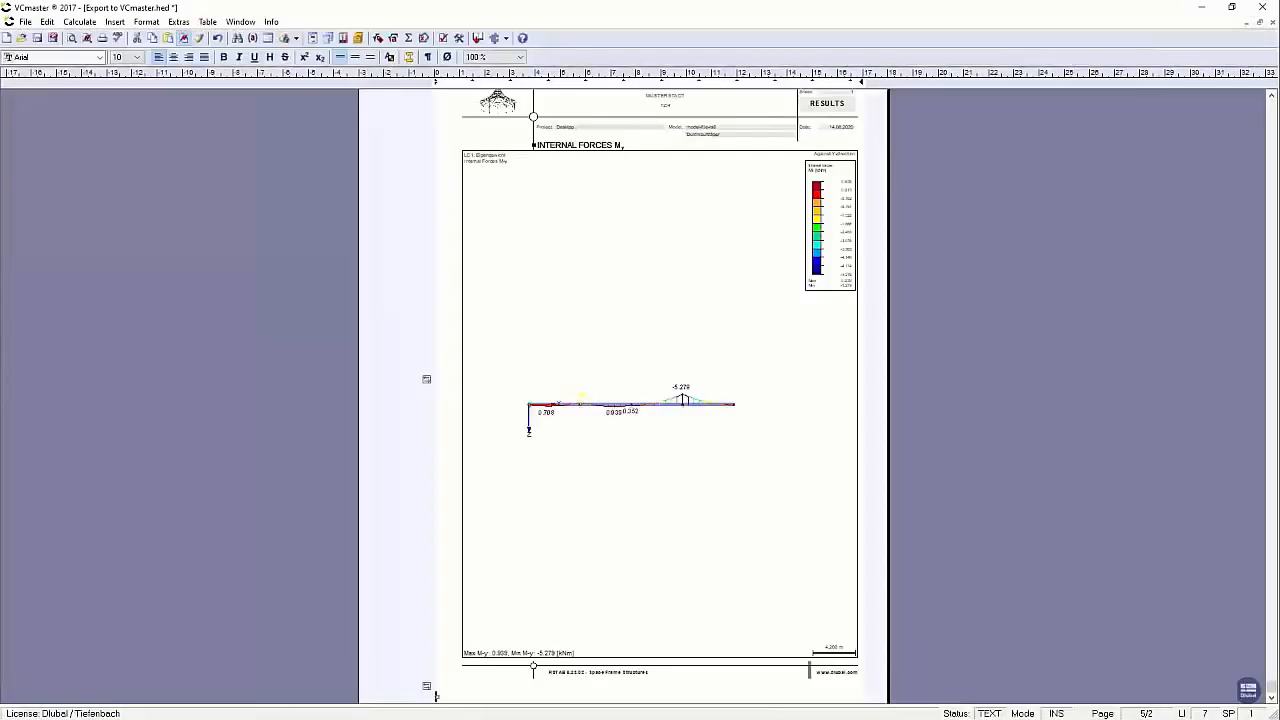
pyautogui.scroll(3, 797, 560)
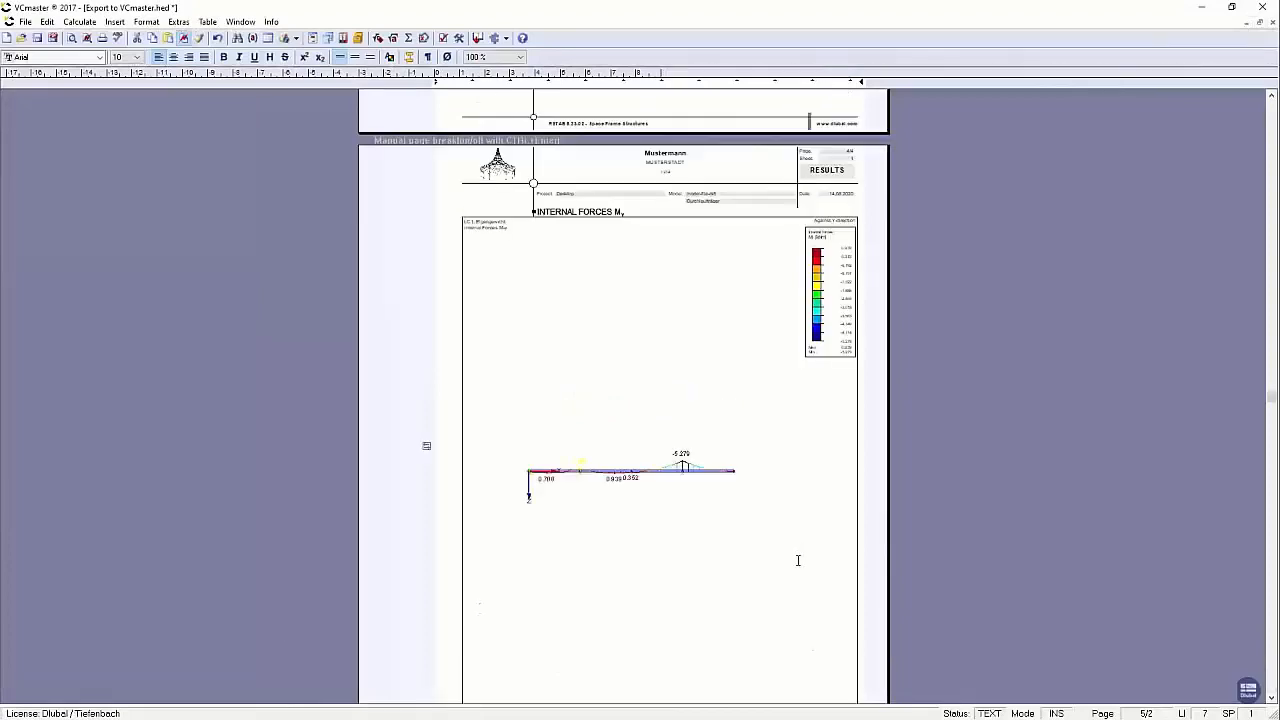
pyautogui.scroll(15, 797, 560)
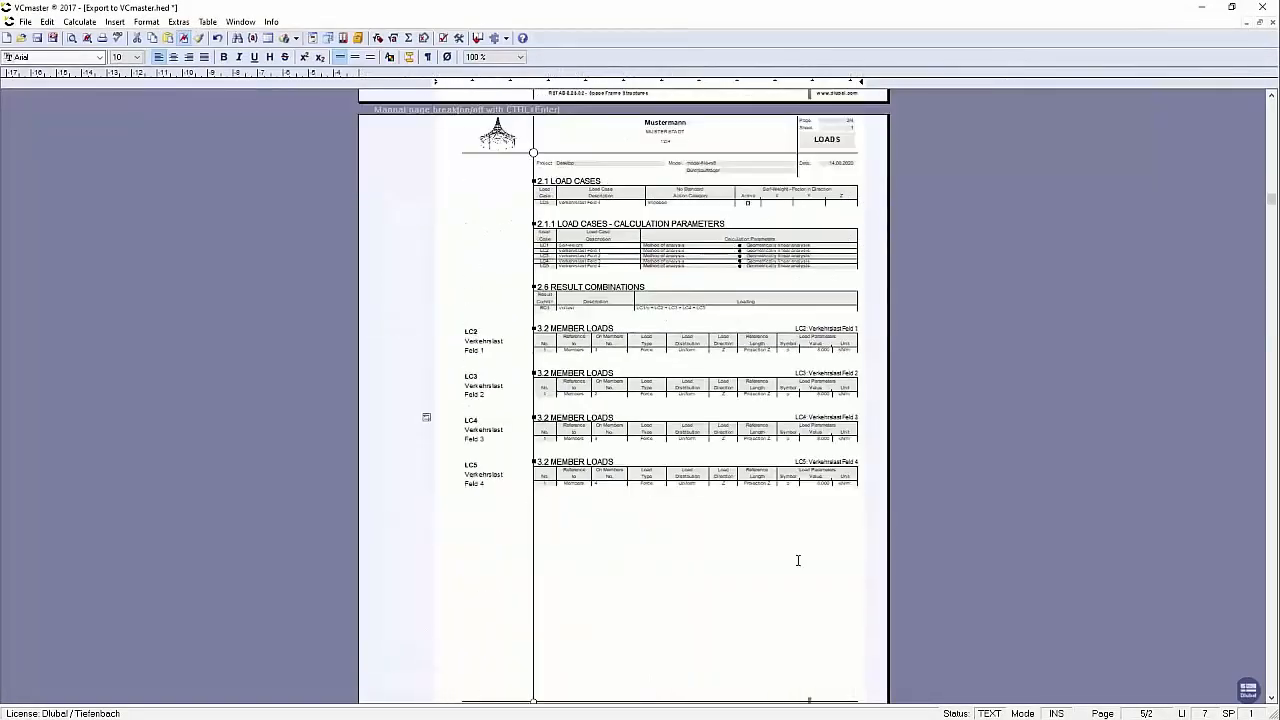
pyautogui.scroll(4, 797, 560)
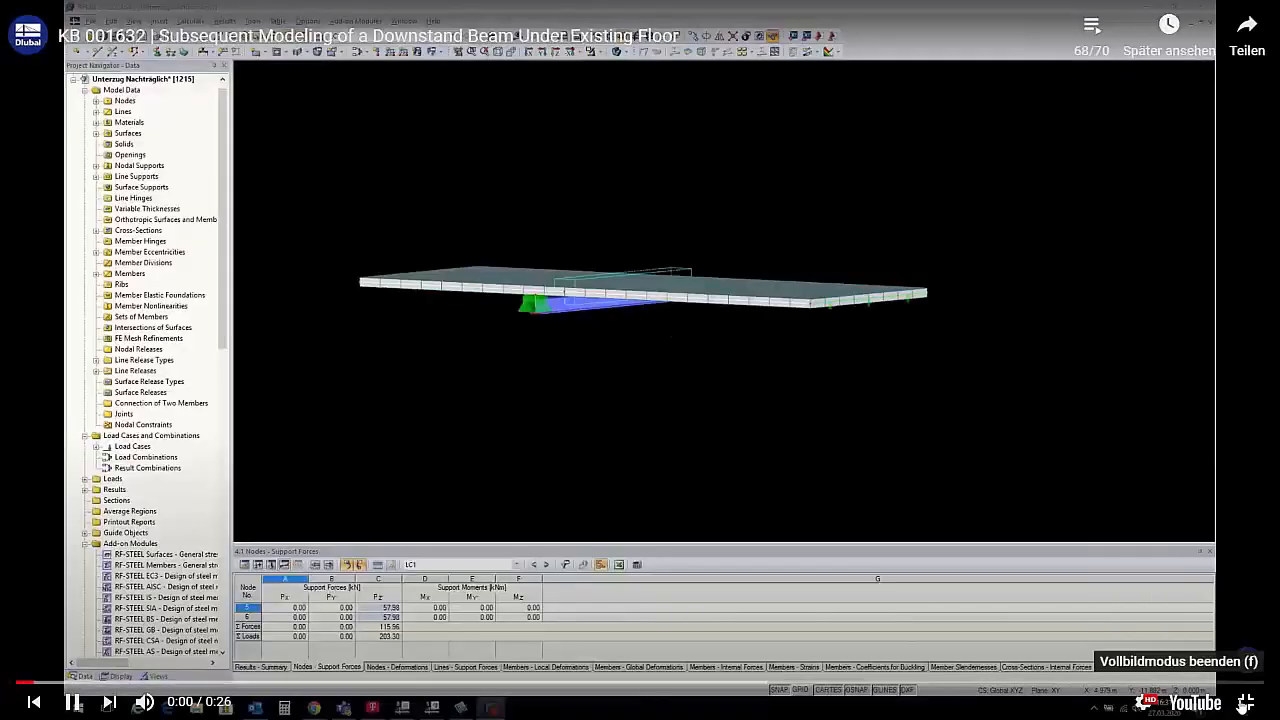
# Exit fullscreen, close the video overlay and scroll back up the article
pyautogui.click(1245, 703)
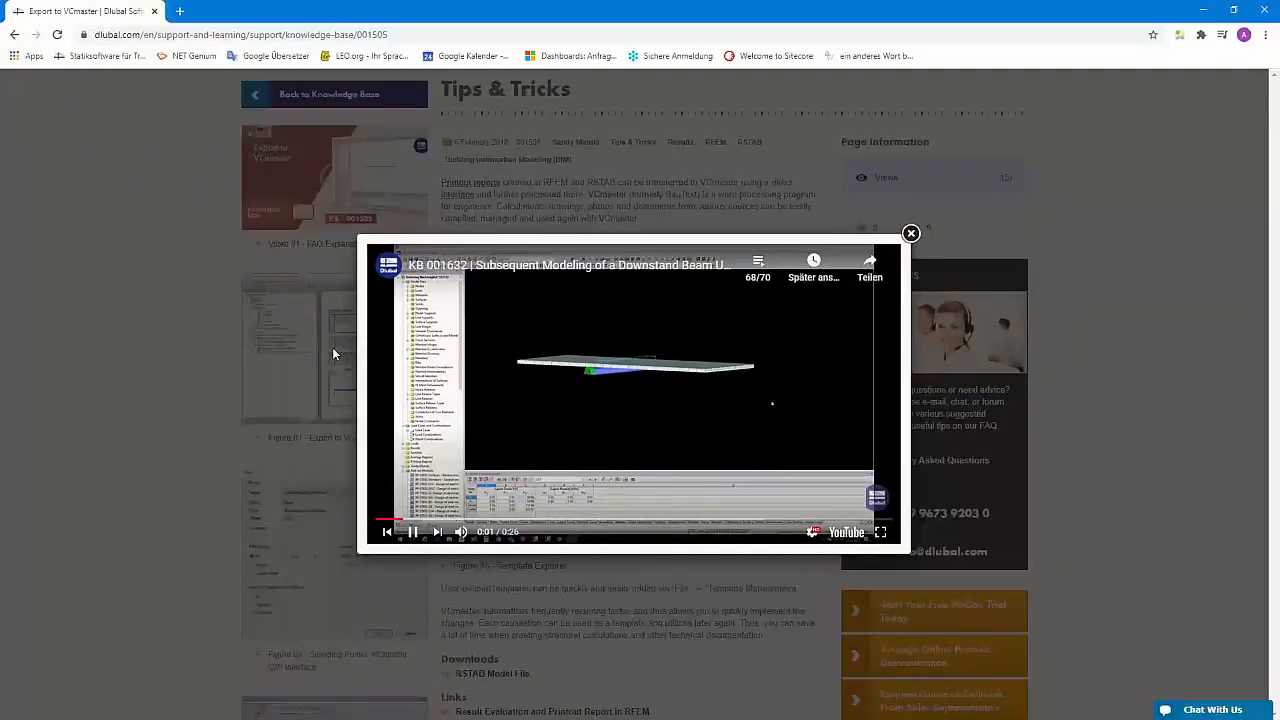
pyautogui.click(910, 234)
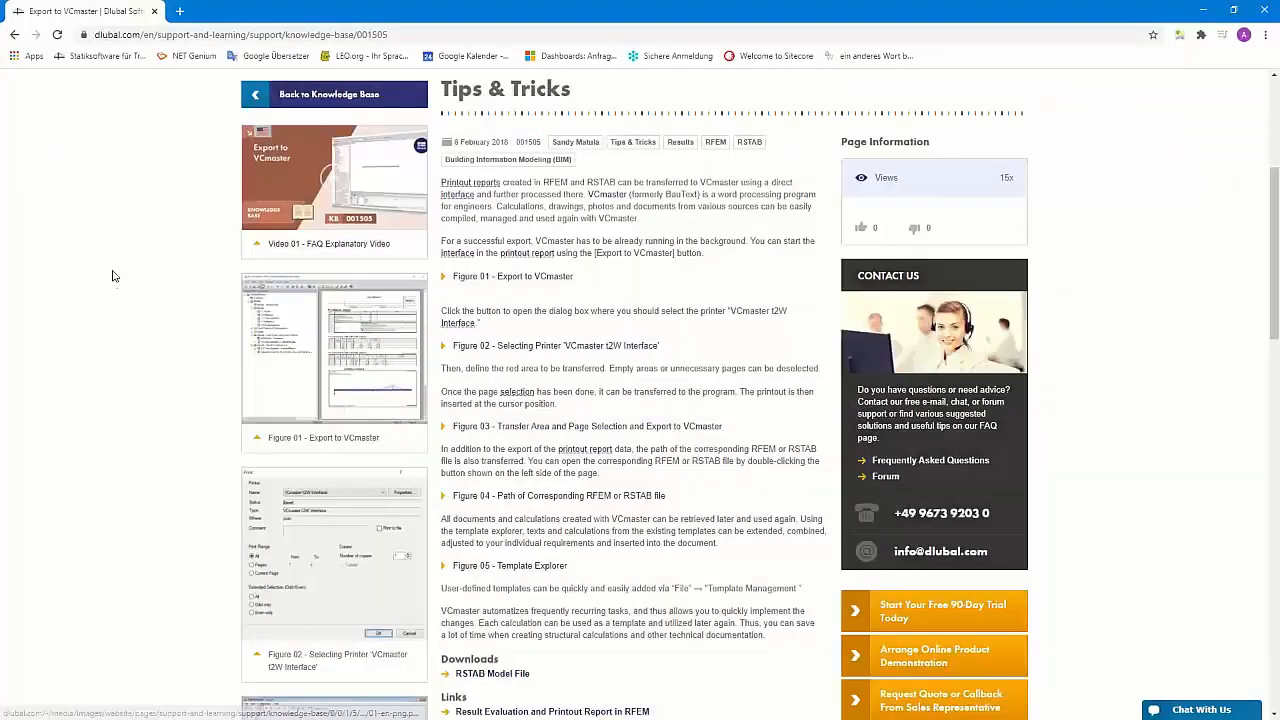
pyautogui.scroll(3, 219, 292)
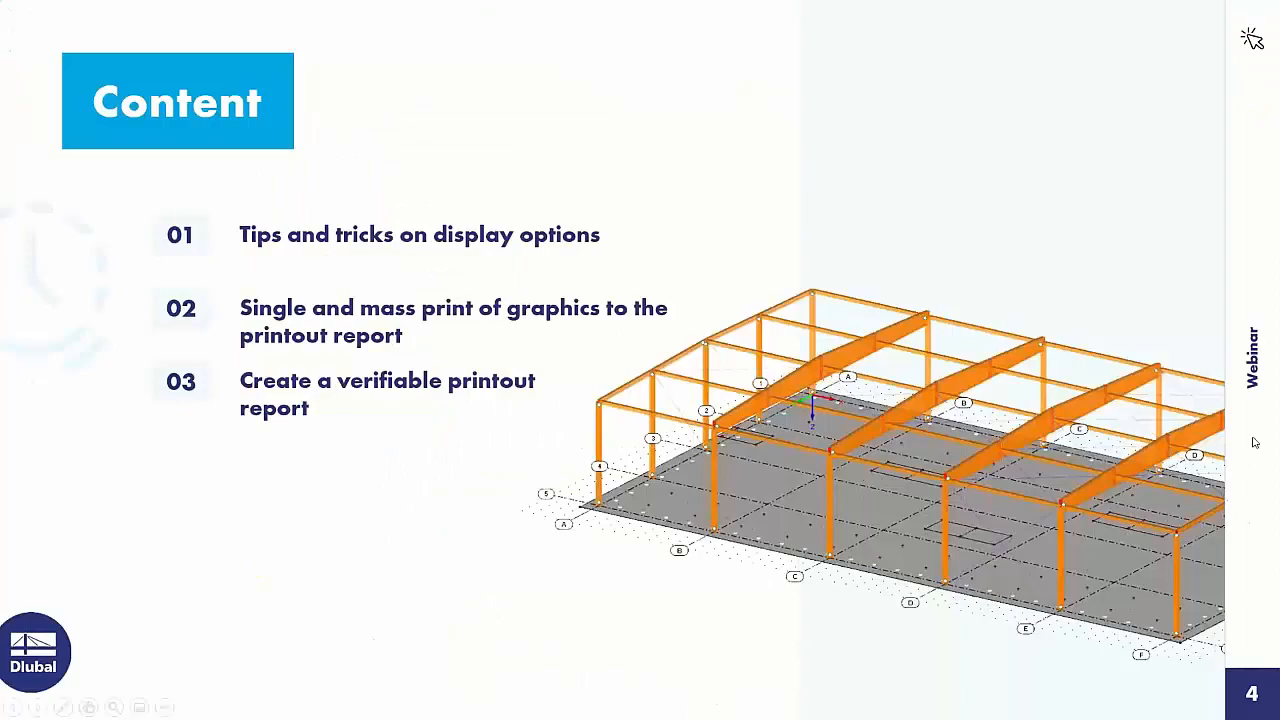
# Advance the slideshow past slide 5 to slide 6, Free Online Services
pyautogui.click(1177, 363)
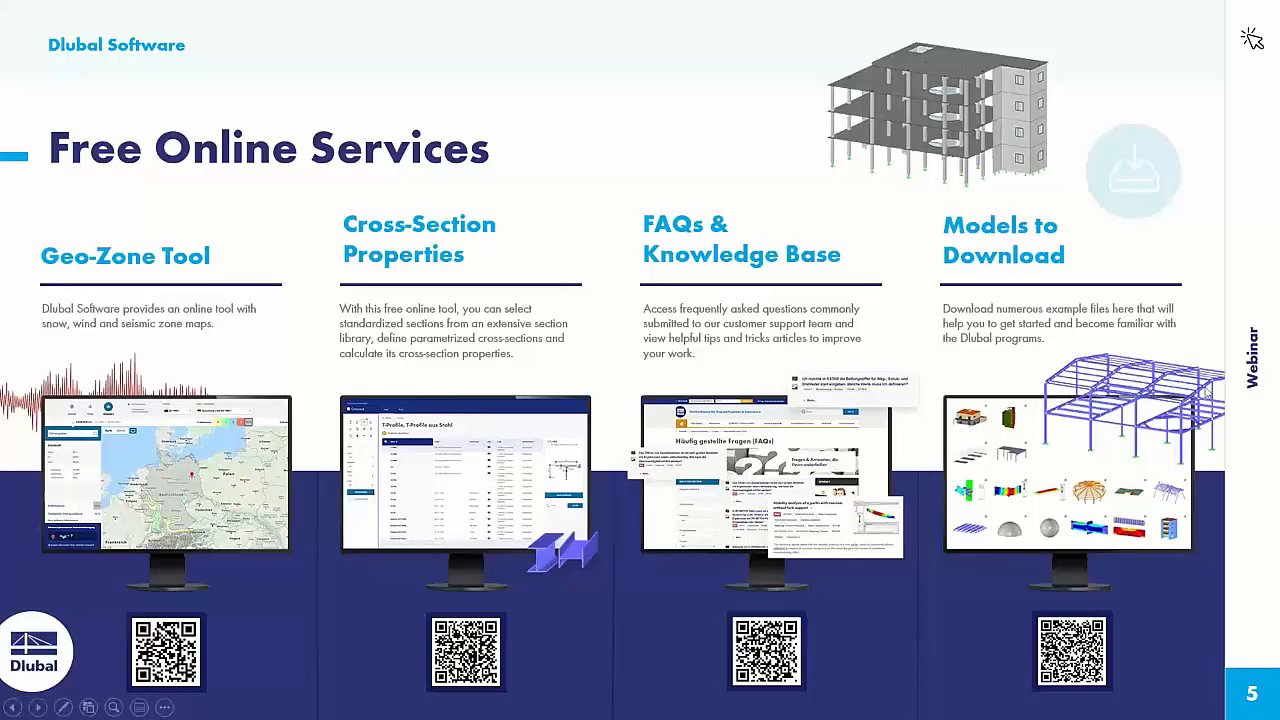
pyautogui.click(1194, 373)
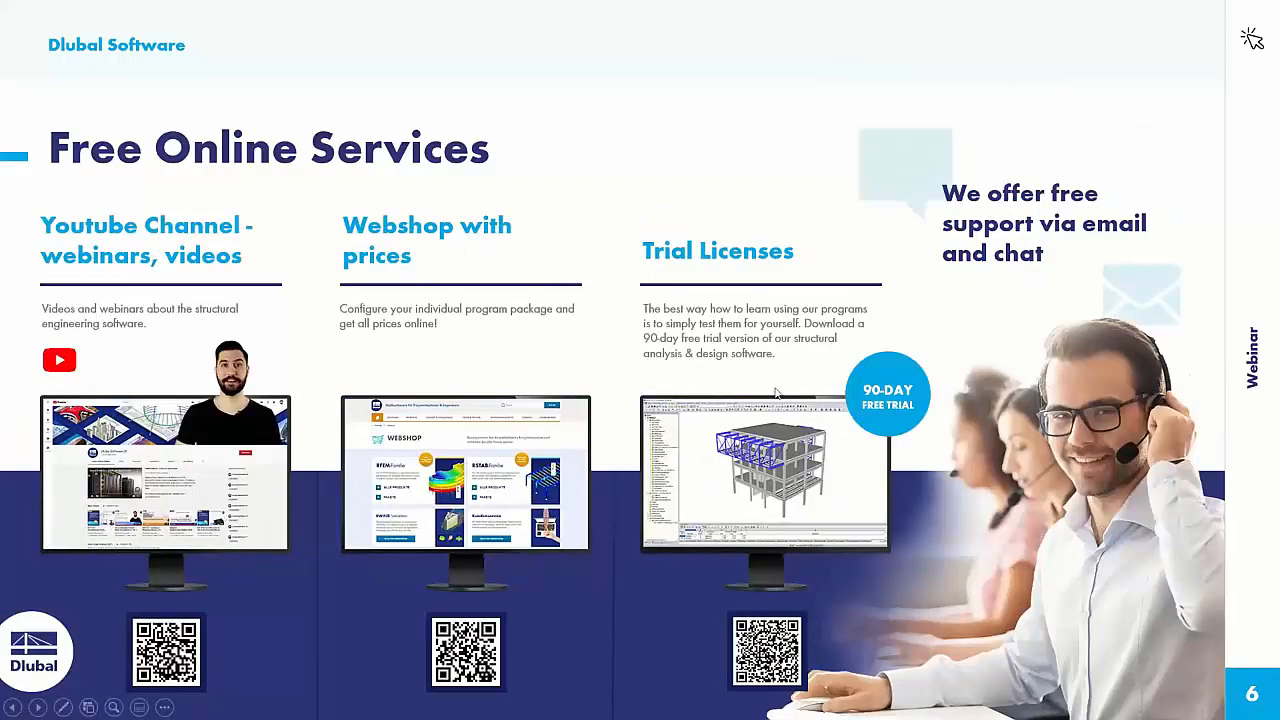